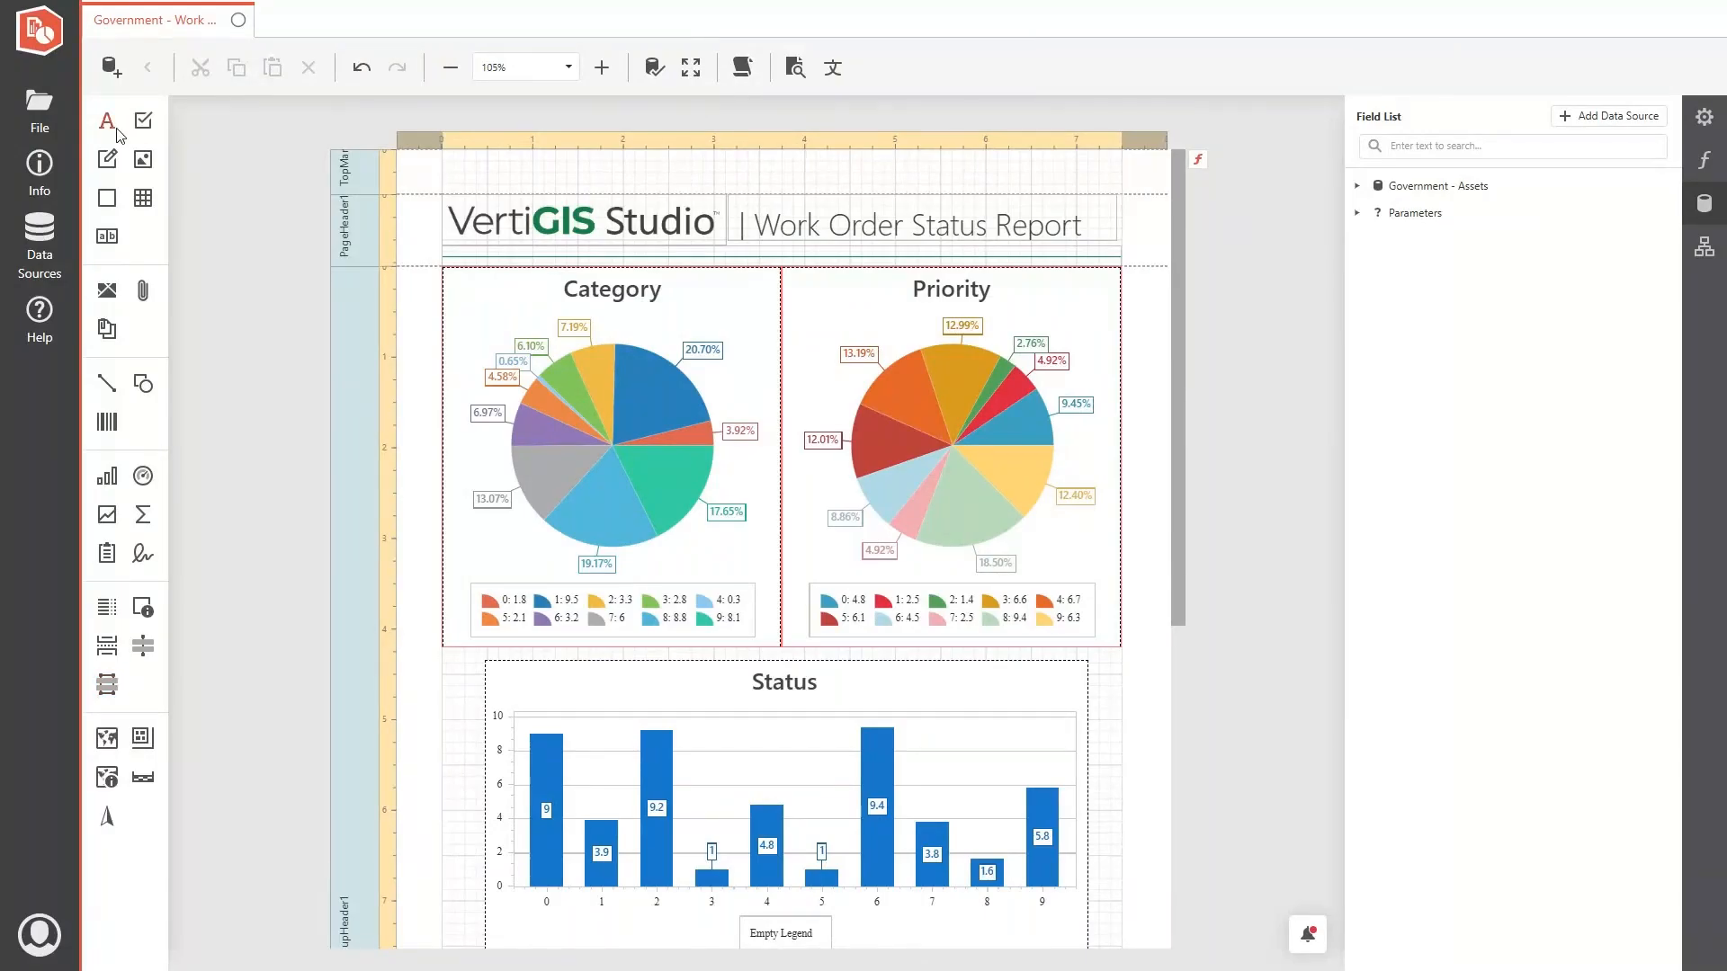
# - Place a label, a three-cell table, an image element and a chart in the report's top margin band
pyautogui.moveTo(366, 164); pyautogui.dragTo(455, 171)
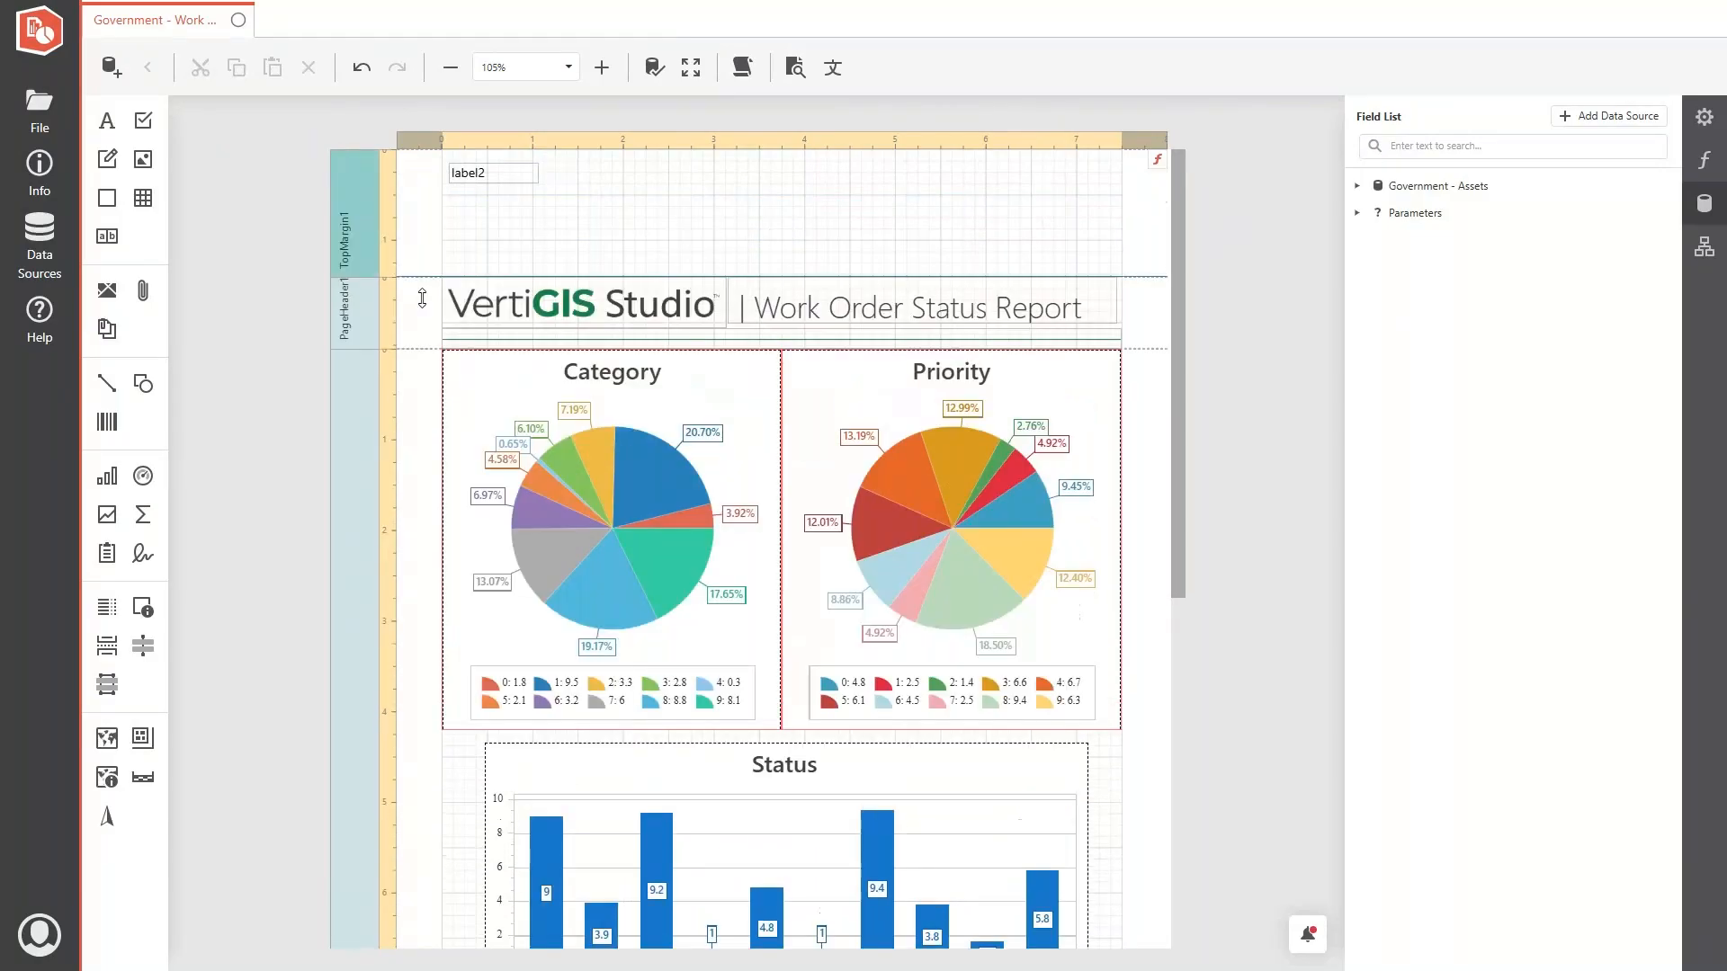
pyautogui.moveTo(128, 207); pyautogui.dragTo(438, 206)
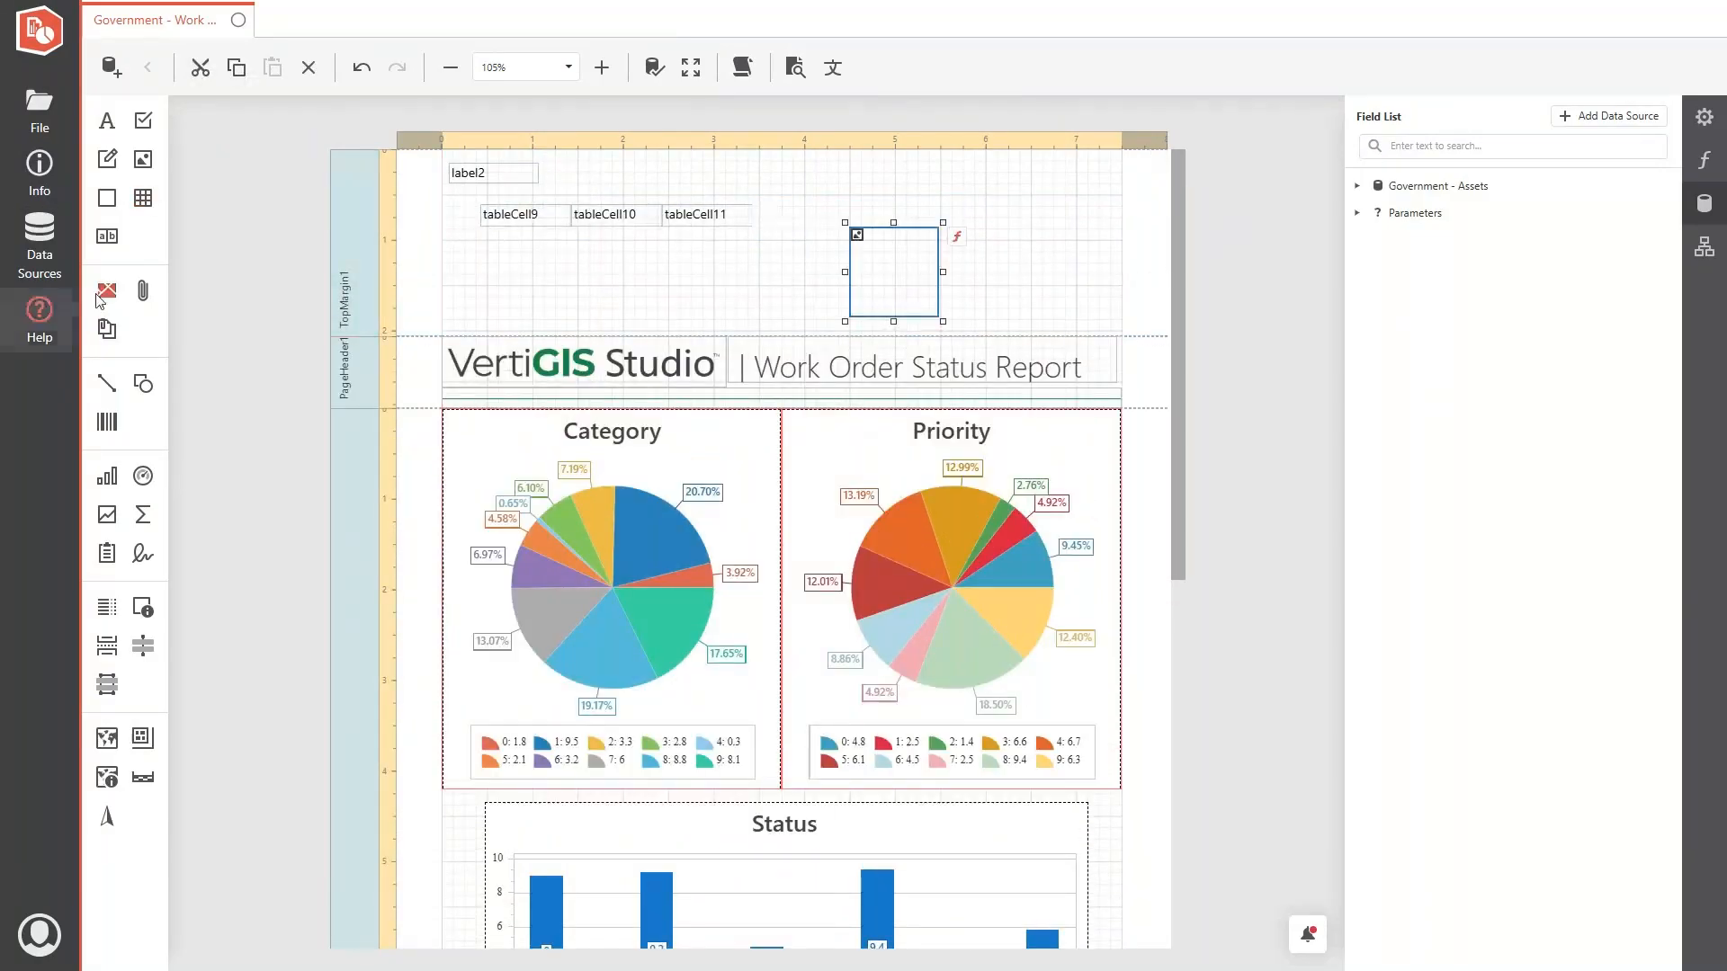
pyautogui.moveTo(107, 291); pyautogui.dragTo(497, 261)
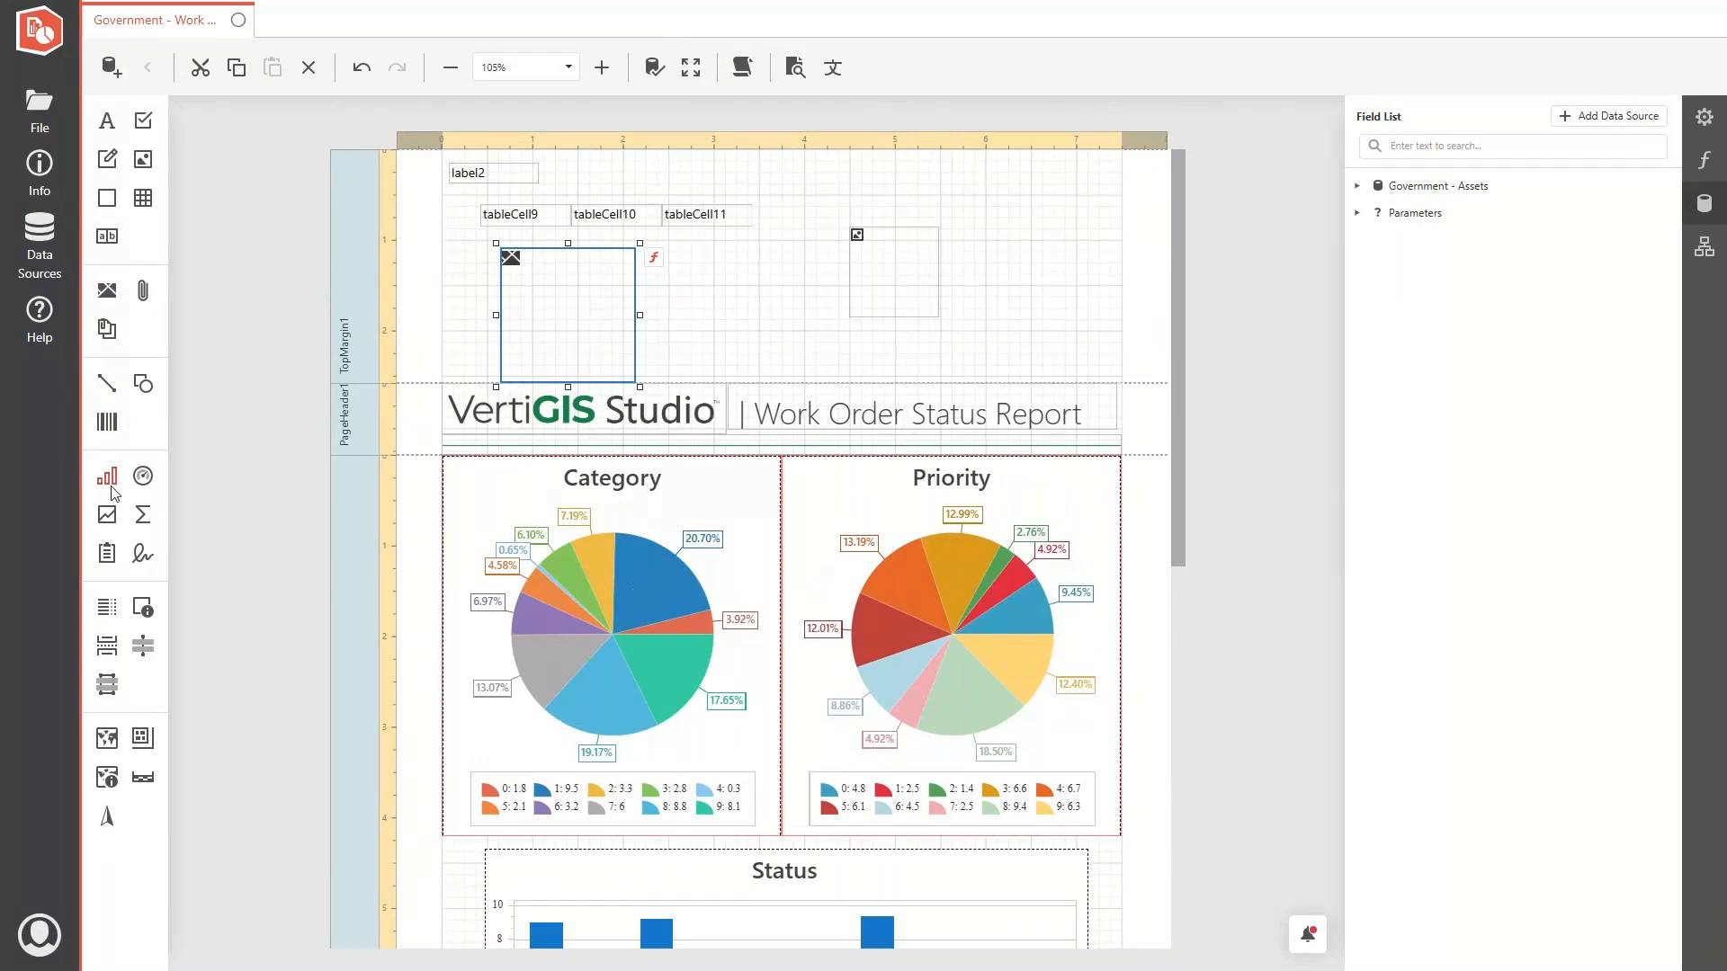
pyautogui.moveTo(112, 489); pyautogui.dragTo(699, 289)
# - Examine the report's layout from the category, priority and status charts down to the work order fields and attachments section
pyautogui.scroll(-4, 609, 647)
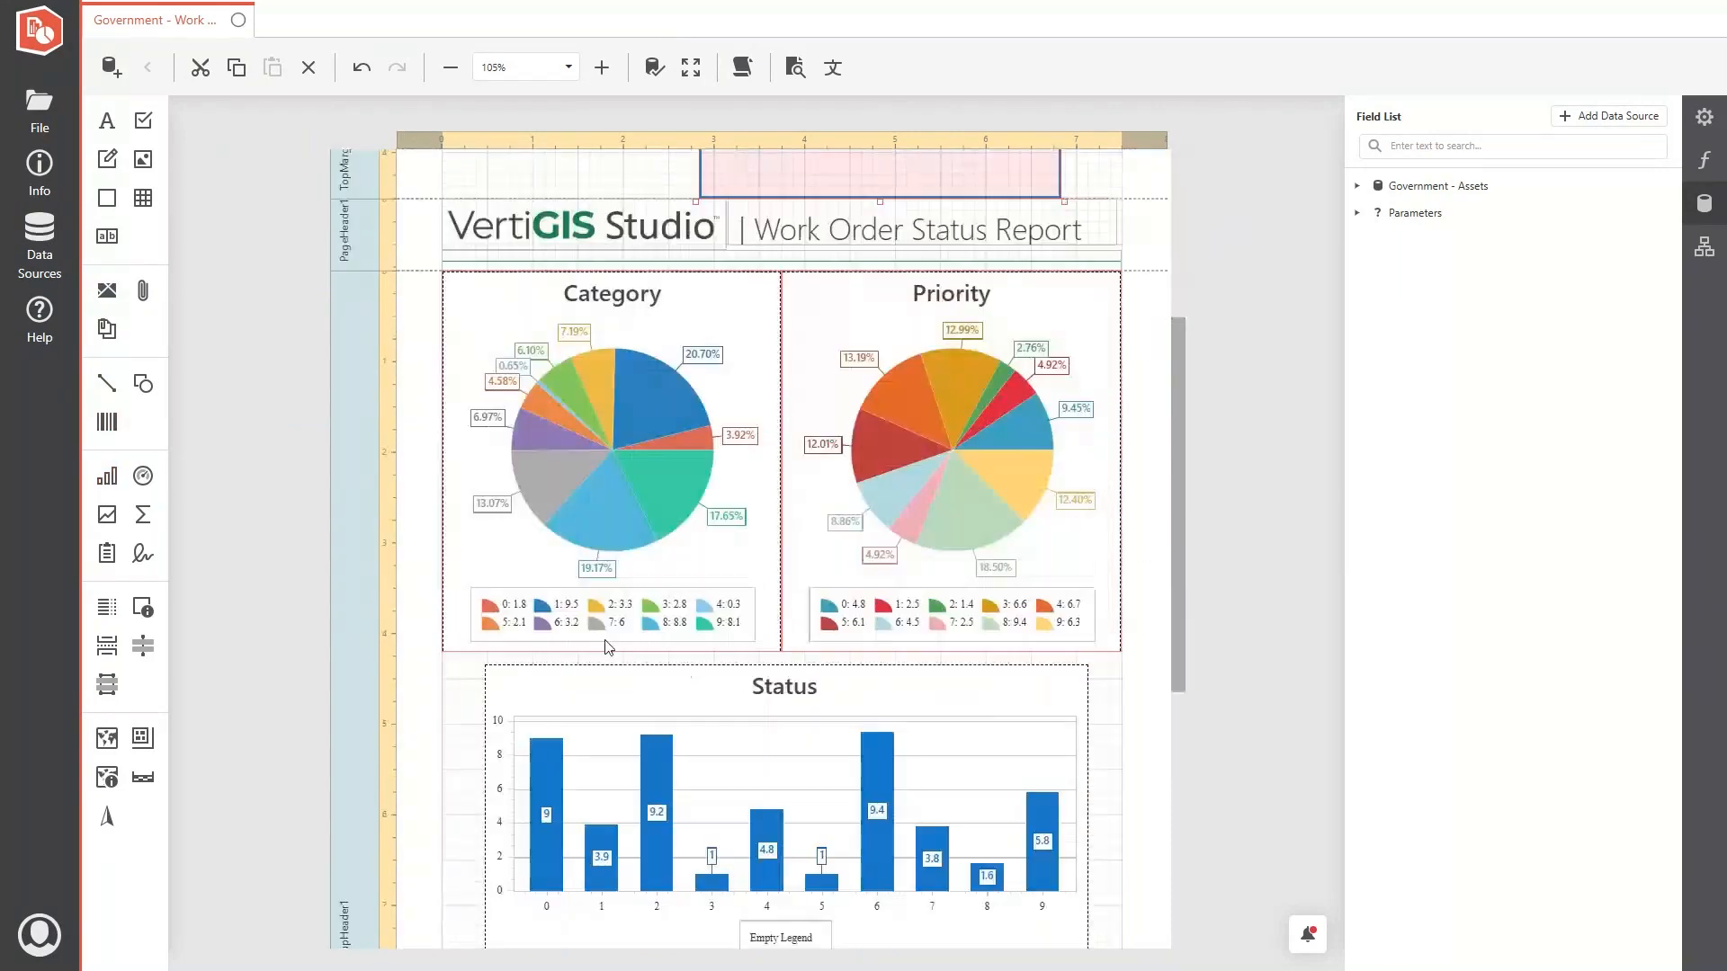
pyautogui.scroll(-5, 642, 446)
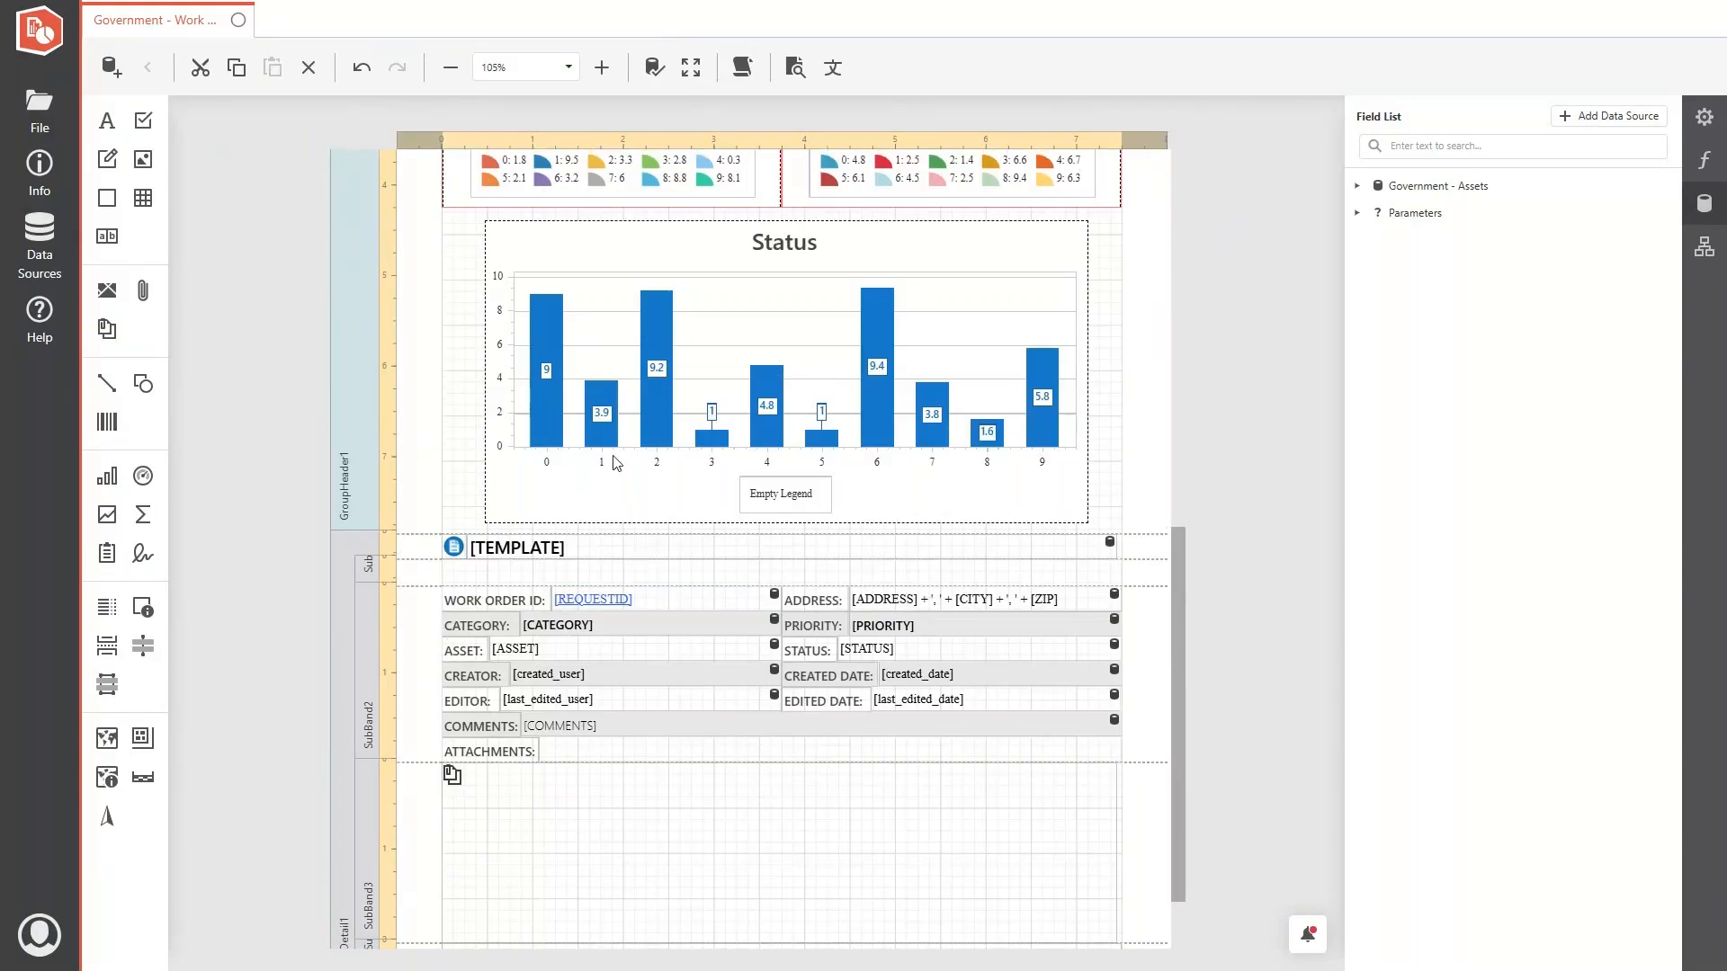
pyautogui.scroll(2, 617, 464)
pyautogui.scroll(3, 432, 549)
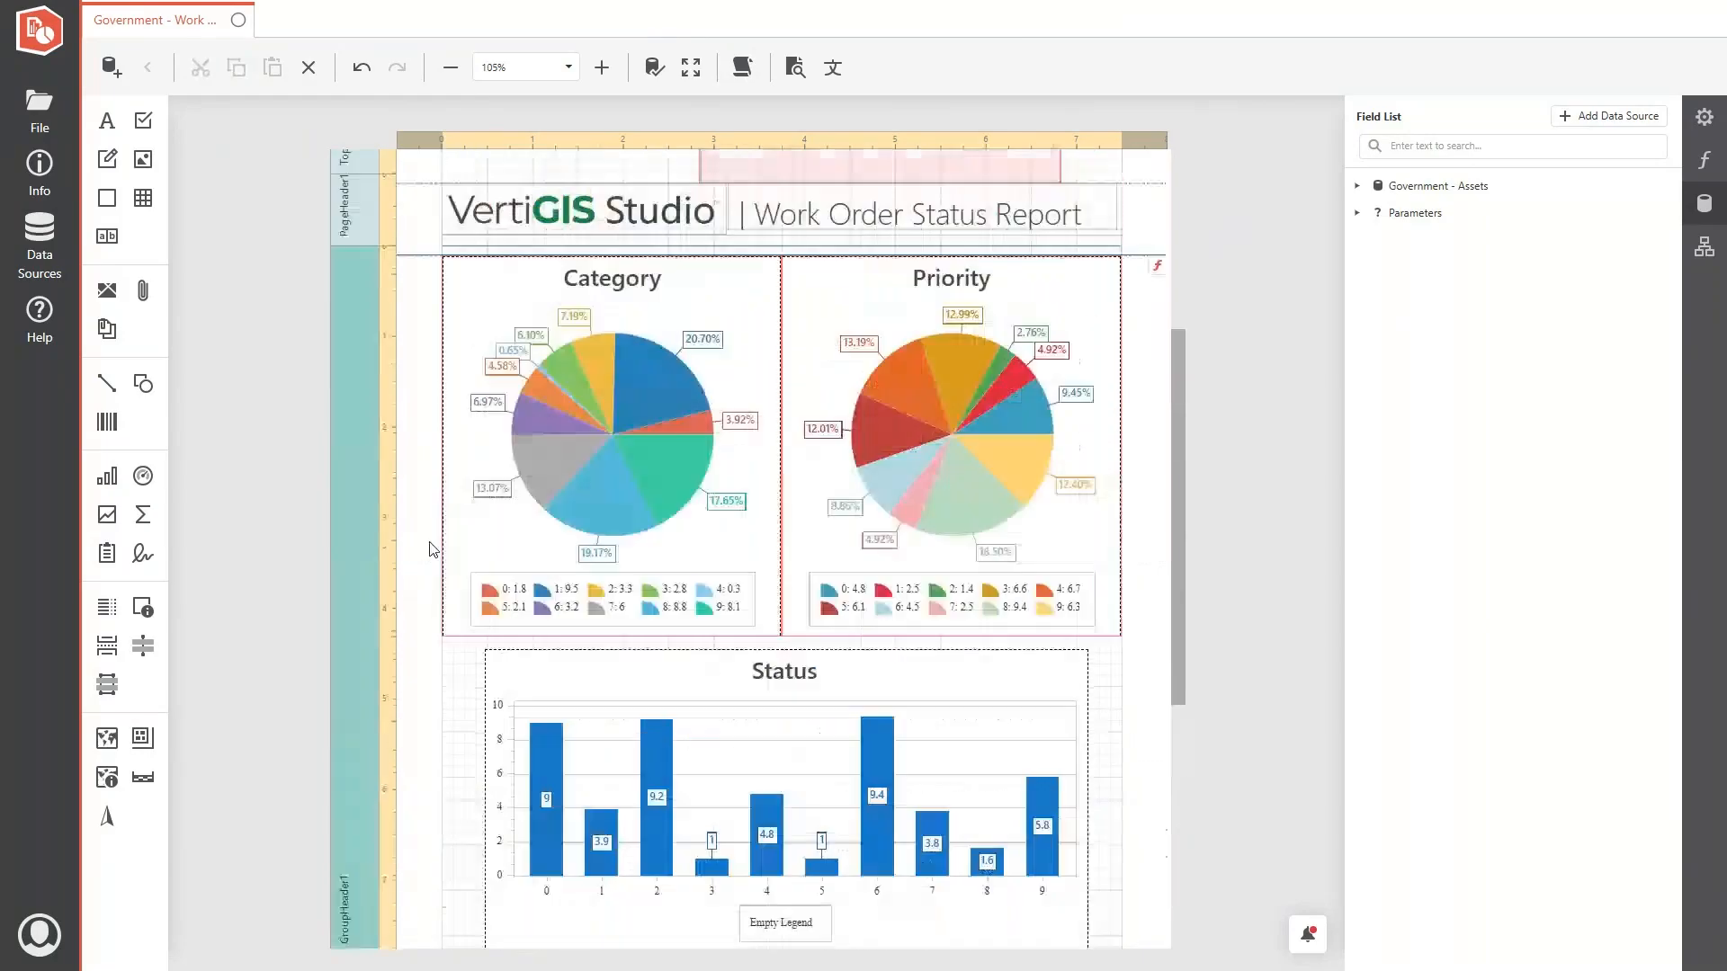
pyautogui.scroll(1, 432, 548)
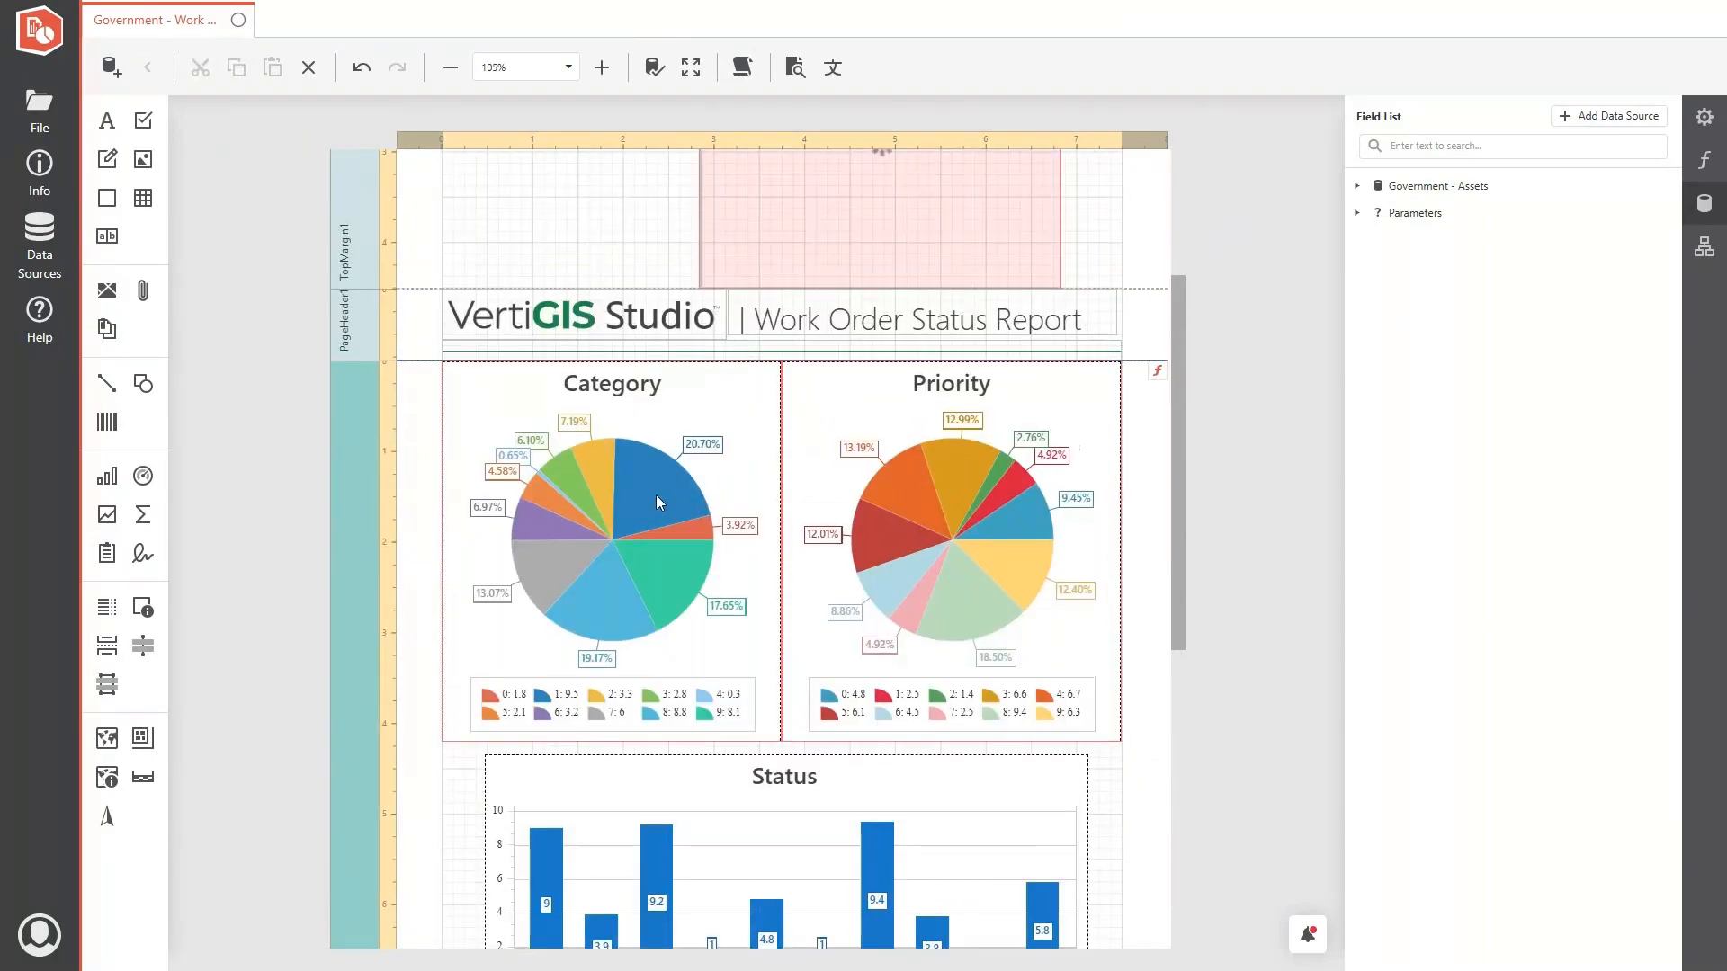
pyautogui.scroll(-7, 611, 489)
pyautogui.click(494, 757)
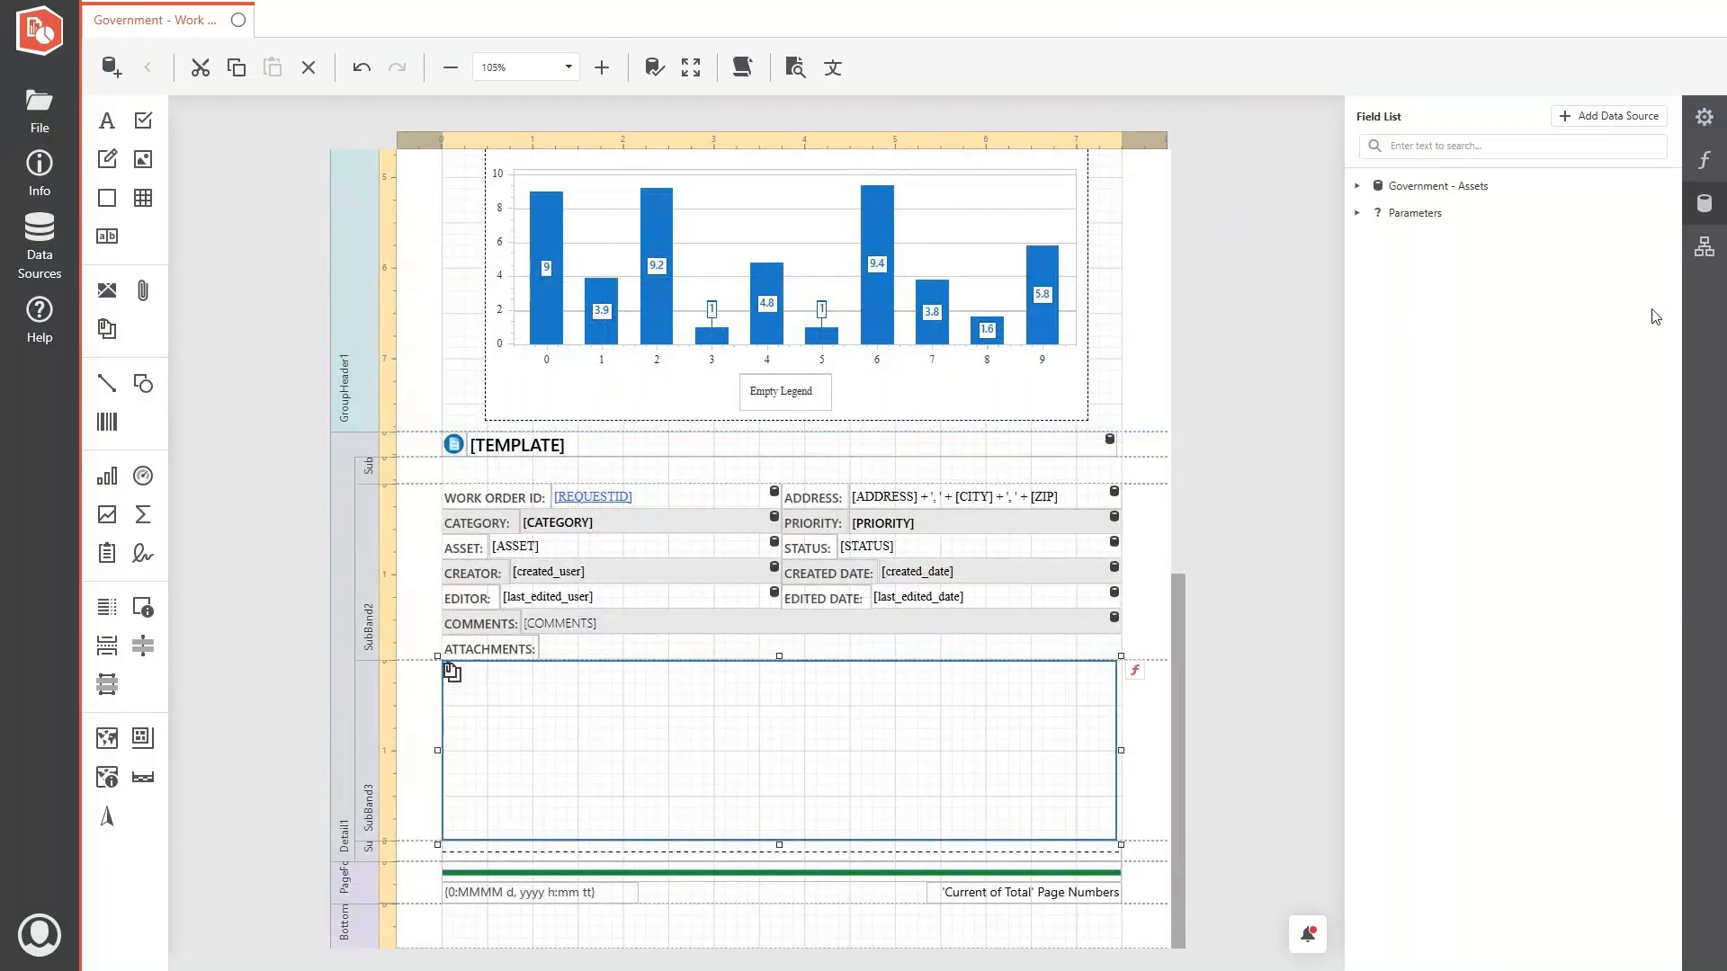
pyautogui.click(1721, 199)
pyautogui.scroll(7, 592, 663)
pyautogui.scroll(3, 592, 663)
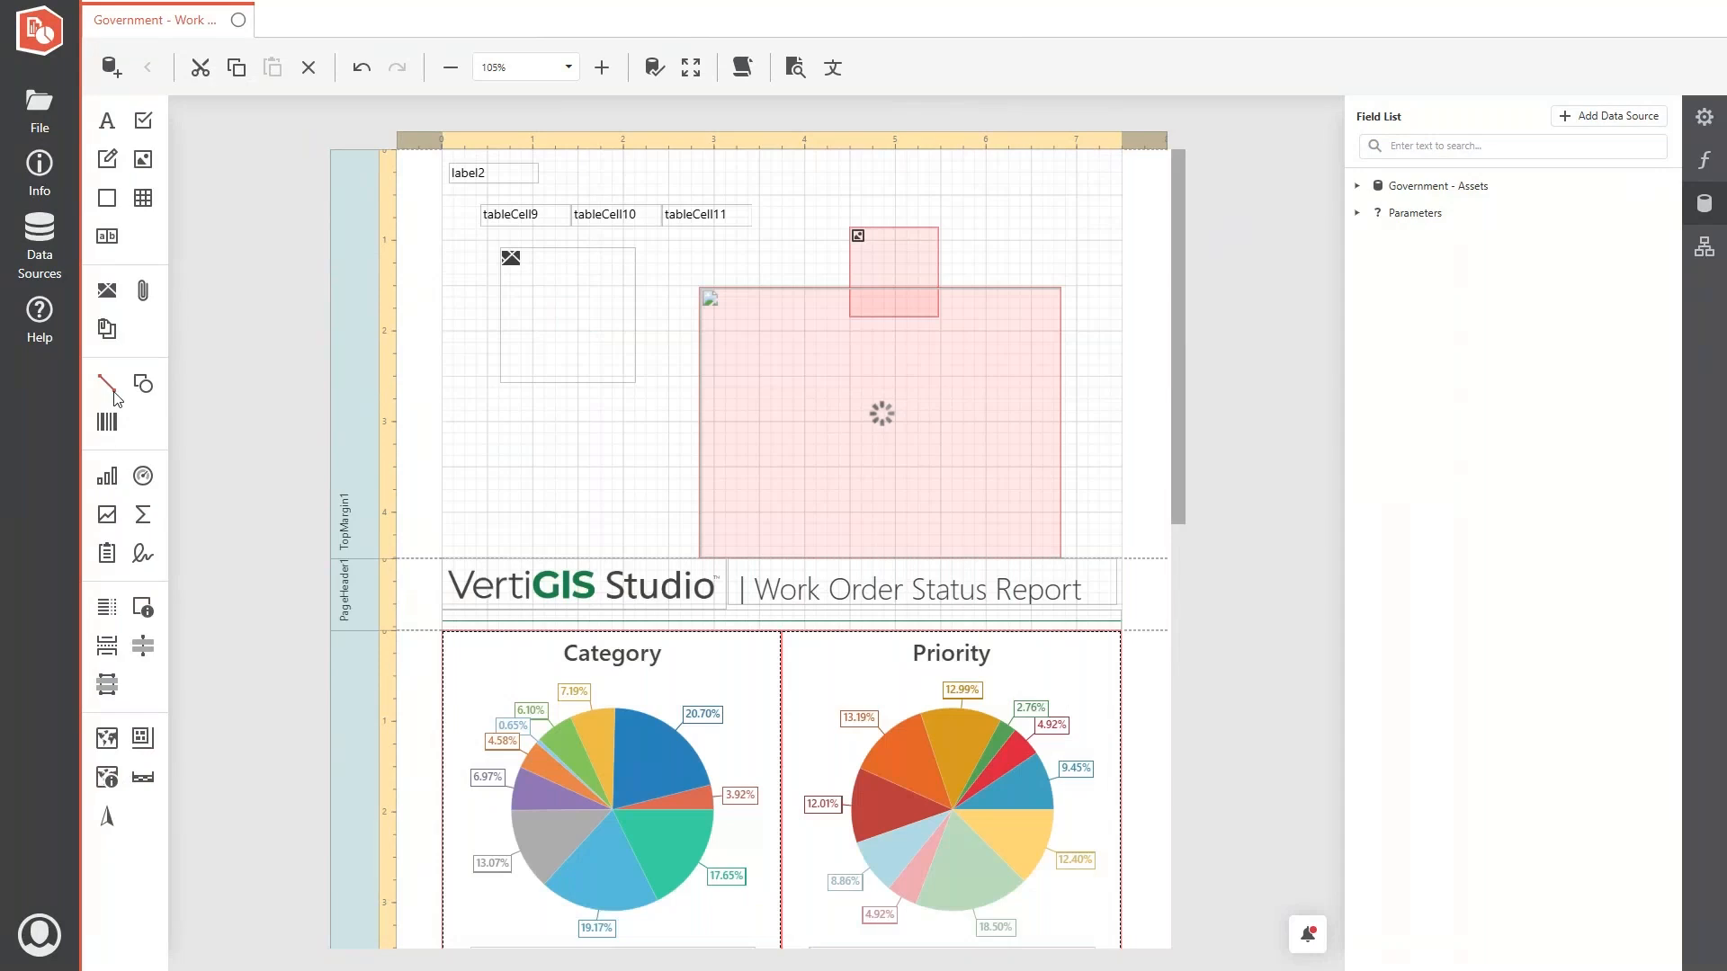
# - Open the report's item page in ArcGIS Enterprise from its info details and check the item type
pyautogui.click(47, 121)
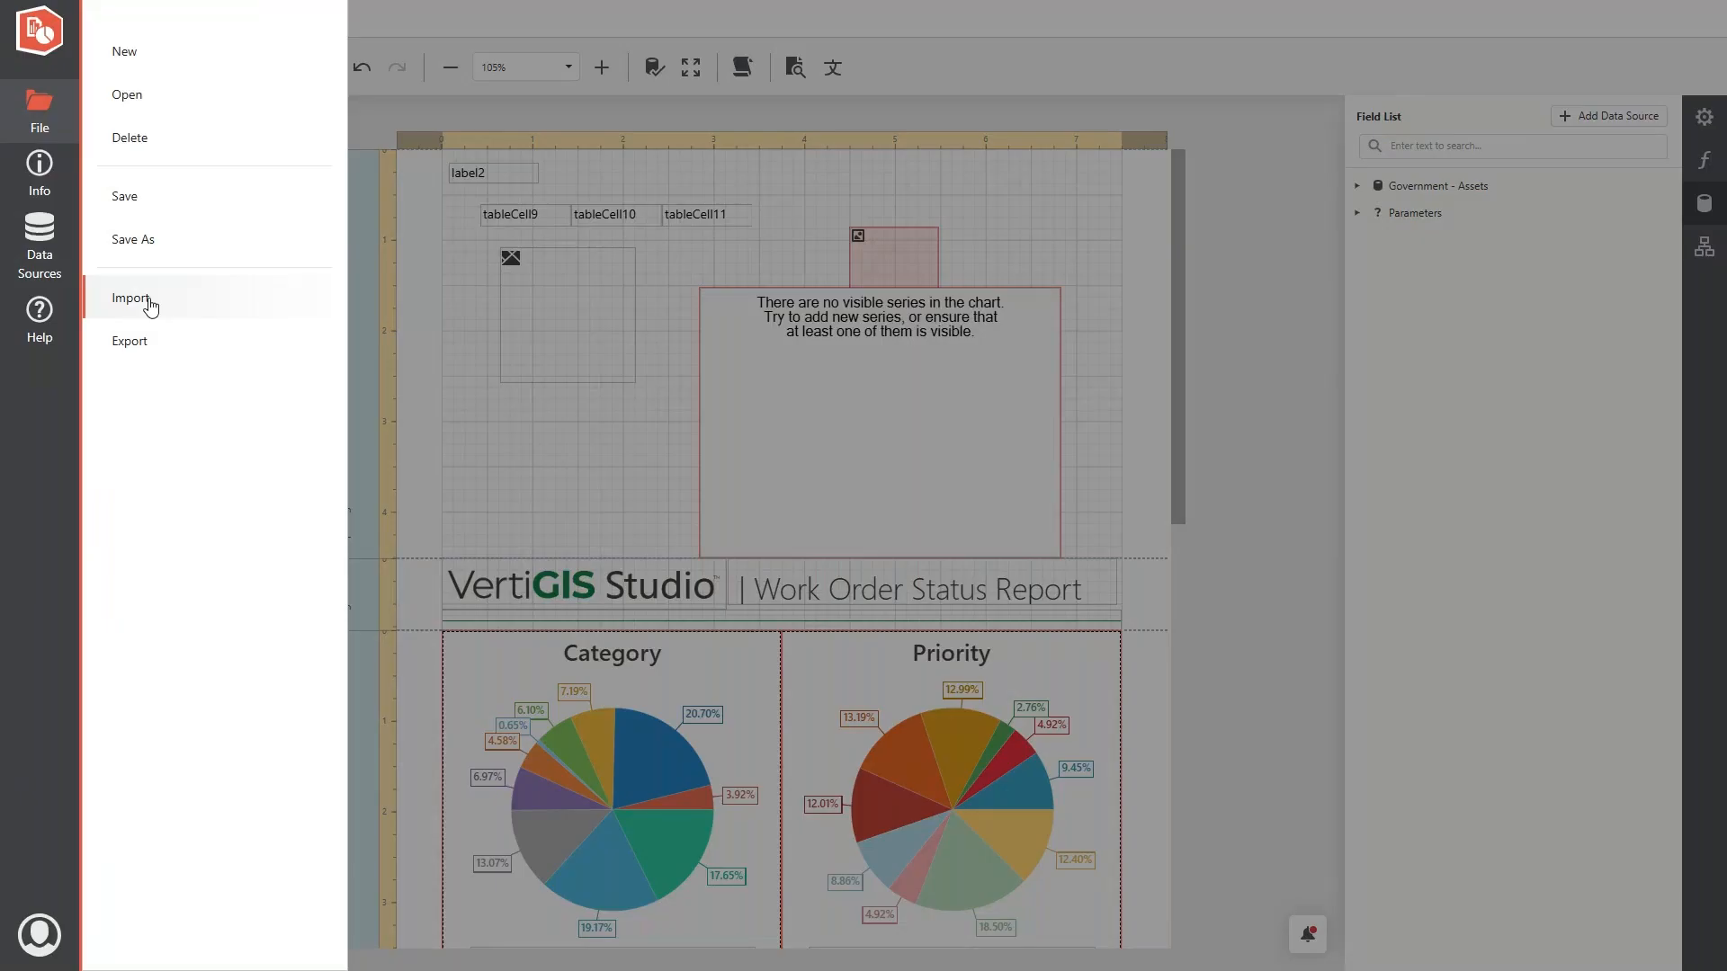
pyautogui.click(41, 189)
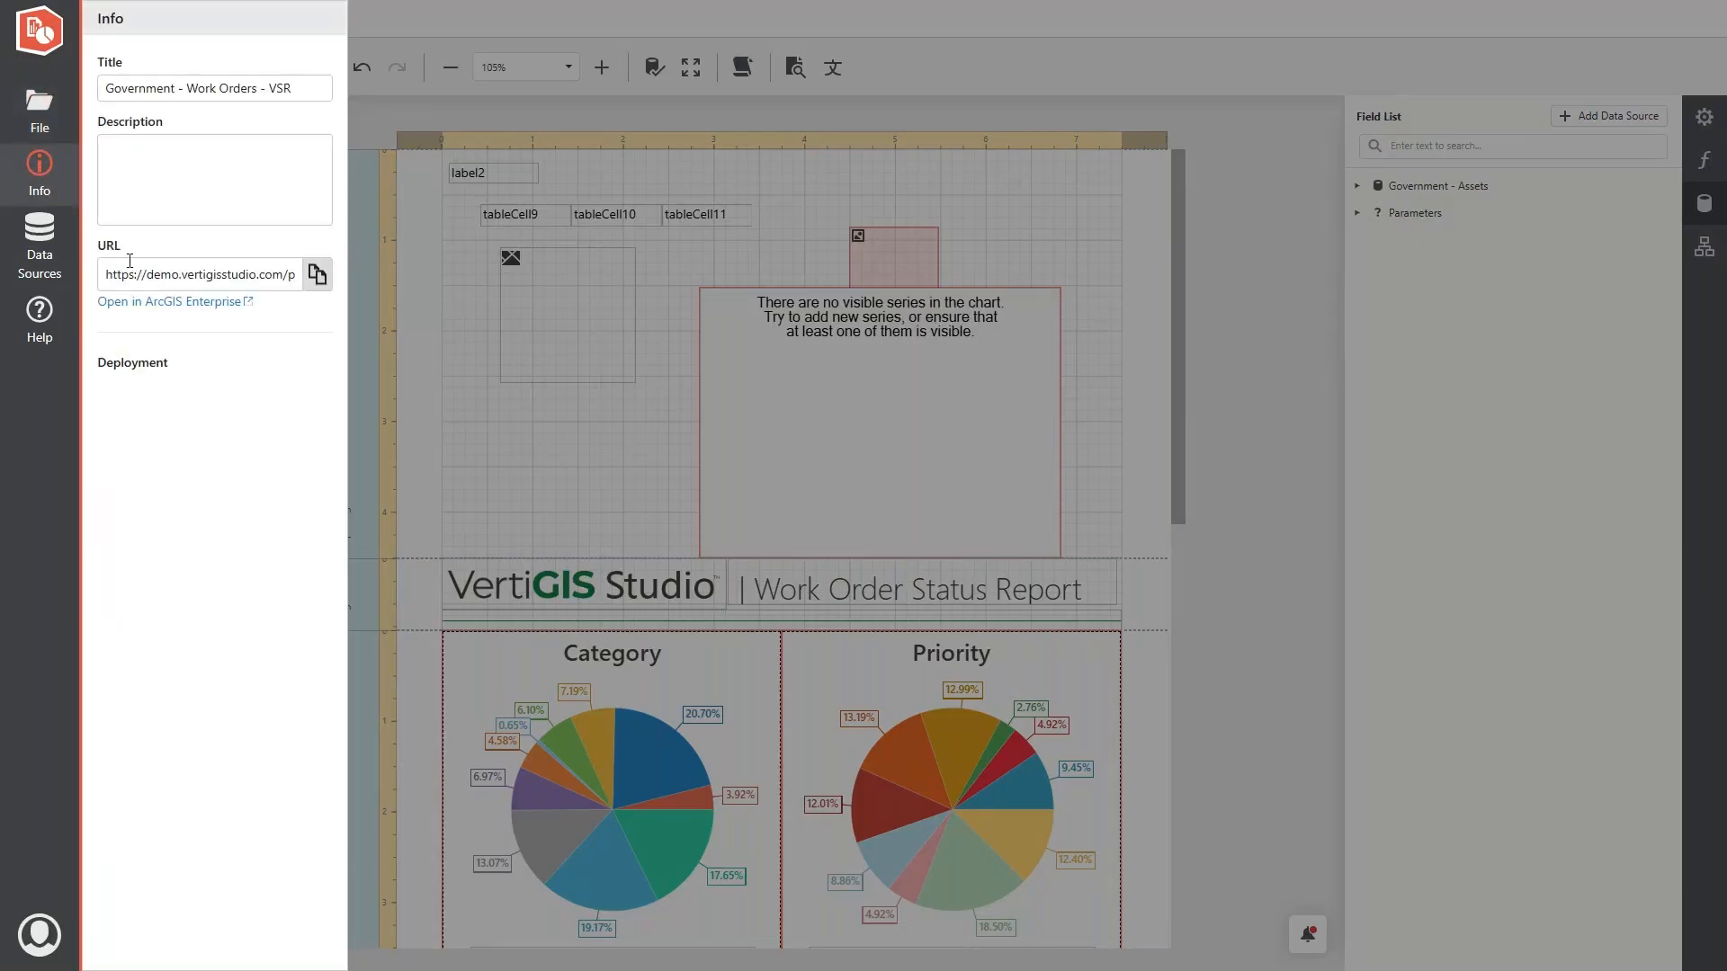
pyautogui.click(141, 311)
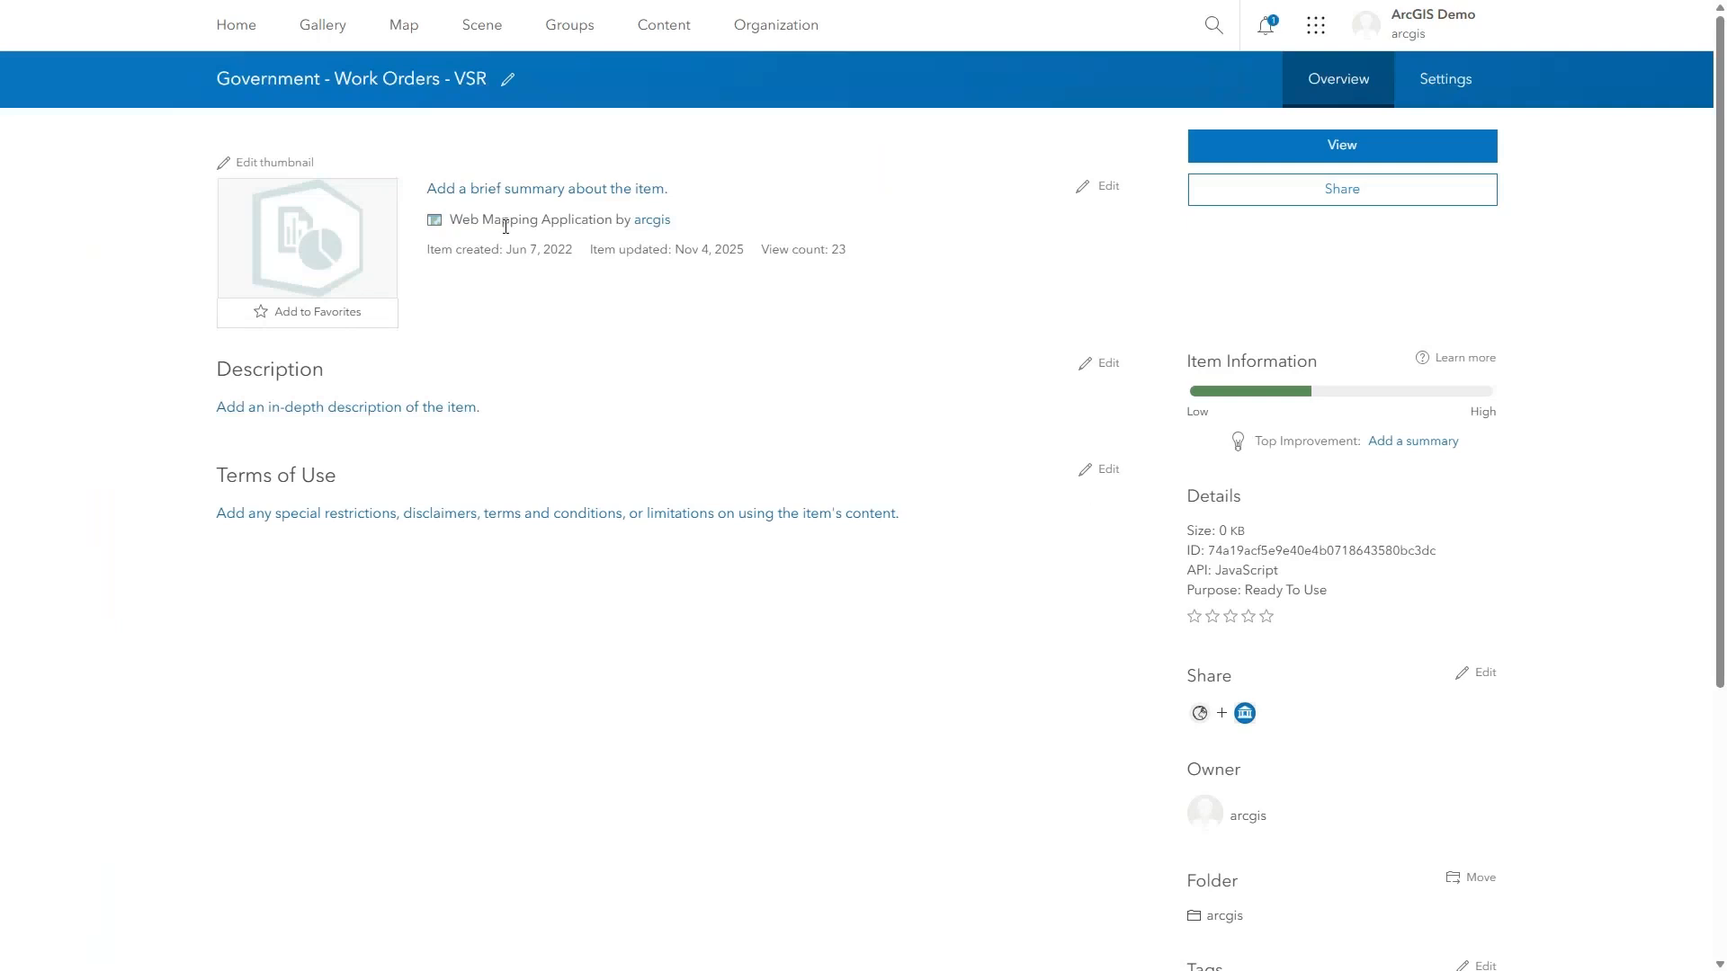
pyautogui.moveTo(451, 220); pyautogui.dragTo(622, 219)
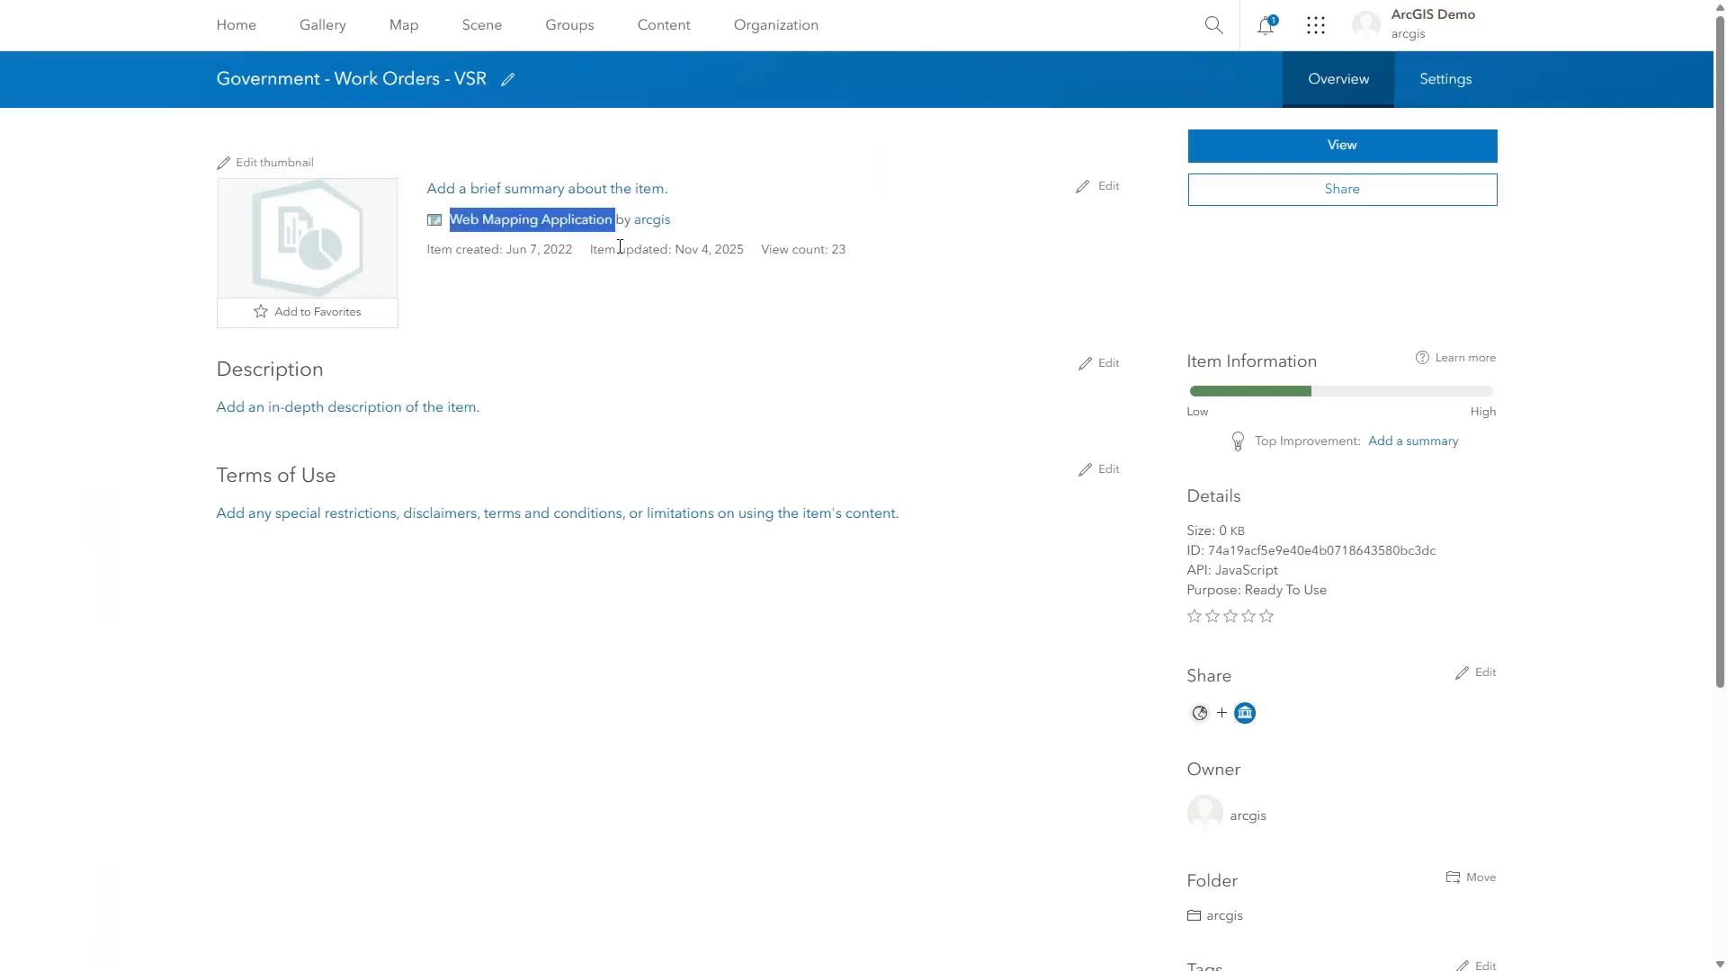
pyautogui.click(496, 256)
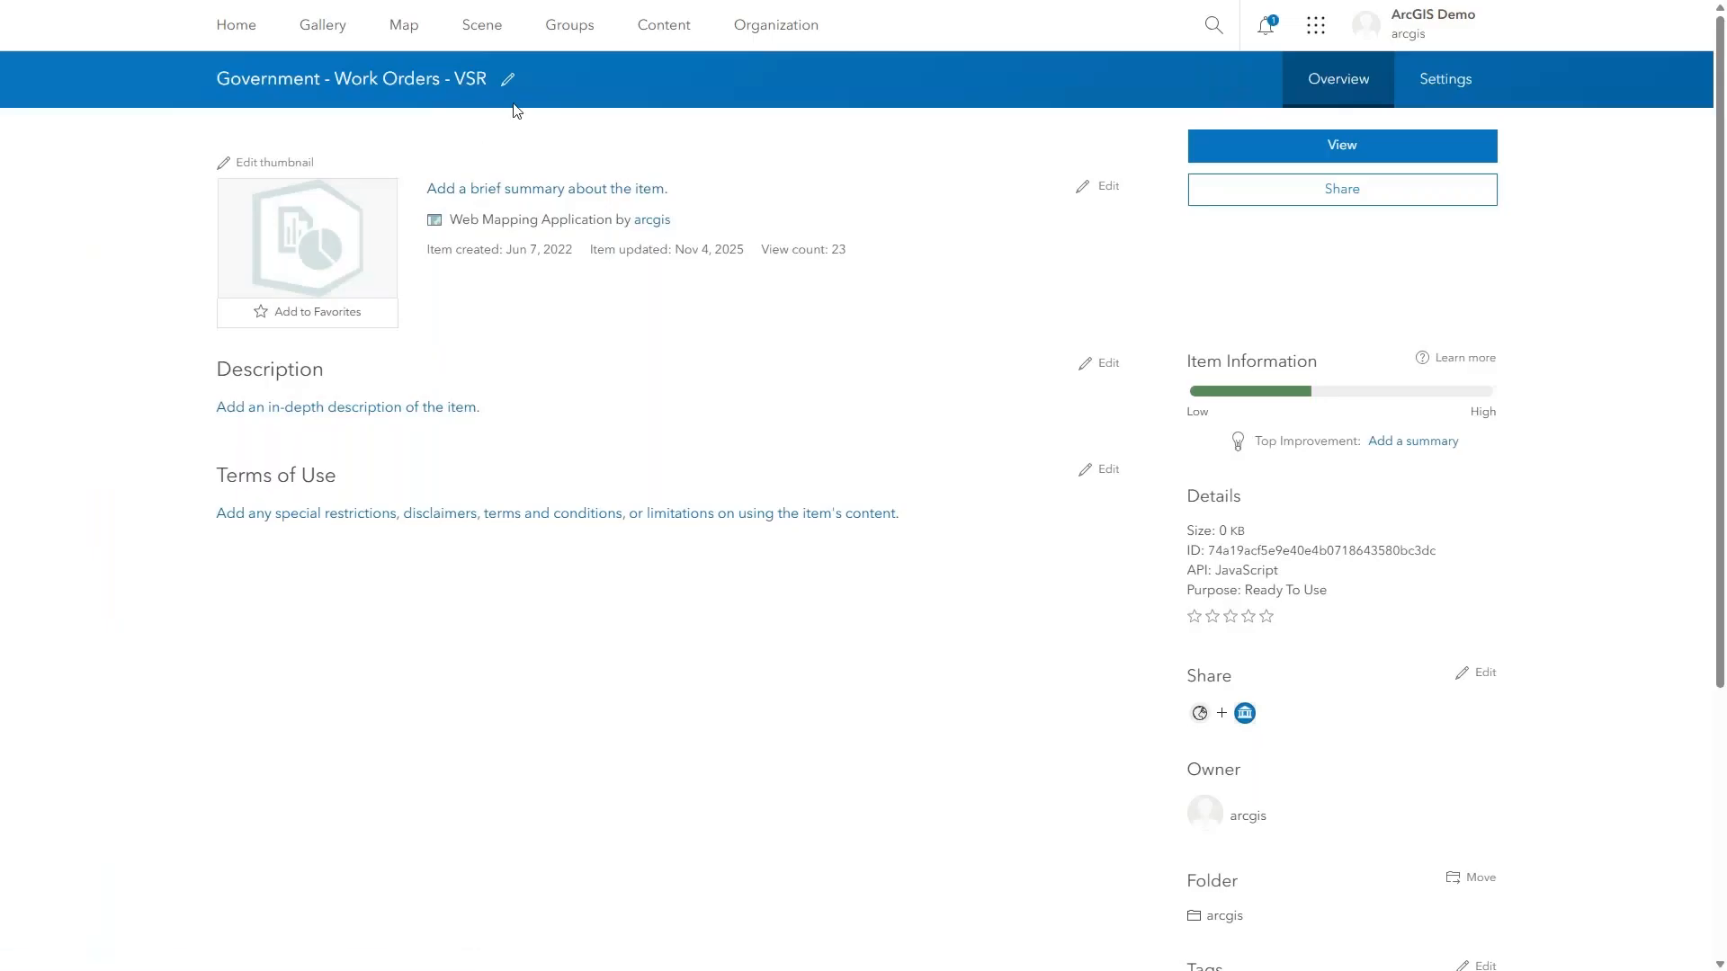
# - Switch back to VertiGIS Studio Reporting and review the list of configured data sources
pyautogui.click(864, 57)
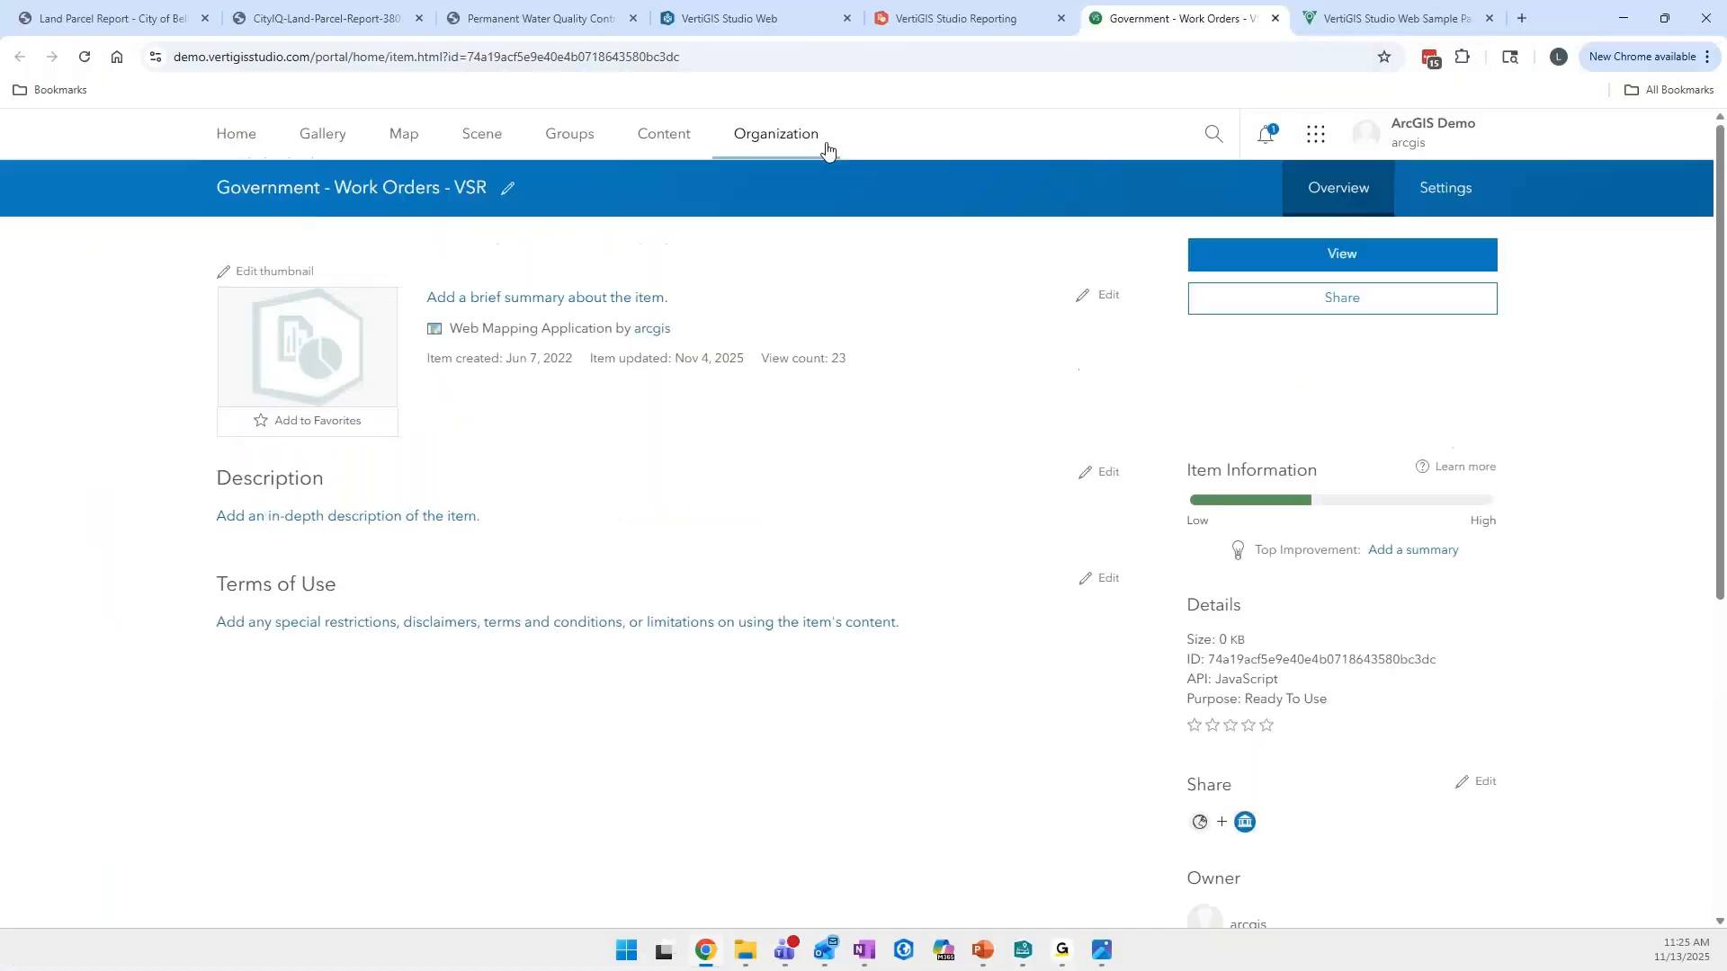
pyautogui.click(919, 25)
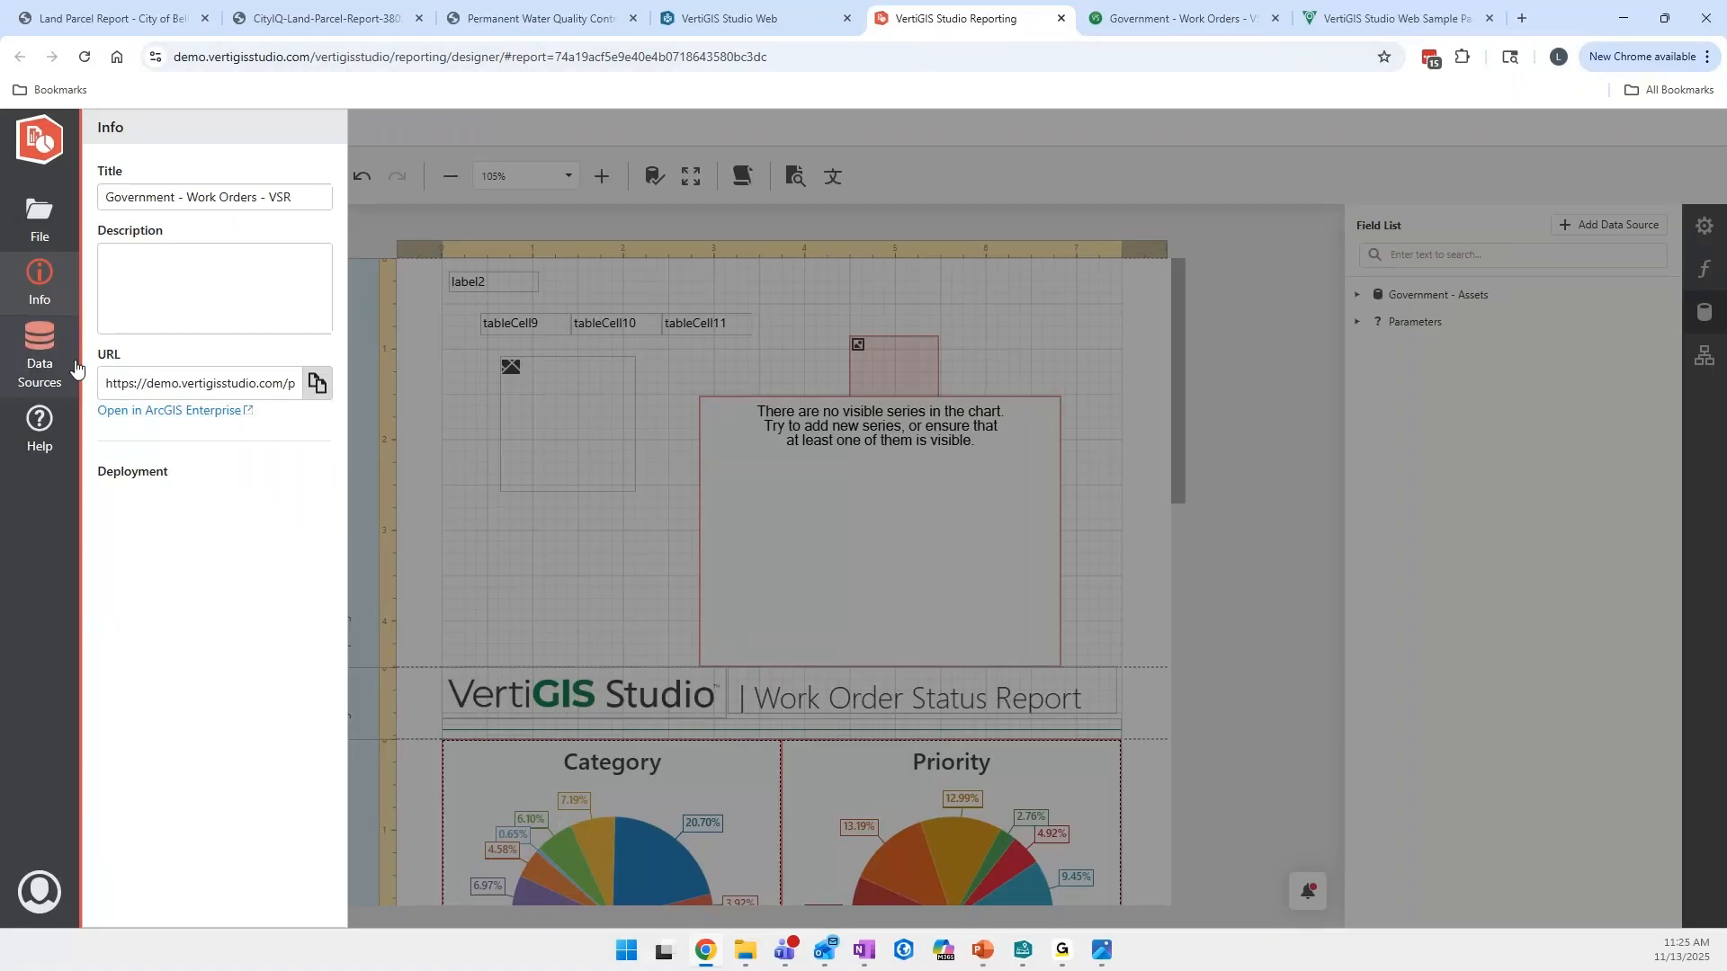
pyautogui.click(40, 353)
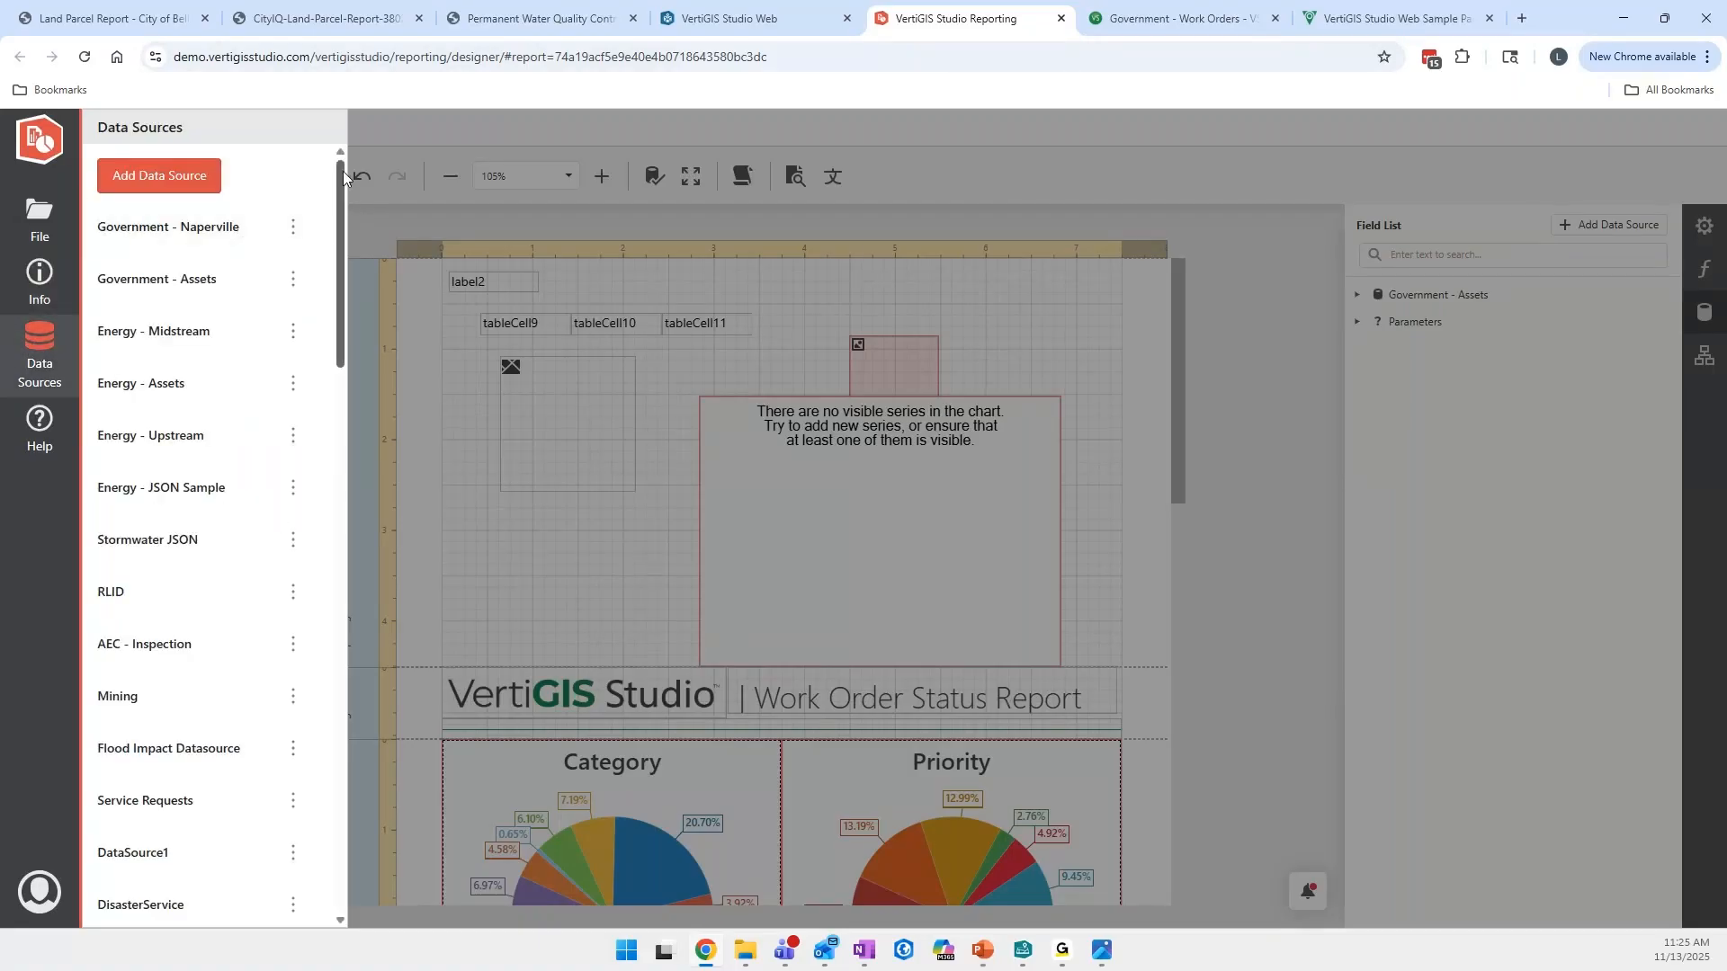
pyautogui.moveTo(343, 171)
pyautogui.mouseDown()
pyautogui.moveTo(341, 536)
pyautogui.moveTo(322, 657)
pyautogui.moveTo(331, 165)
pyautogui.mouseUp()
# - Examine the settings form for a new ArcGIS data source and the other available source types without saving anything
pyautogui.click(170, 186)
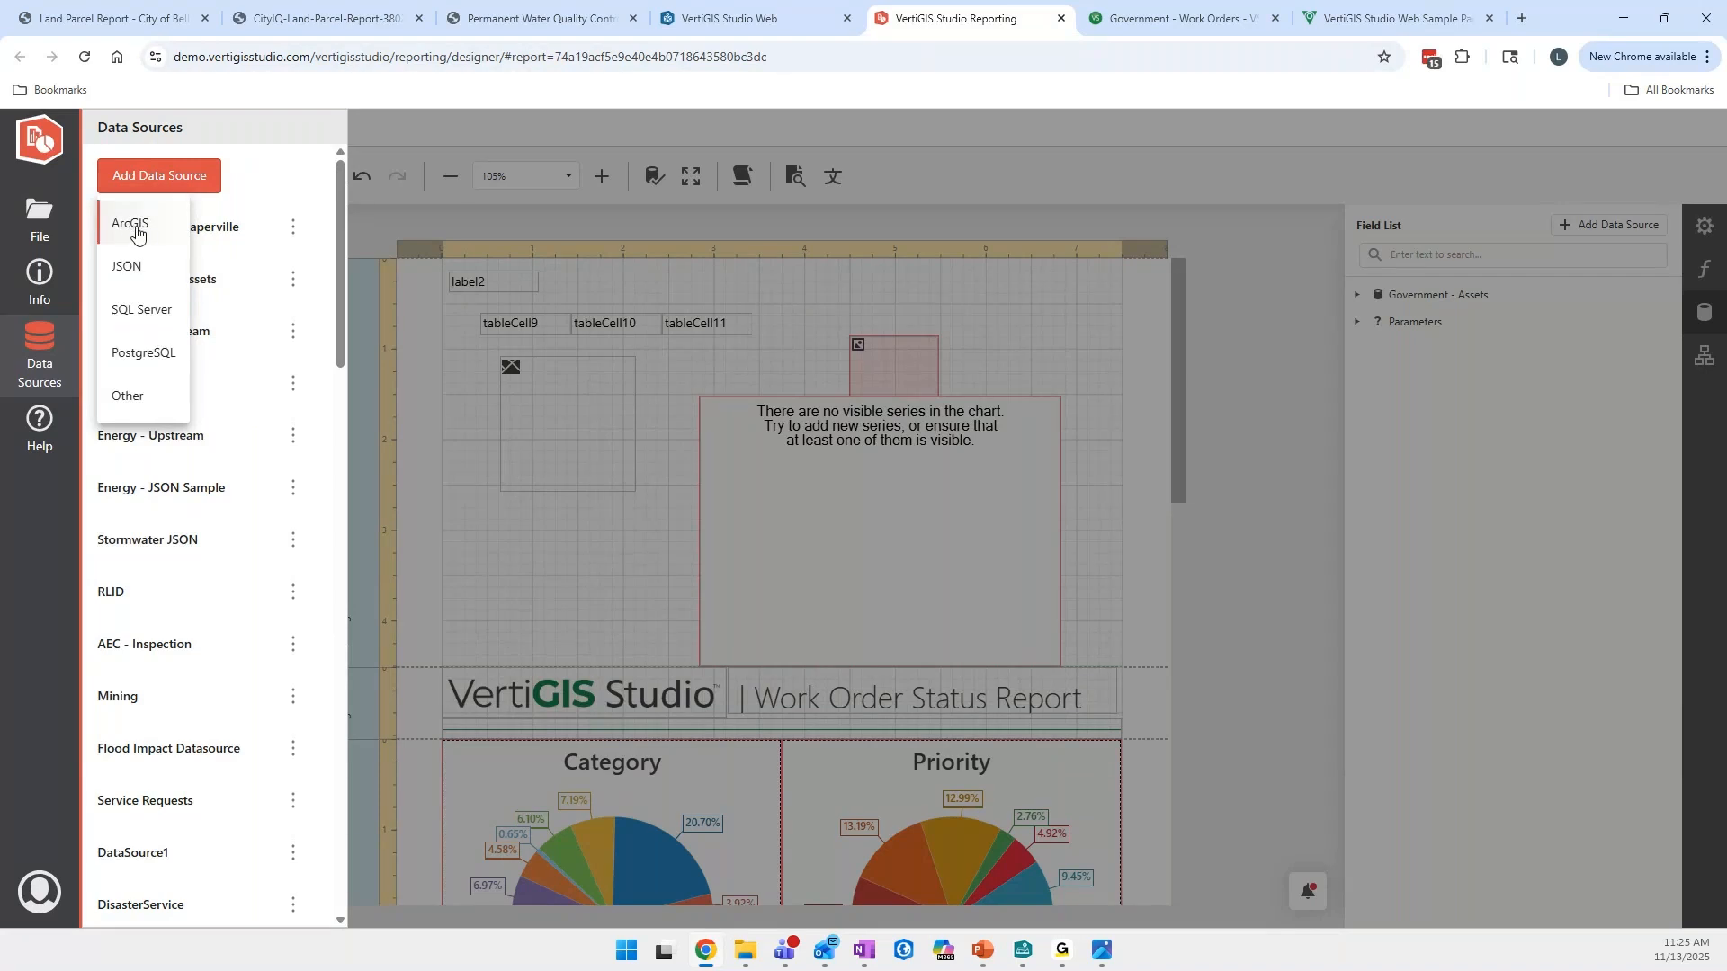
pyautogui.click(134, 230)
pyautogui.click(540, 341)
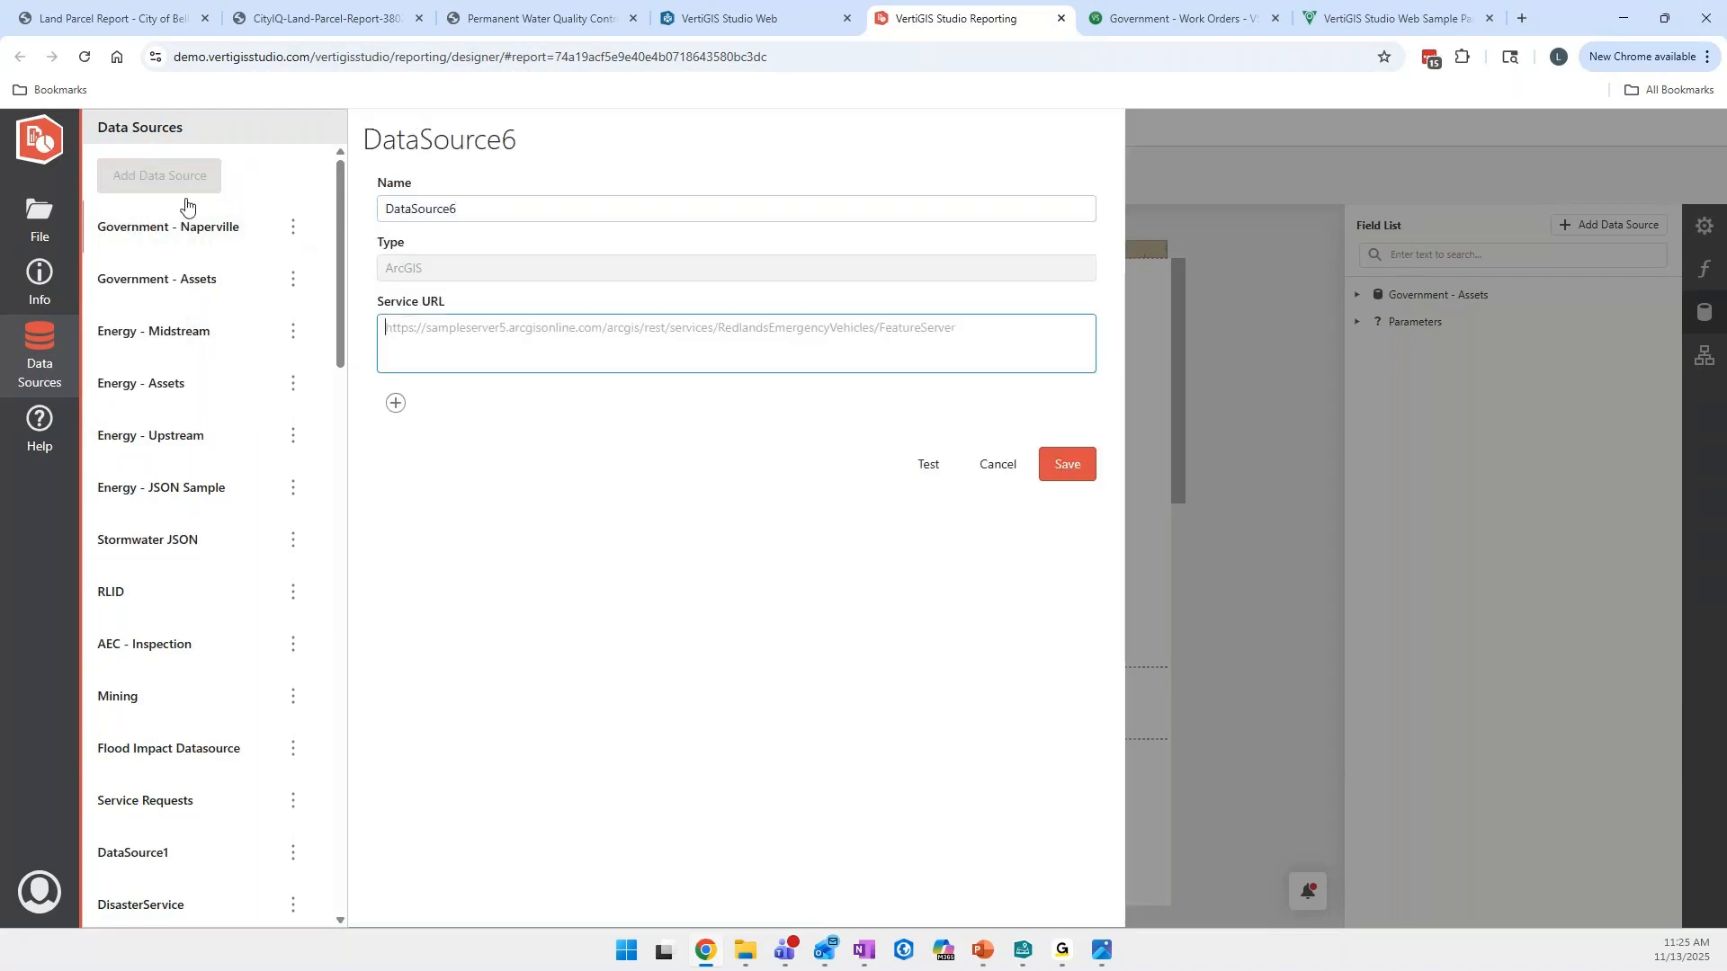
pyautogui.click(993, 466)
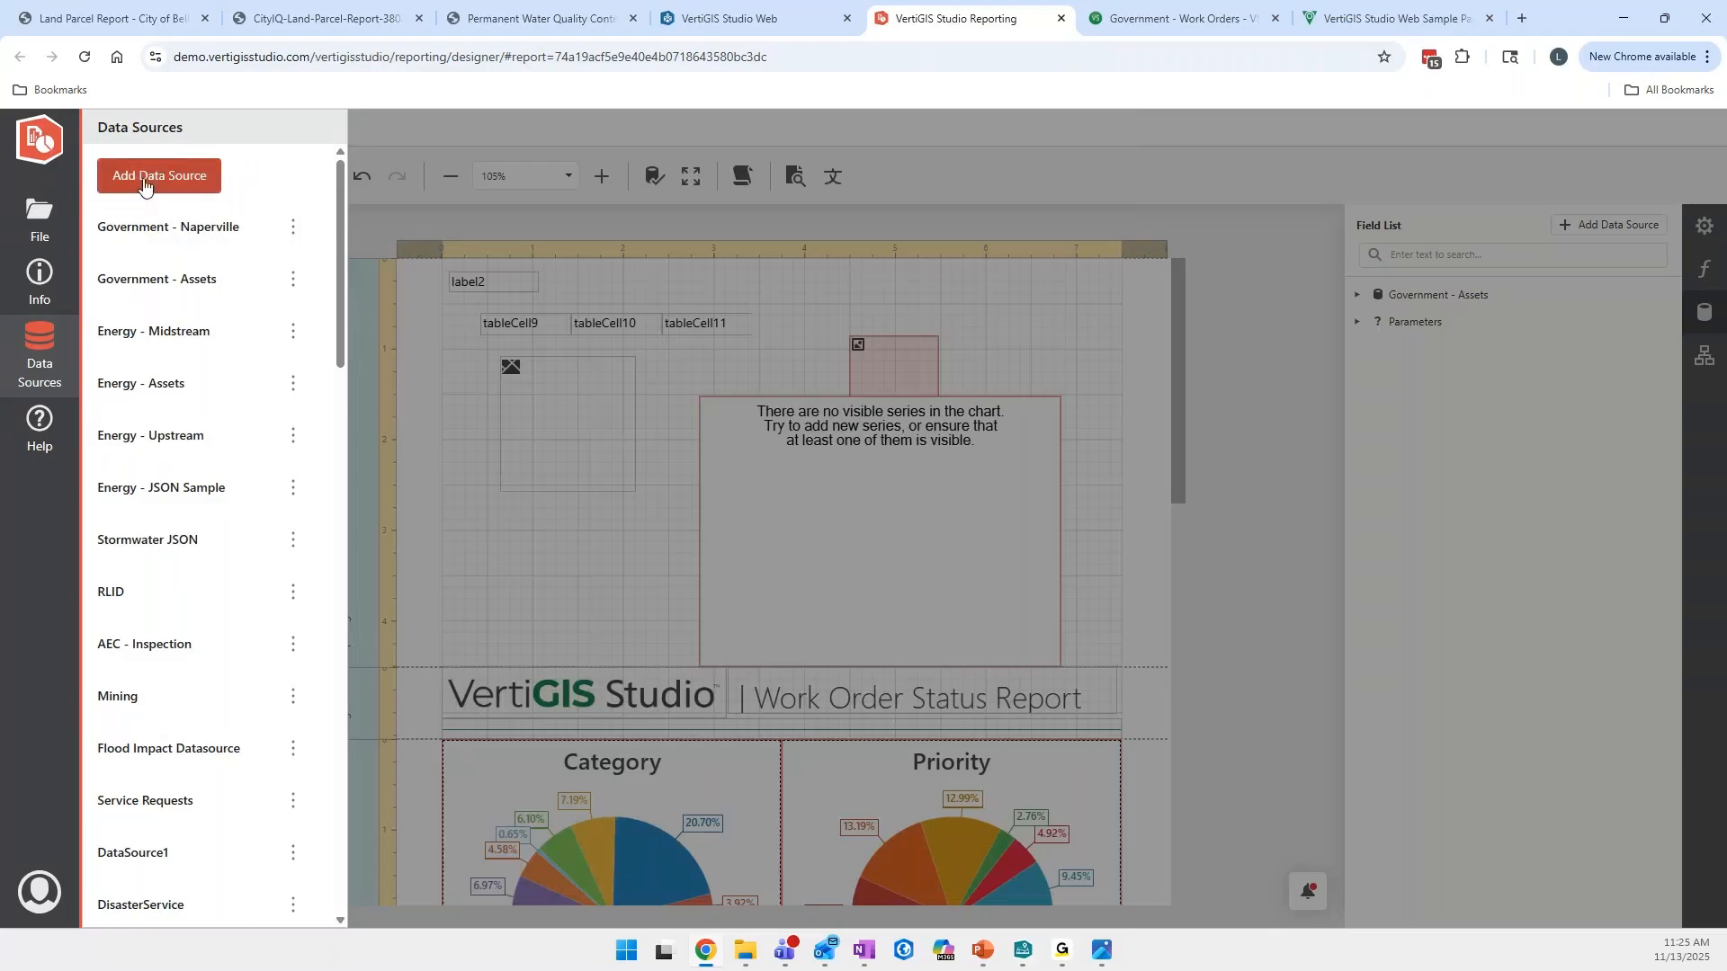
pyautogui.click(158, 176)
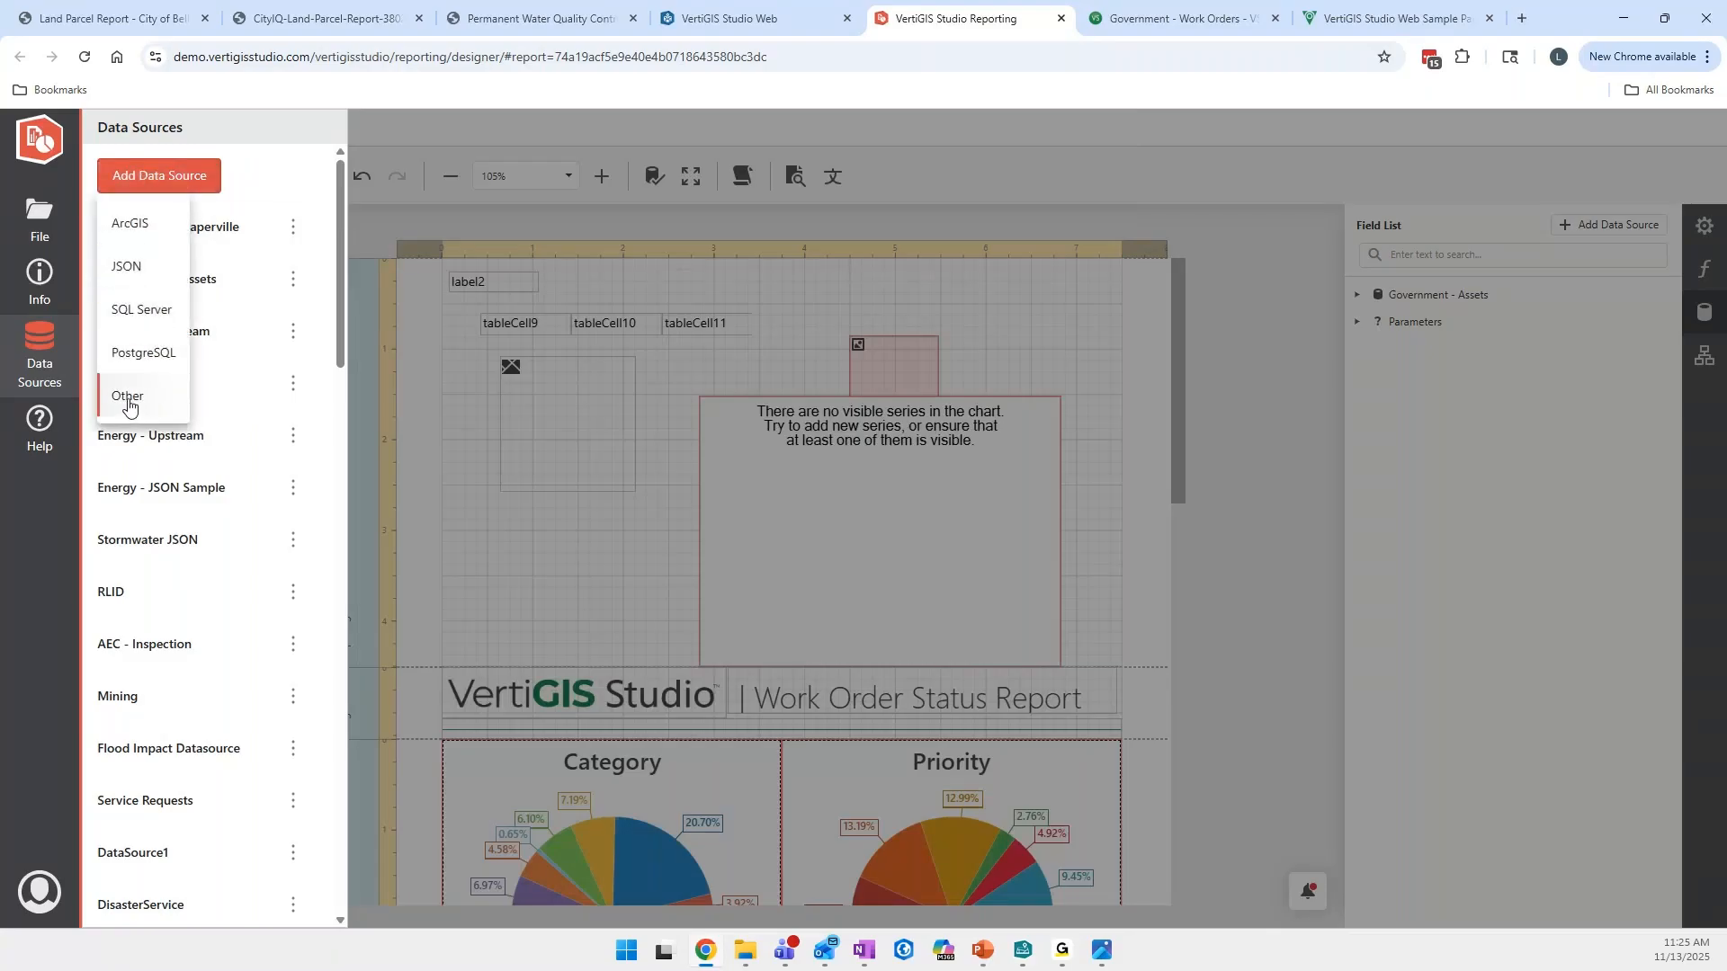
pyautogui.click(379, 244)
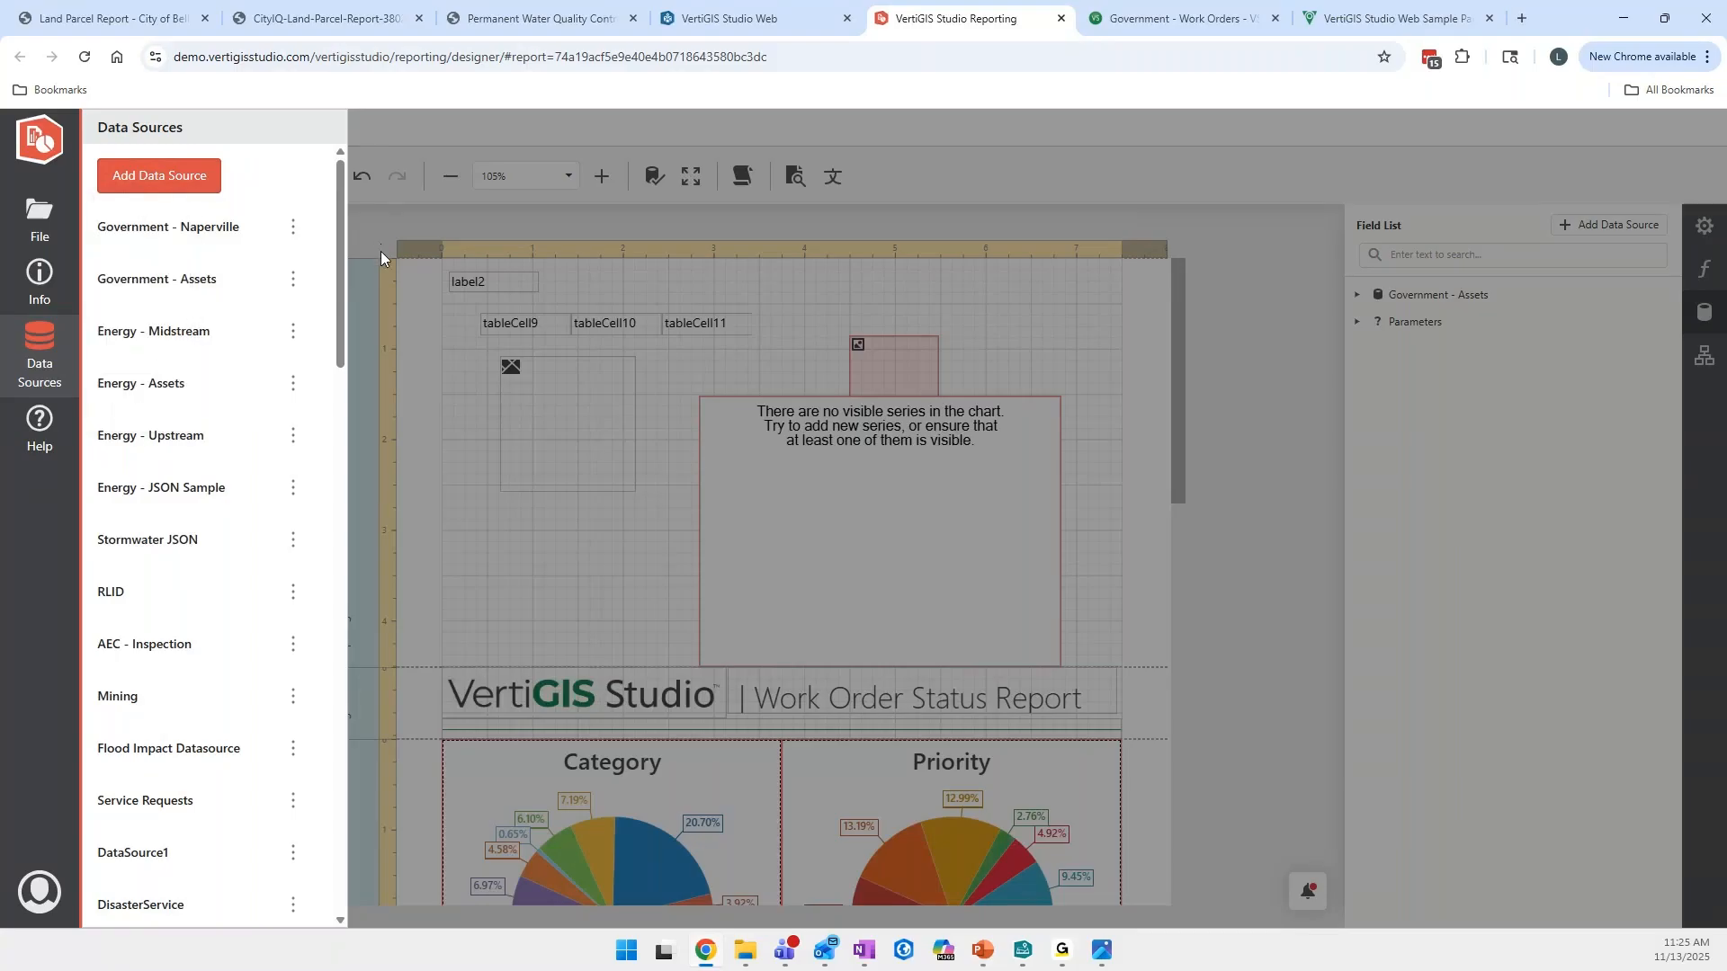
pyautogui.click(371, 226)
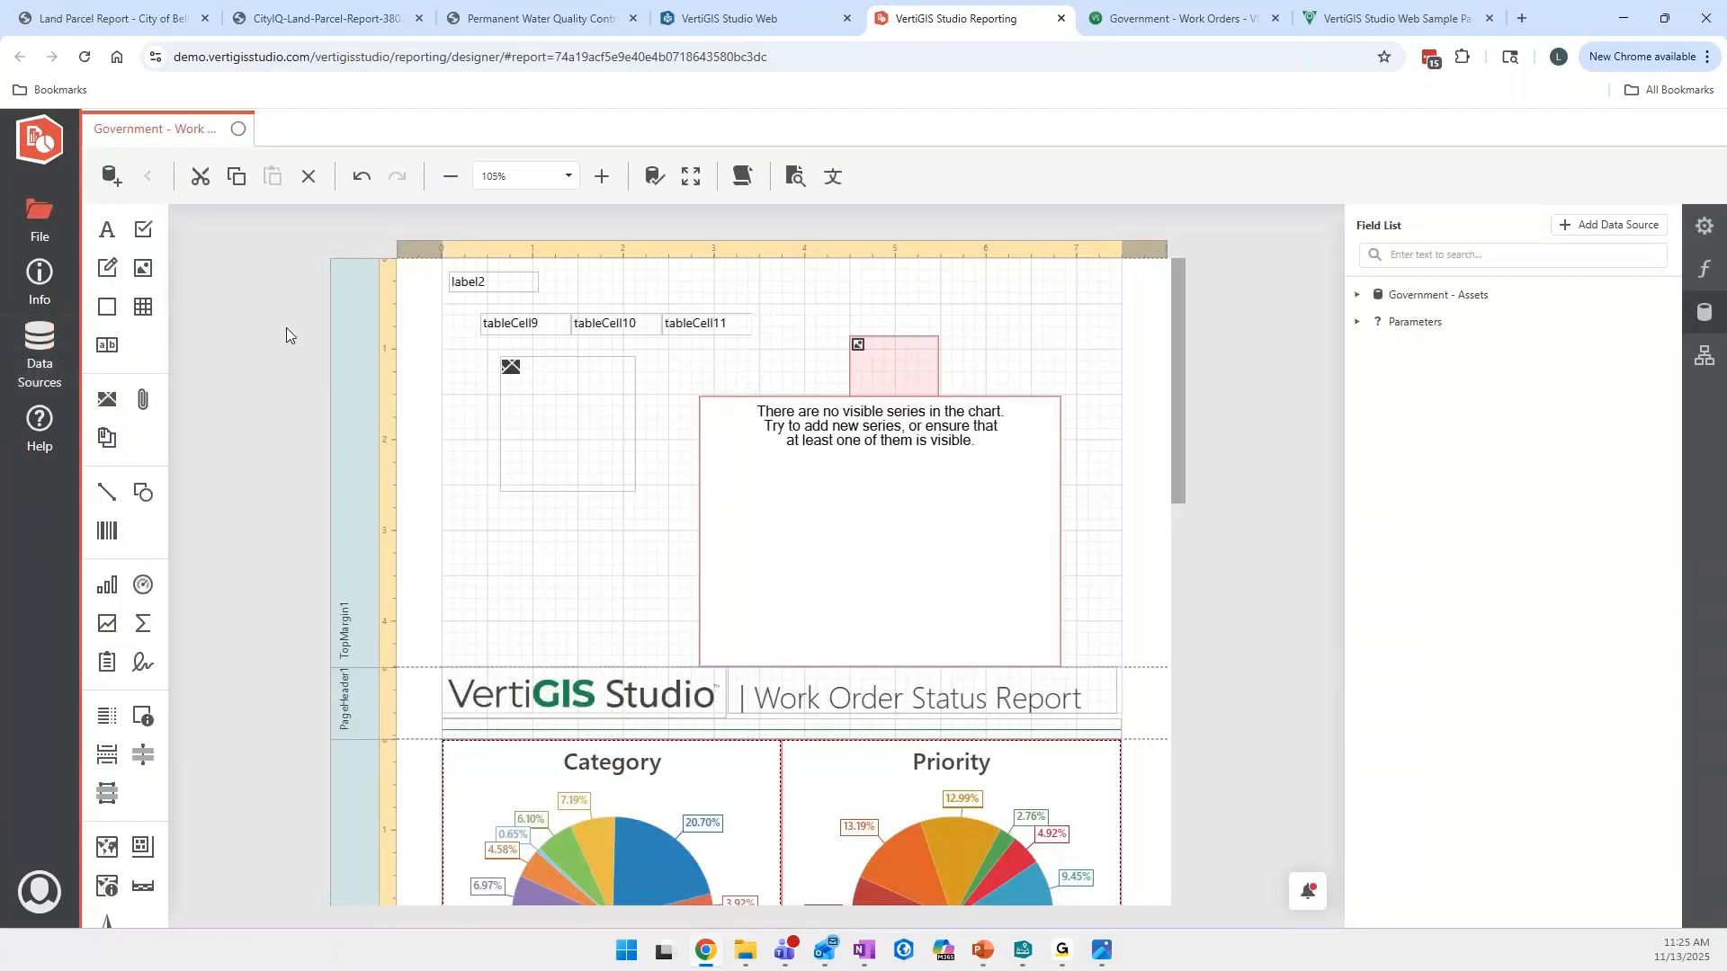
# - Delete the label, table, image and chart elements from the top margin and shrink that band to a narrow strip
pyautogui.click(497, 540)
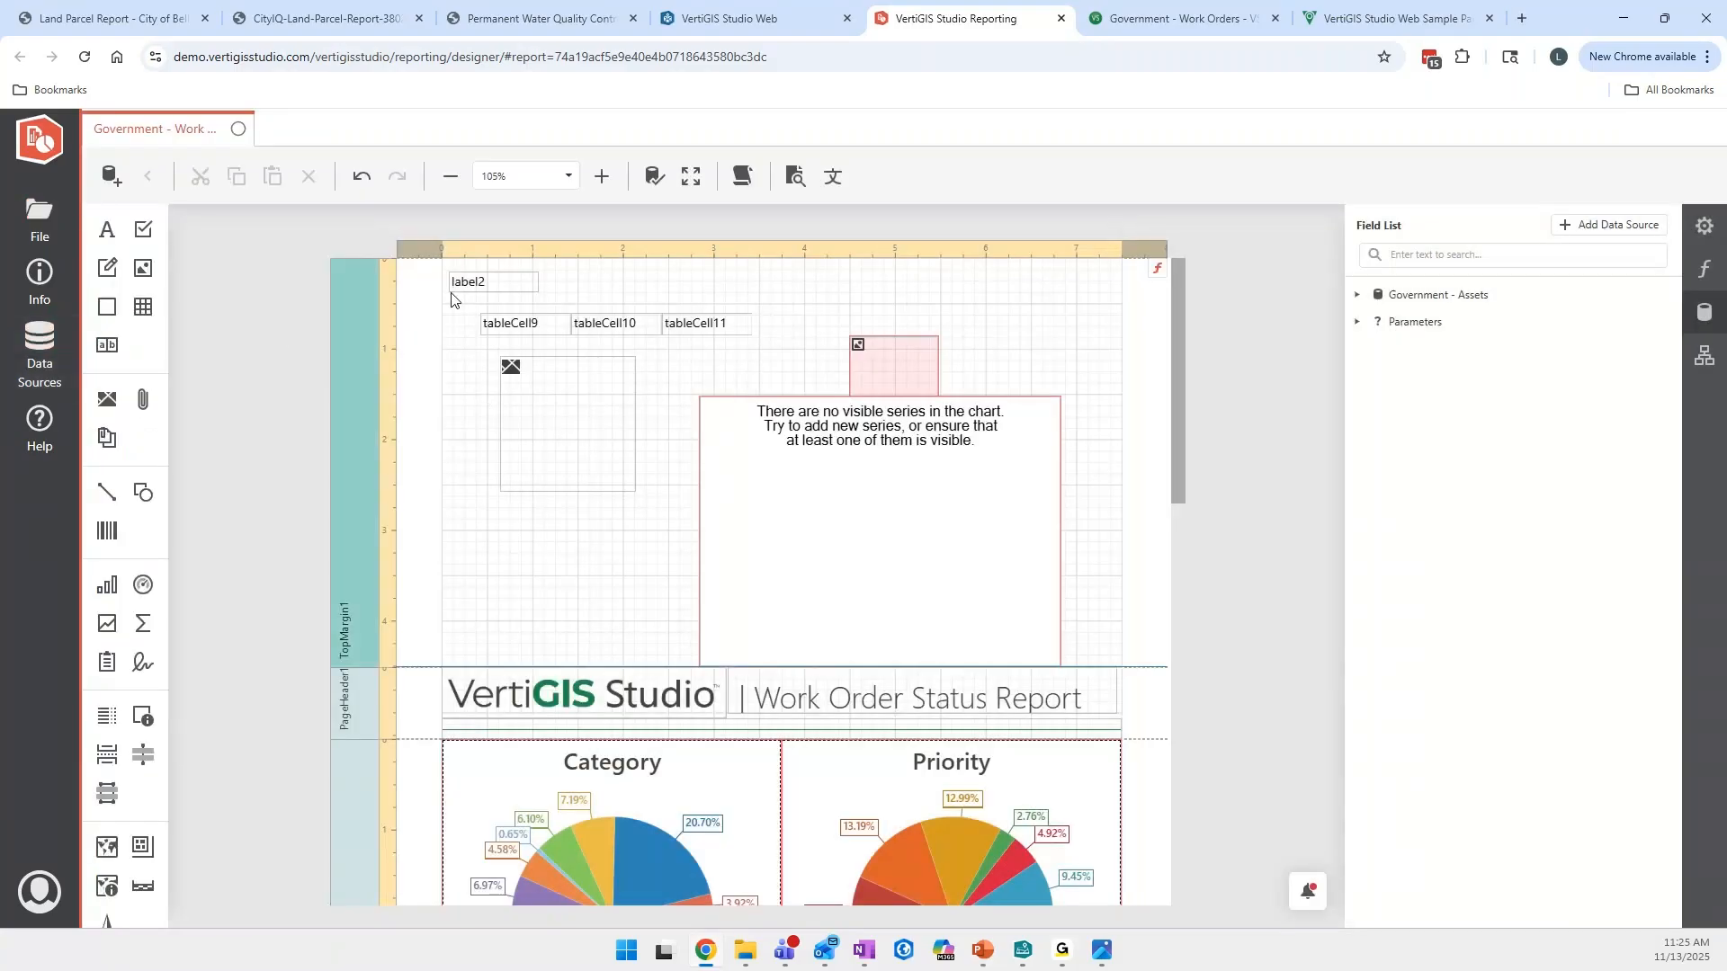
pyautogui.moveTo(471, 317); pyautogui.dragTo(782, 605)
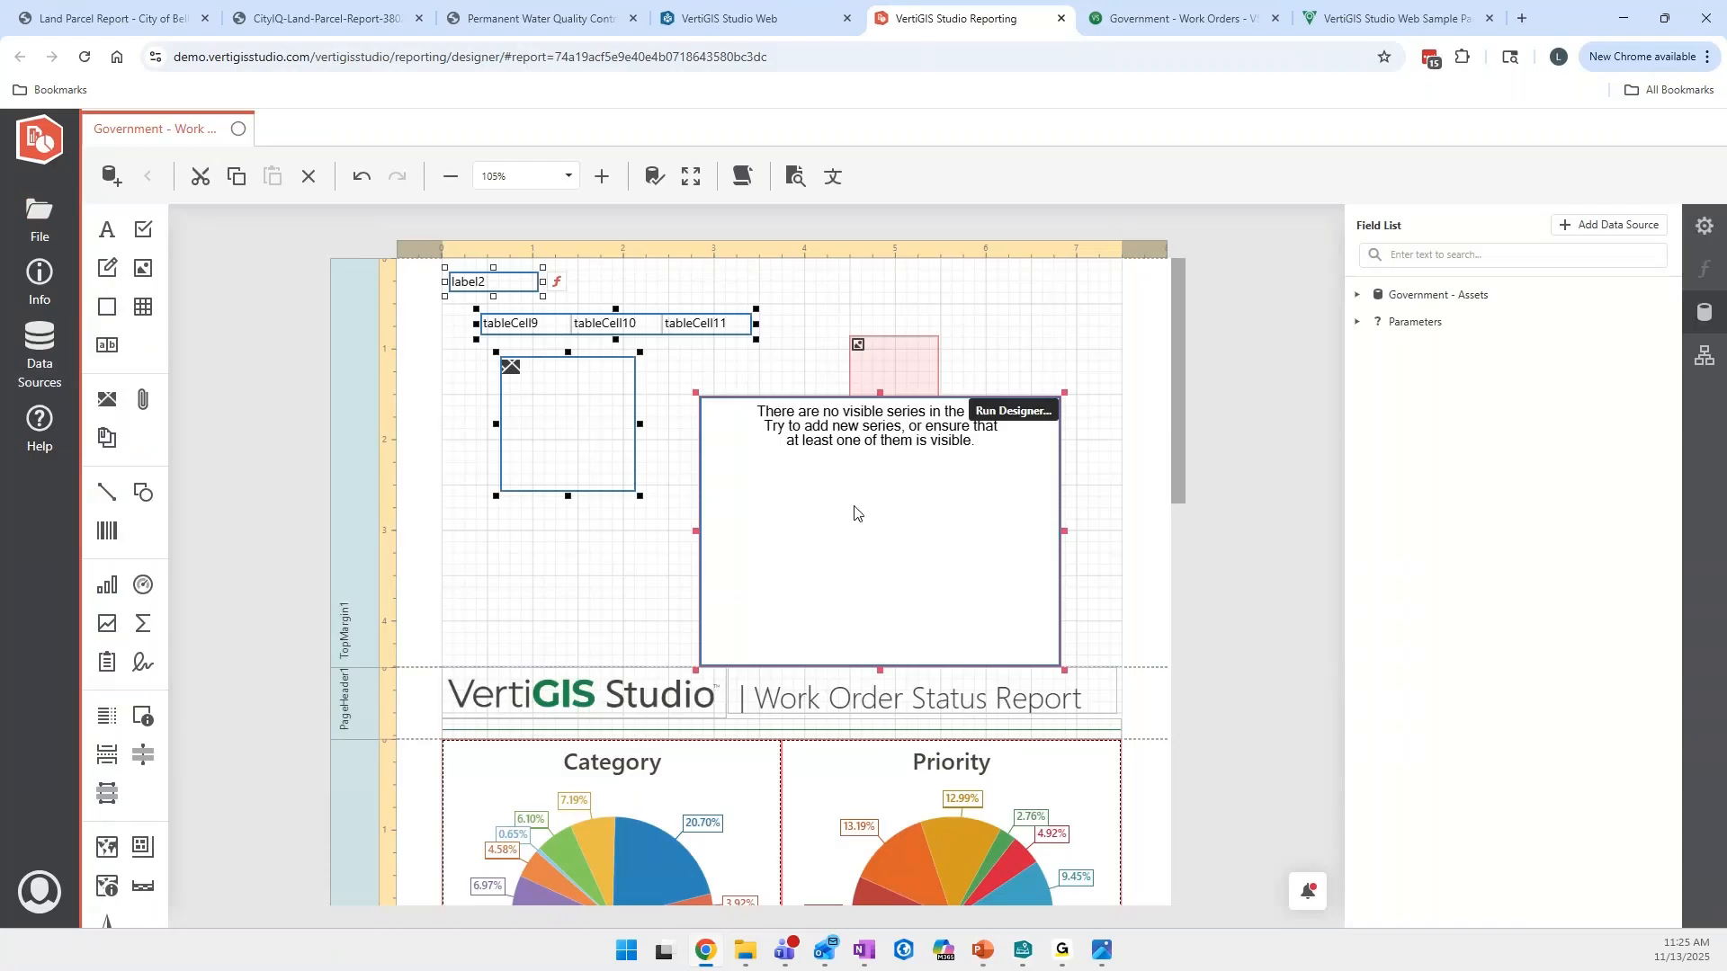
pyautogui.press('Delete')
pyautogui.moveTo(423, 666); pyautogui.dragTo(424, 297)
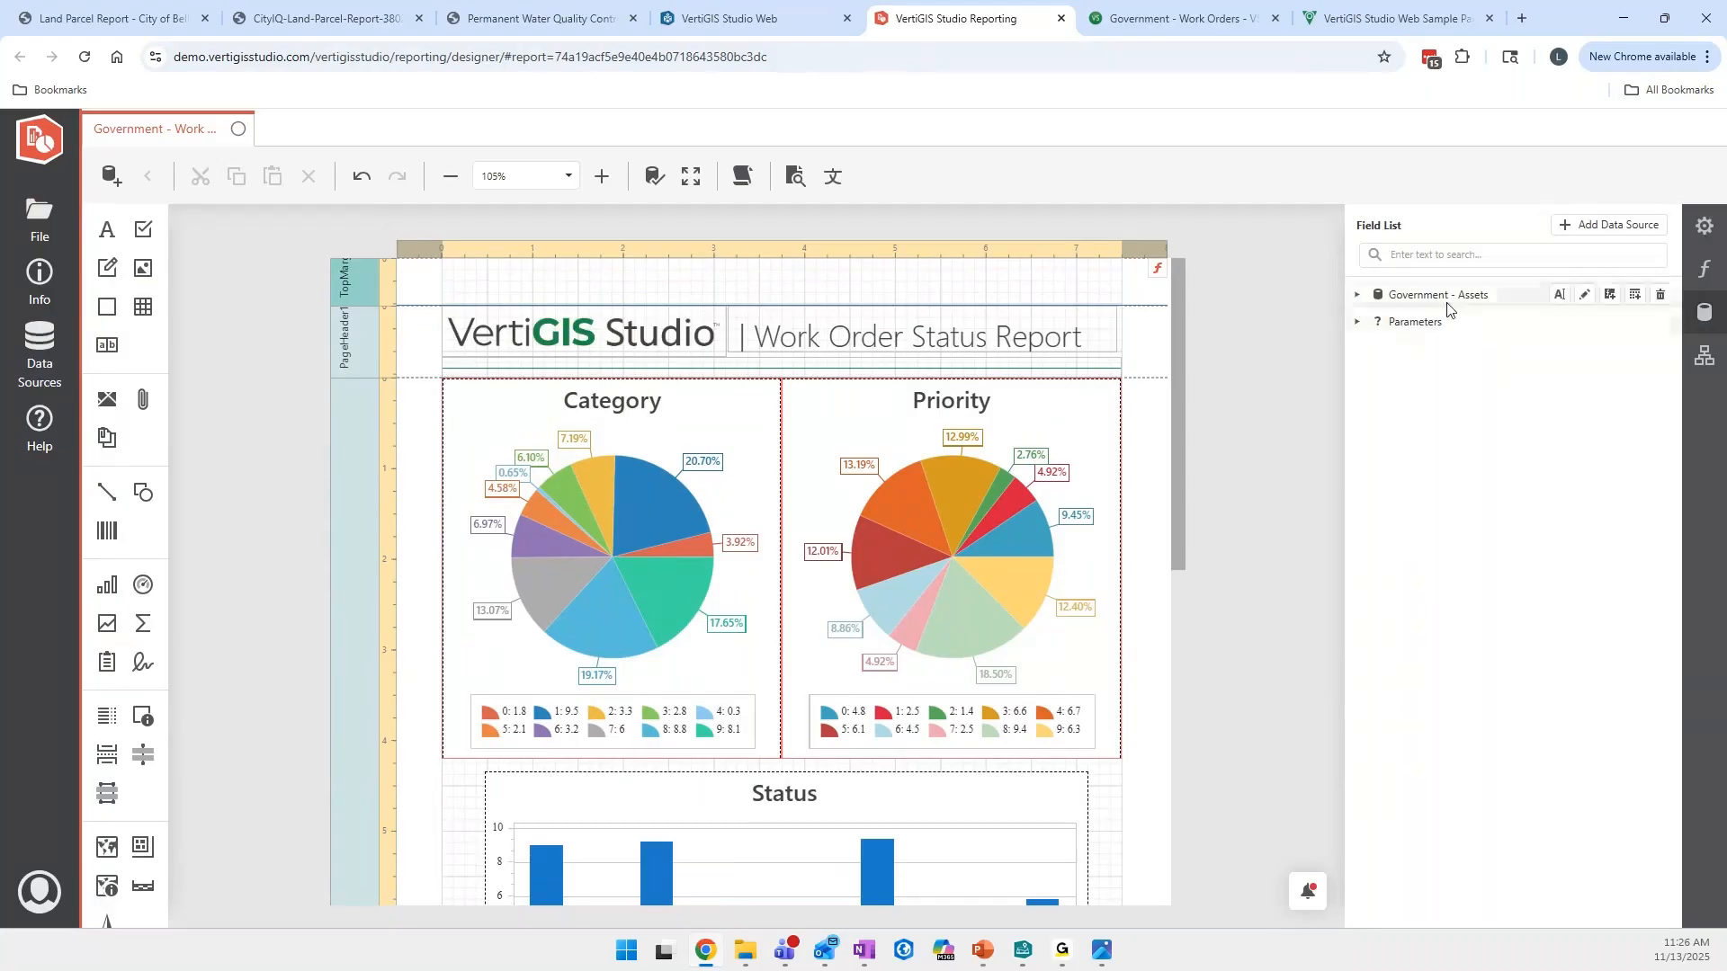
pyautogui.click(1358, 297)
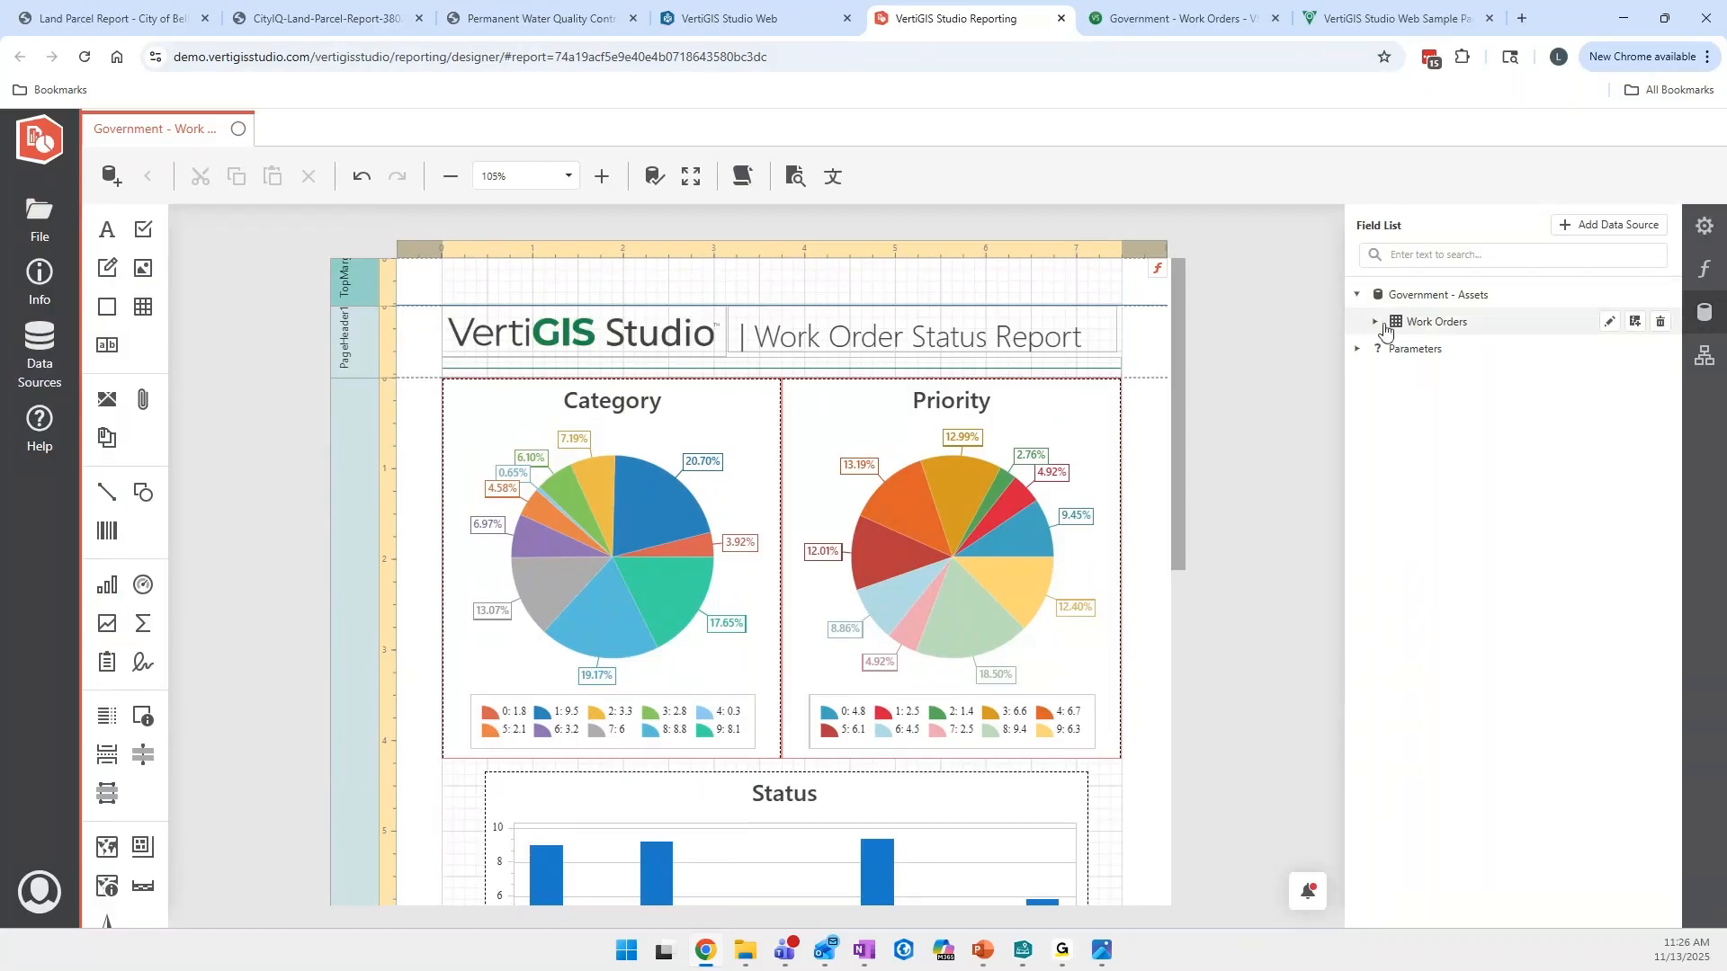
pyautogui.click(1374, 322)
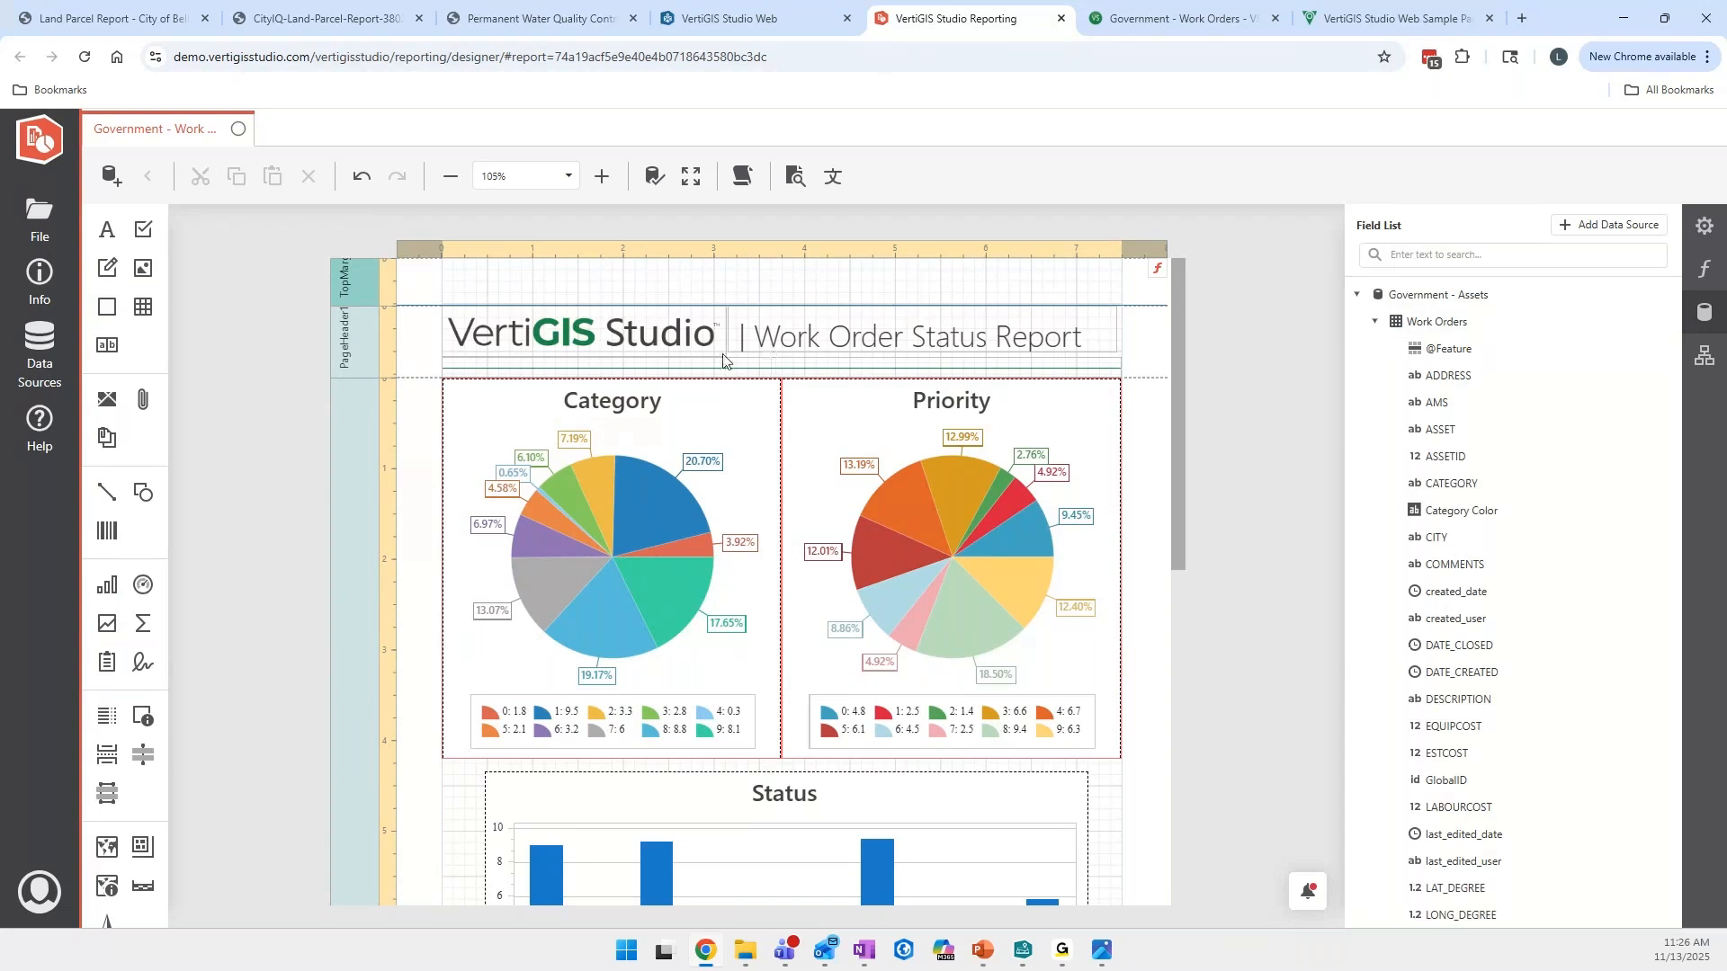
pyautogui.click(1426, 327)
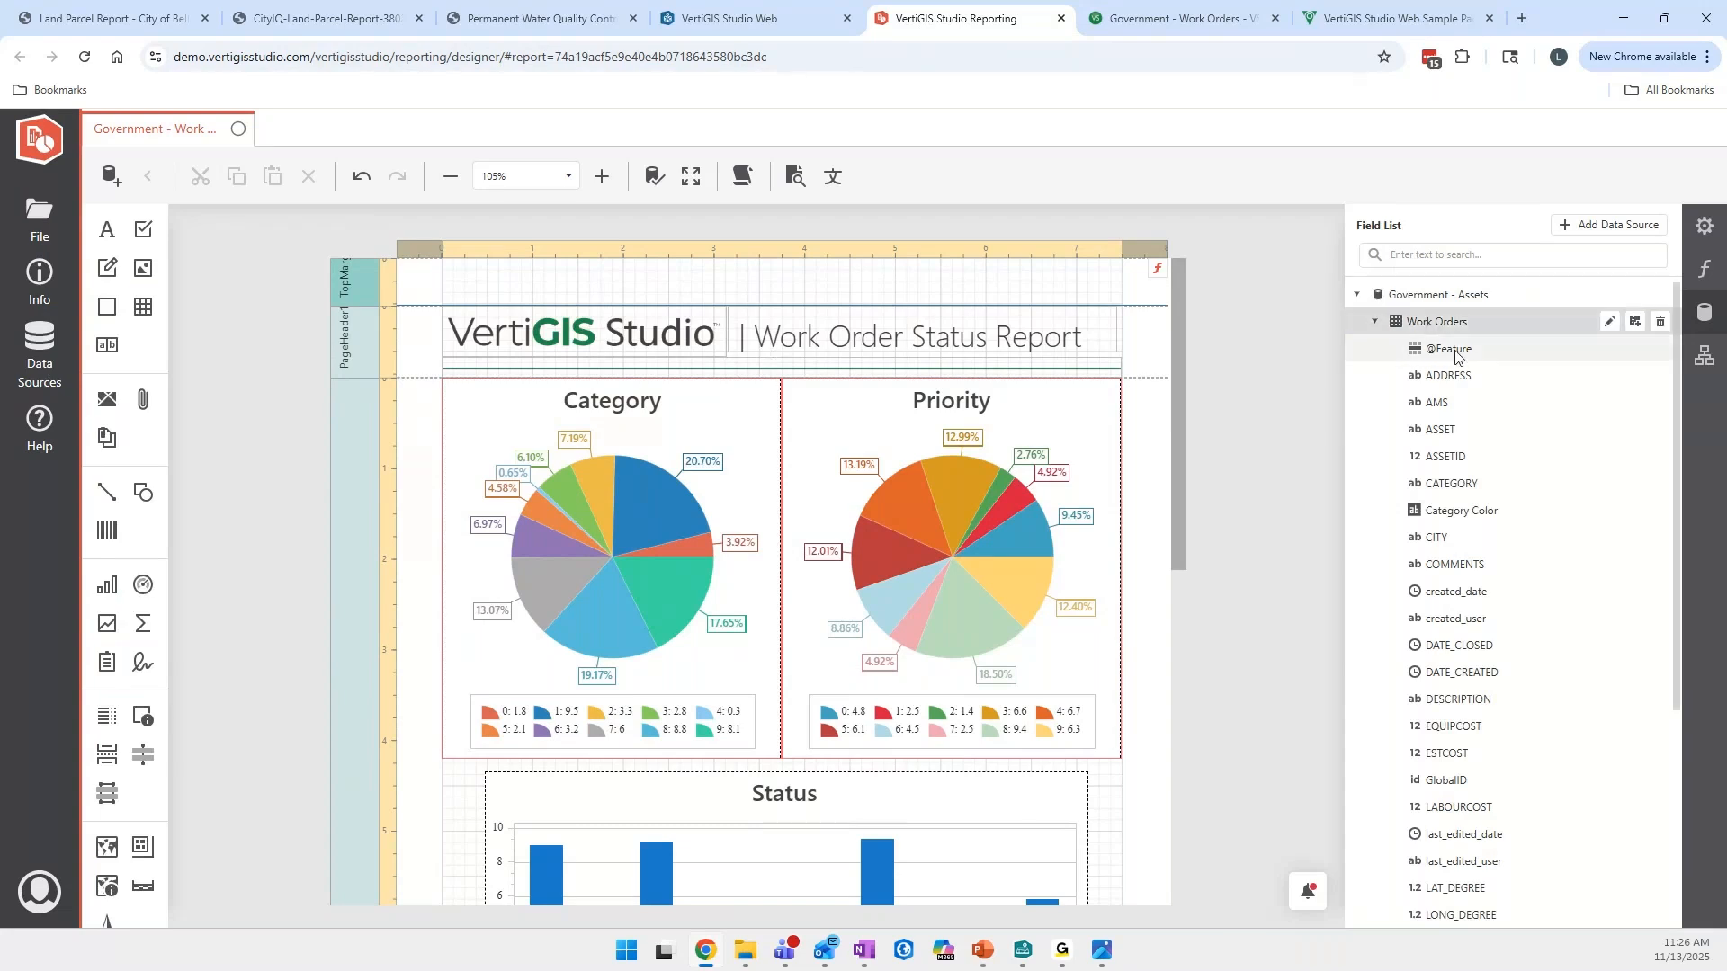
pyautogui.click(1462, 360)
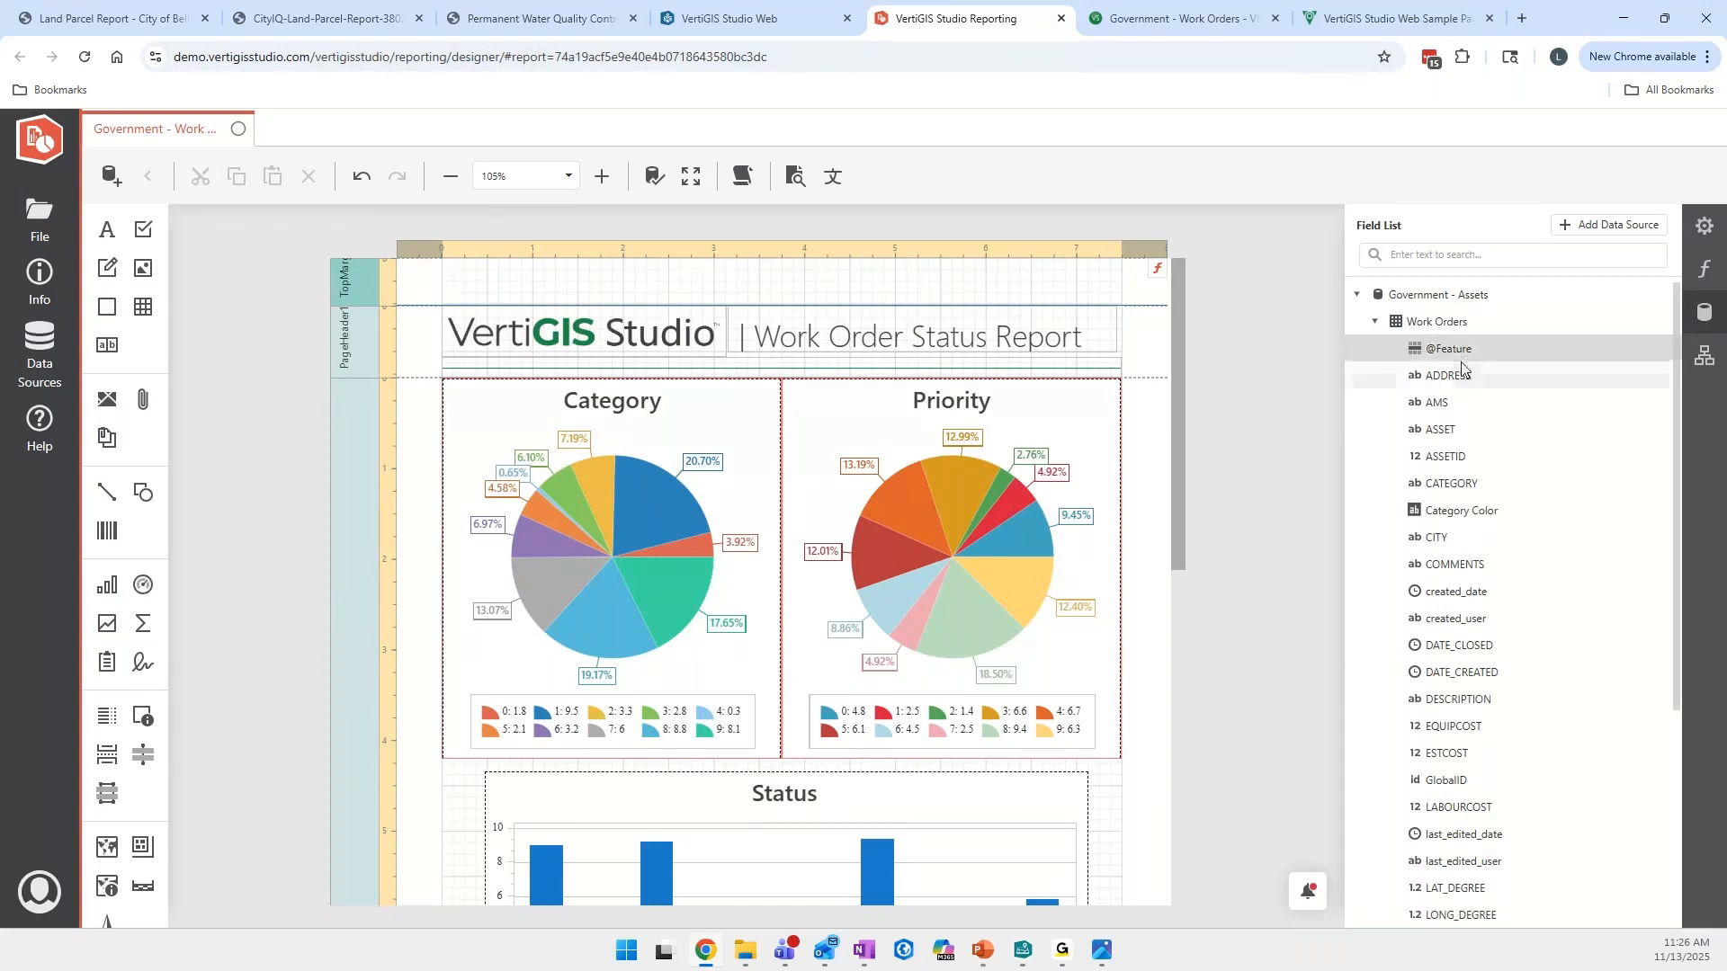
pyautogui.keyDown('shift'); pyautogui.click(1459, 644); pyautogui.keyUp('shift')
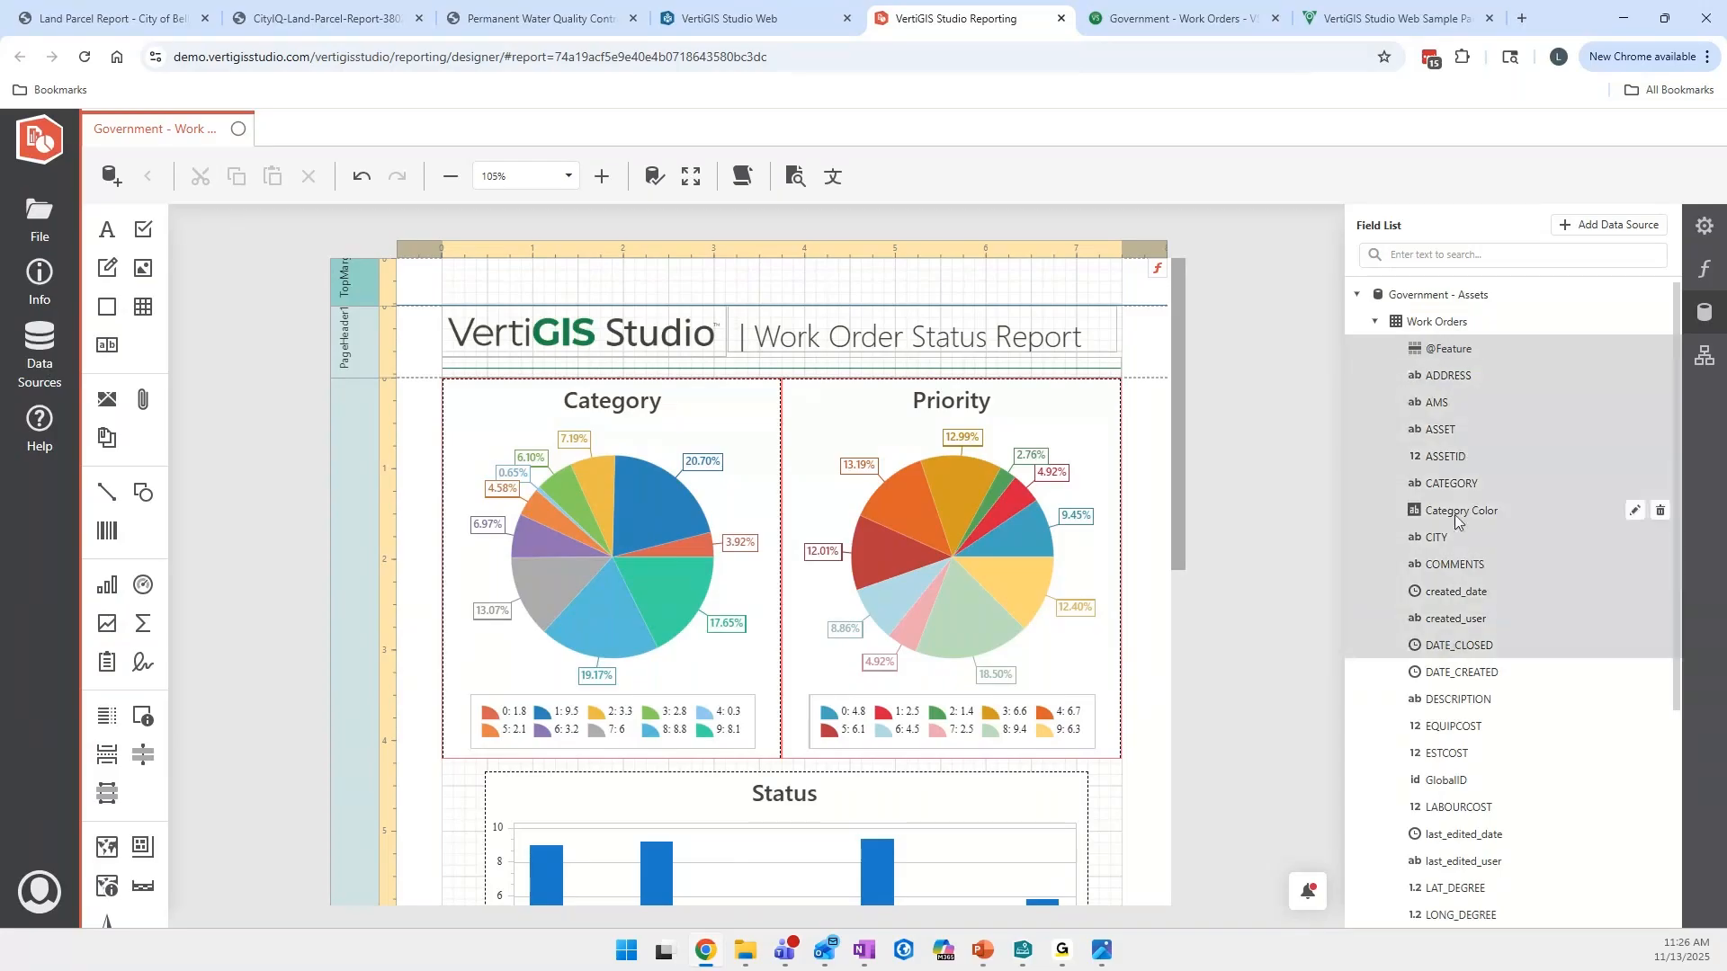
pyautogui.click(1442, 364)
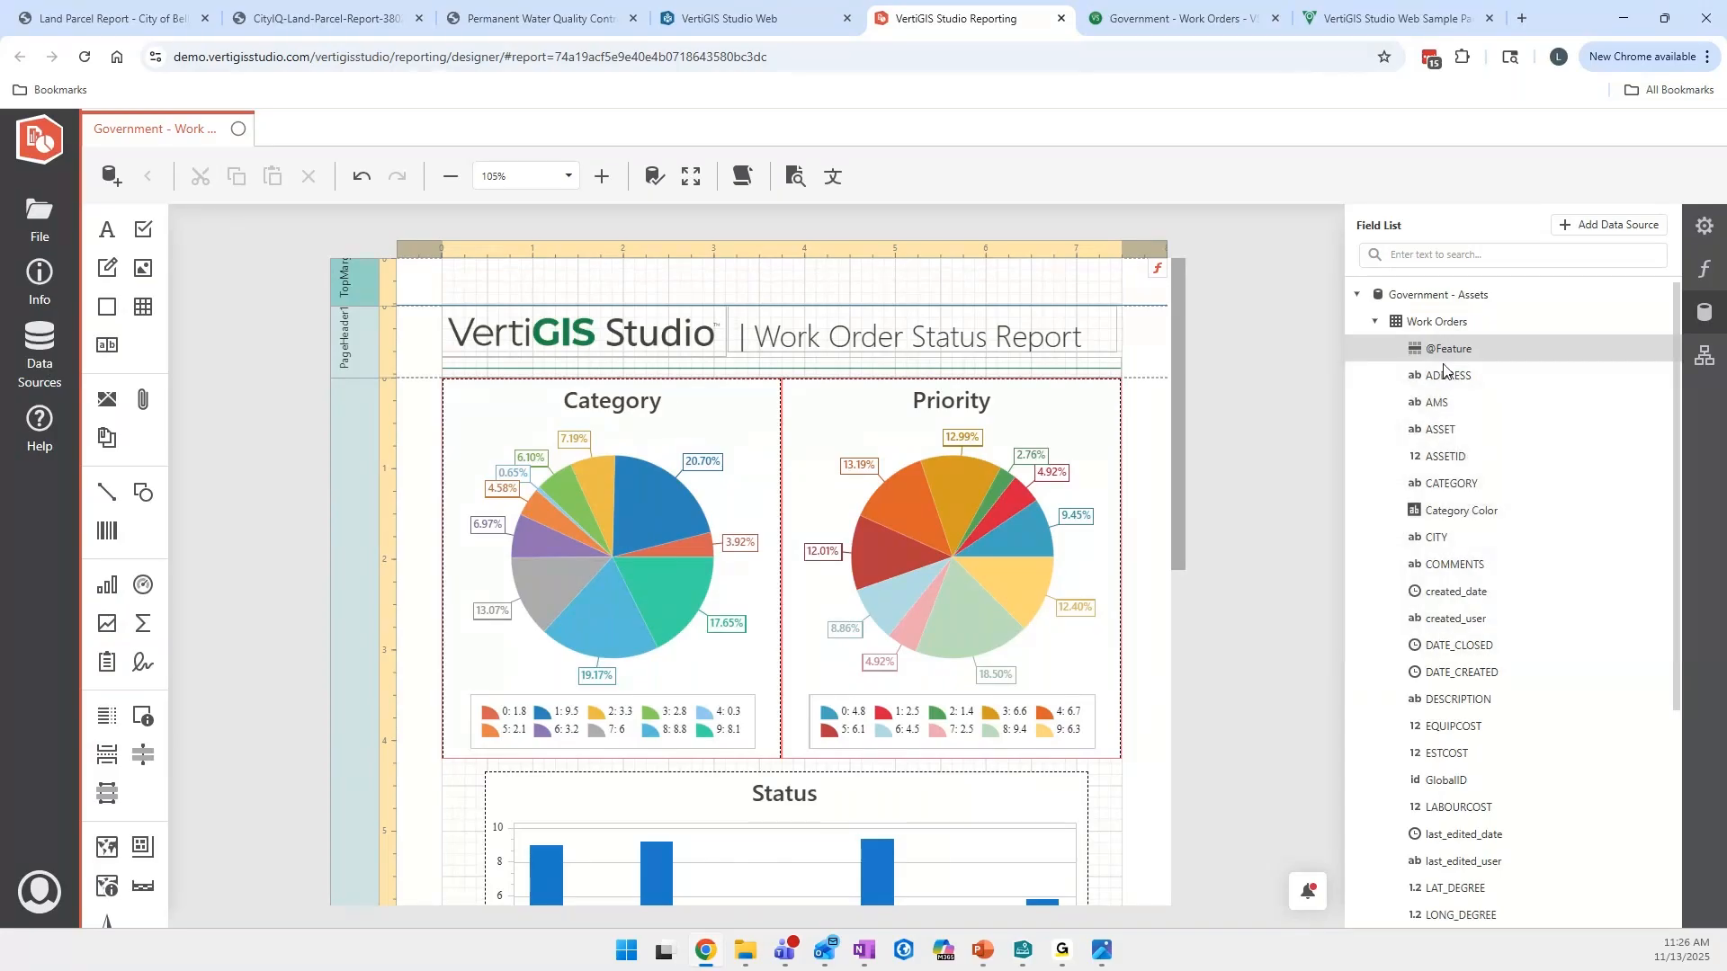
pyautogui.keyDown('shift'); pyautogui.click(1449, 456); pyautogui.keyUp('shift')
pyautogui.moveTo(1459, 358); pyautogui.dragTo(457, 278)
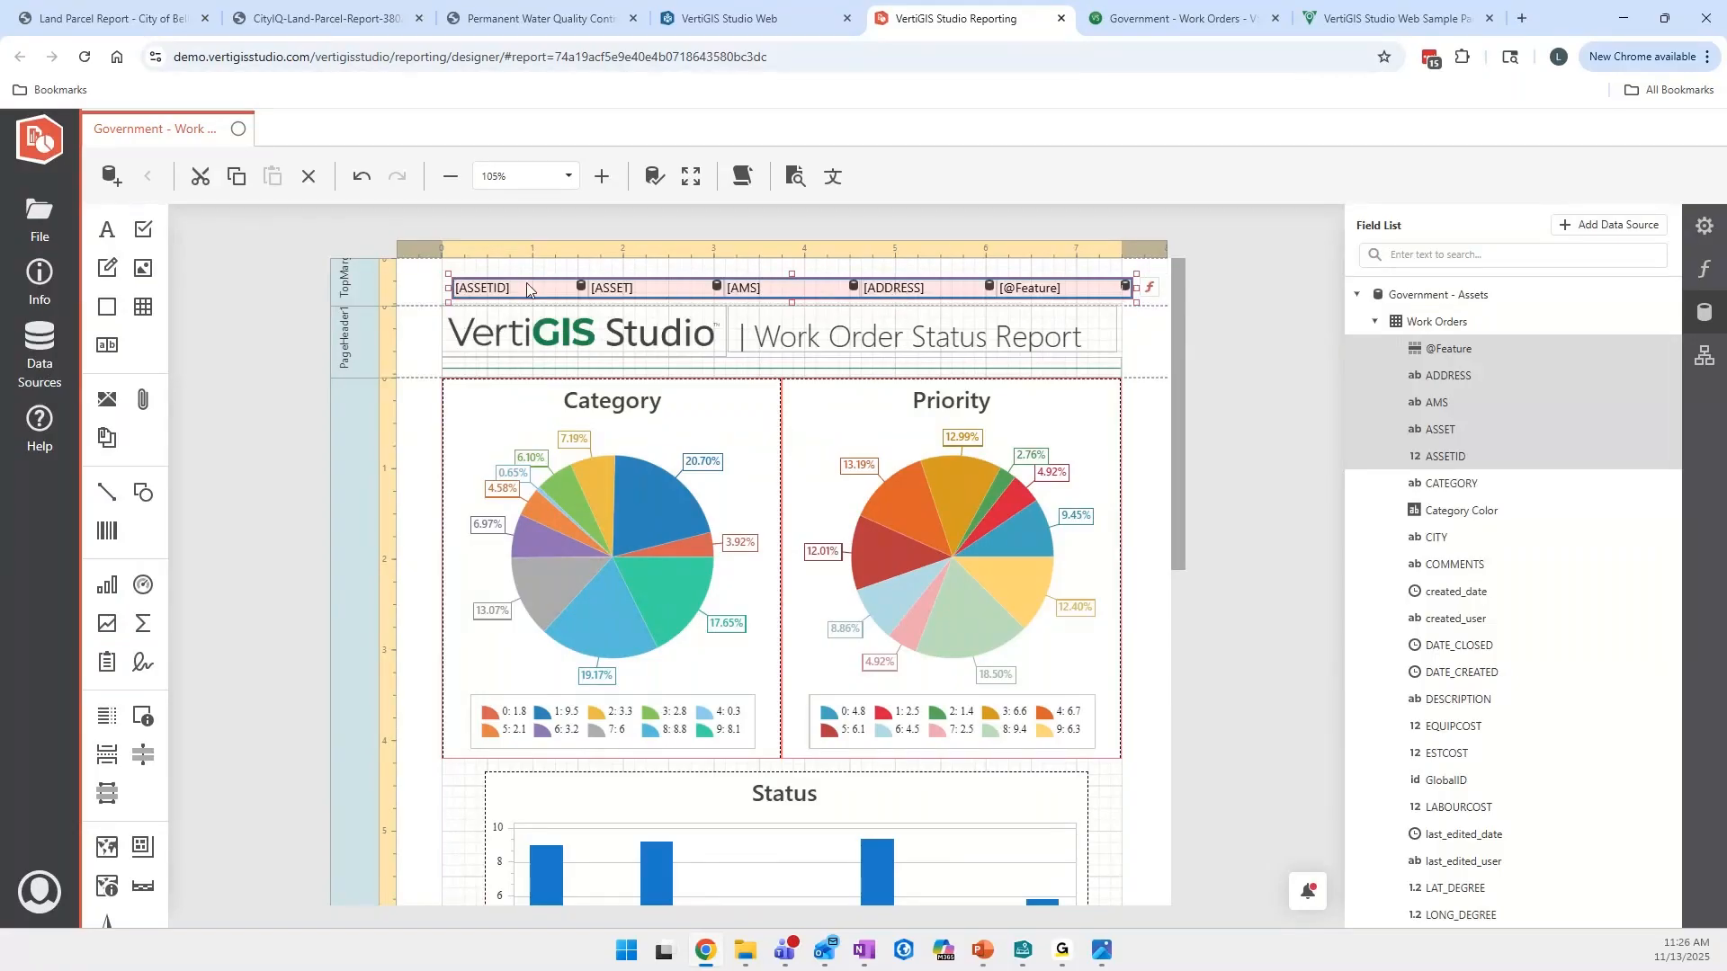
# - Delete the row of Work Orders fields from the top margin and open the properties of the top margin band
pyautogui.click(433, 288)
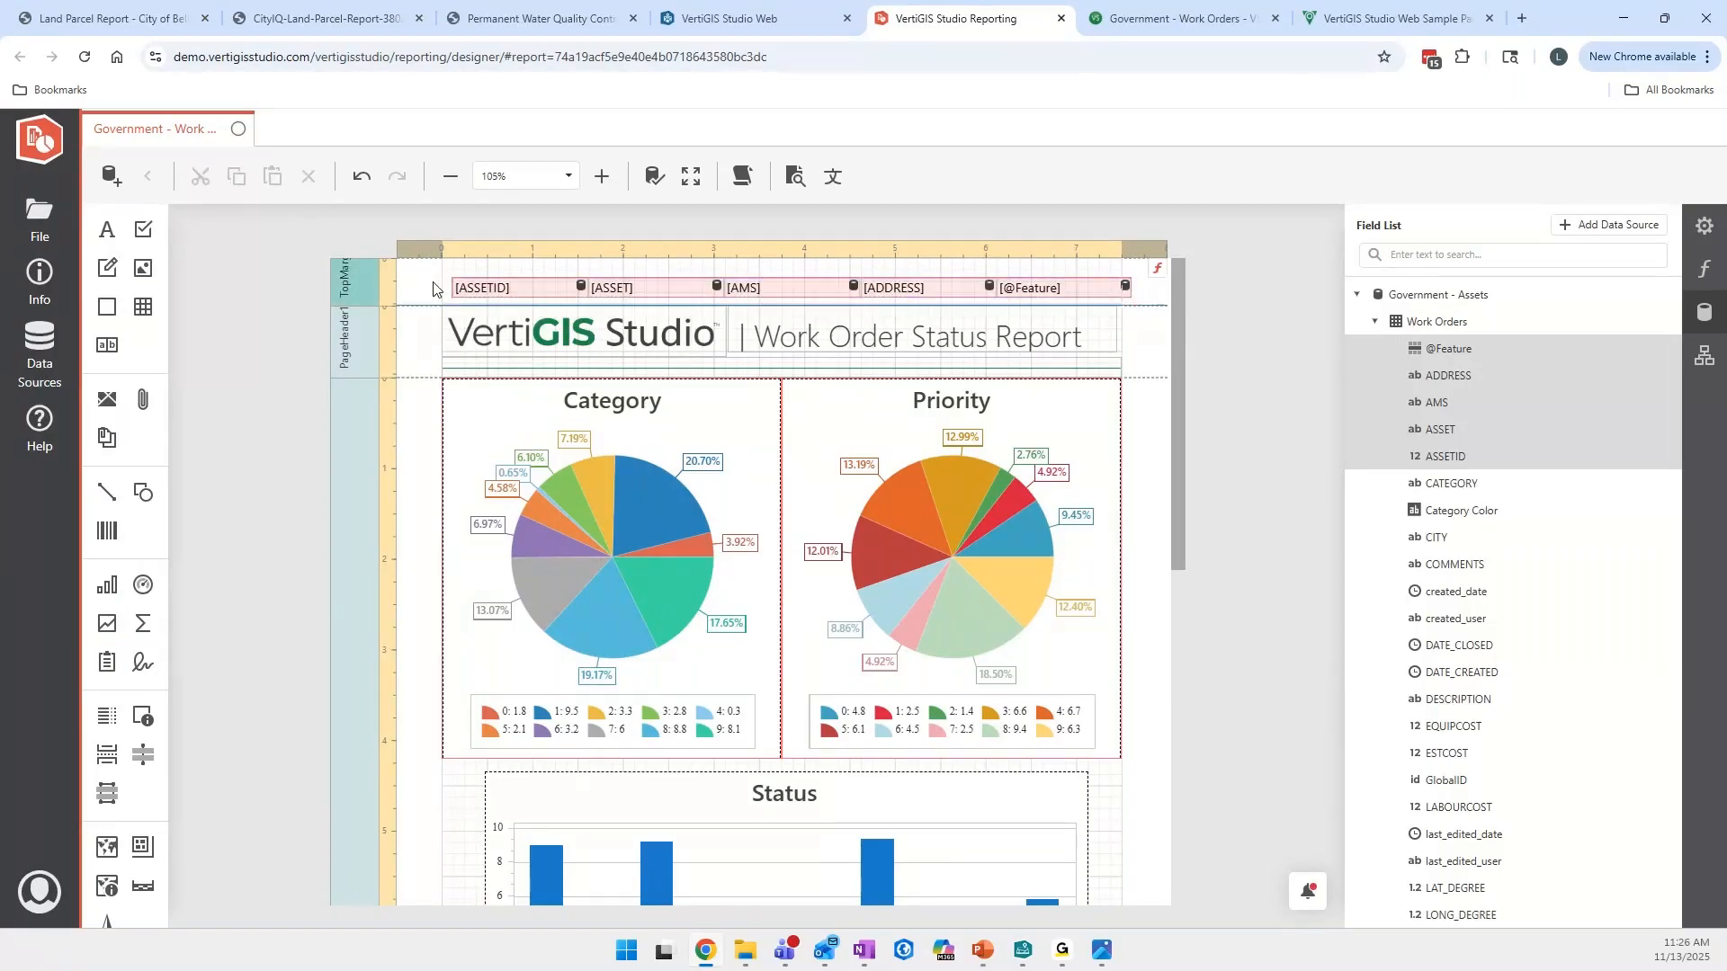
pyautogui.press('Delete')
pyautogui.click(1704, 226)
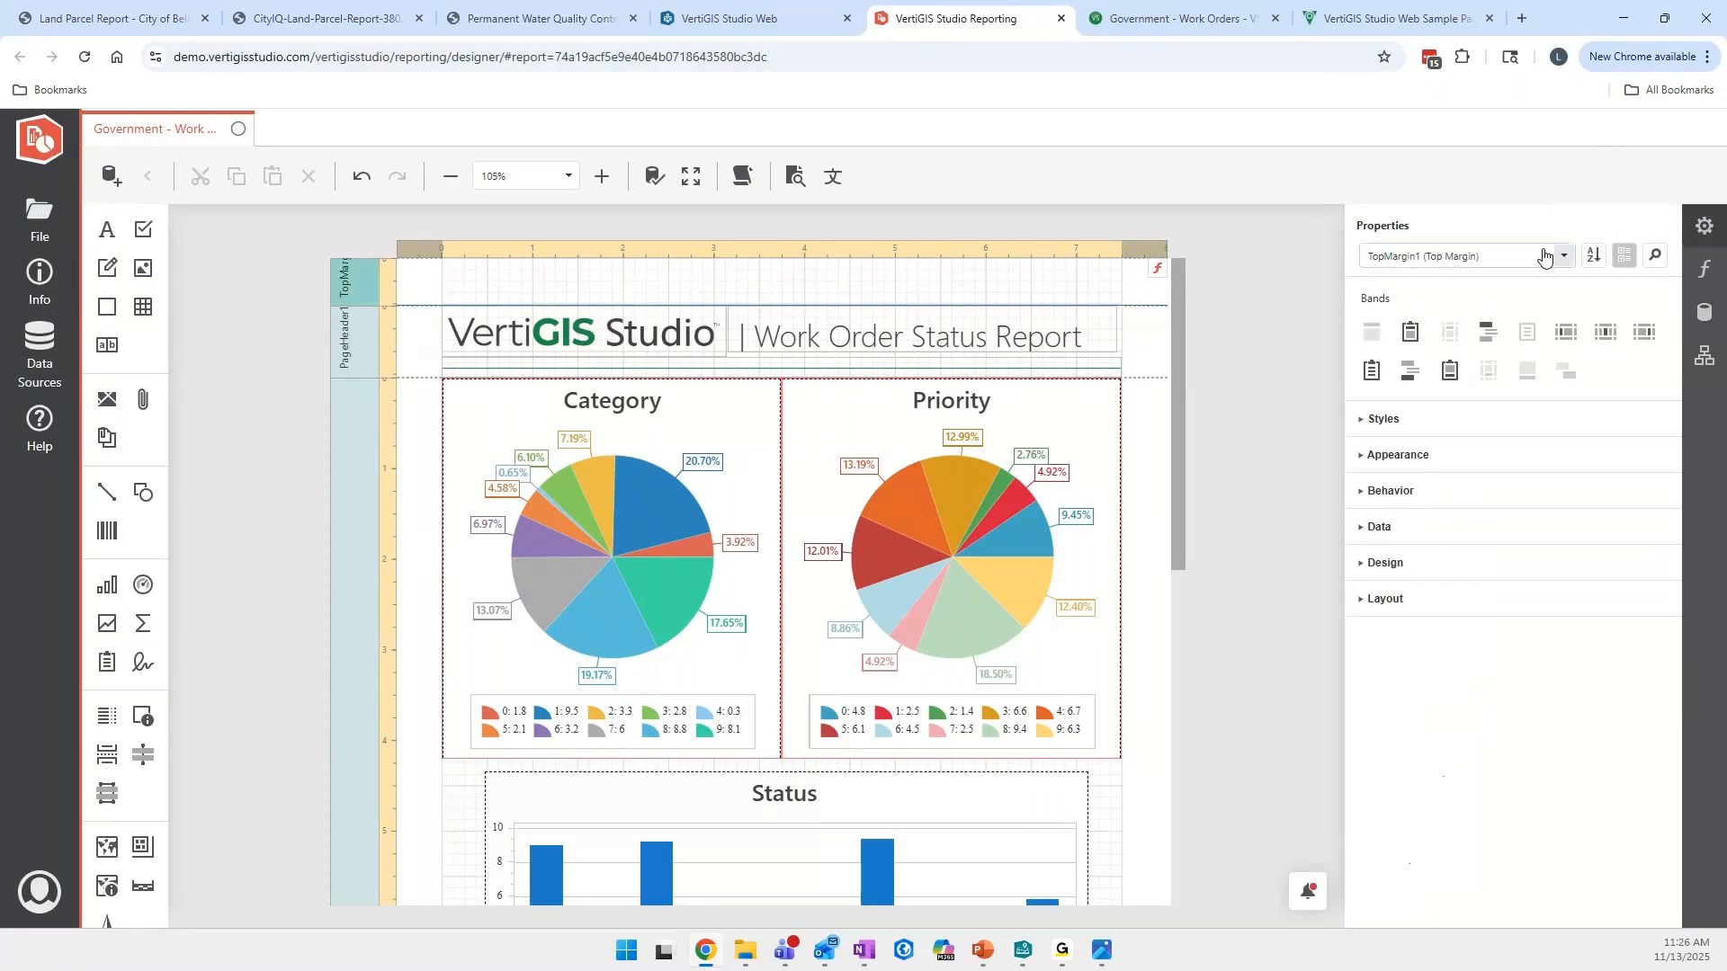
# - Inspect the properties of the Priority chart, the page header's logo and the Category chart in turn
pyautogui.click(838, 416)
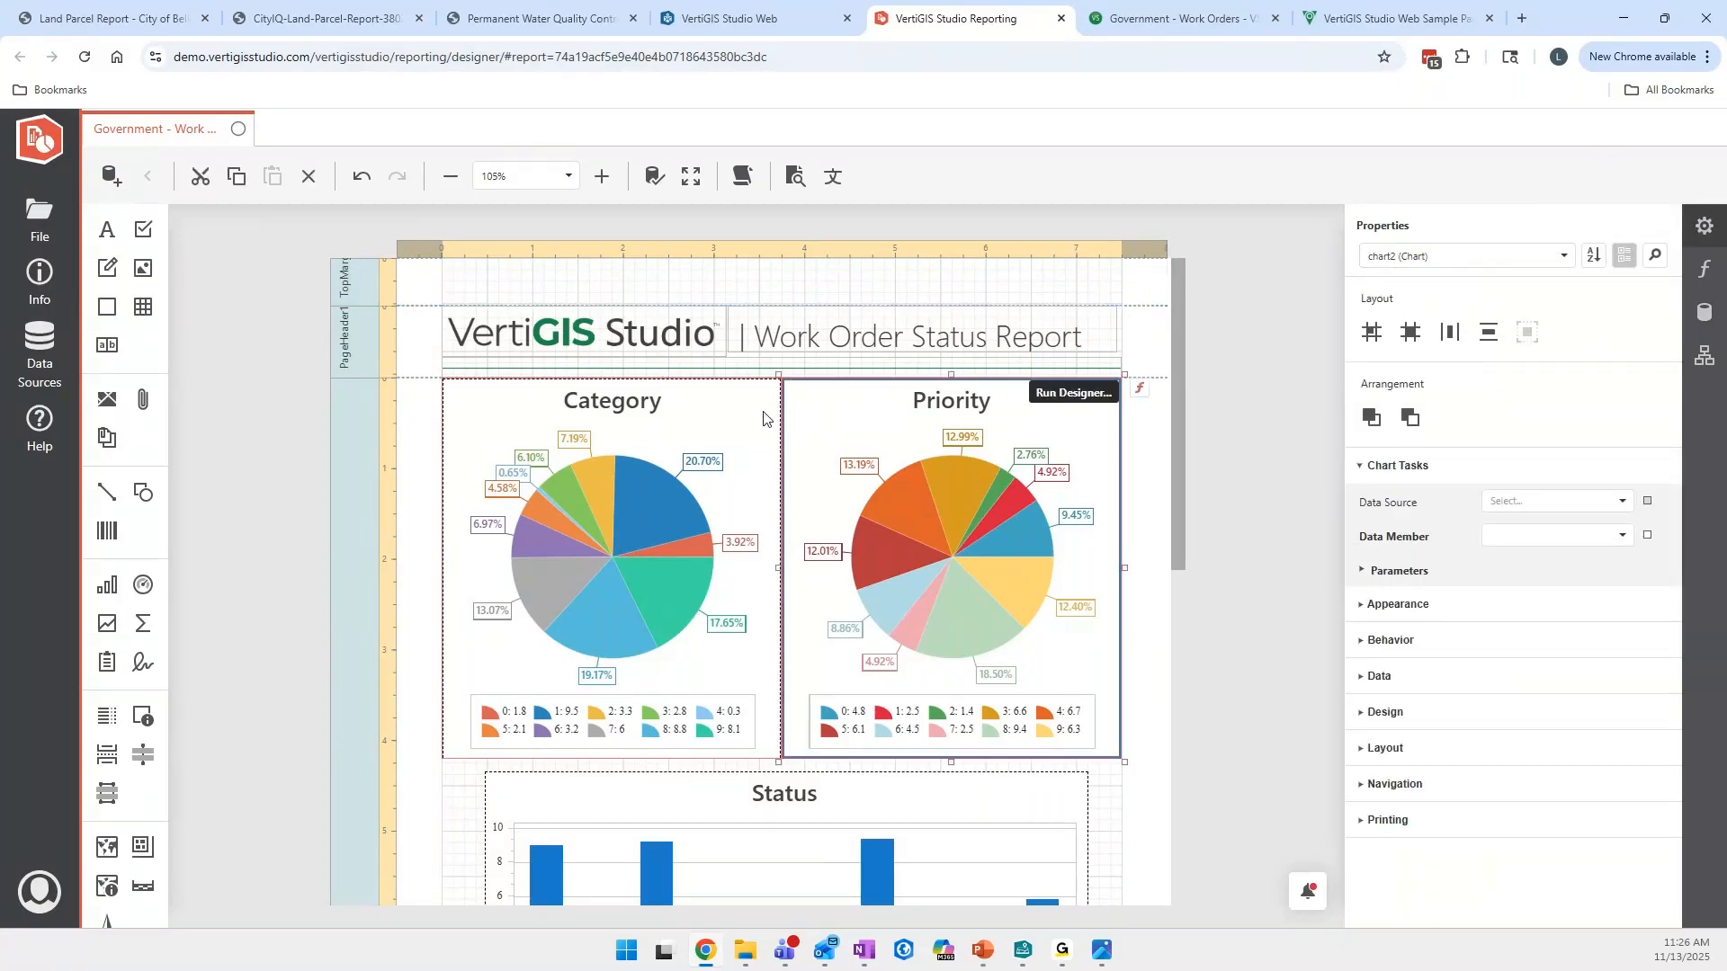
pyautogui.click(769, 414)
pyautogui.scroll(-1, 764, 418)
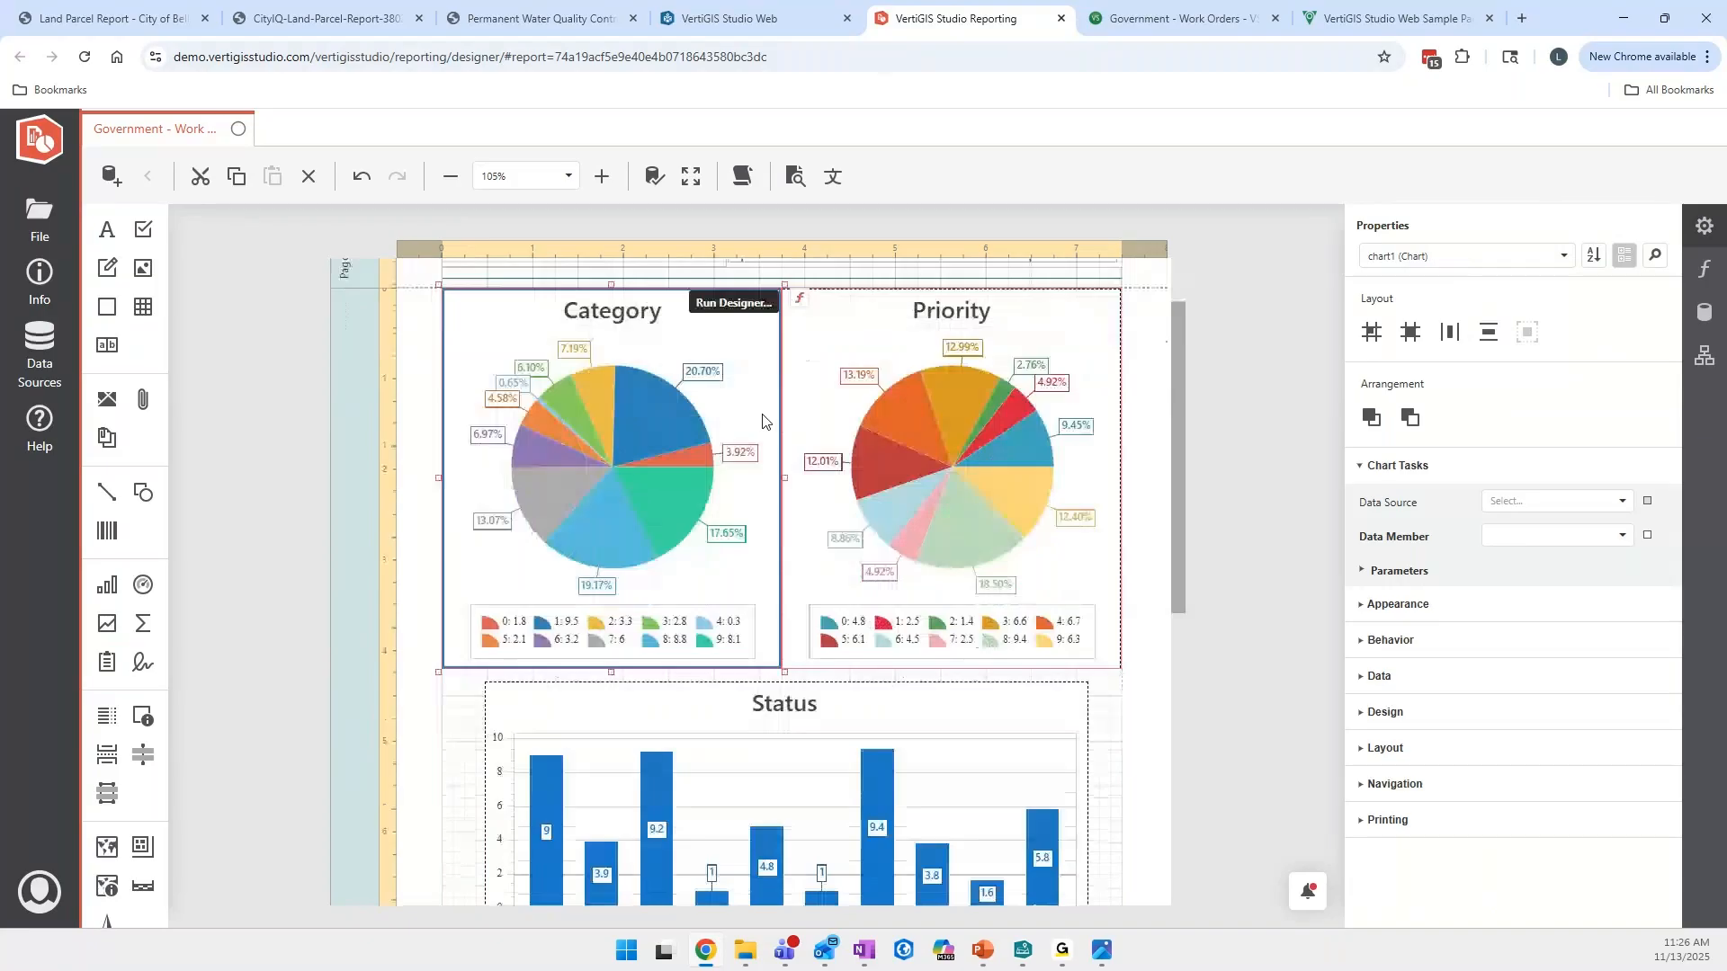
pyautogui.scroll(1, 765, 419)
pyautogui.click(806, 345)
pyautogui.click(650, 335)
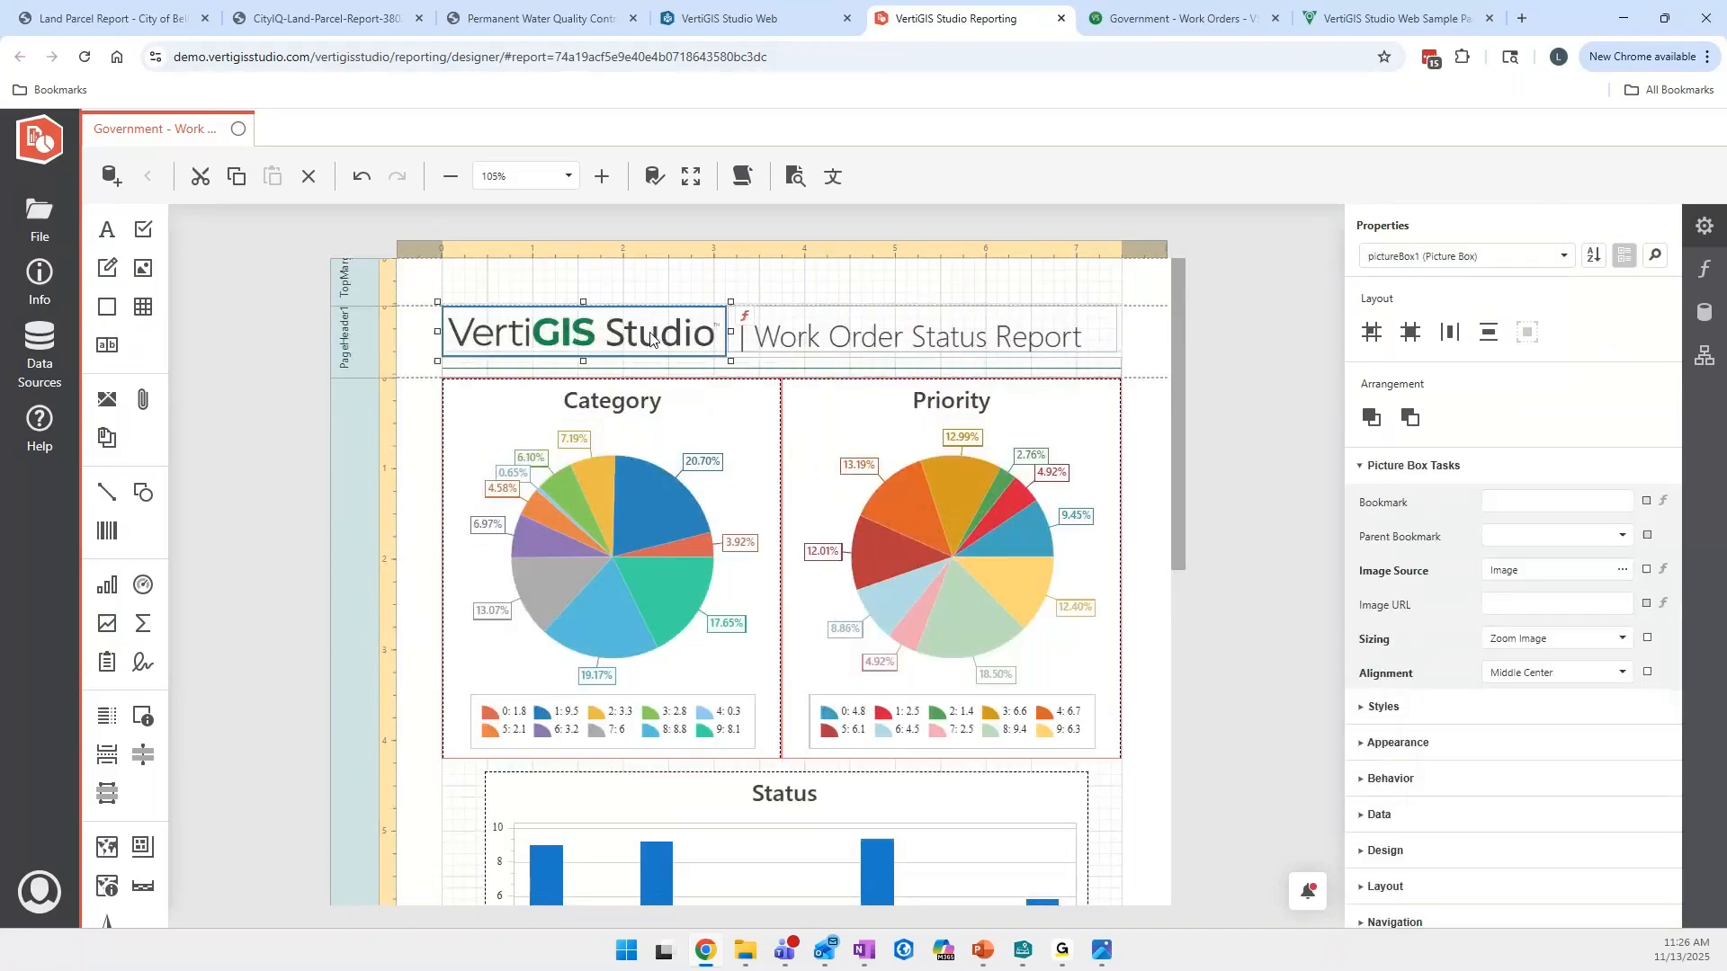
pyautogui.click(727, 418)
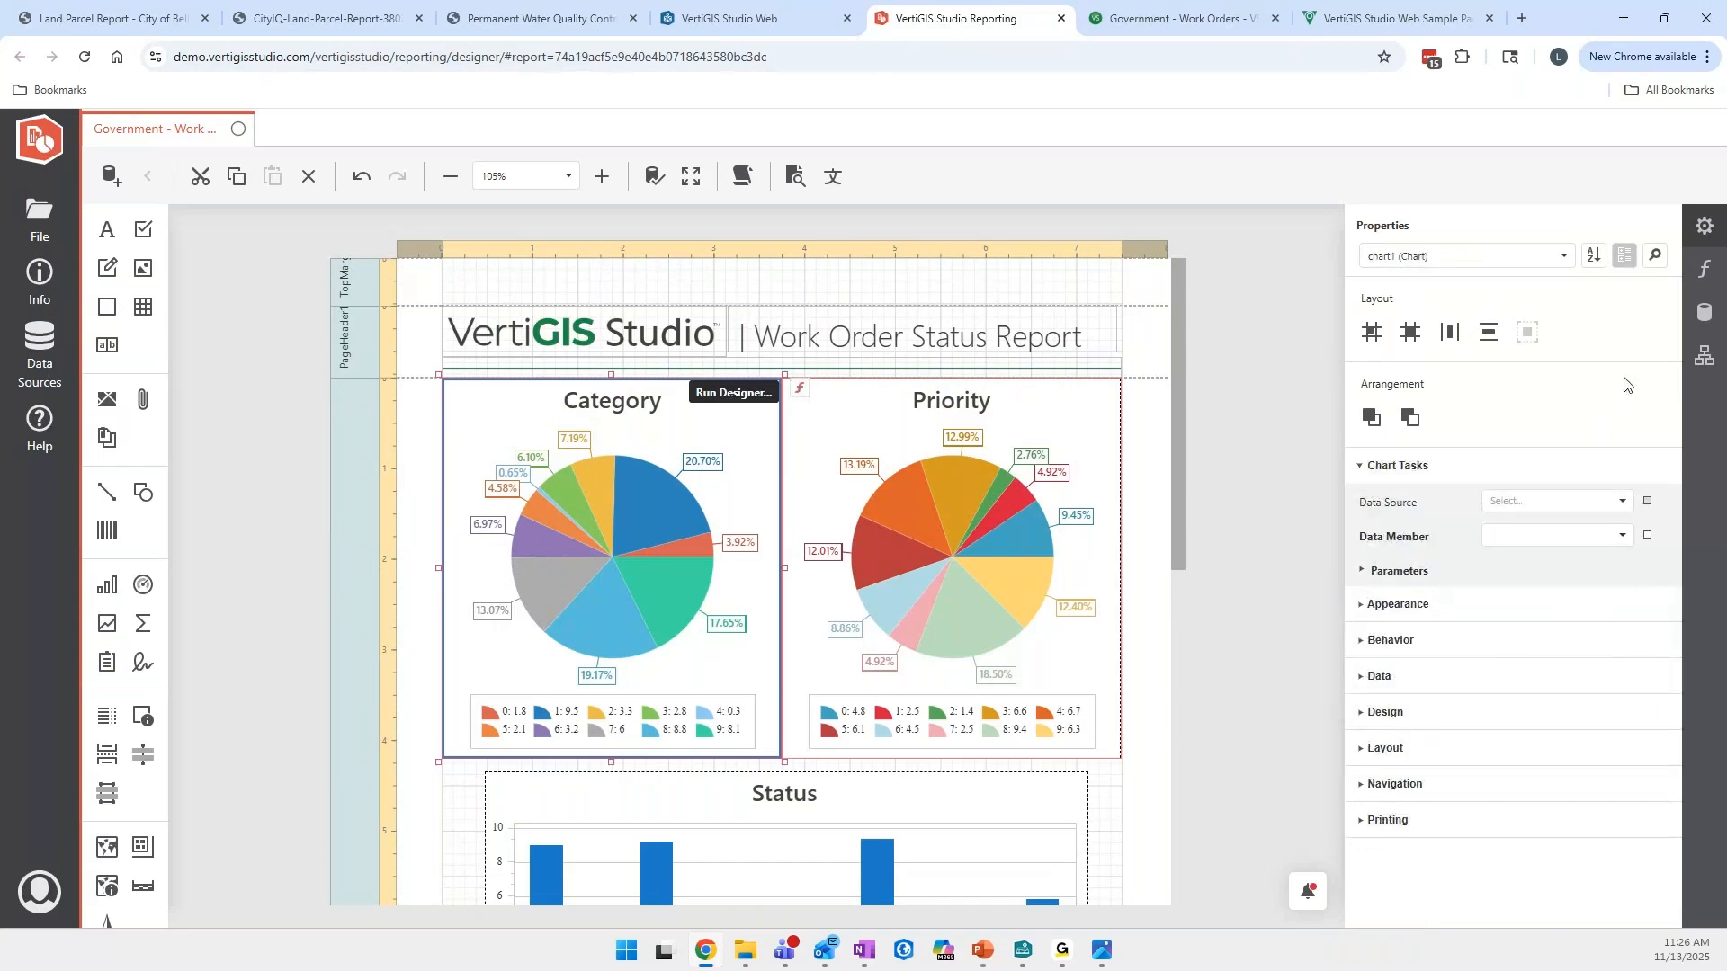
# - Review the expressions of the Category chart, the [TEMPLATE] label and the icon beside that label
pyautogui.click(1705, 269)
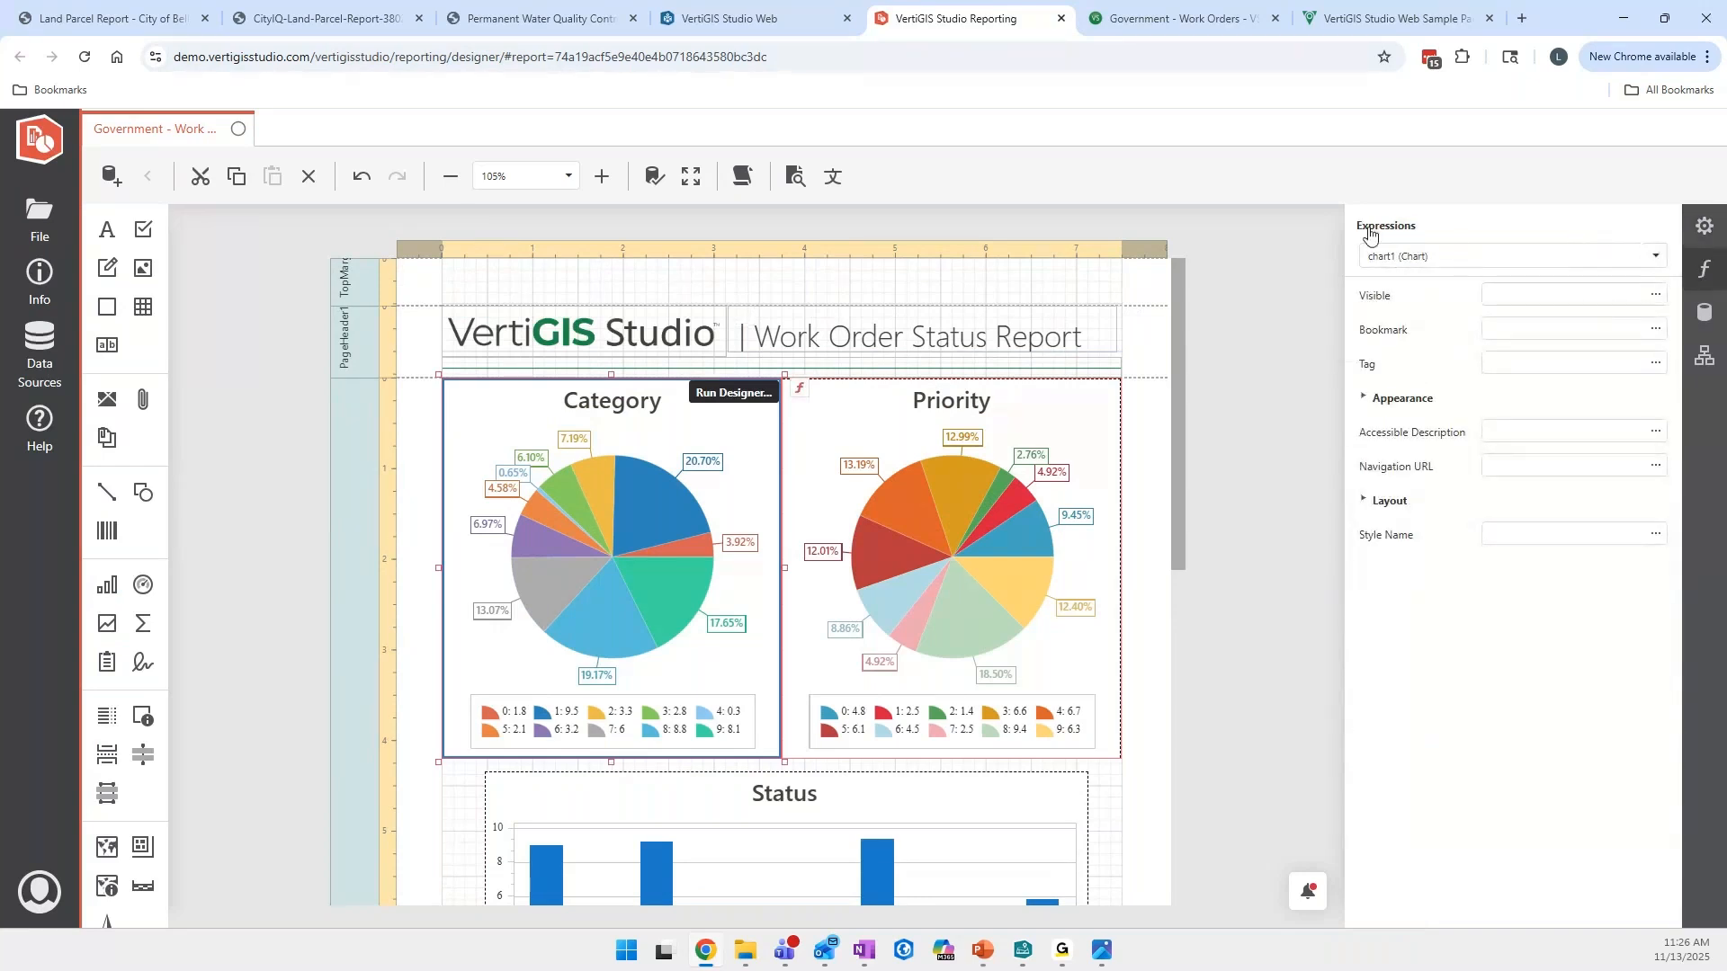
pyautogui.scroll(-5, 784, 445)
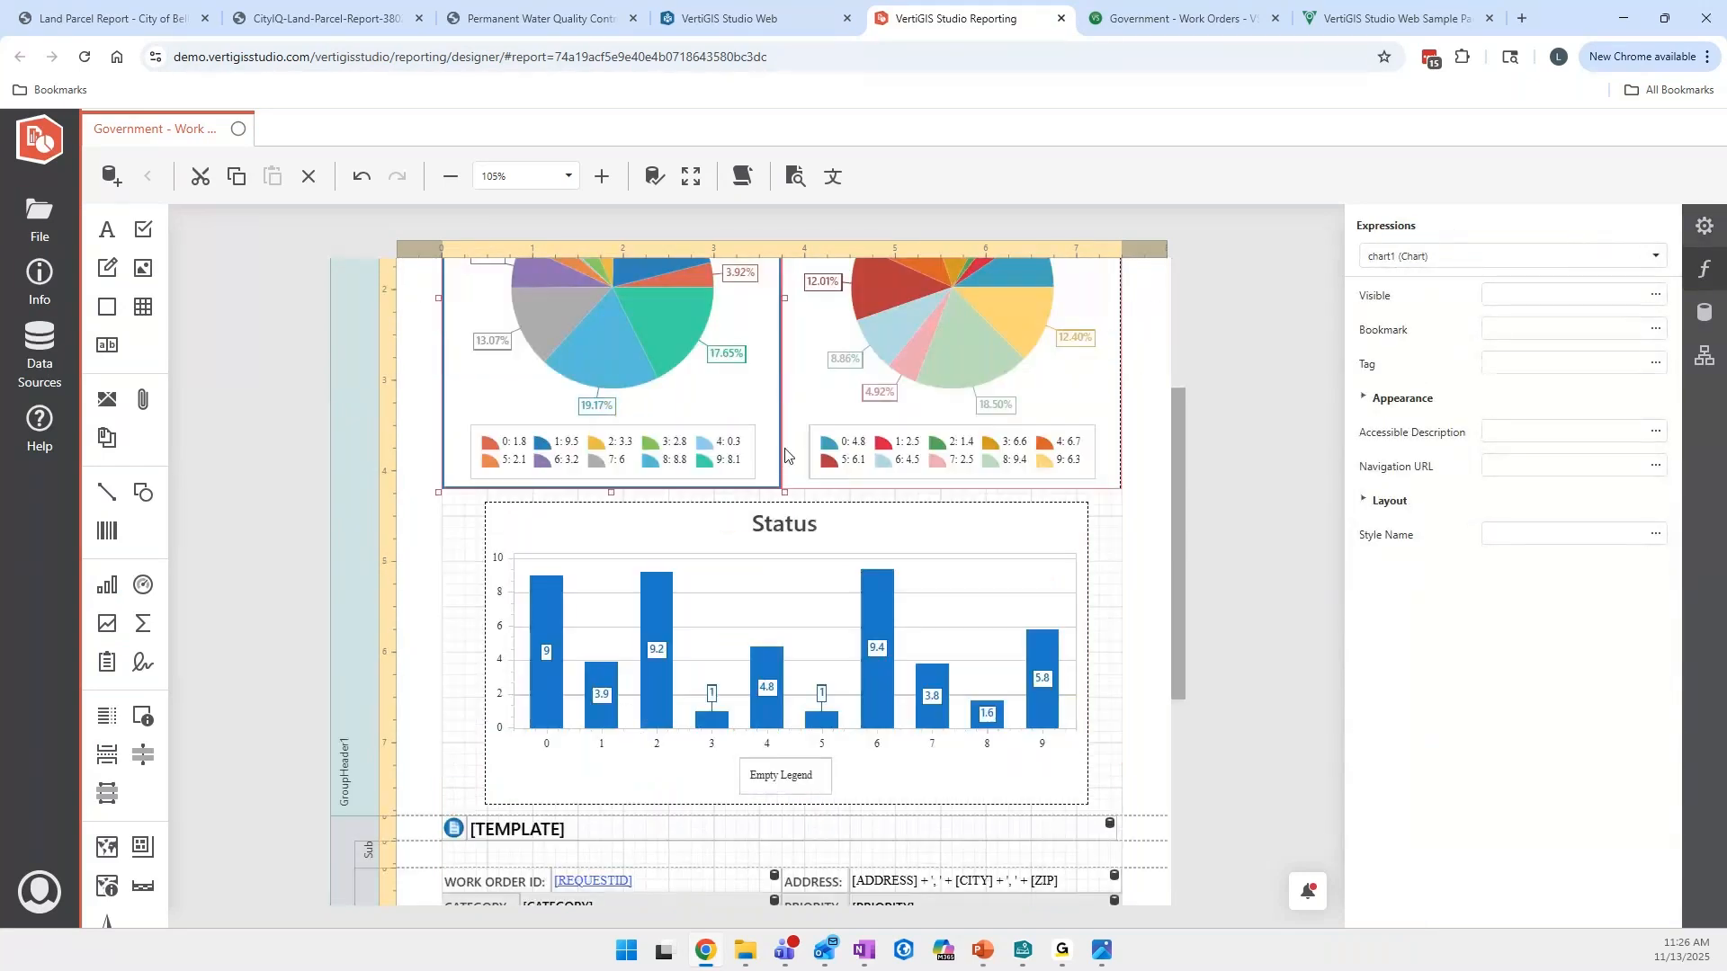
pyautogui.scroll(-2, 787, 460)
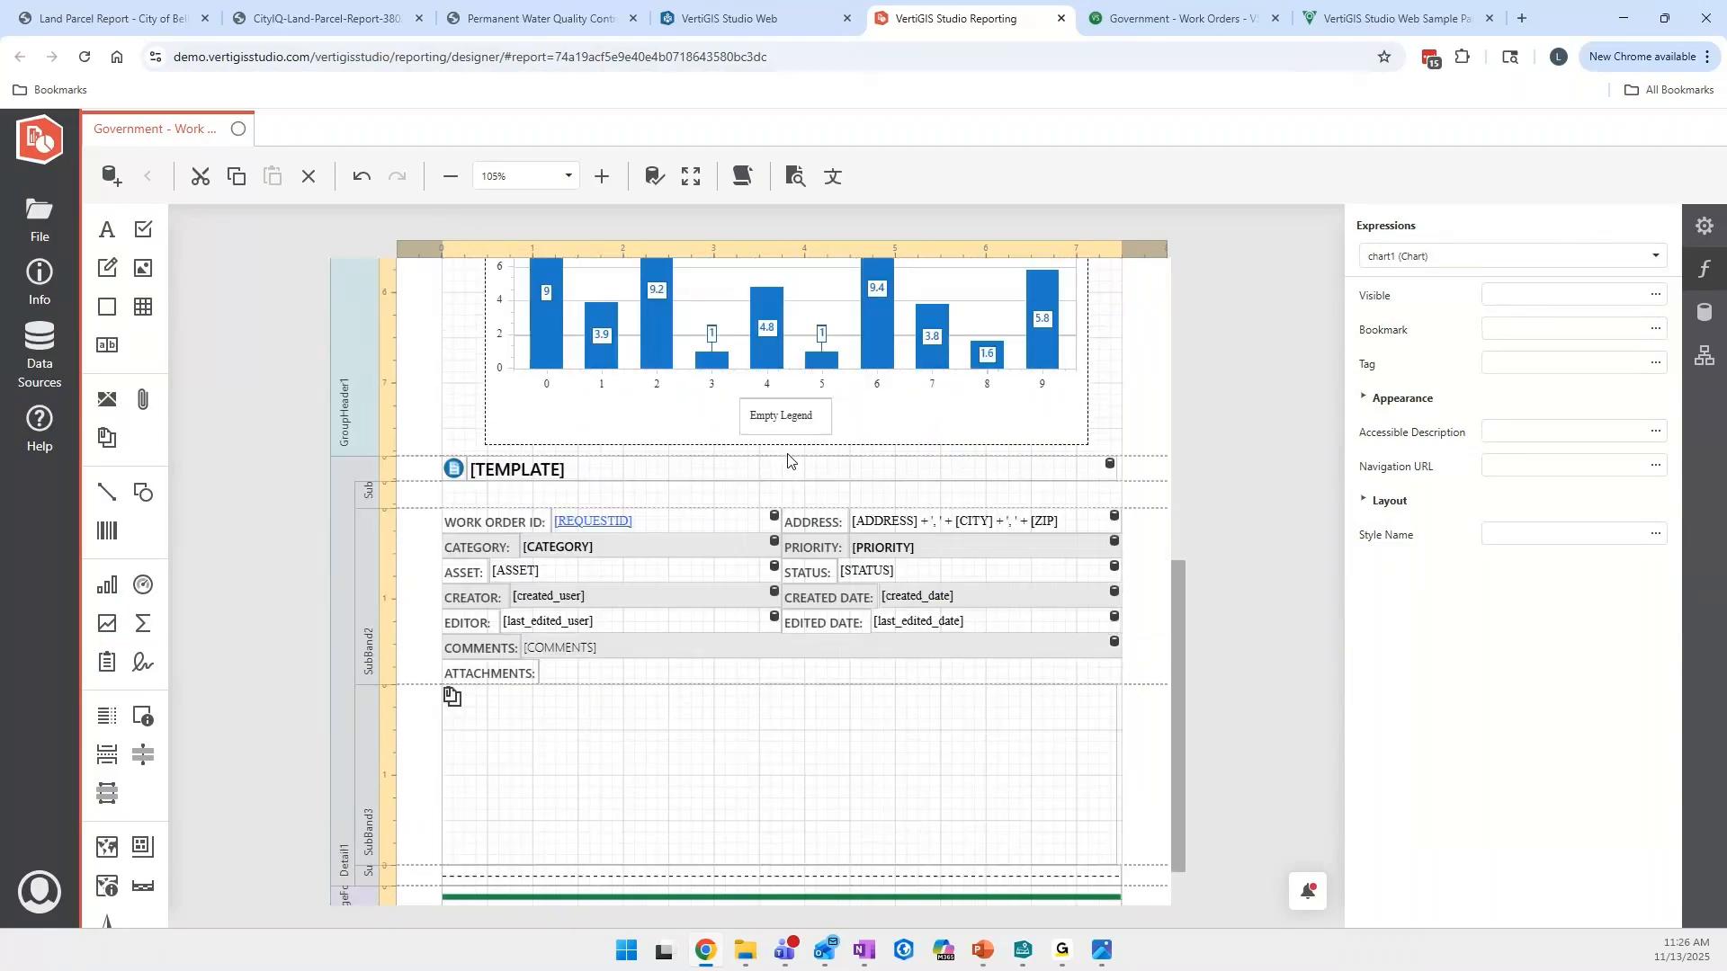
pyautogui.click(526, 474)
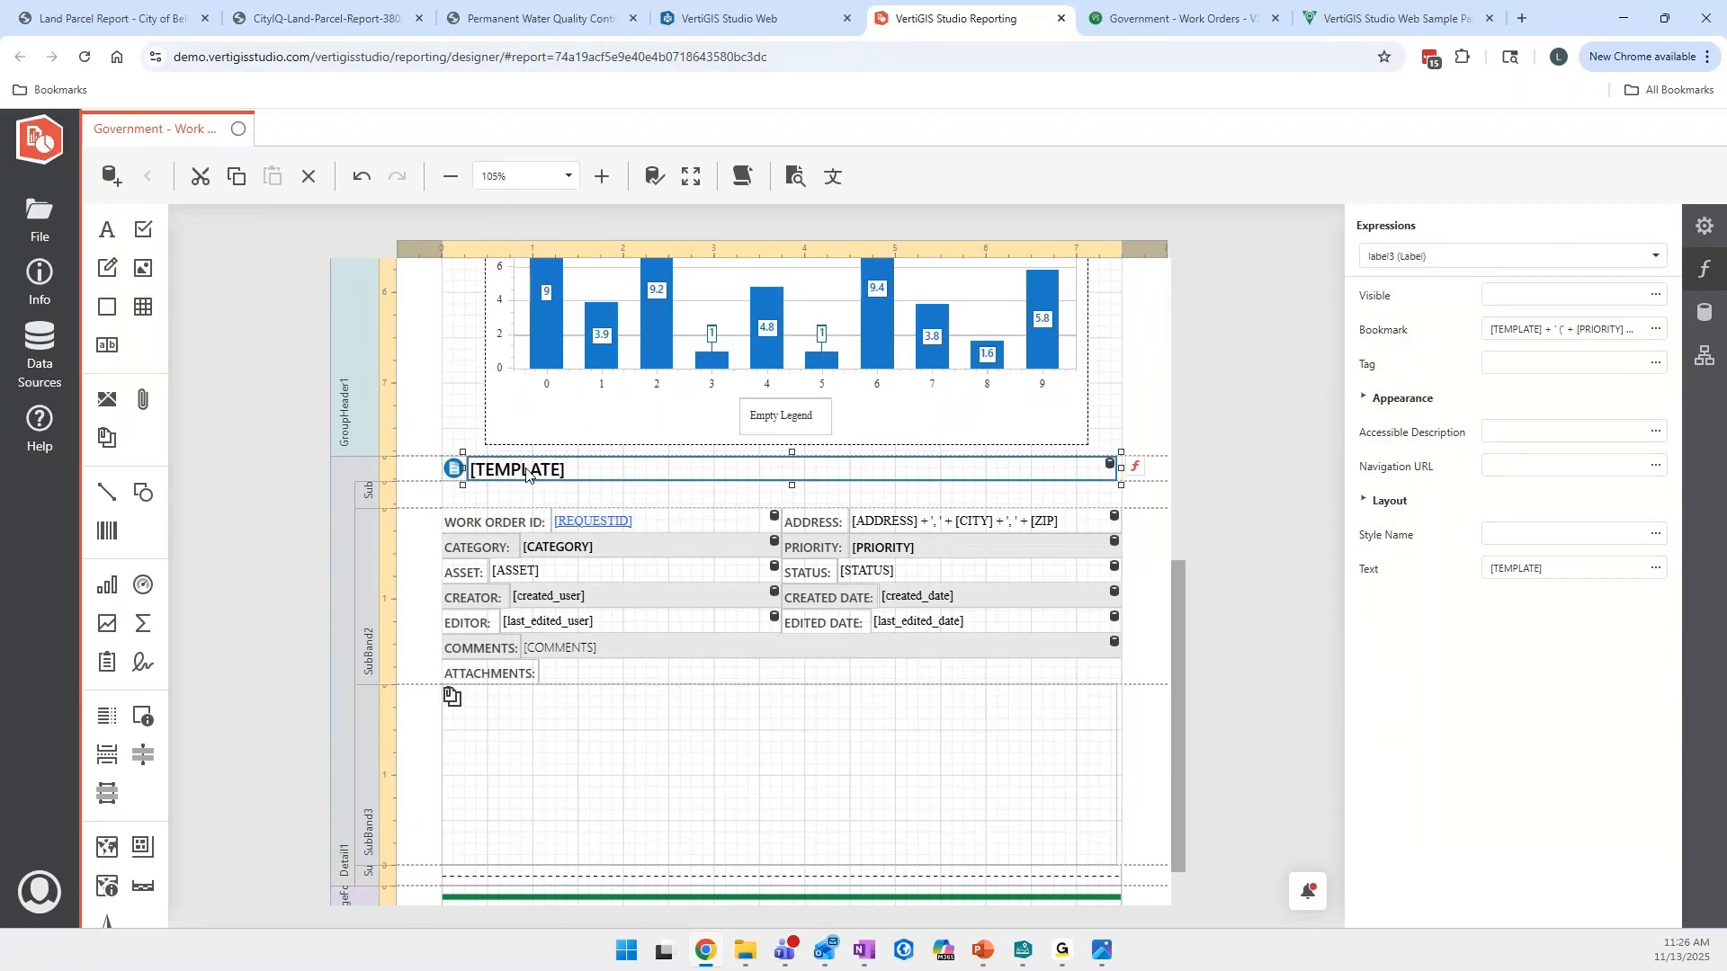
pyautogui.click(417, 467)
pyautogui.click(521, 476)
pyautogui.click(454, 469)
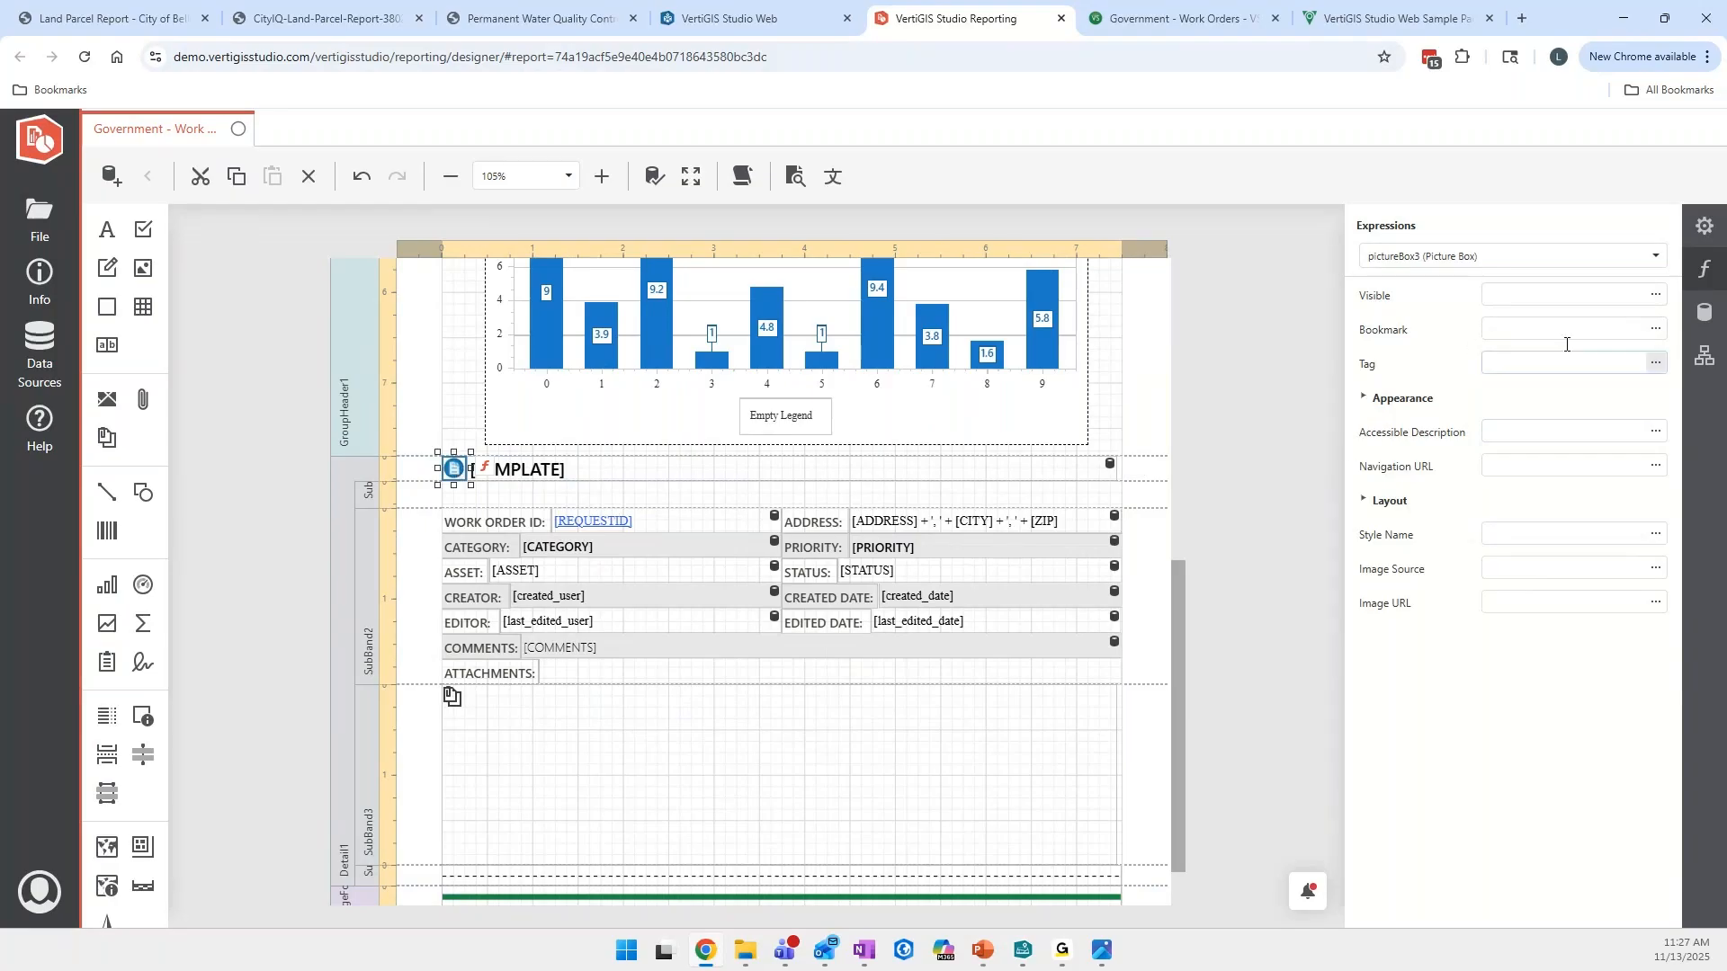
# - Open the Report Explorer and locate the whole report, top margin, page header and group header through its tree
pyautogui.click(1705, 355)
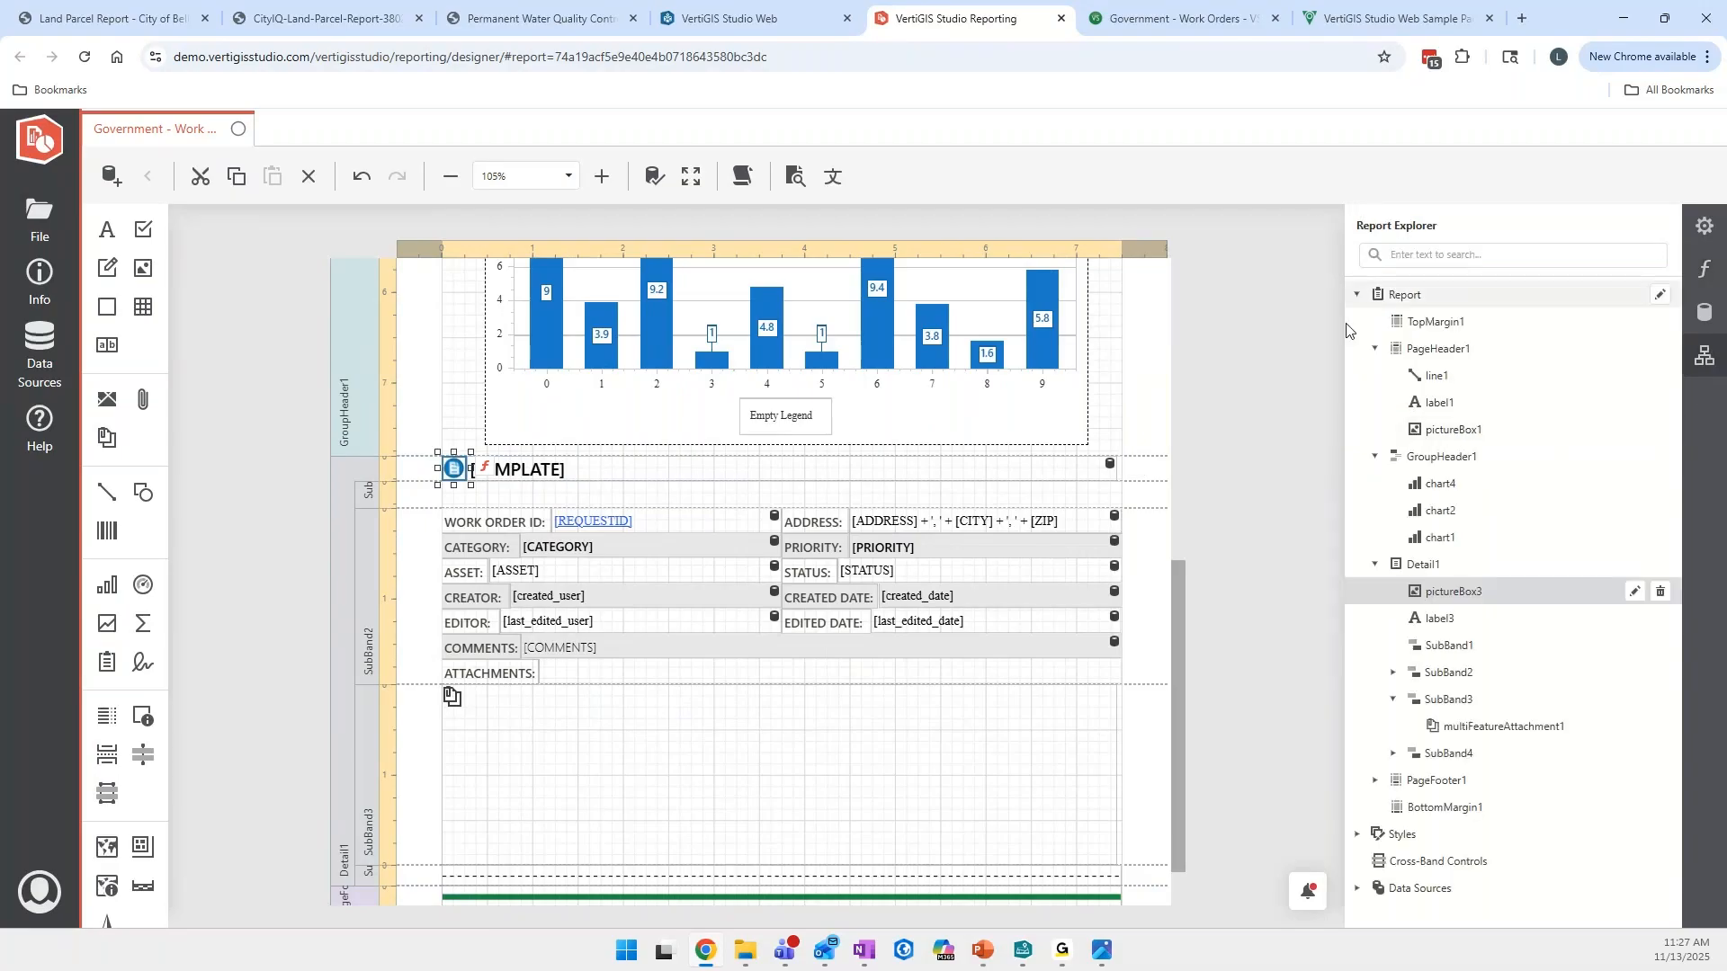
pyautogui.scroll(8, 1137, 494)
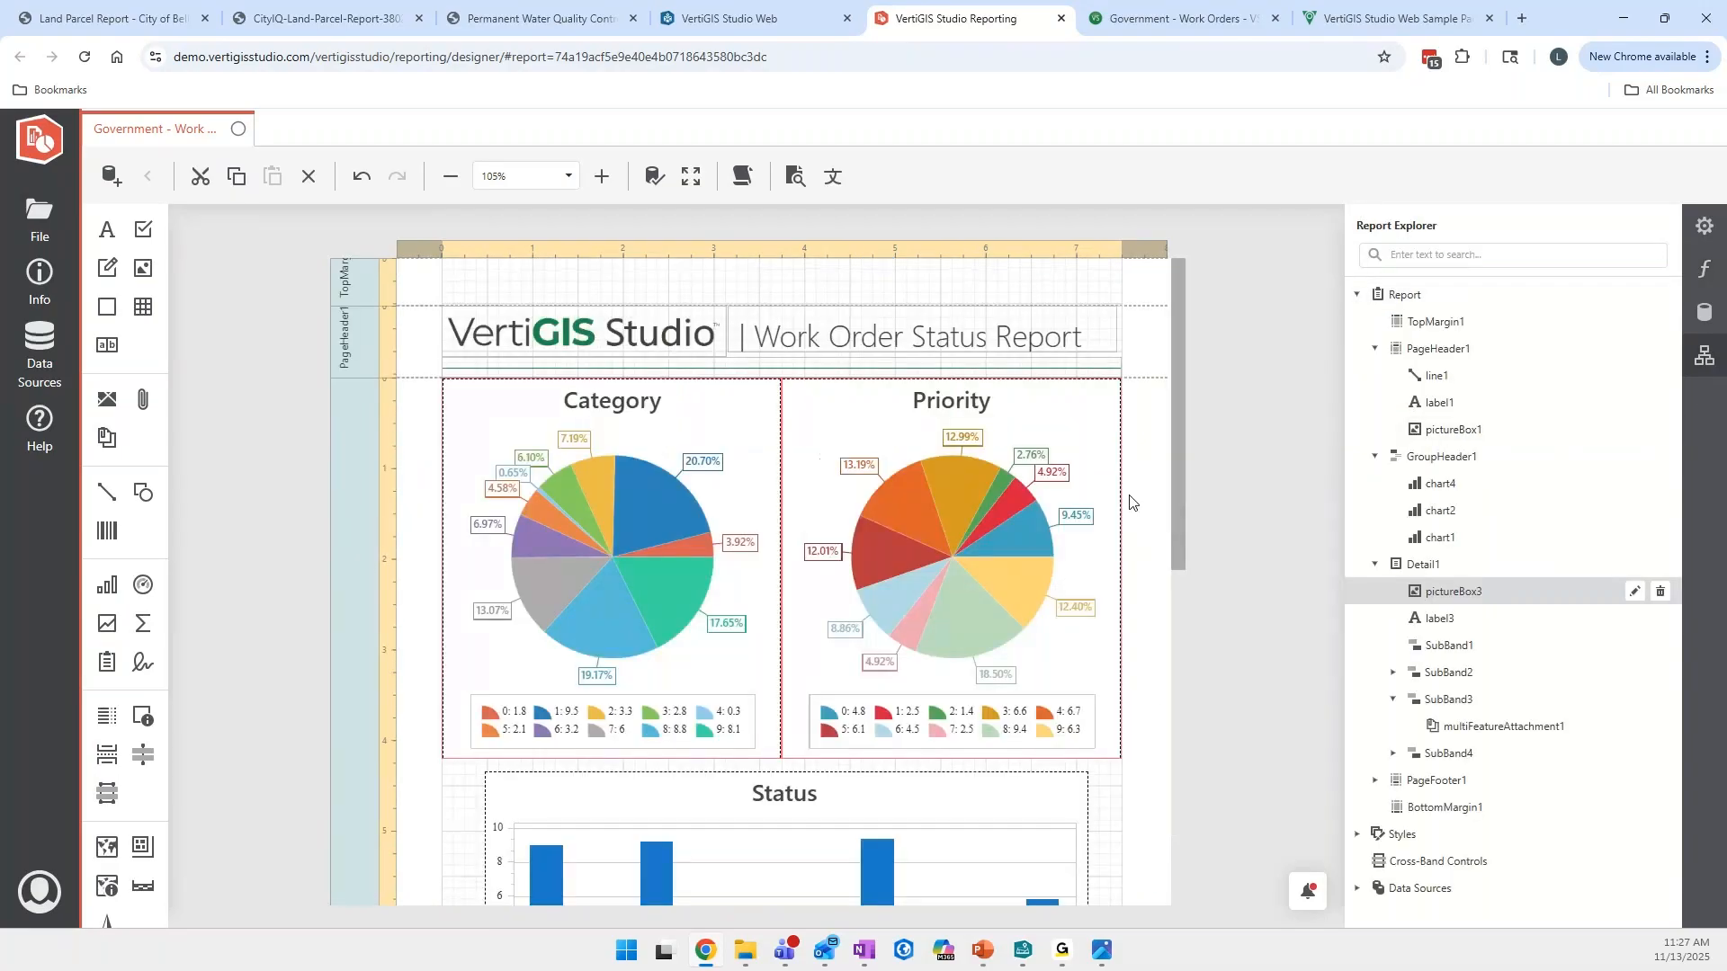
pyautogui.click(1449, 303)
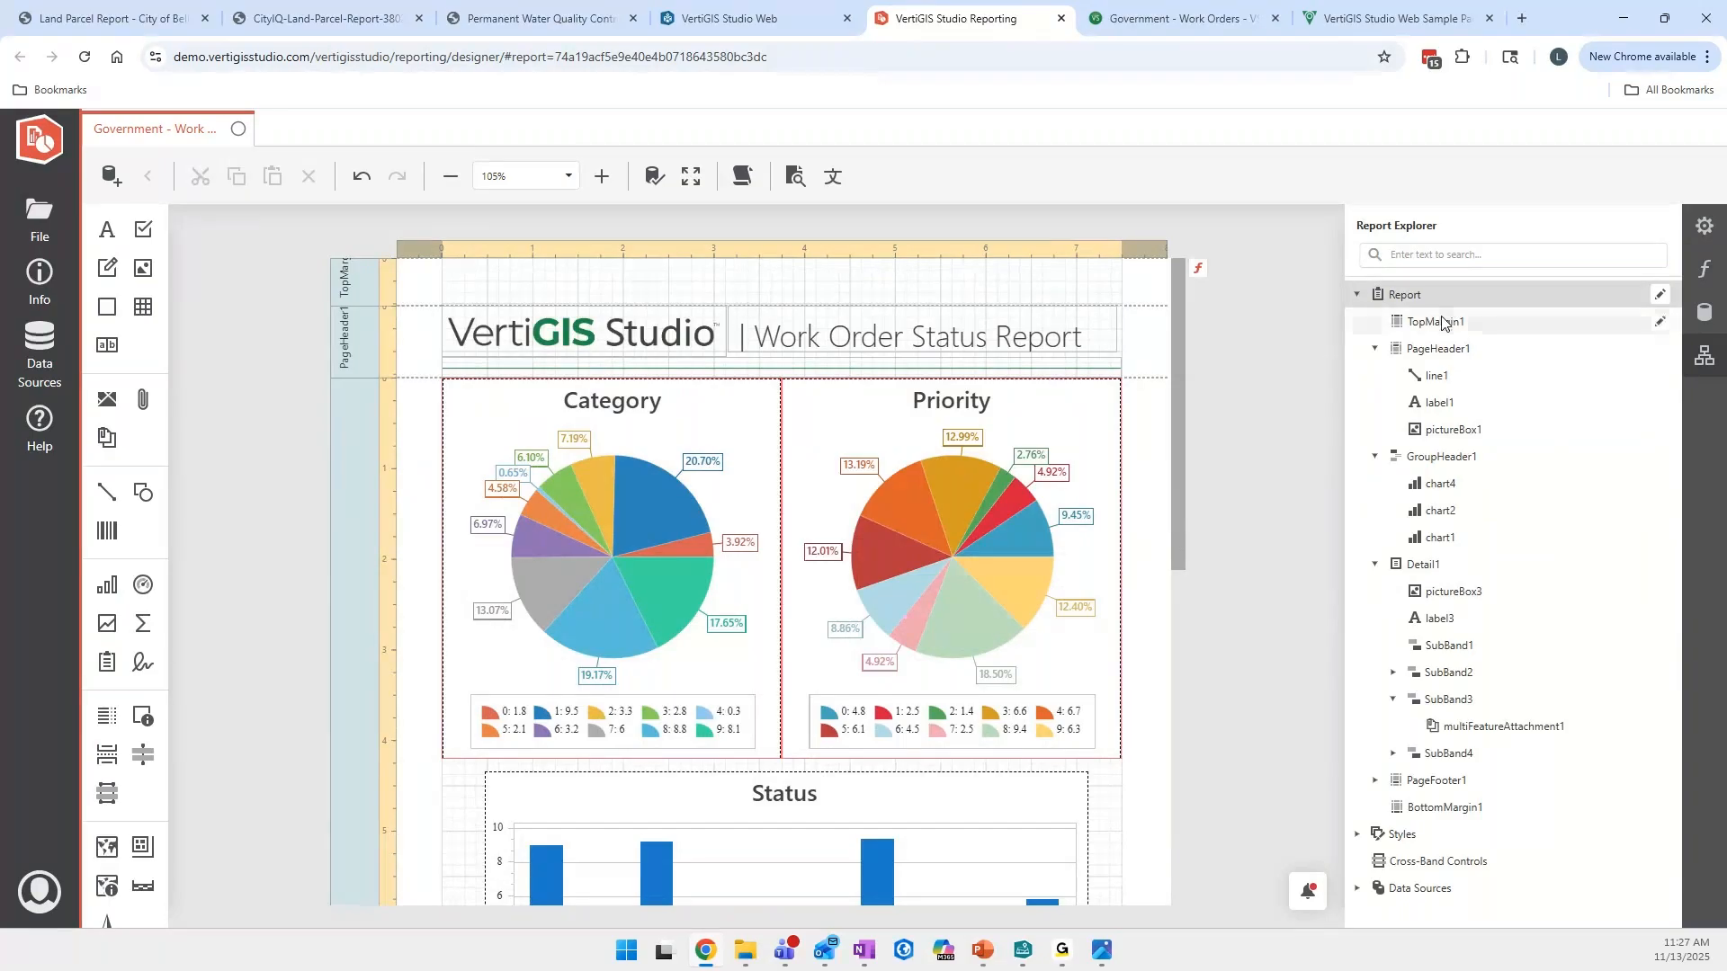
pyautogui.click(1445, 323)
pyautogui.click(1438, 348)
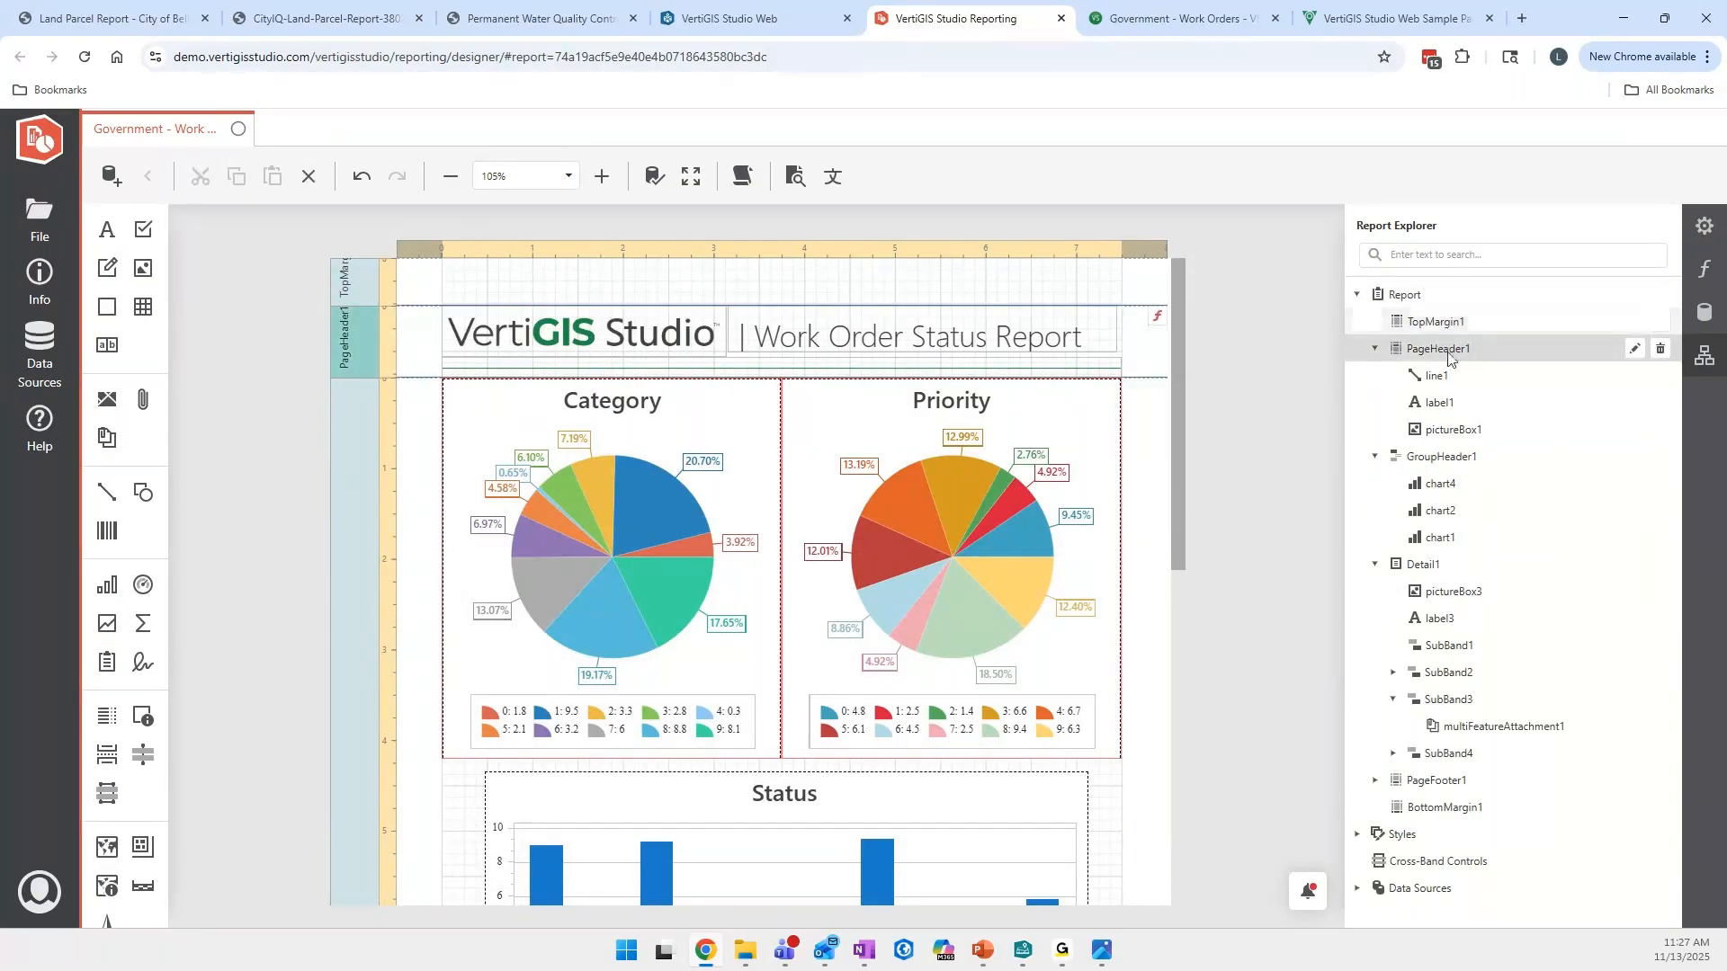
pyautogui.click(1451, 466)
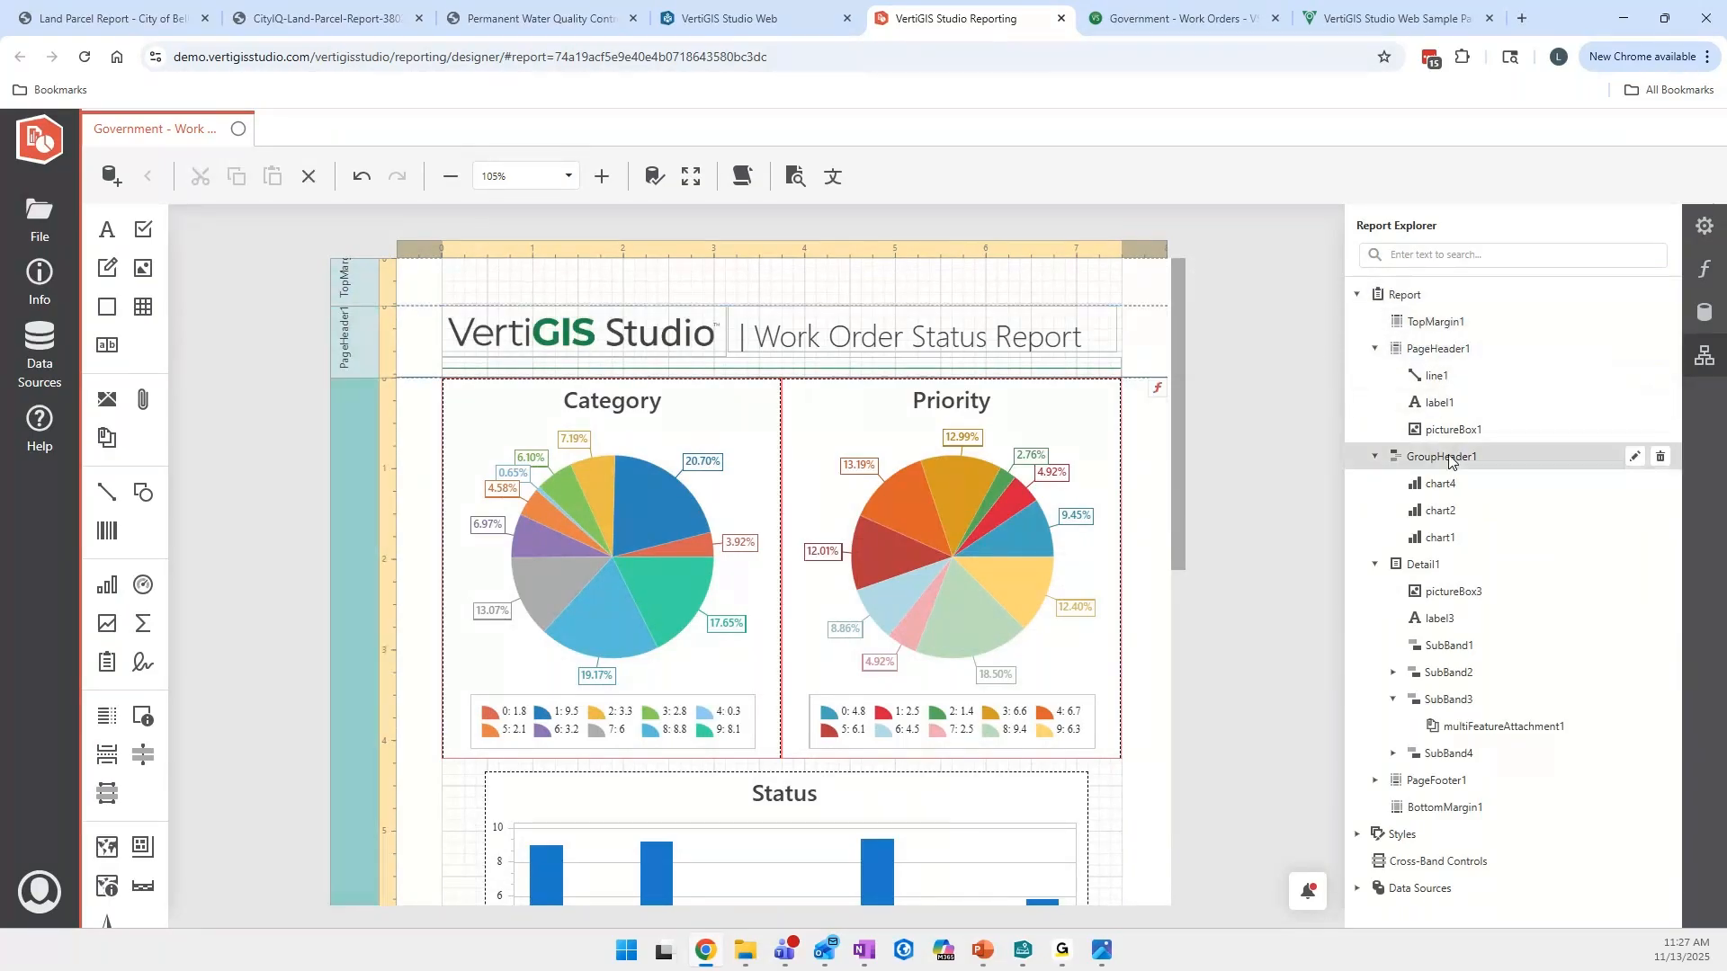
# - Locate the Detail1 band, its picture box and its [TEMPLATE] label through the report tree
pyautogui.scroll(-4, 1044, 572)
pyautogui.click(1424, 571)
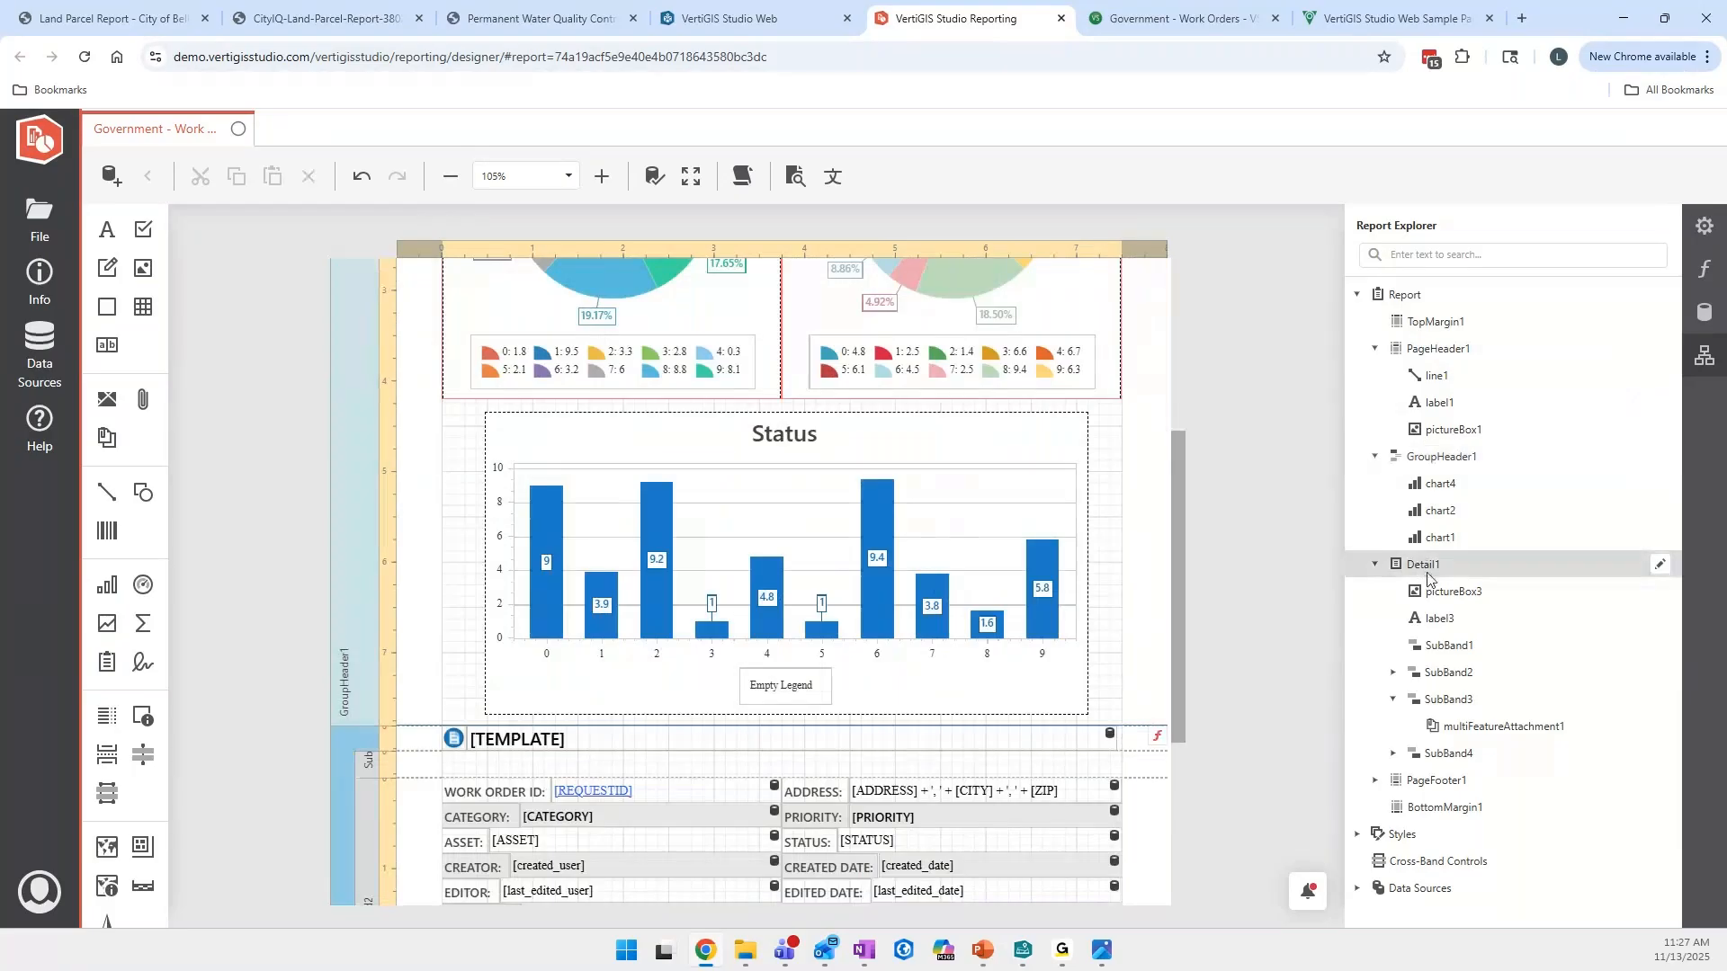
pyautogui.scroll(-3, 987, 663)
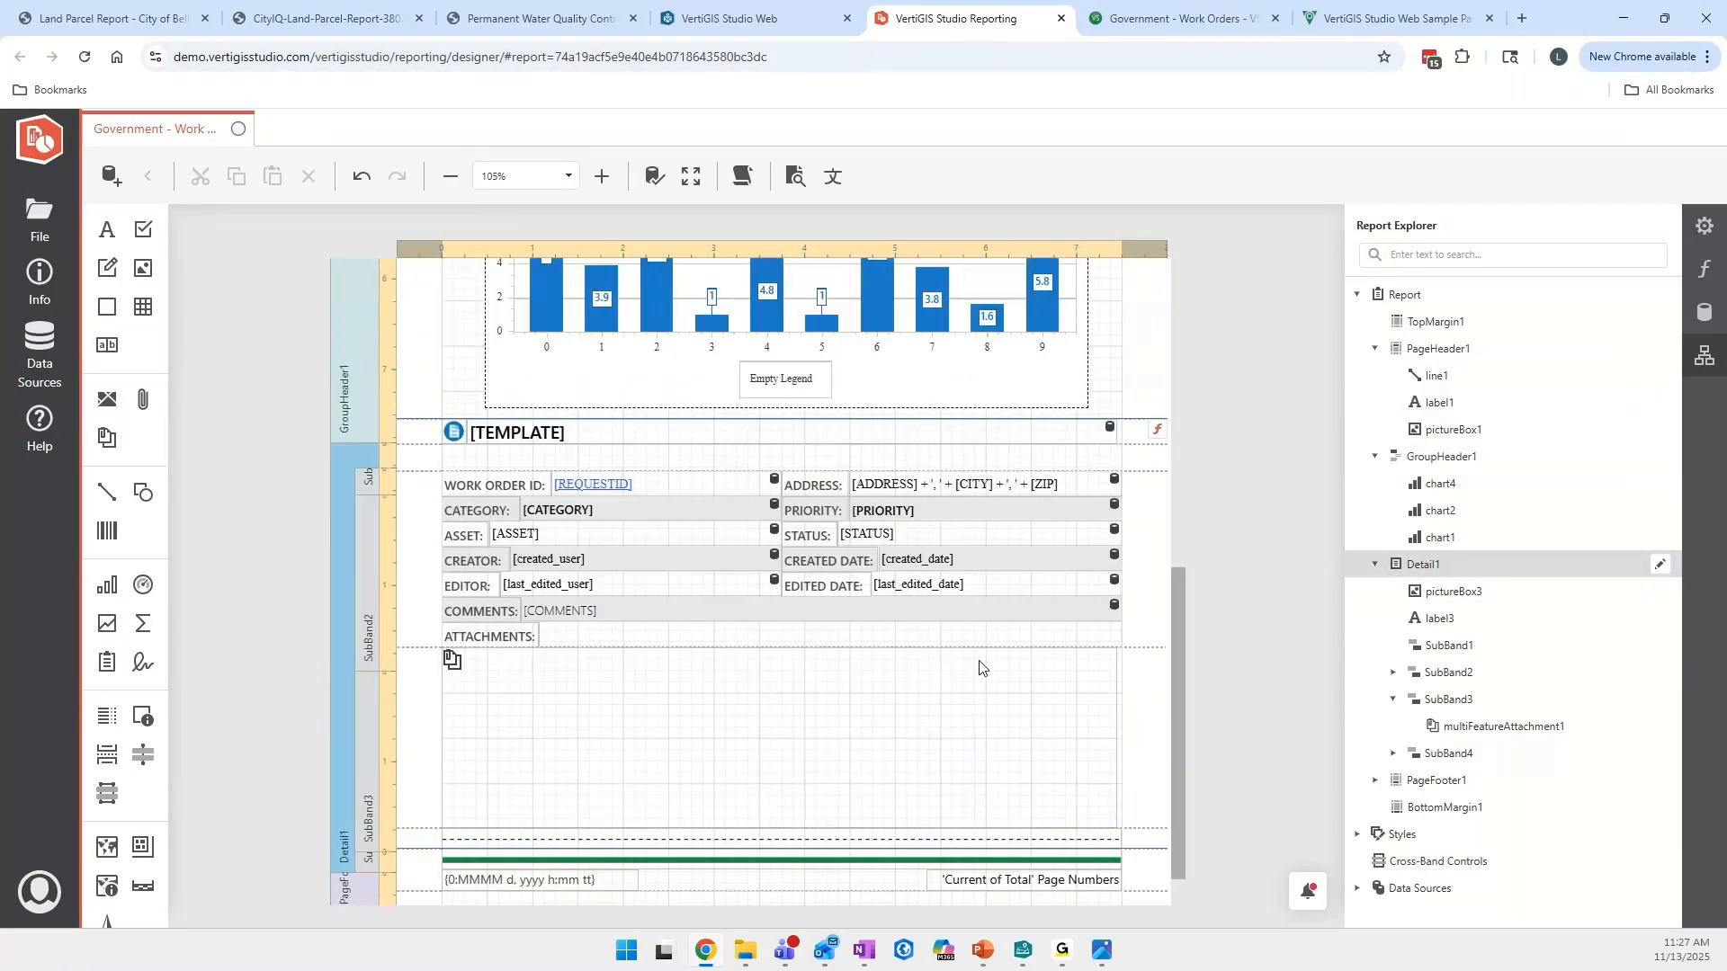
pyautogui.scroll(-1, 980, 667)
pyautogui.click(1462, 591)
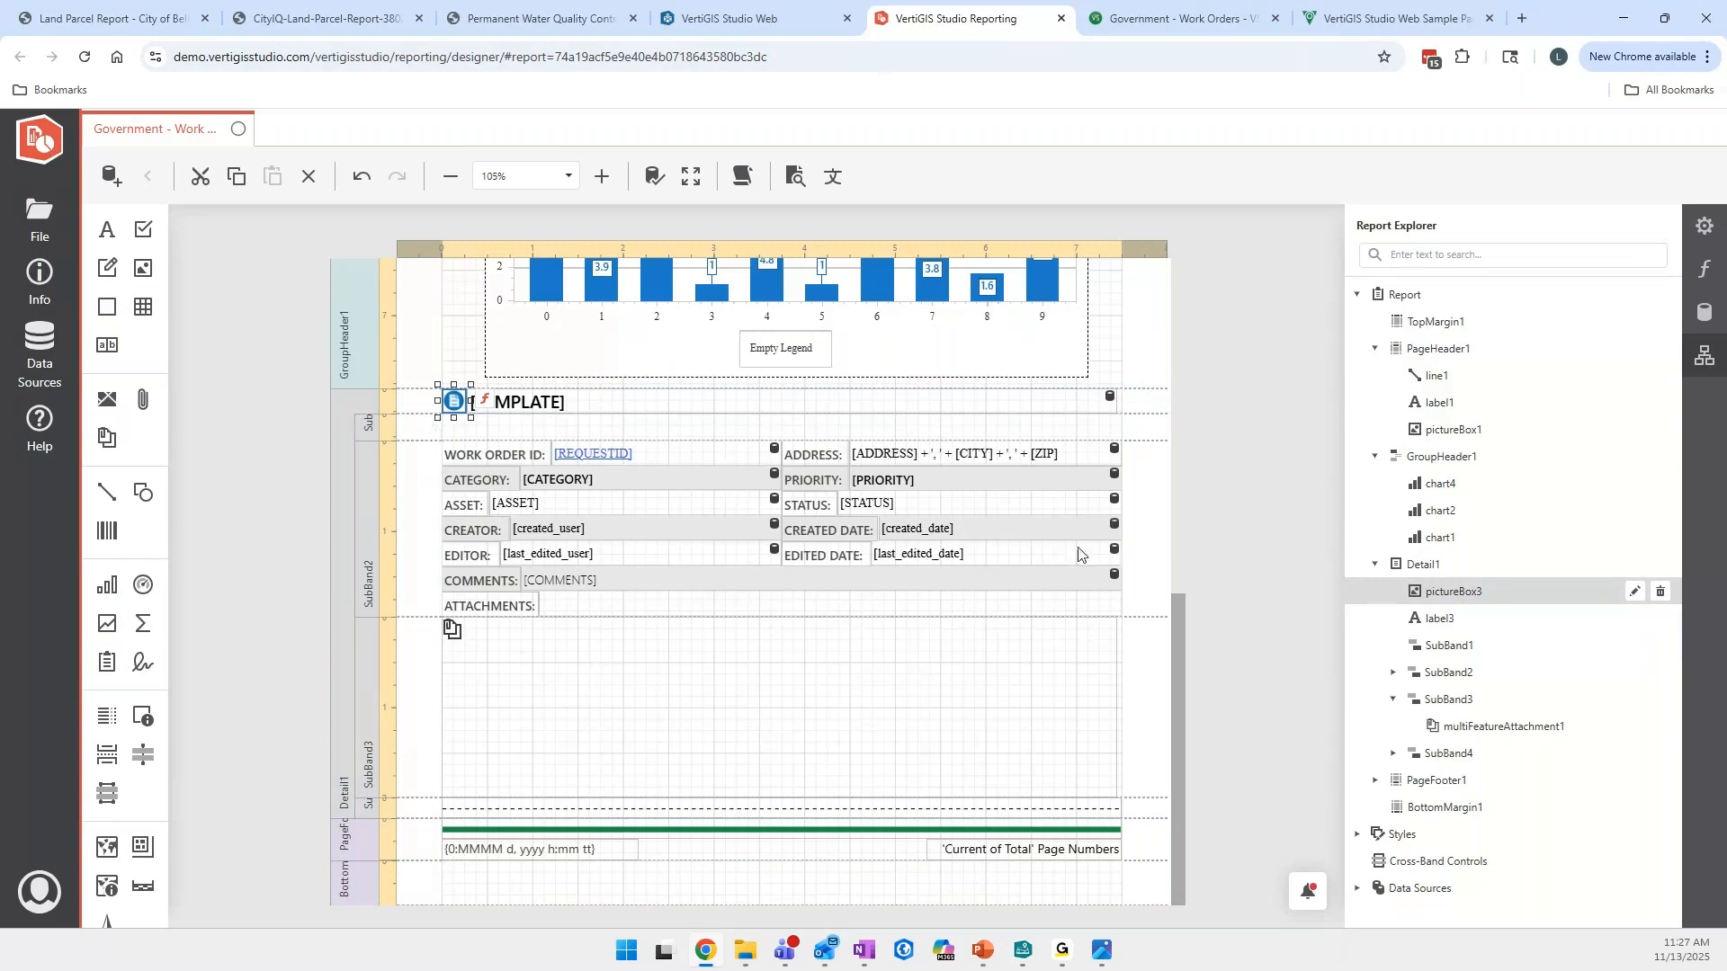
pyautogui.click(1439, 618)
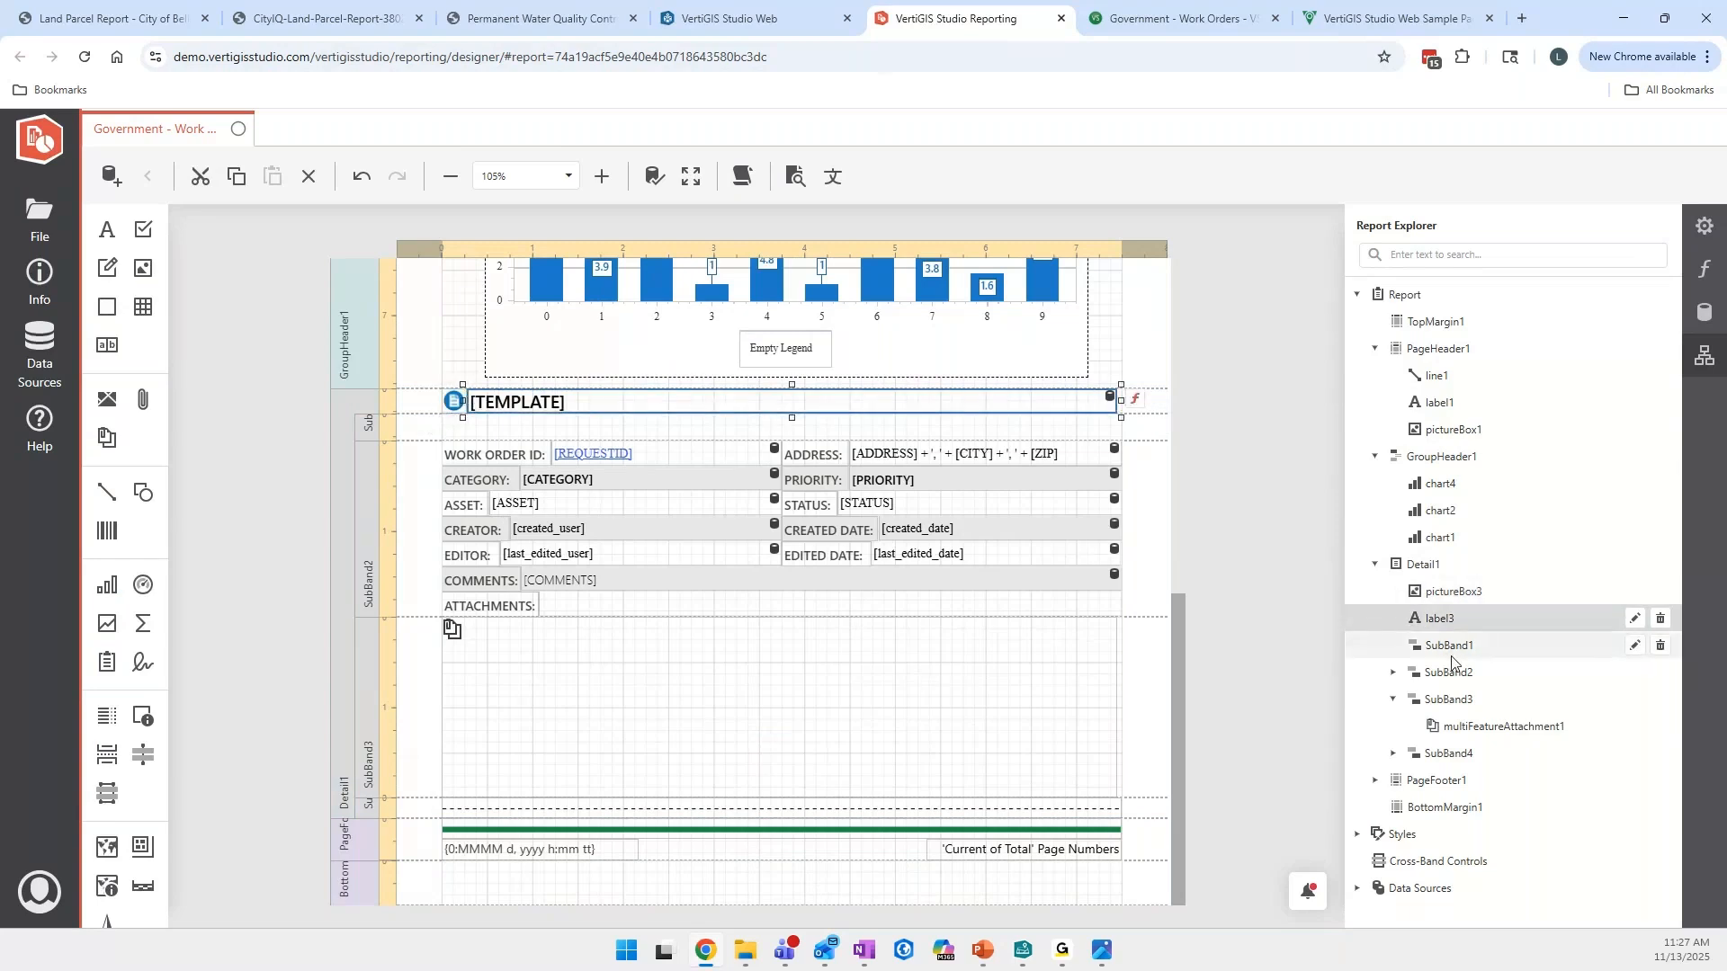
# - Search the Report Explorer for "label" and clear the search to restore the full tree
pyautogui.click(1500, 254)
pyautogui.write('la')
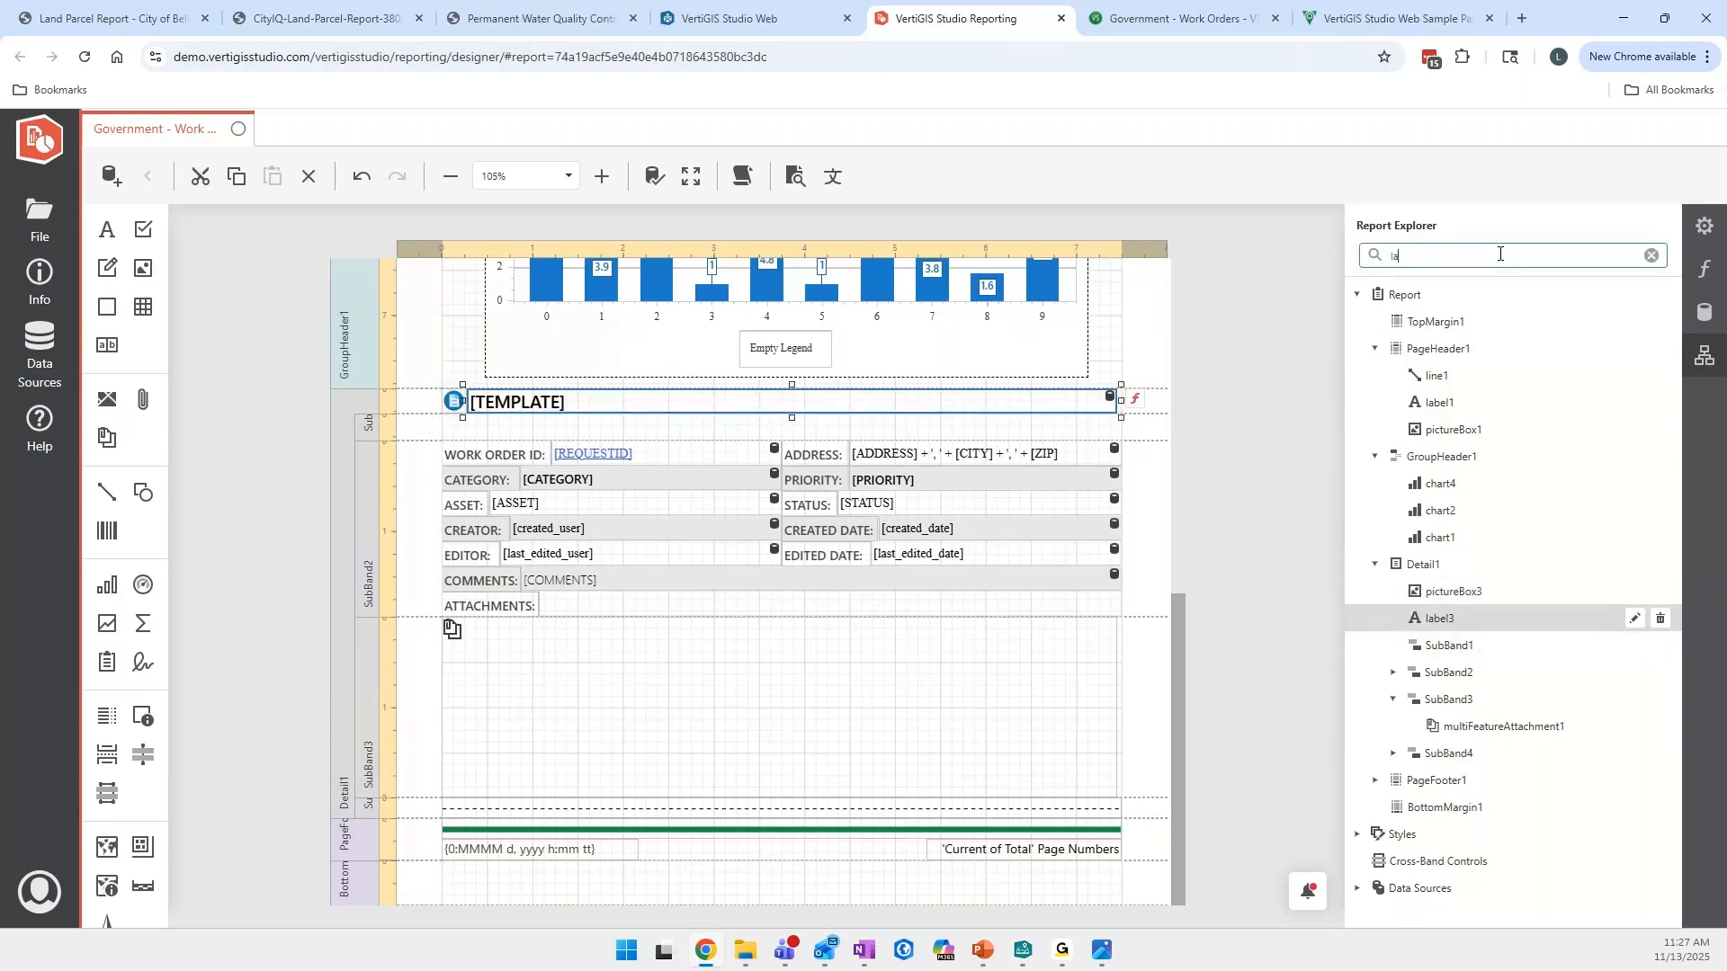
pyautogui.write('bel')
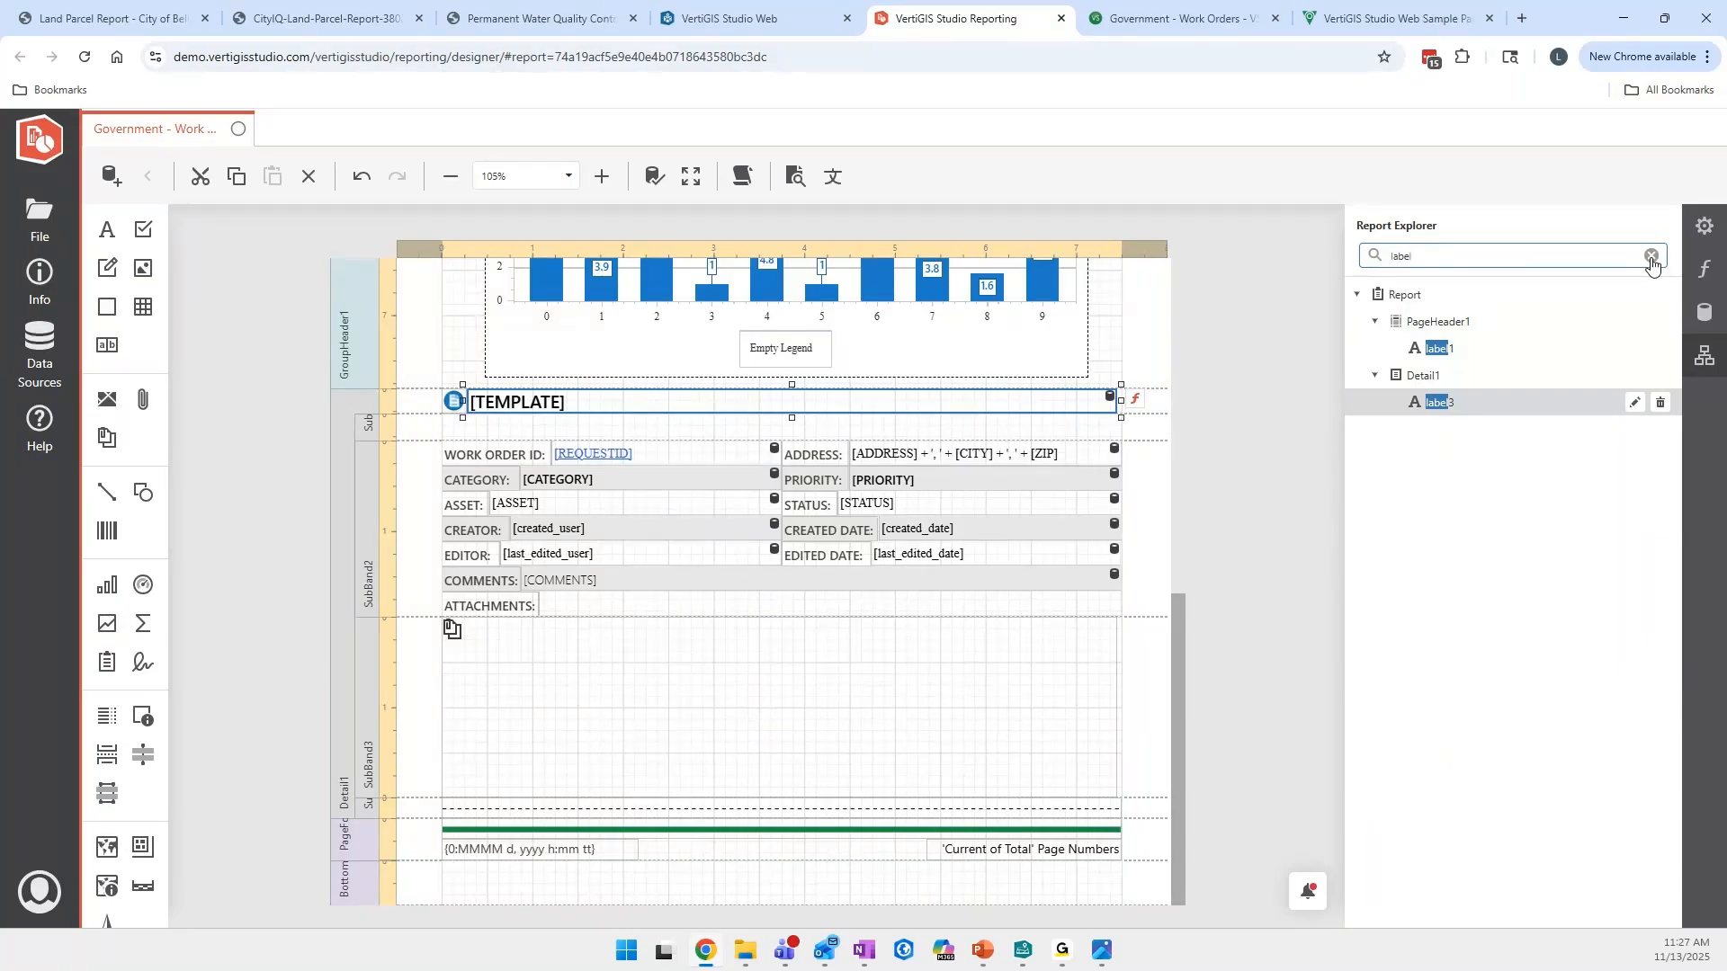
pyautogui.click(1651, 256)
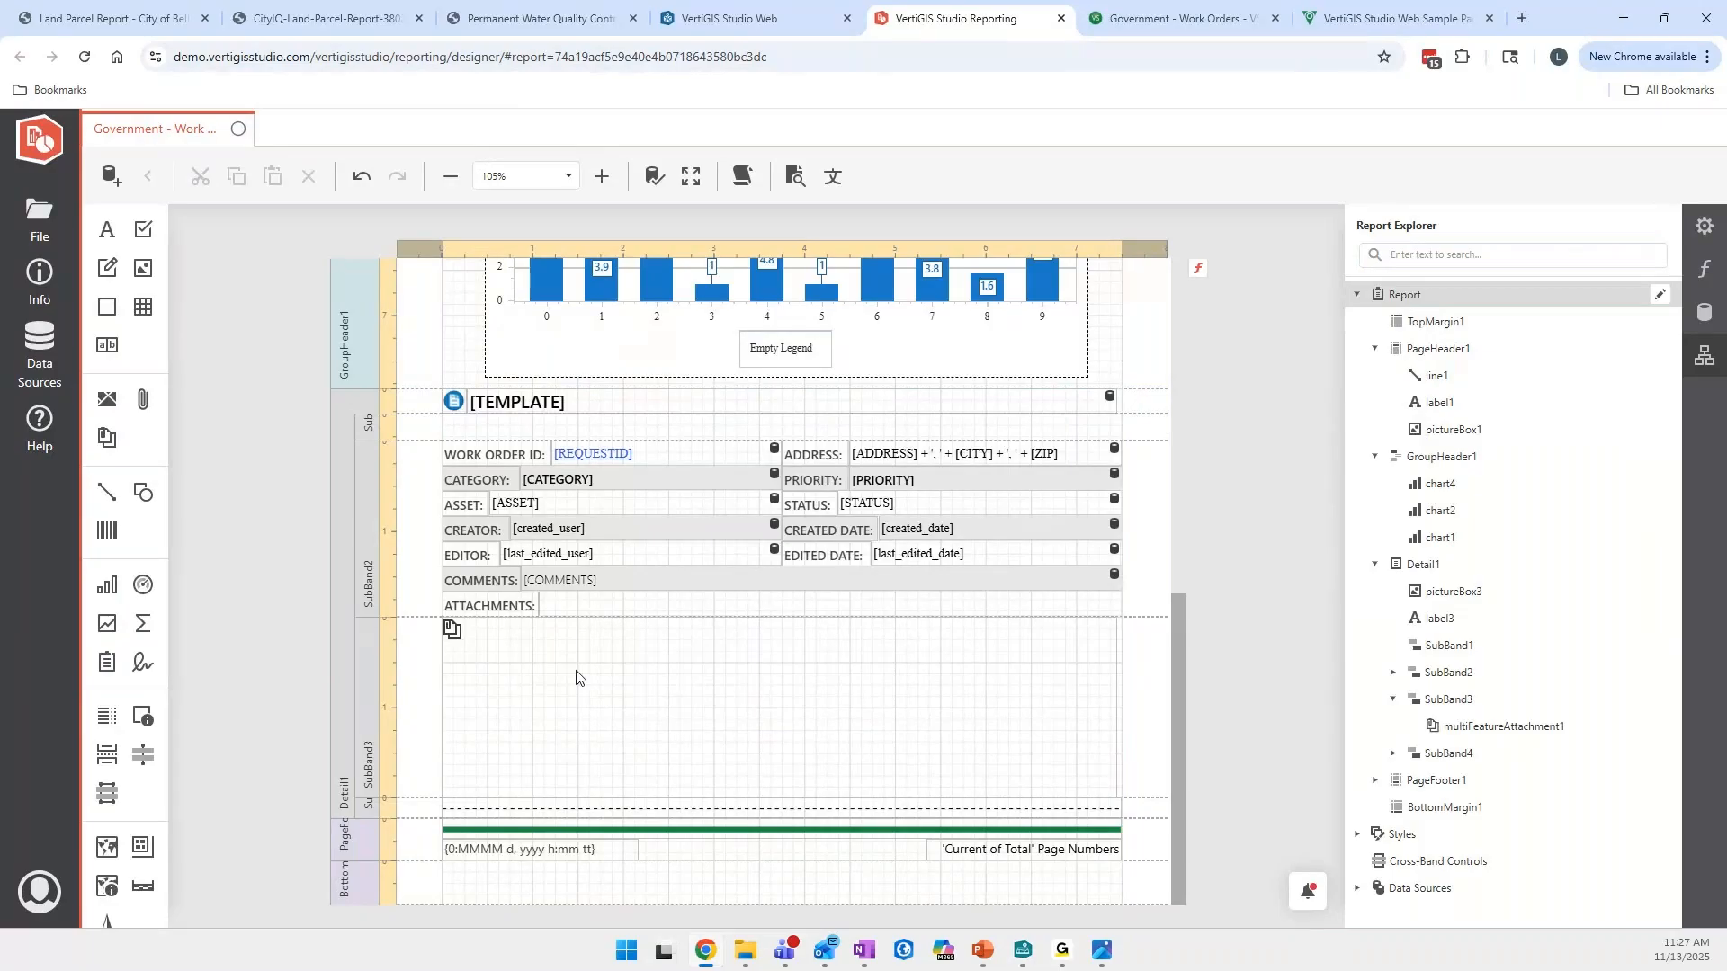
# - Look over all the report's bands and select the logo, title and line in the page header together
pyautogui.scroll(10, 576, 677)
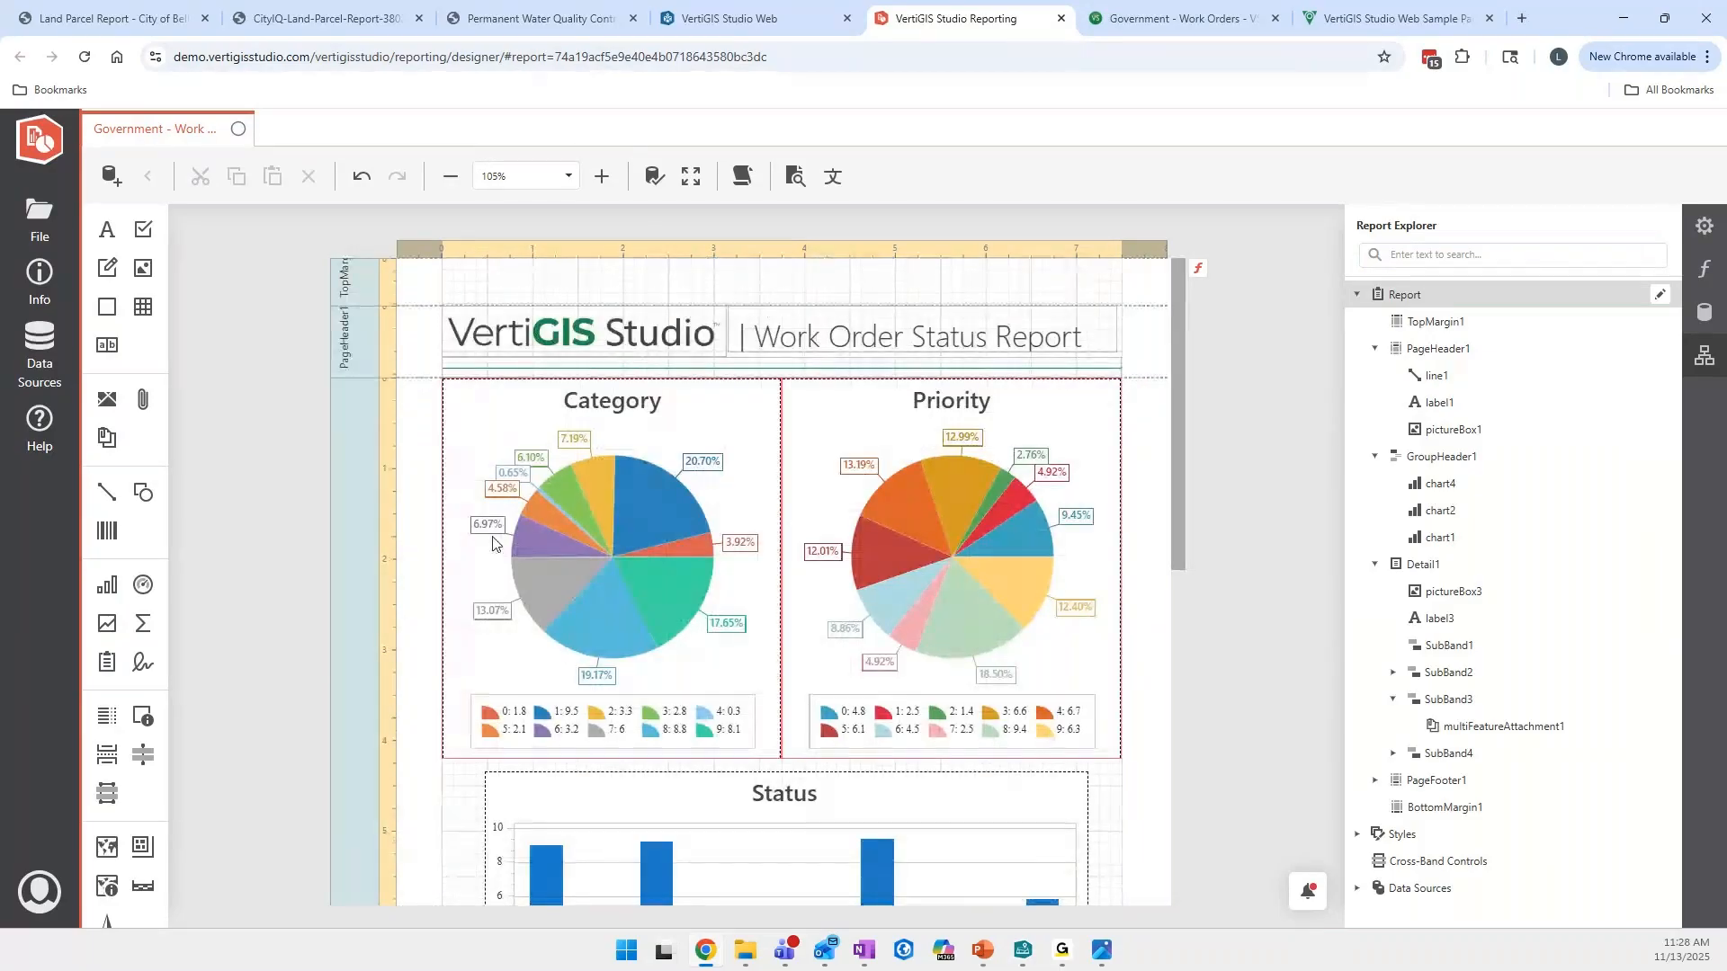
pyautogui.scroll(-2, 487, 545)
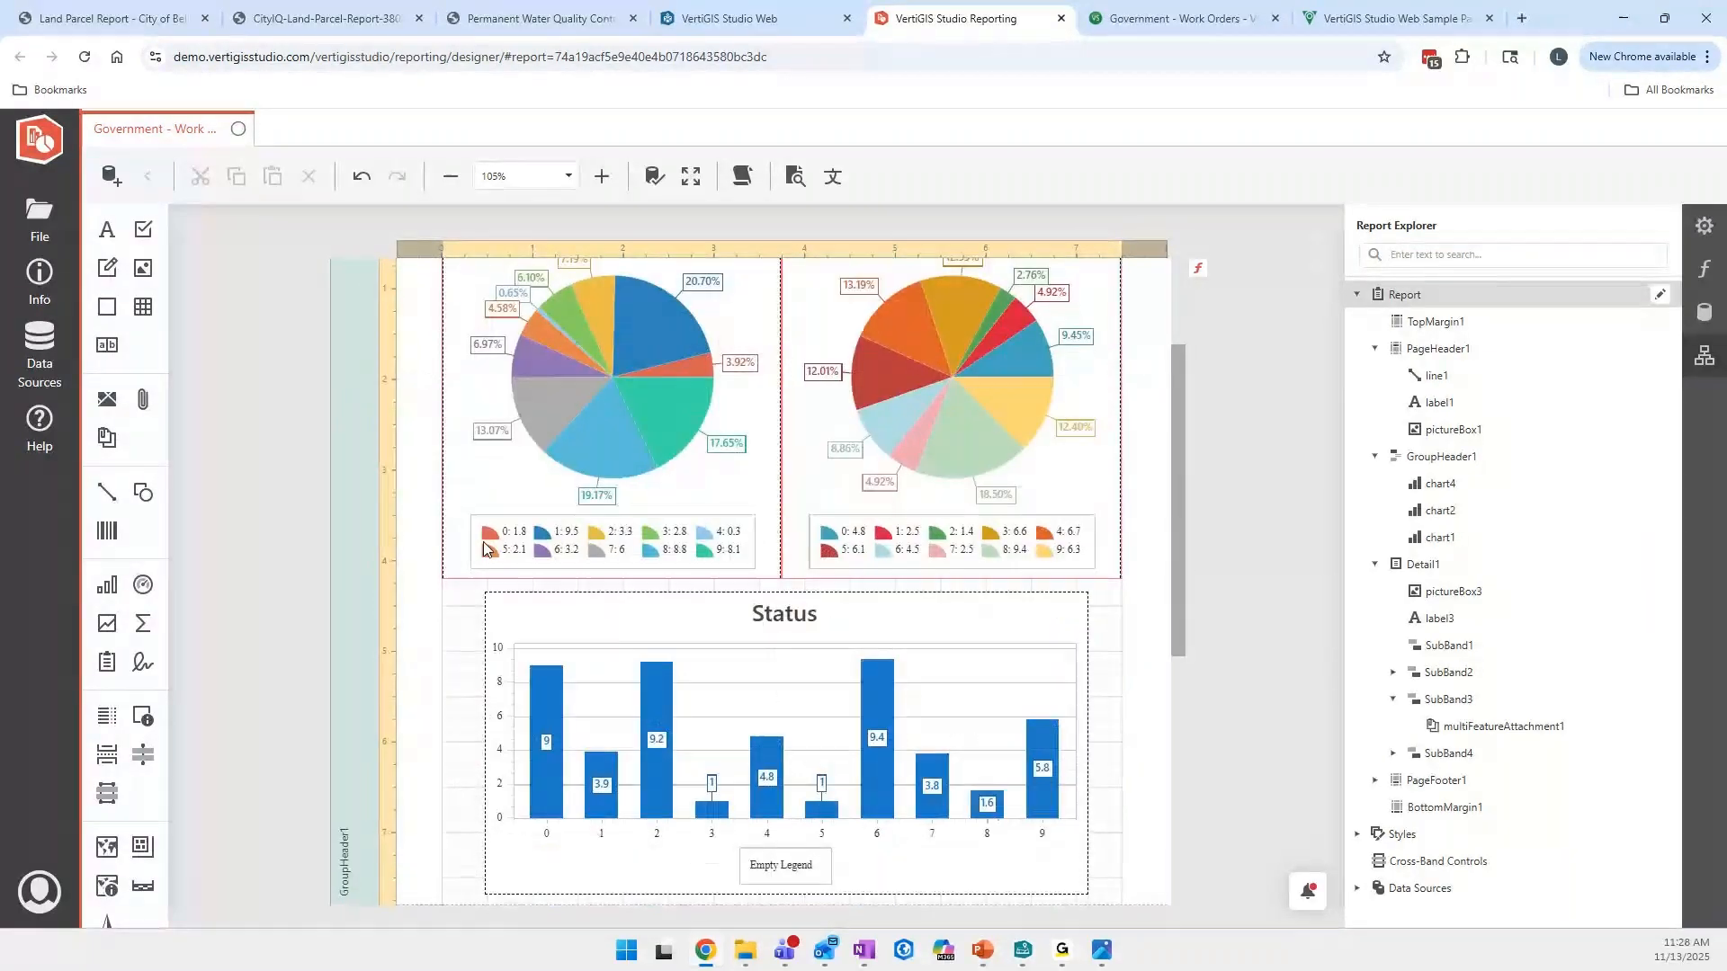
pyautogui.scroll(-6, 483, 541)
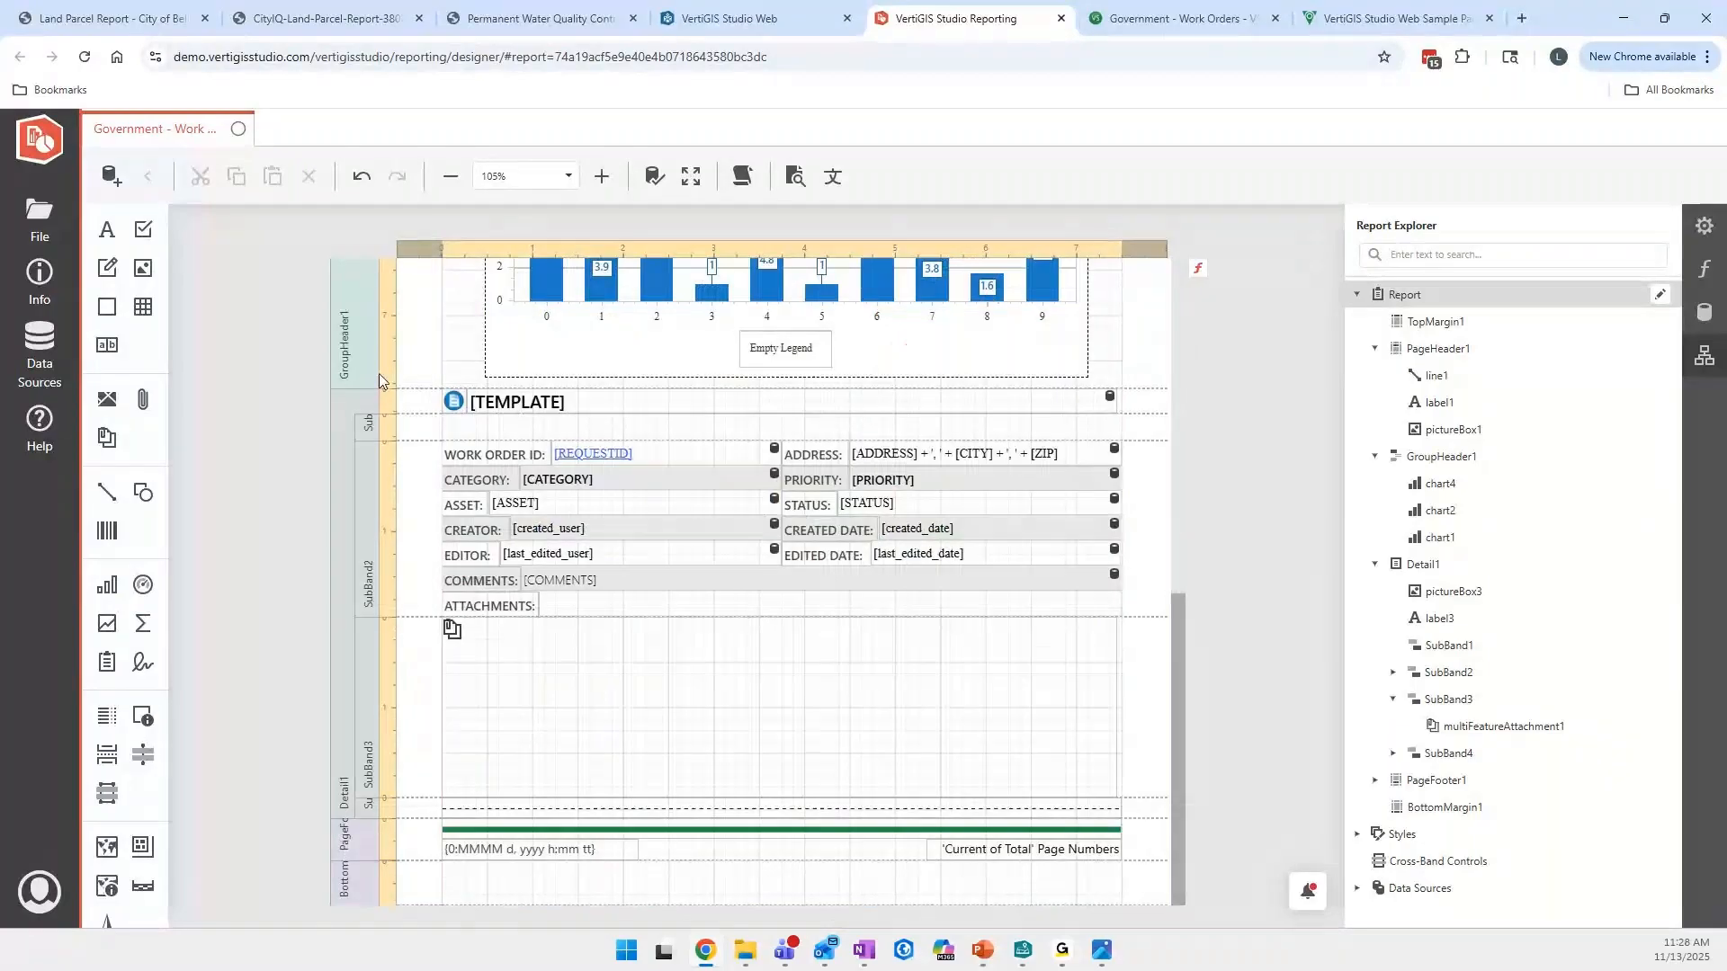
pyautogui.scroll(8, 379, 374)
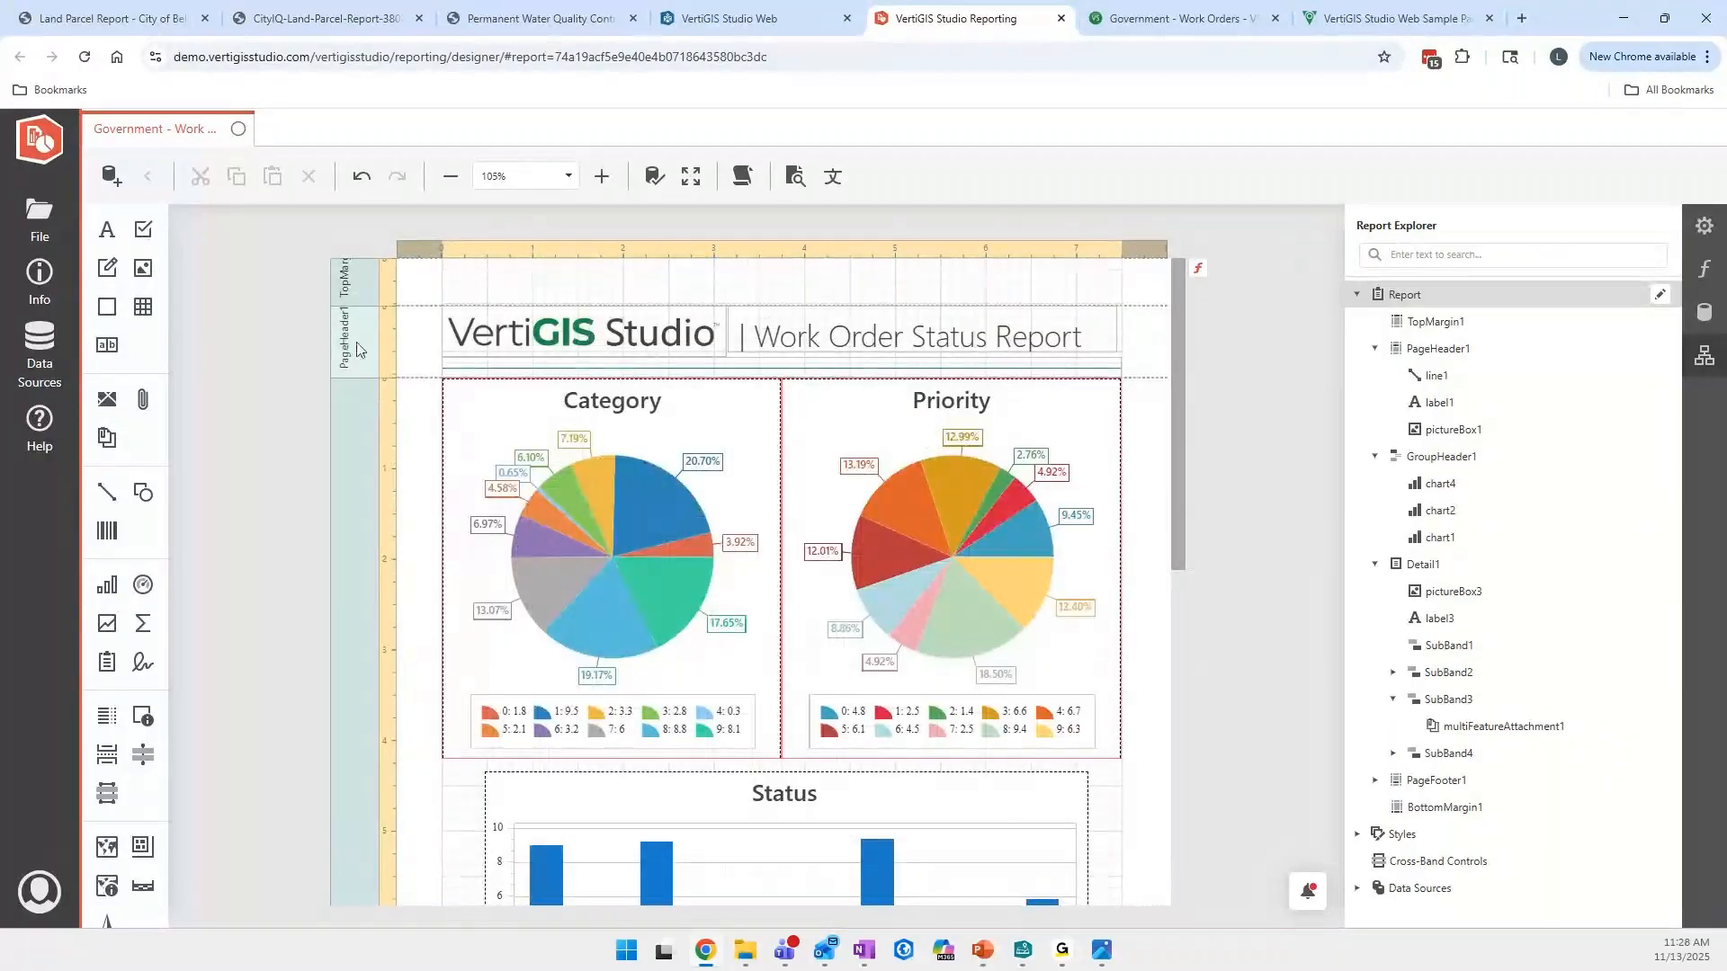
pyautogui.click(381, 357)
pyautogui.moveTo(423, 329); pyautogui.dragTo(1160, 395)
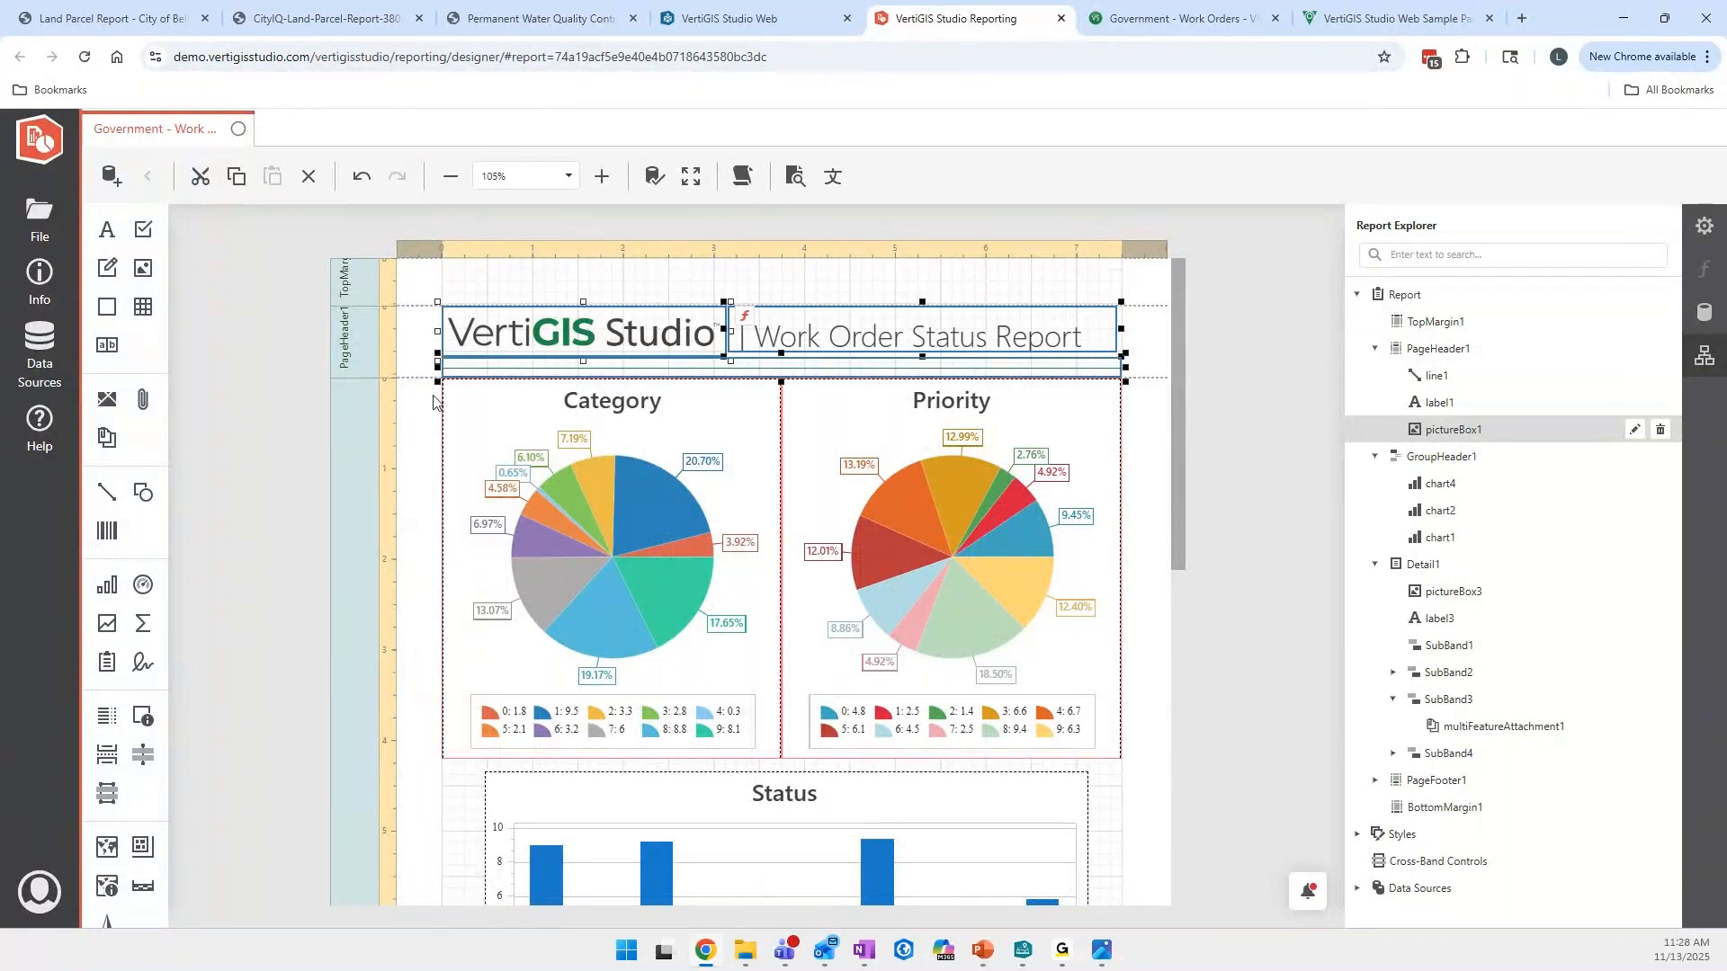
# - Highlight the Detail1 band and the table and attachment elements in its sub-bands, and finish with only the whole report selected
pyautogui.scroll(-10, 434, 401)
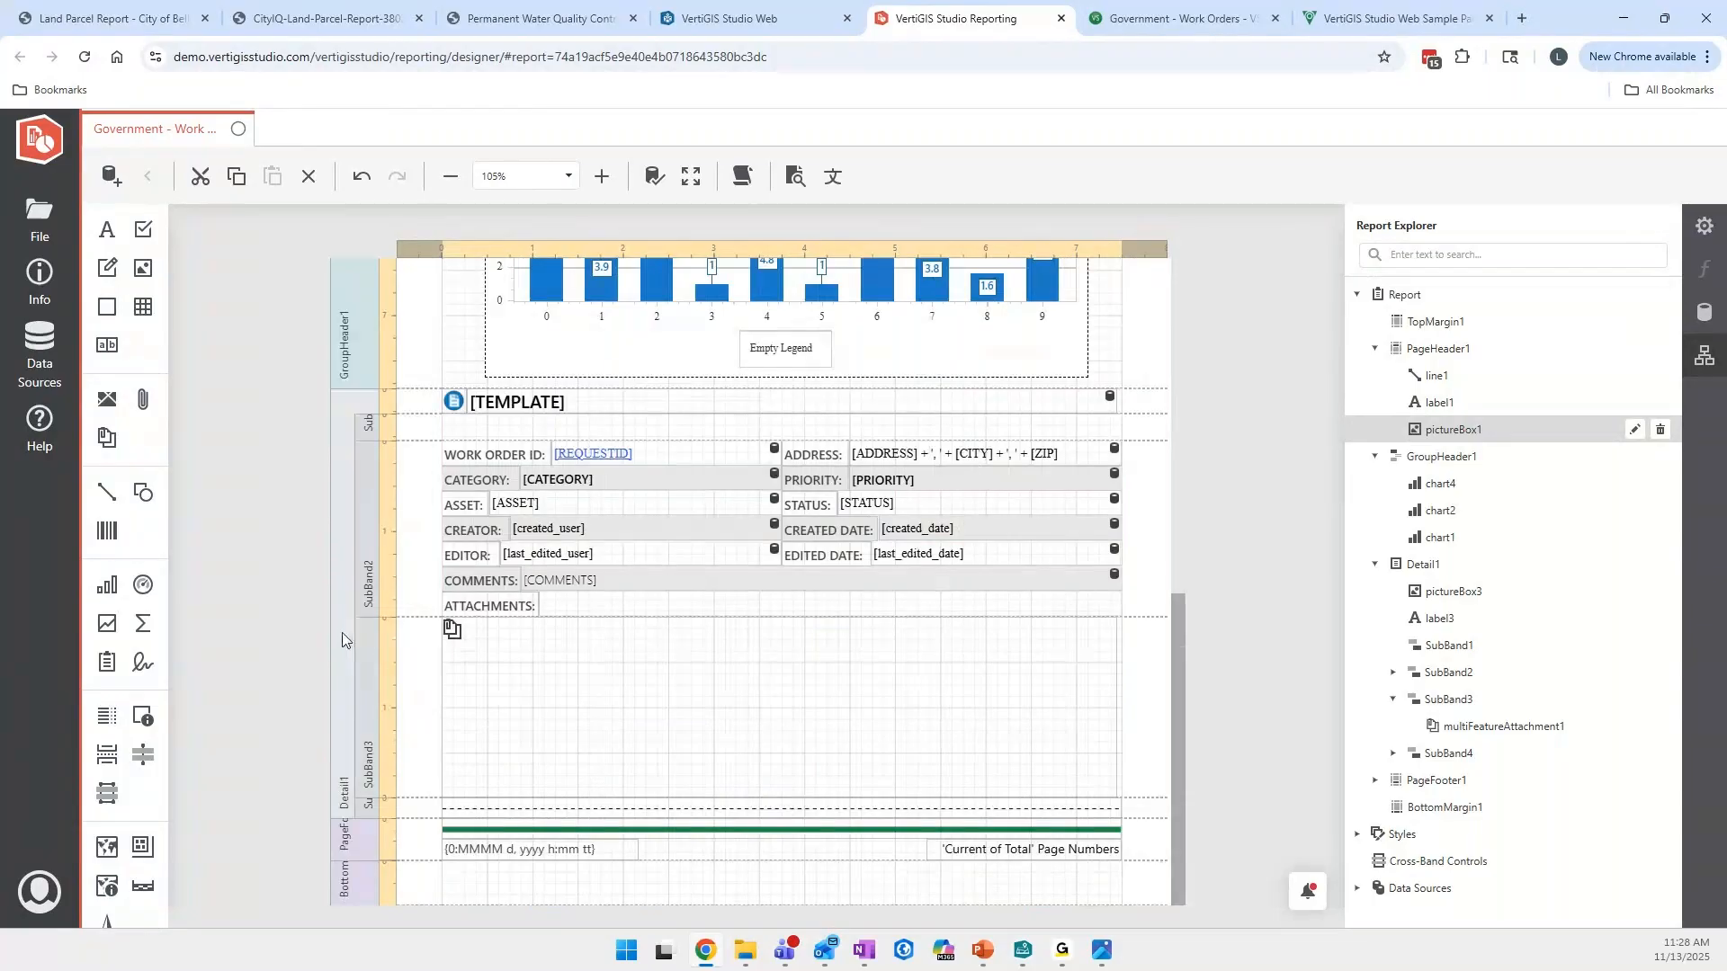
pyautogui.click(342, 633)
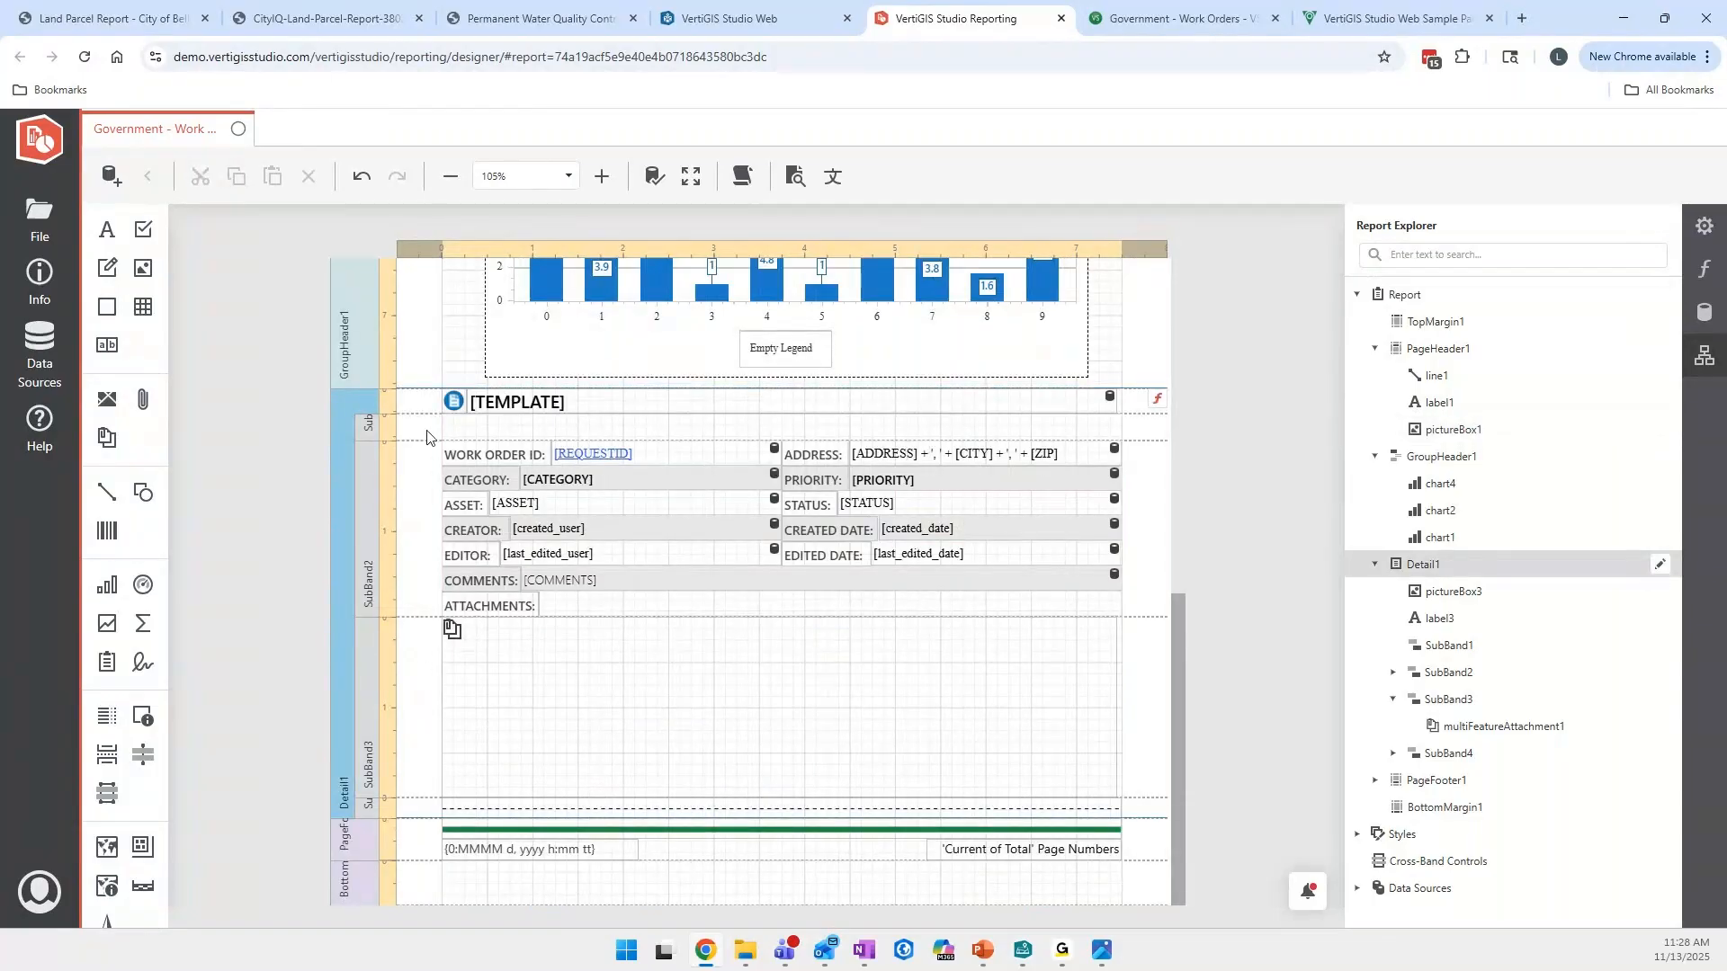
pyautogui.moveTo(427, 438); pyautogui.dragTo(1024, 819)
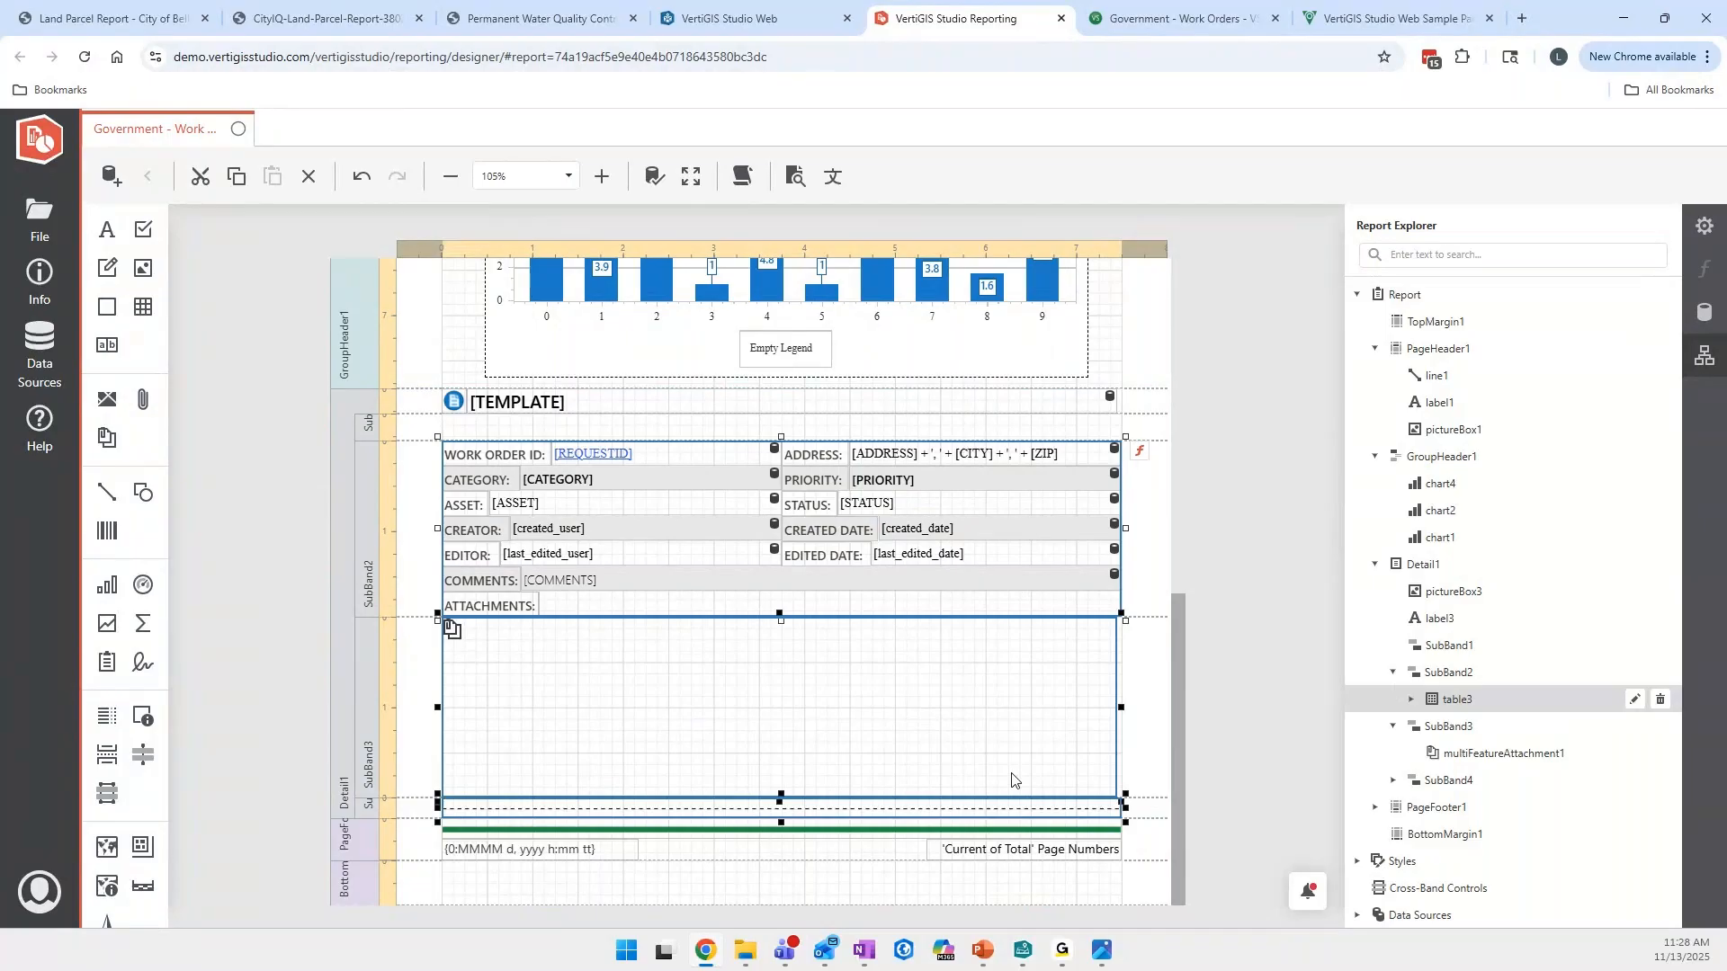
pyautogui.click(430, 427)
pyautogui.moveTo(410, 400); pyautogui.dragTo(1138, 817)
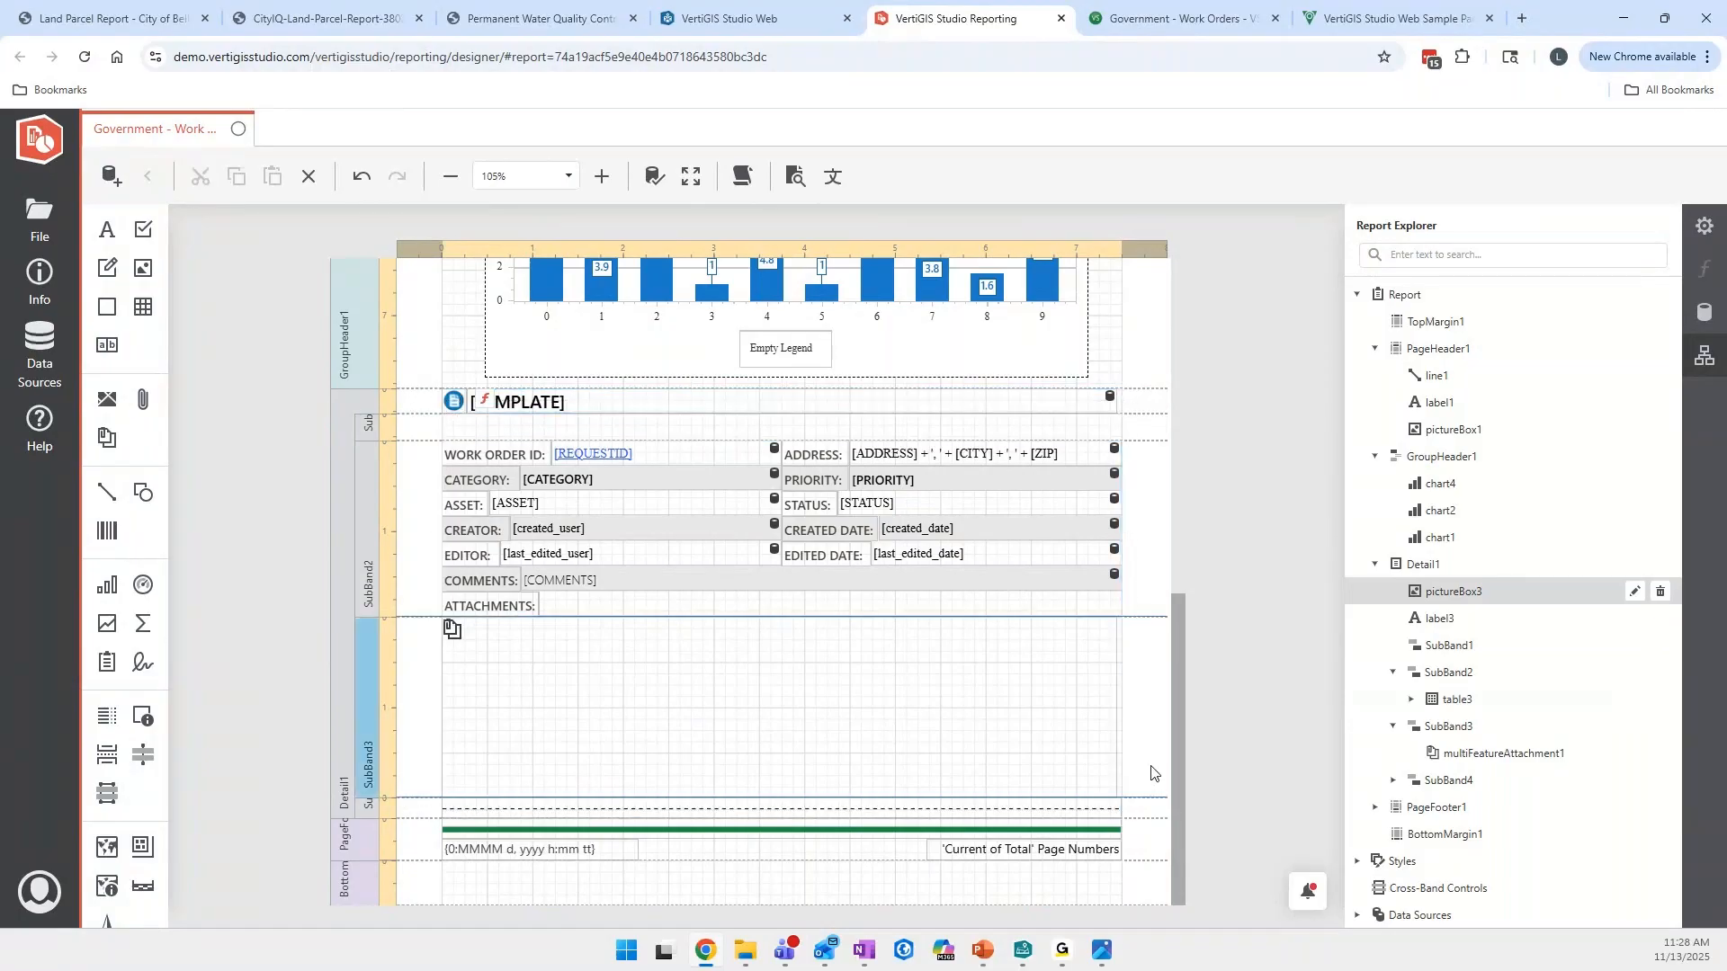
pyautogui.click(663, 694)
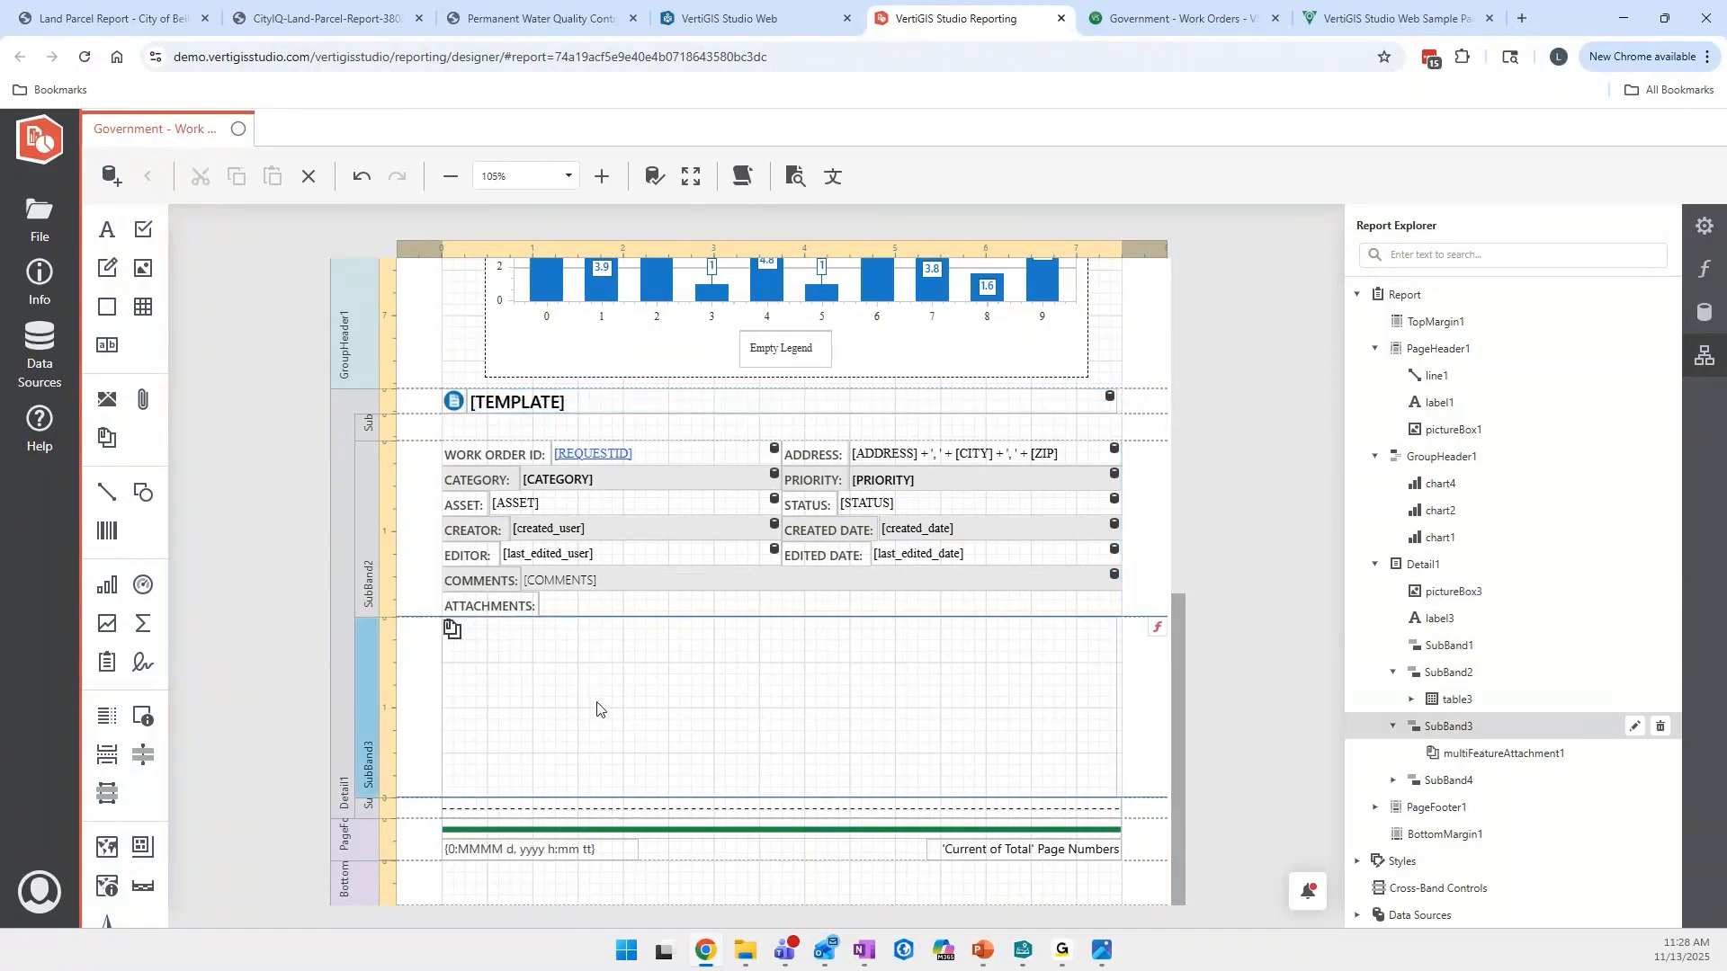
pyautogui.scroll(8, 598, 706)
pyautogui.click(263, 526)
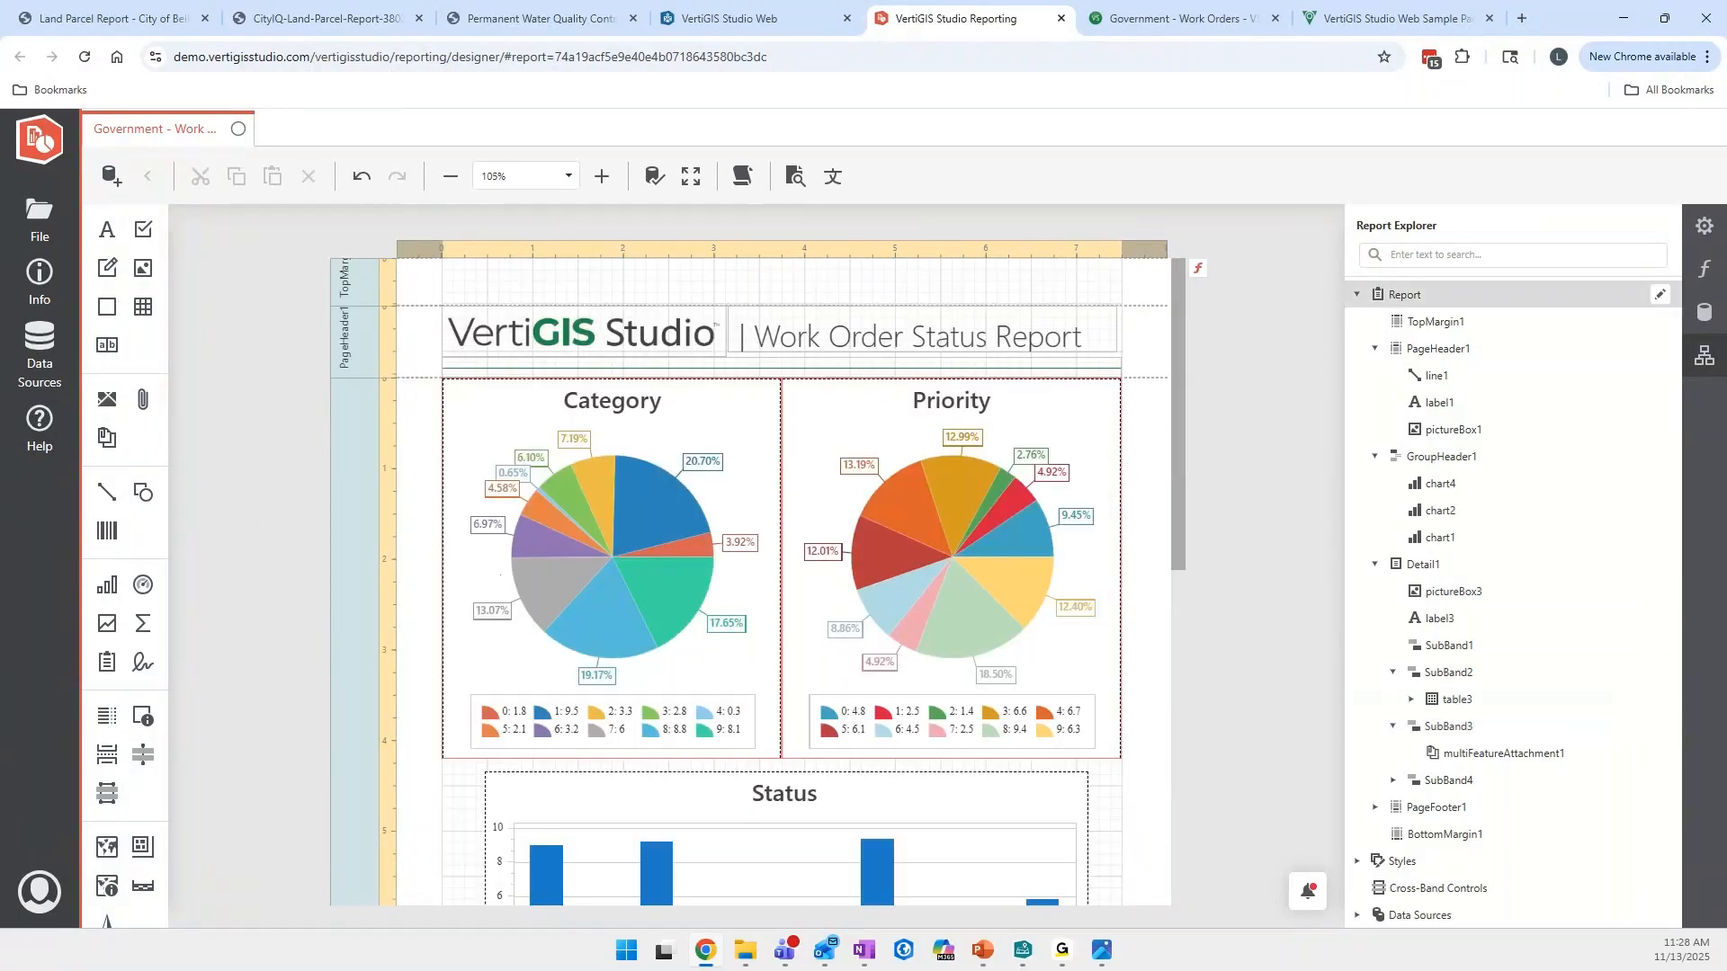
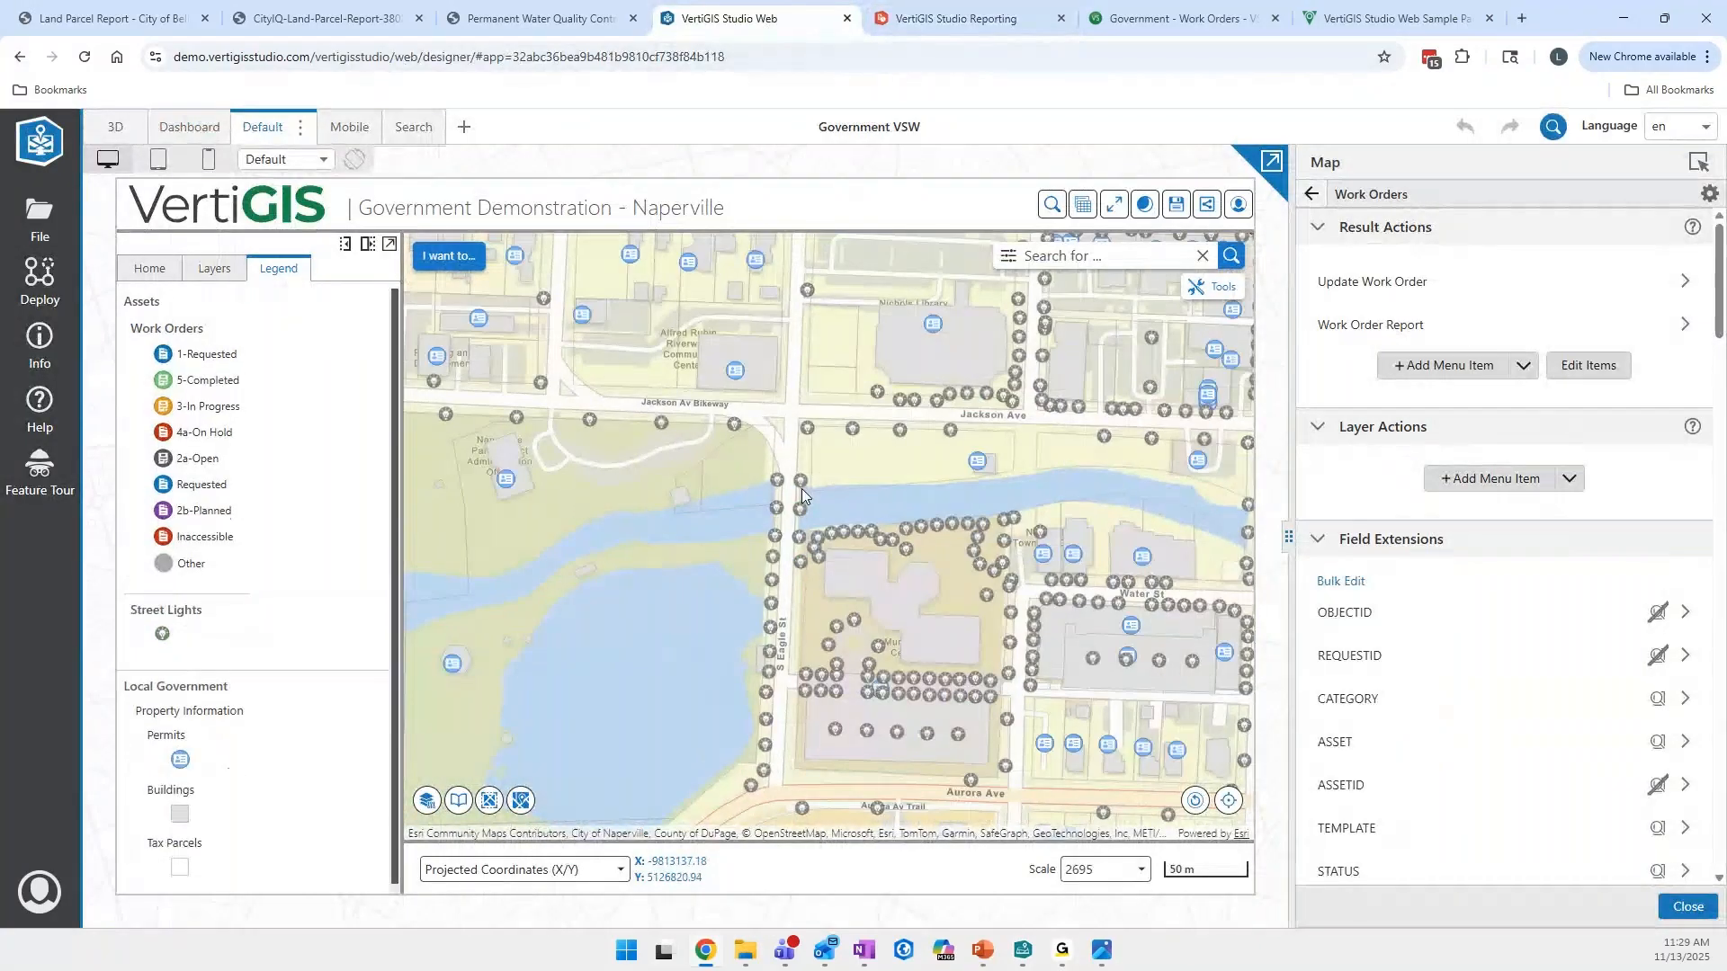
# - Point out the work order statuses in the legend and identify a work order on the map to view its result actions
pyautogui.moveTo(129, 328); pyautogui.dragTo(243, 409)
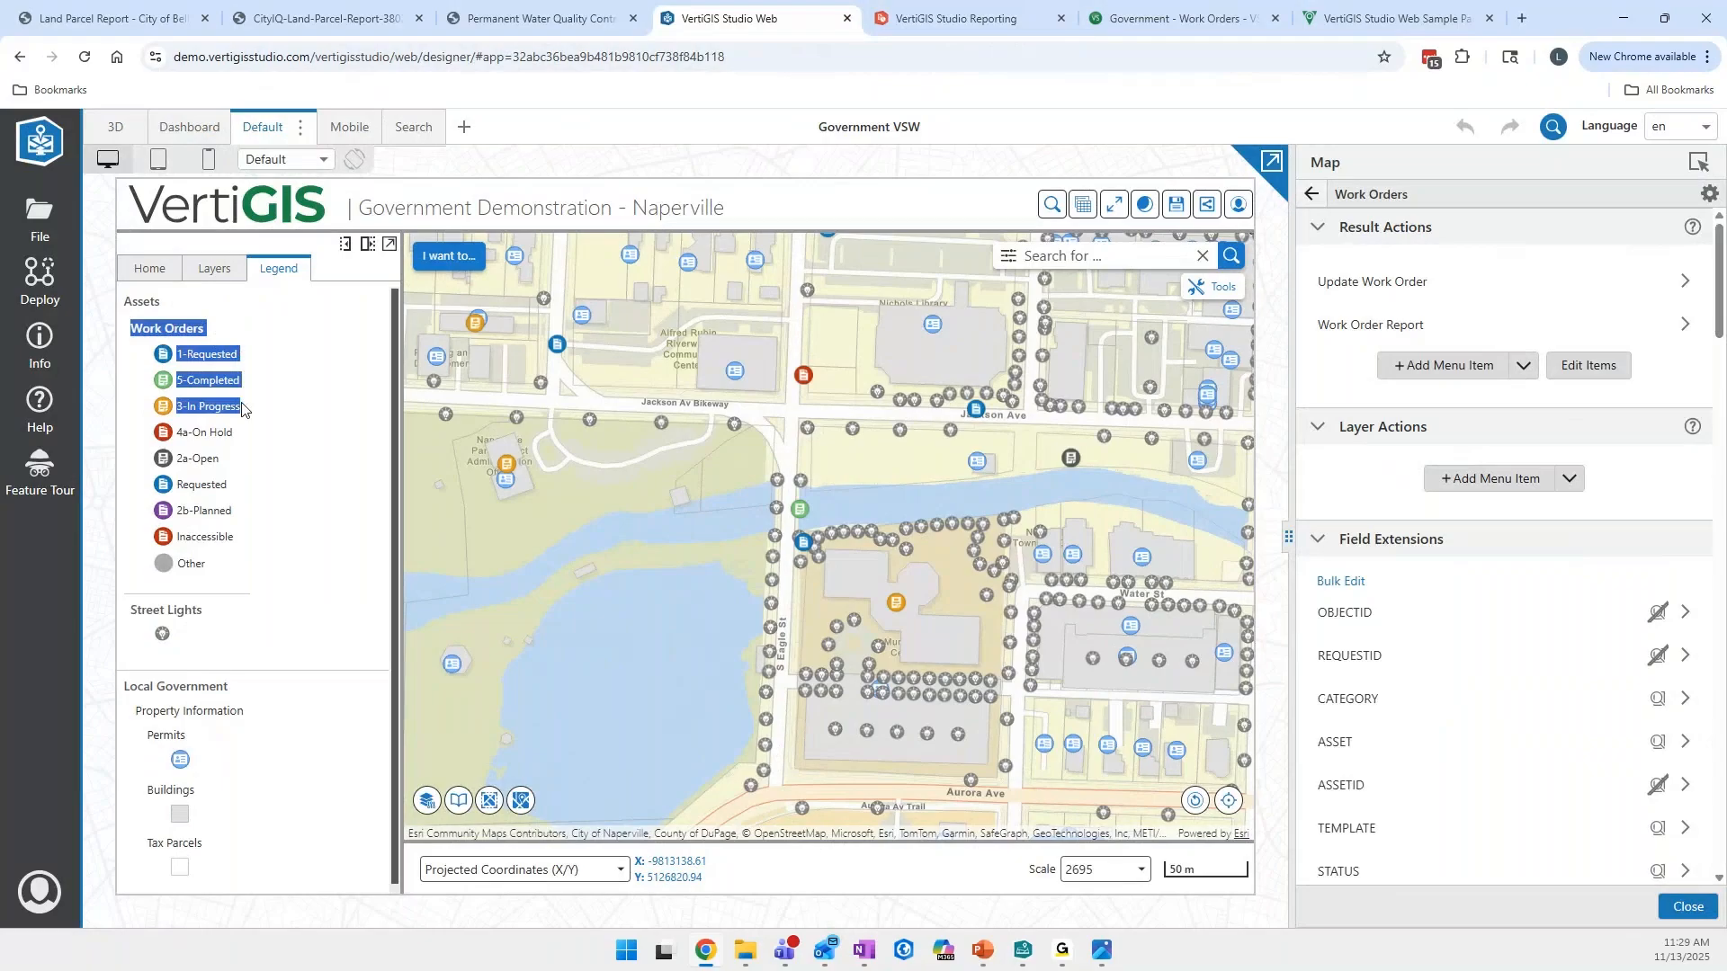
pyautogui.click(743, 446)
pyautogui.scroll(-2, 786, 402)
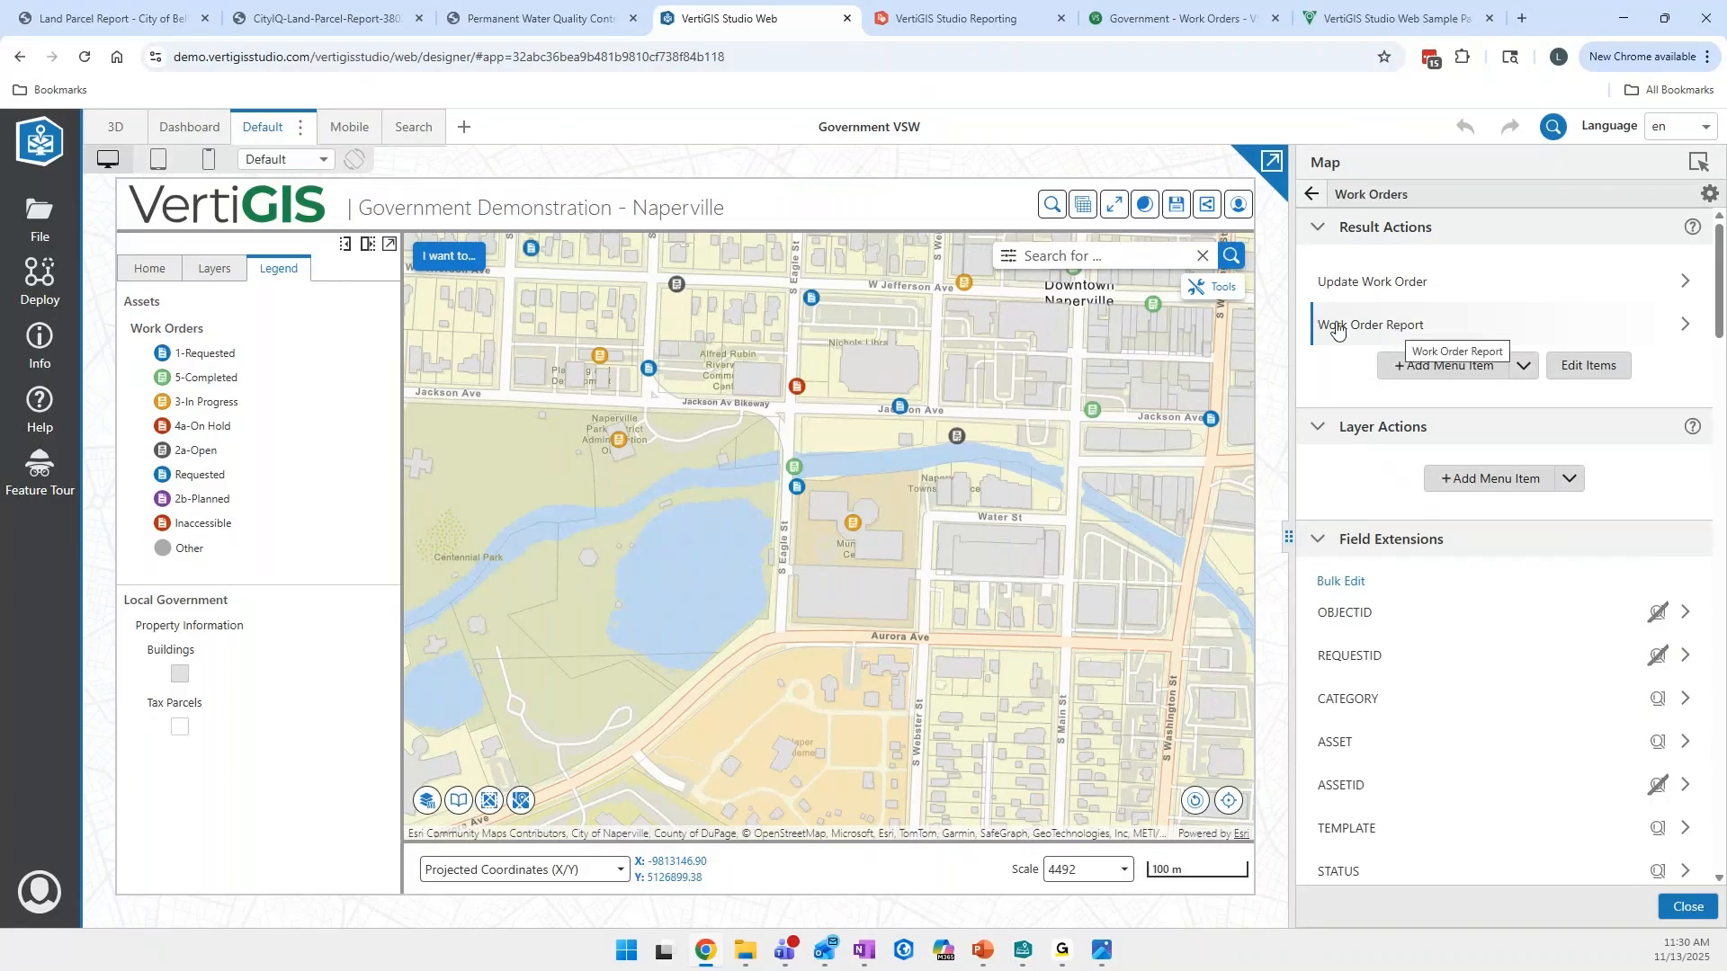
pyautogui.click(449, 256)
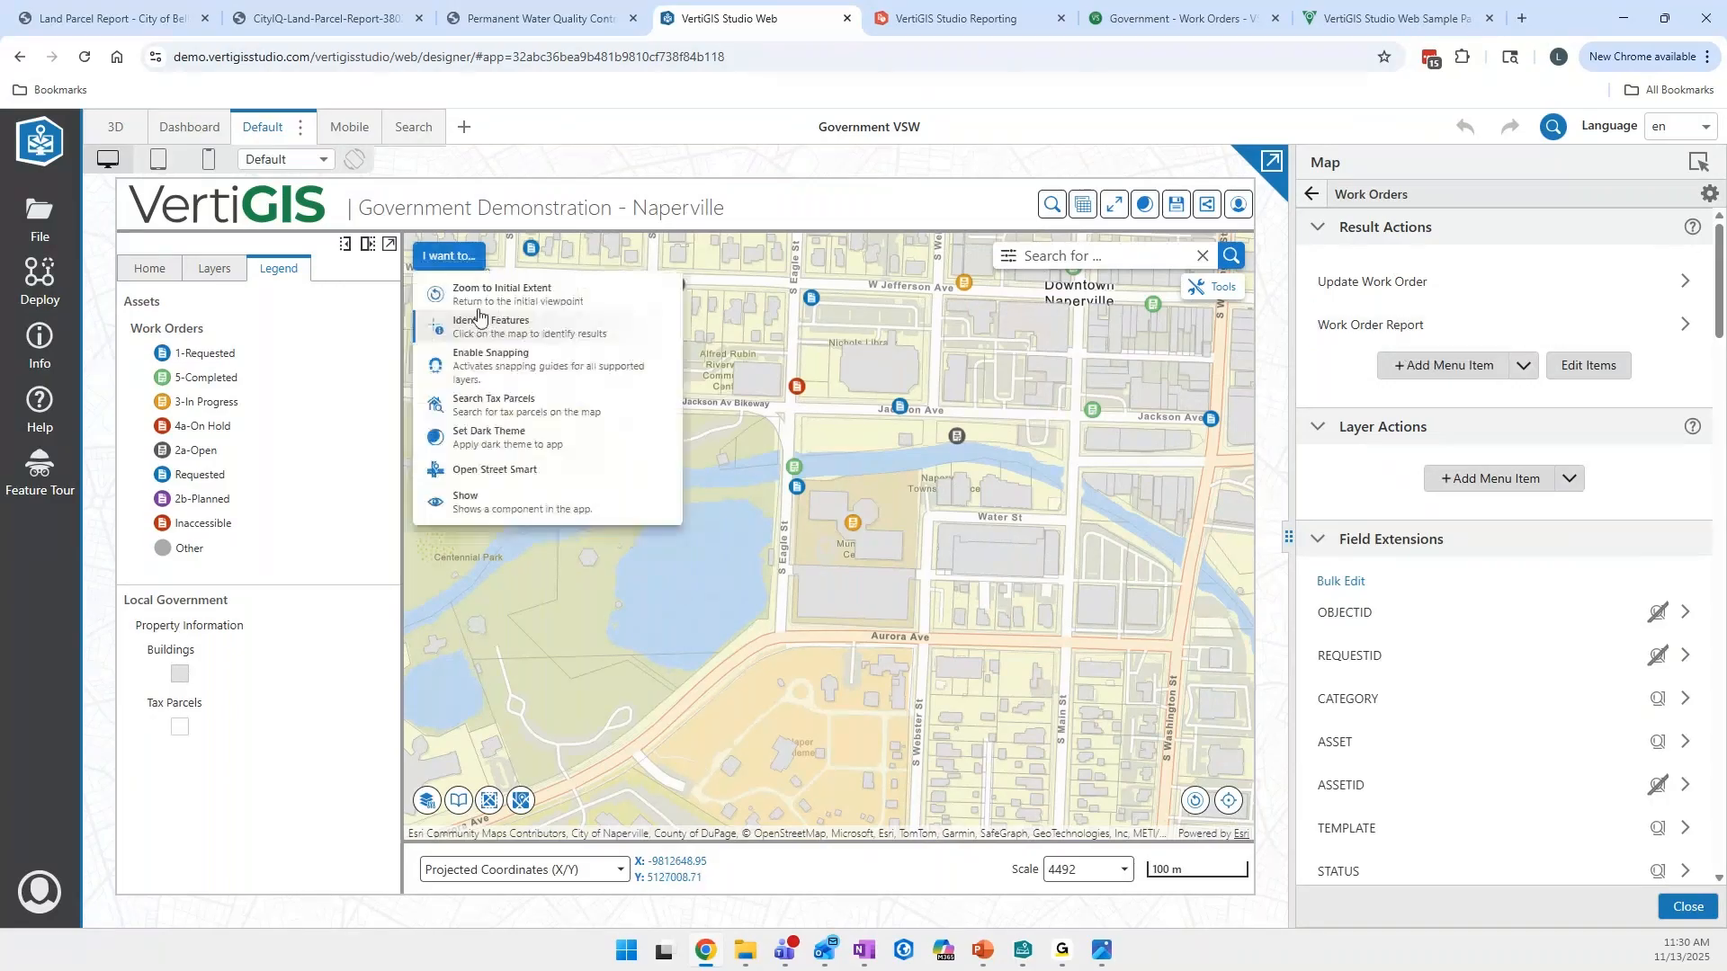
pyautogui.click(477, 322)
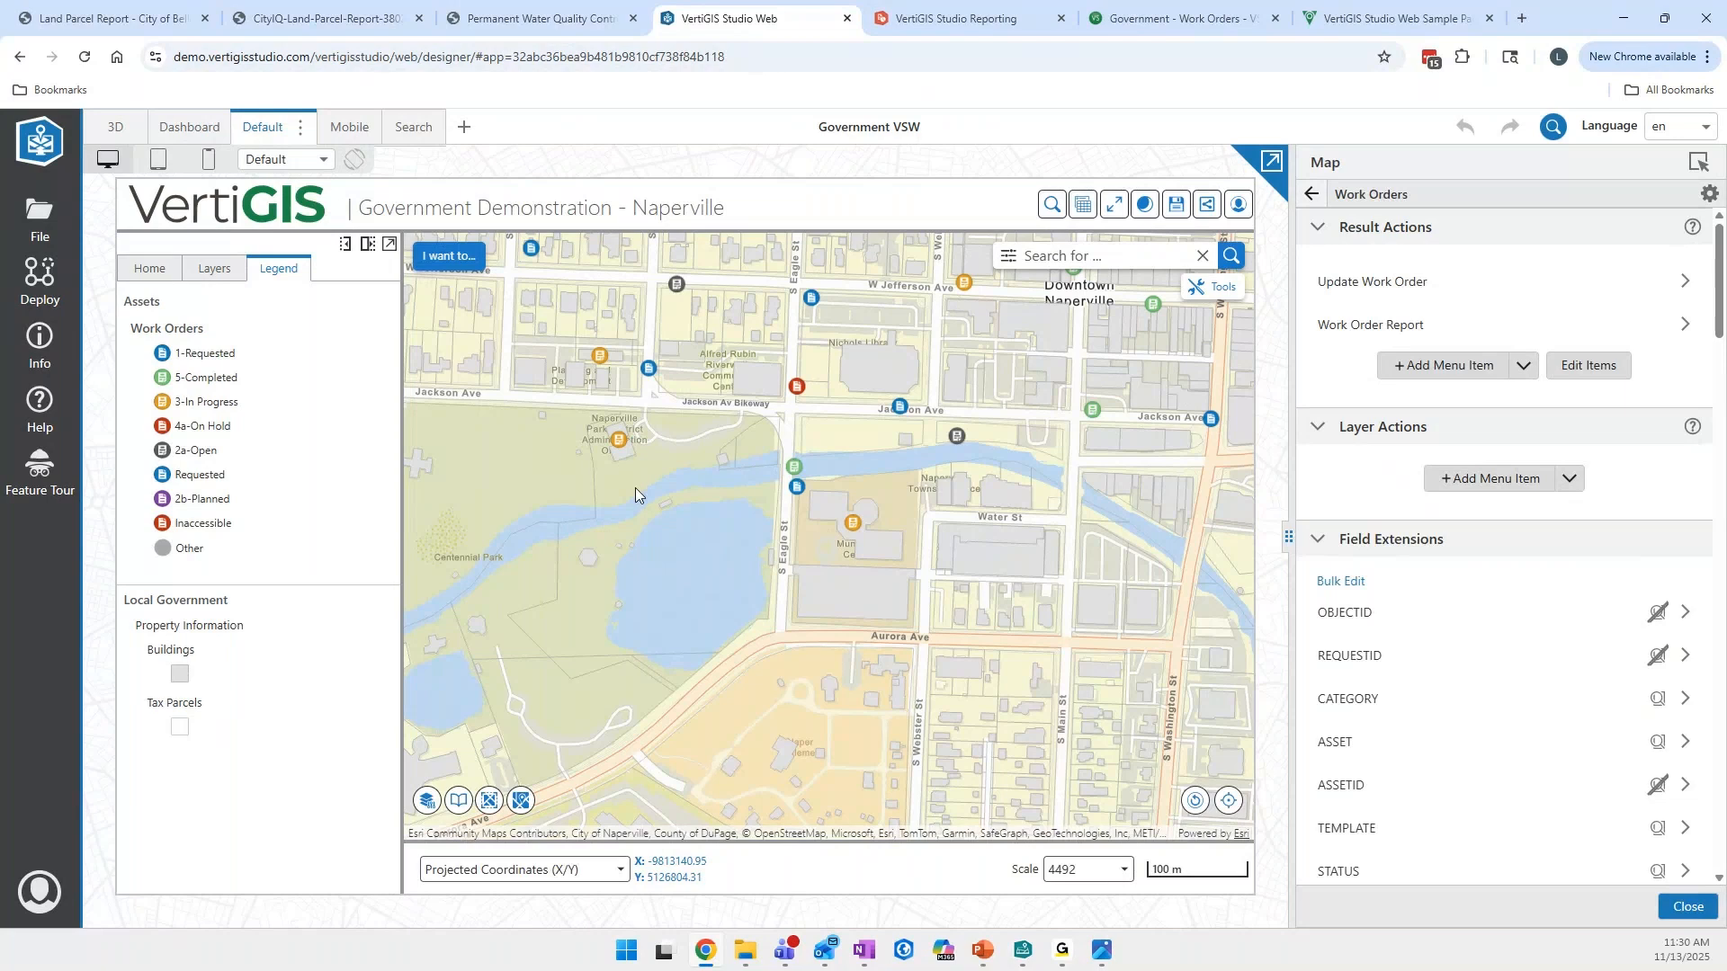
pyautogui.click(371, 402)
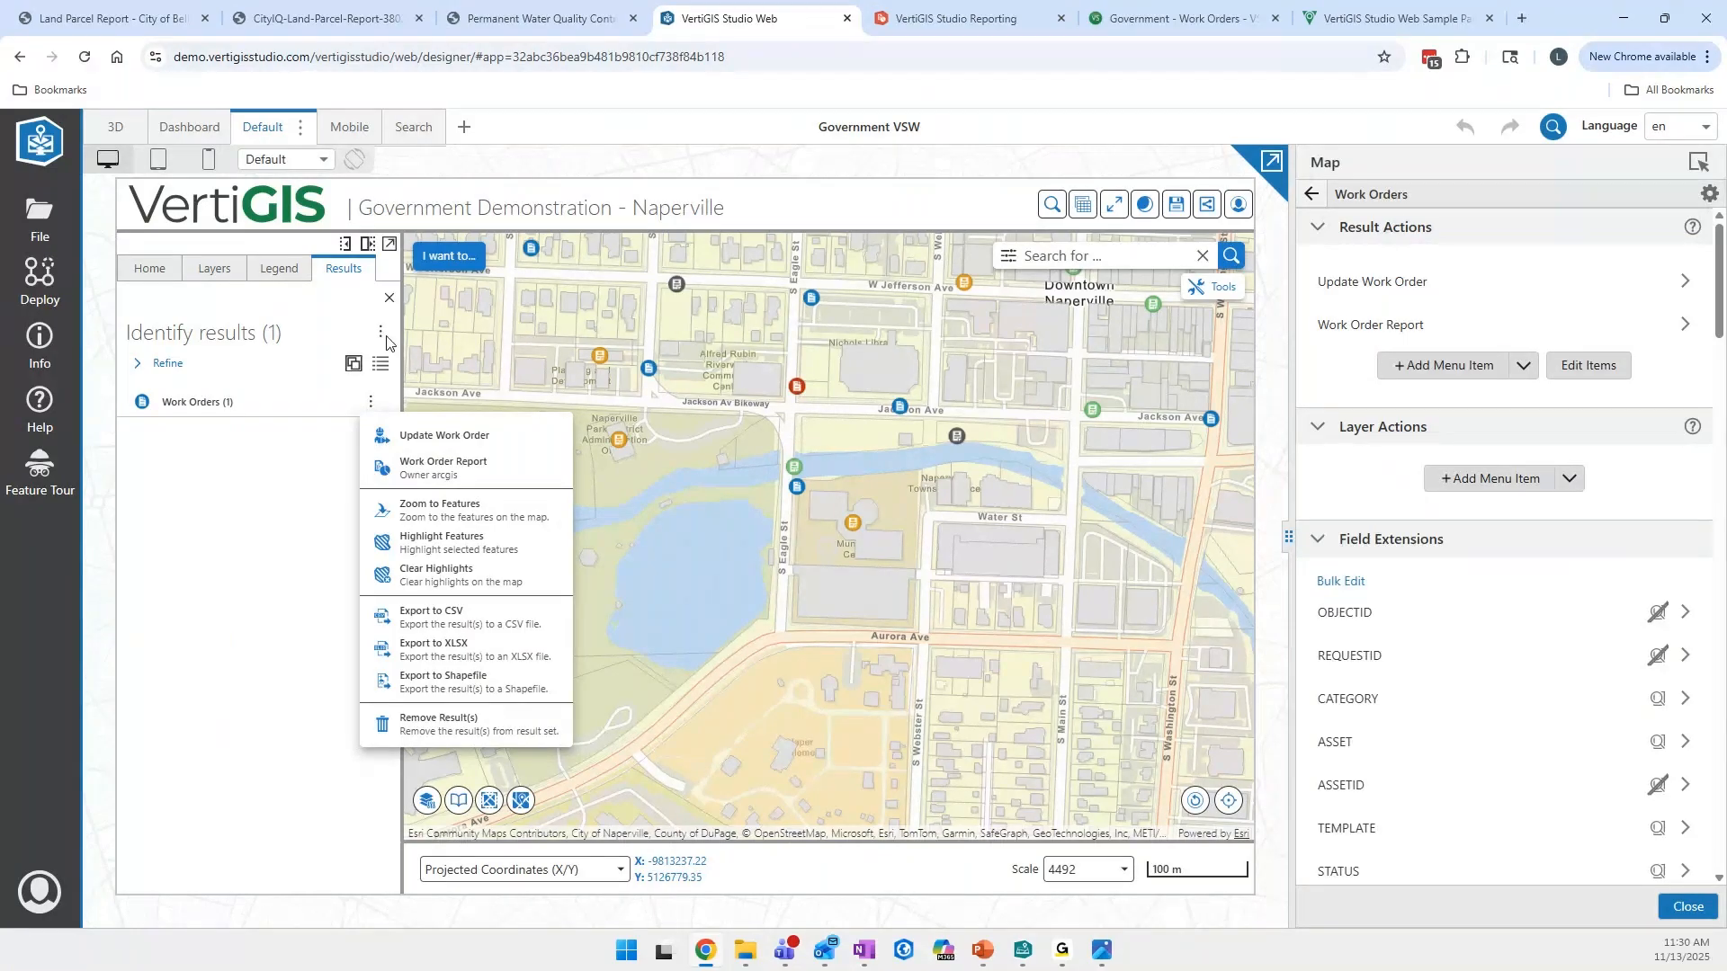
pyautogui.click(389, 297)
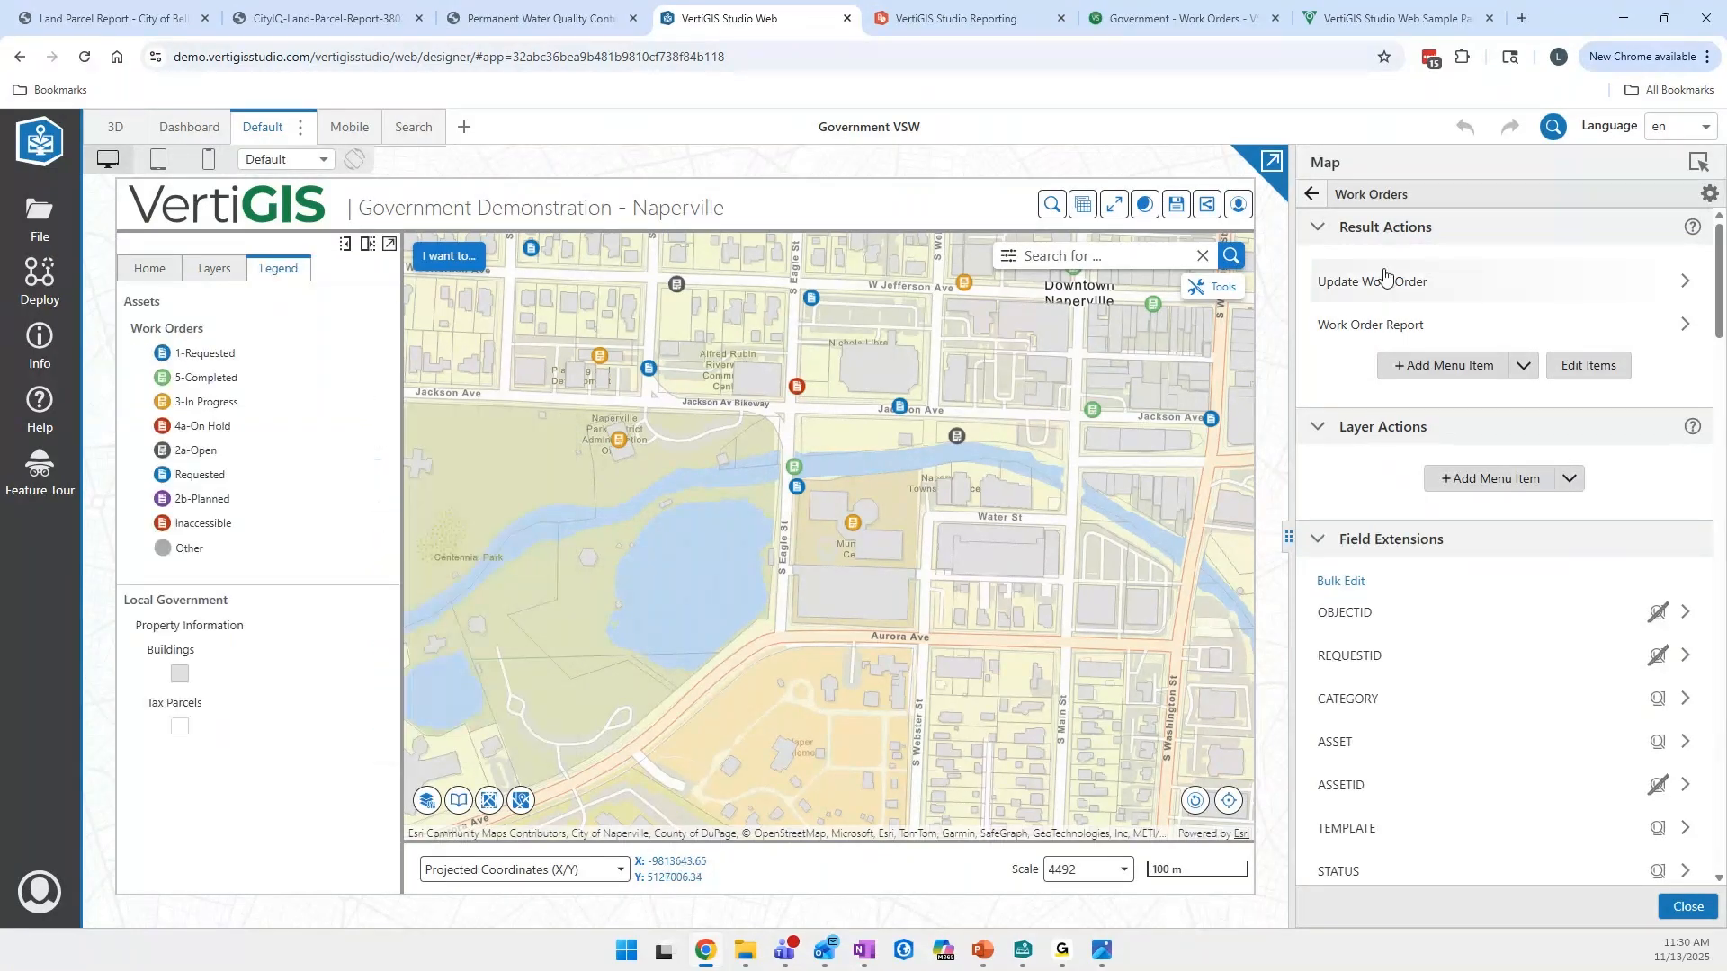
# - Add a report menu item to the Work Orders result actions, based on a new report with the Features(s) - 8.5 x 11 Portrait Table template
pyautogui.click(1418, 367)
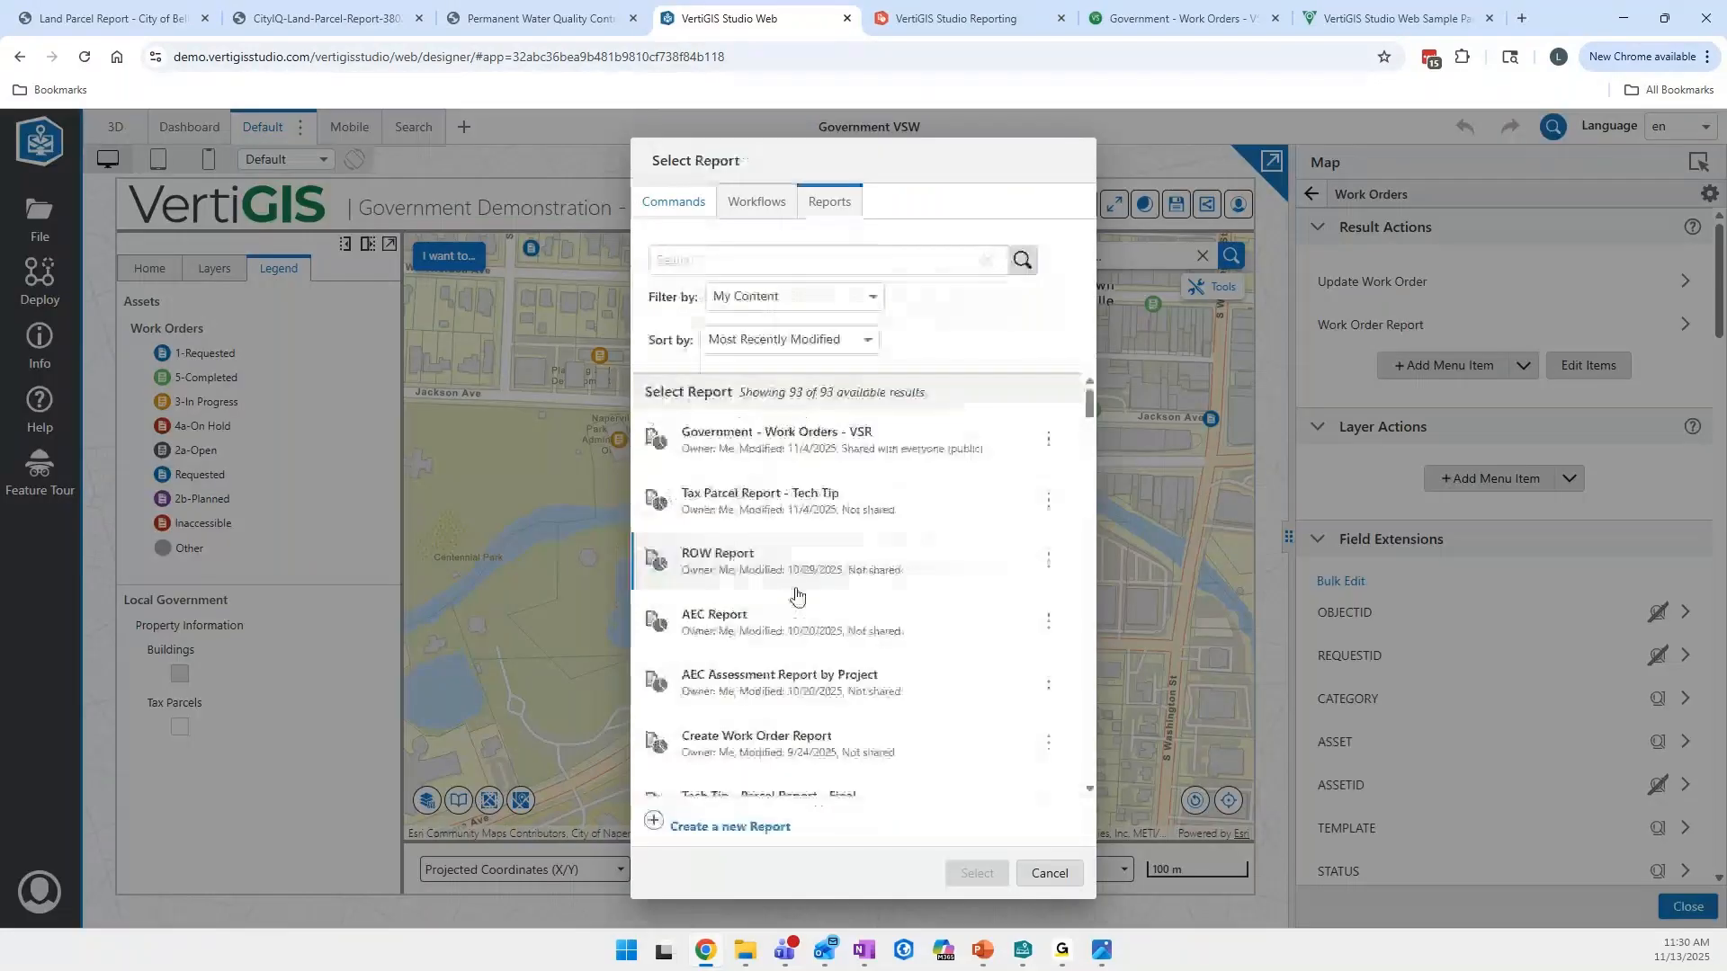
pyautogui.click(661, 826)
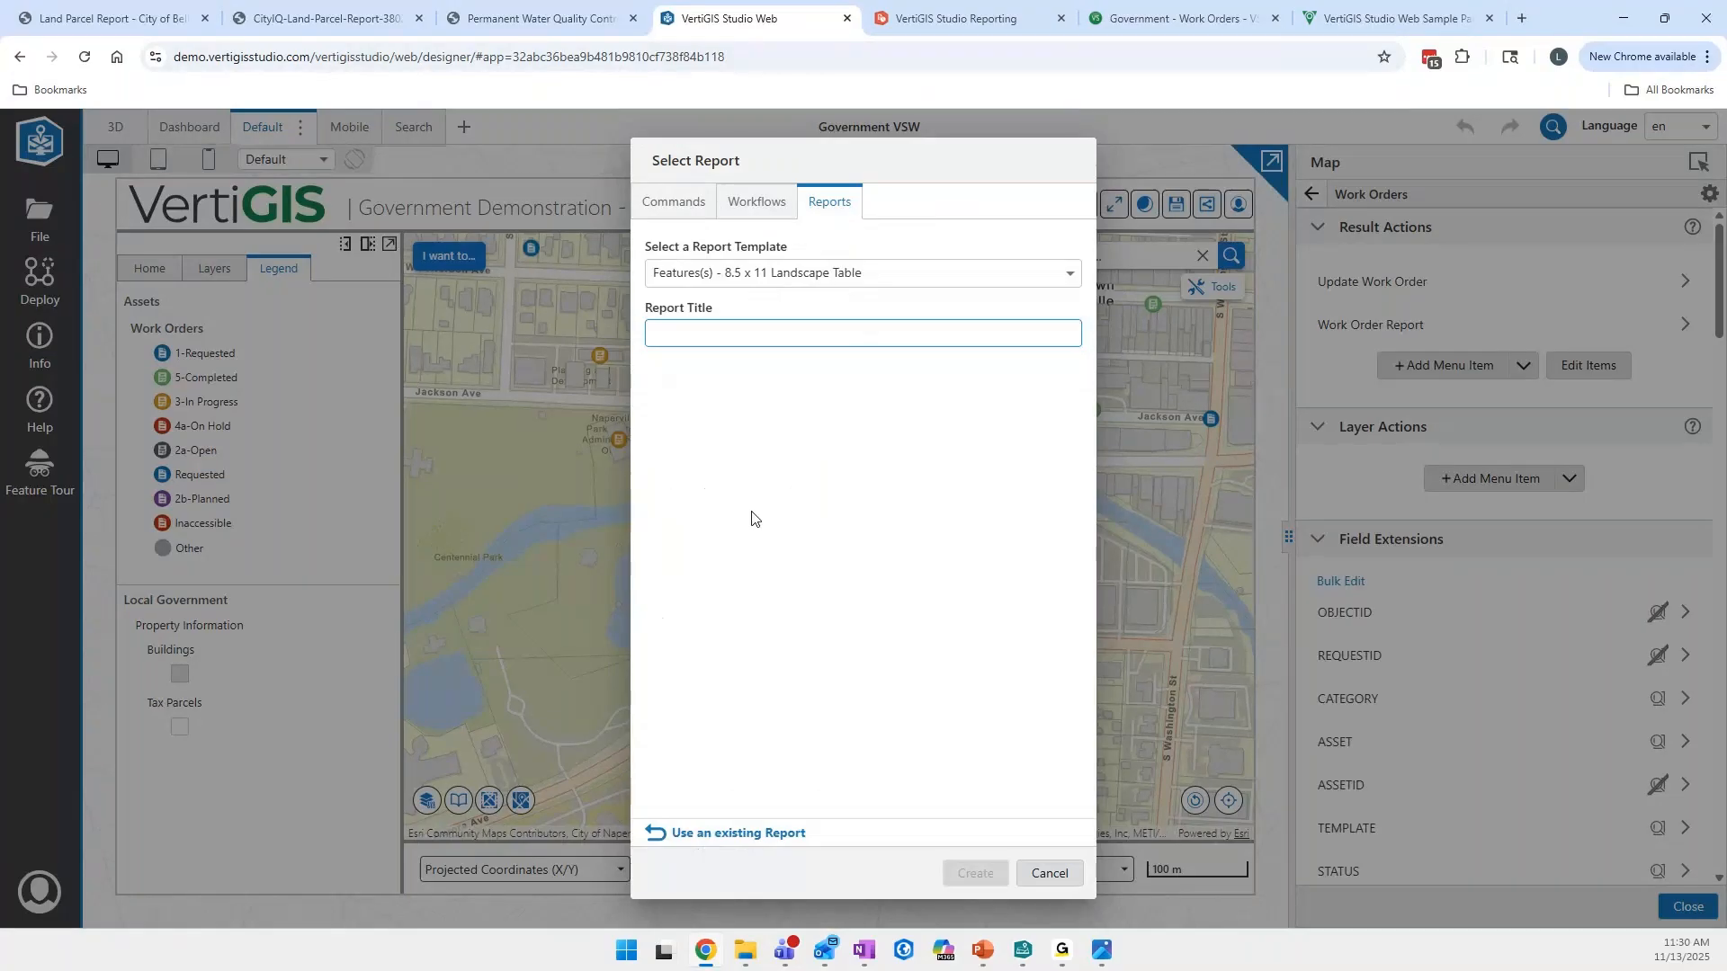
pyautogui.click(776, 284)
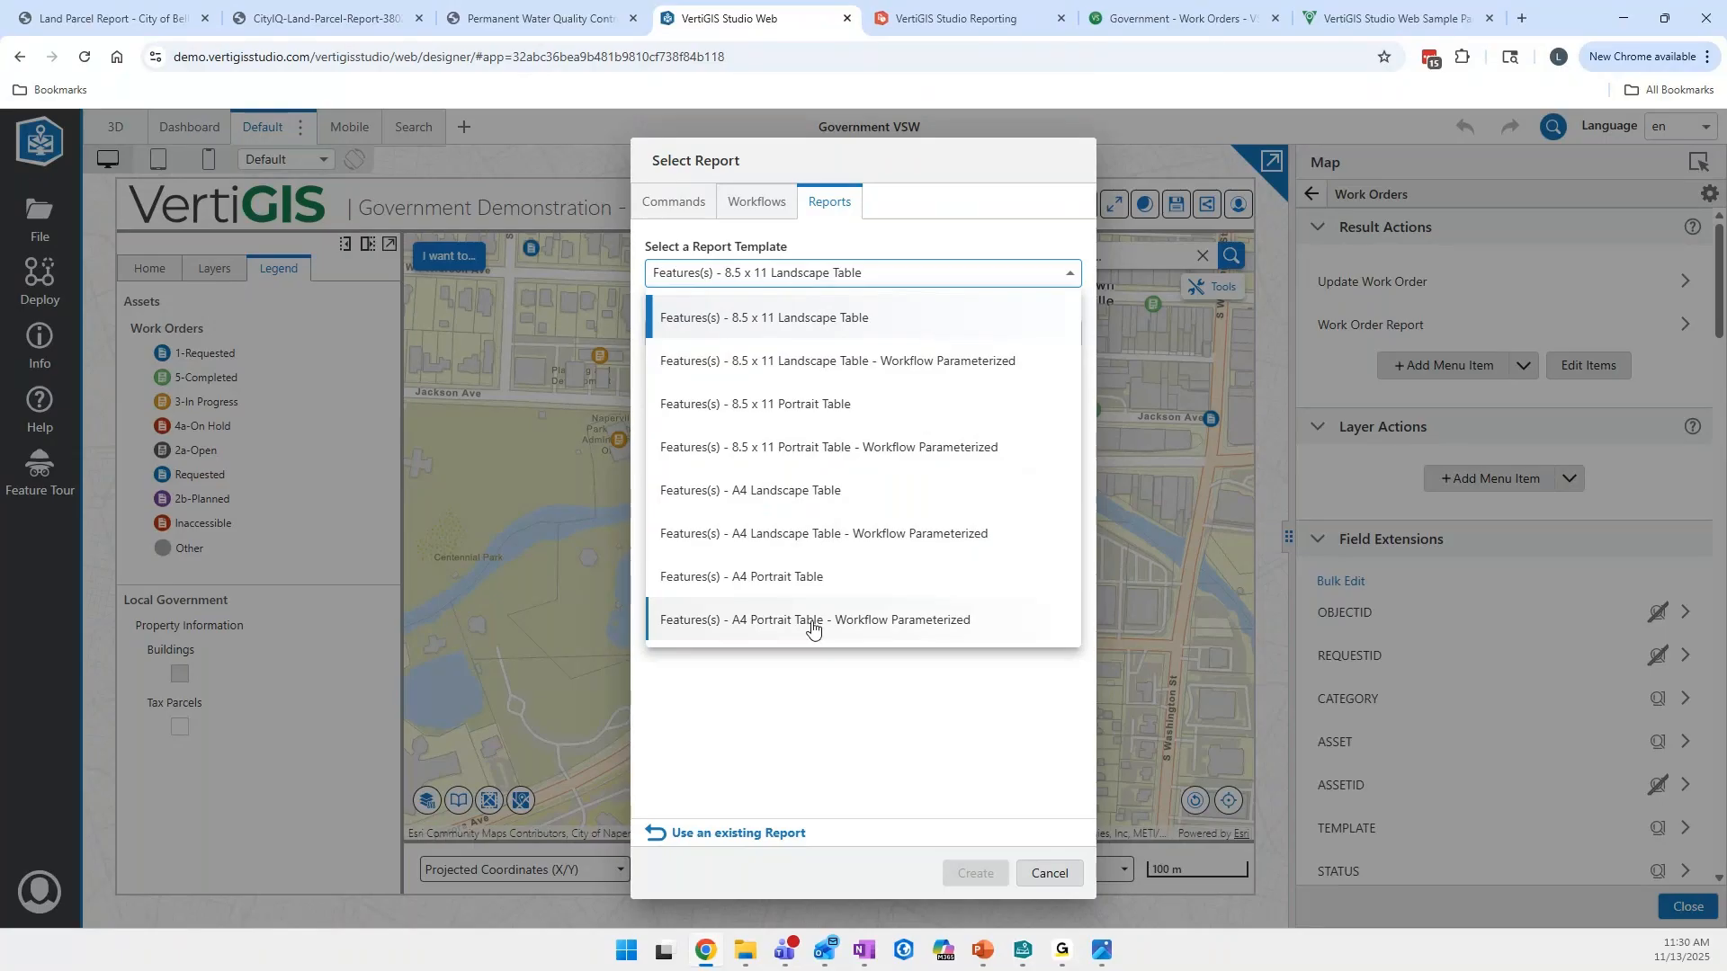
pyautogui.click(796, 413)
# - Title the new report "VSPS - Work Order Status Report" and create it
pyautogui.click(824, 341)
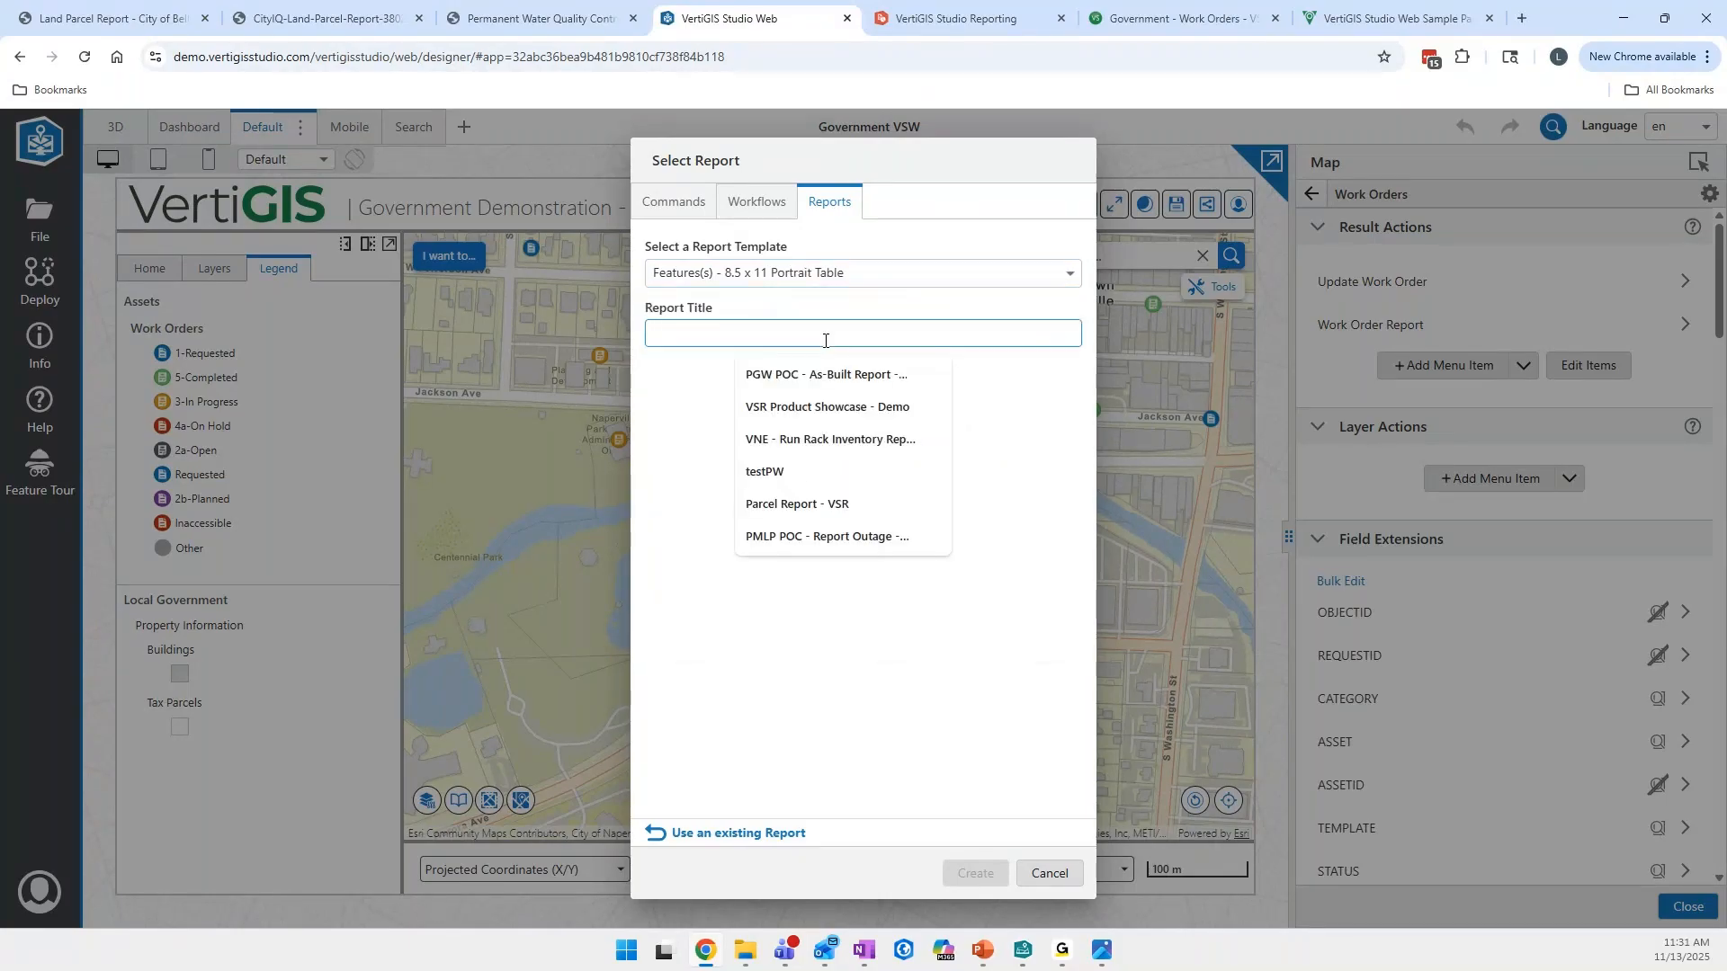
pyautogui.write('VSPR')
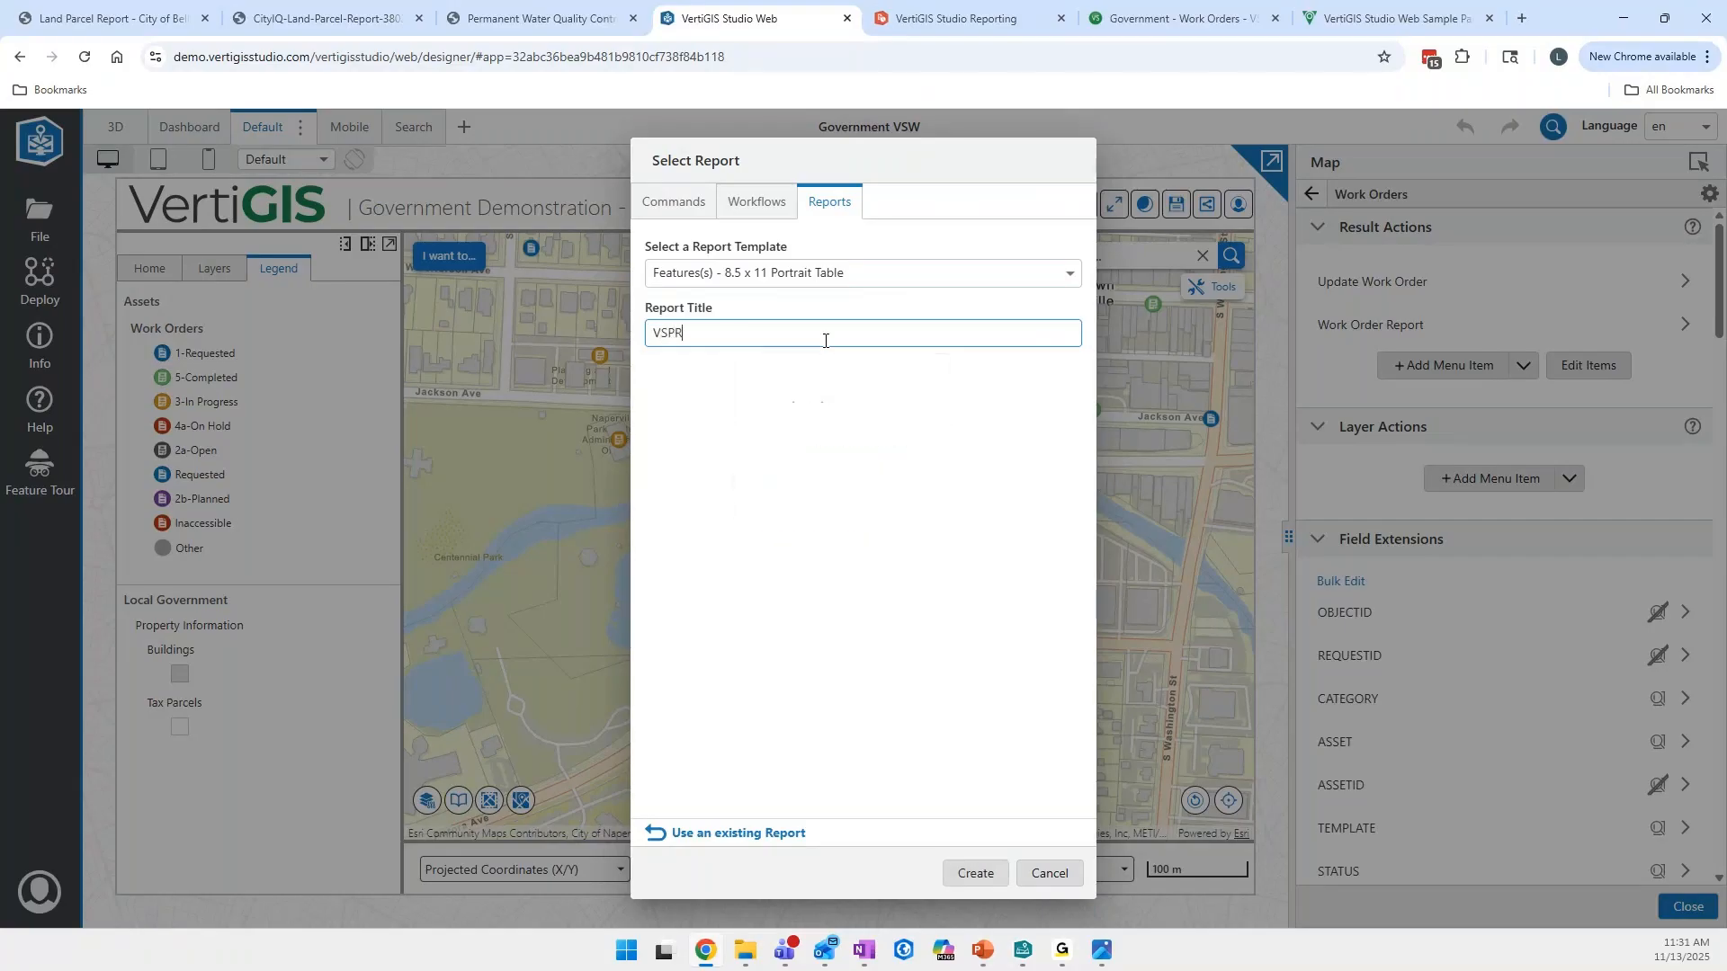
pyautogui.press('BackSpace')
pyautogui.write('S - Work Order Status Report')
pyautogui.click(974, 872)
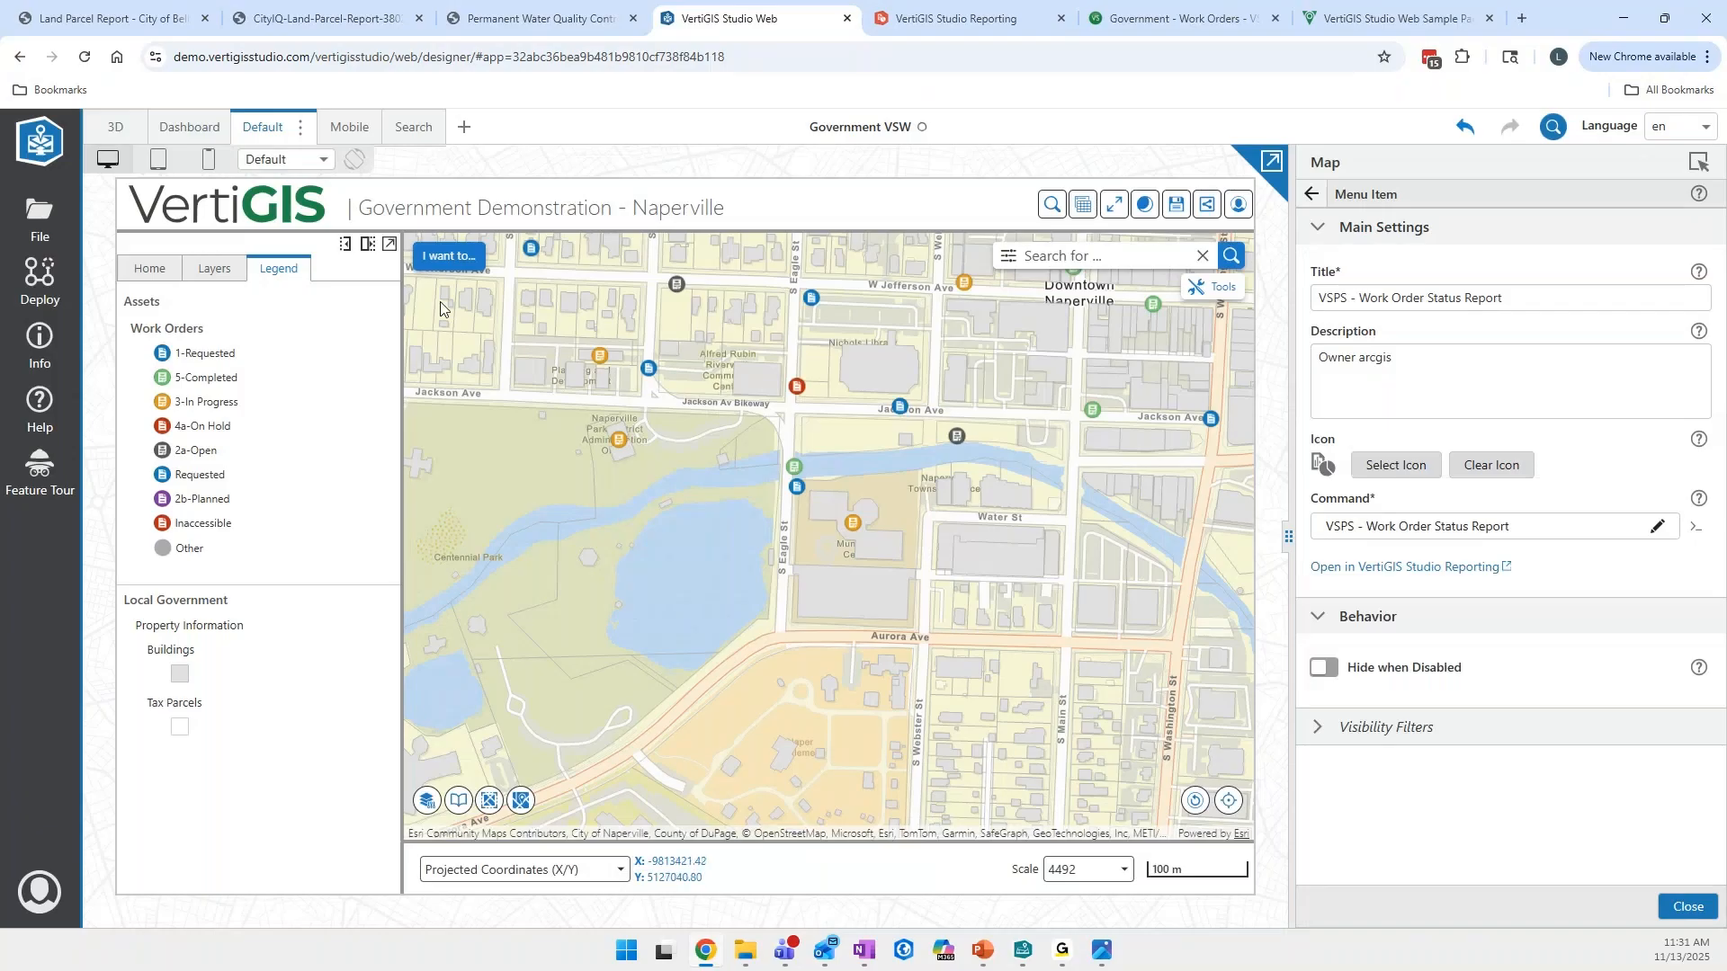
# - Identify a work order on the map and check its result actions for the VSPS - Work Order Status Report entry
pyautogui.click(171, 270)
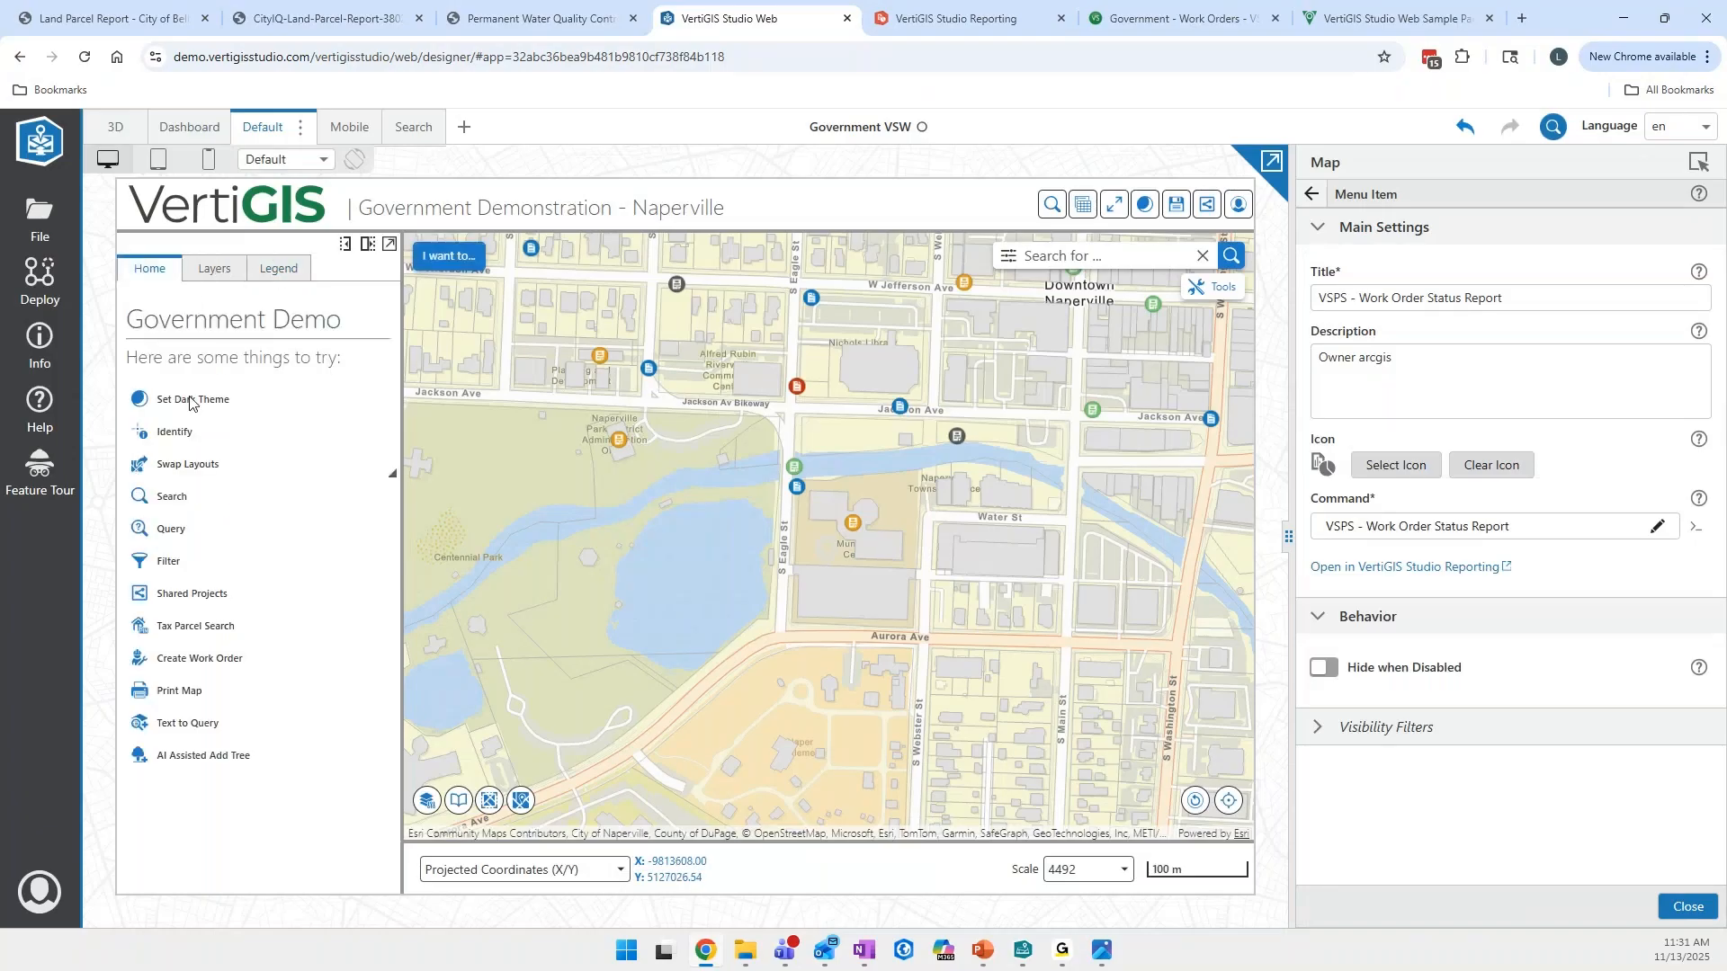
pyautogui.click(175, 432)
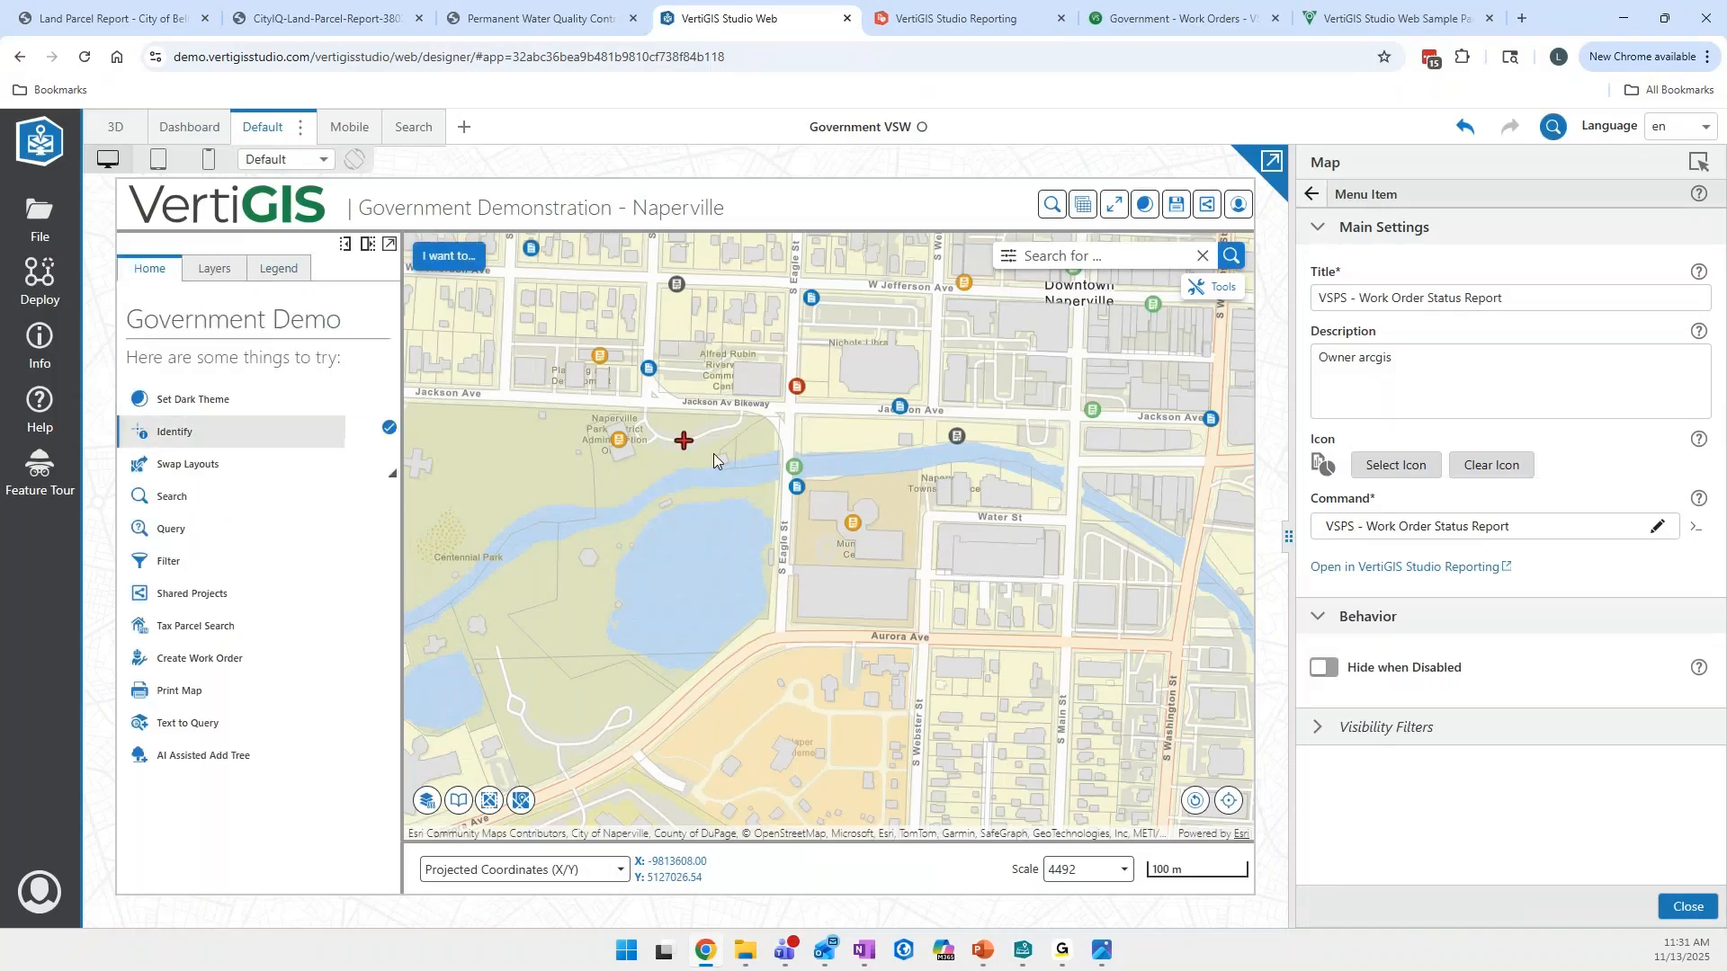
pyautogui.click(783, 512)
pyautogui.click(370, 402)
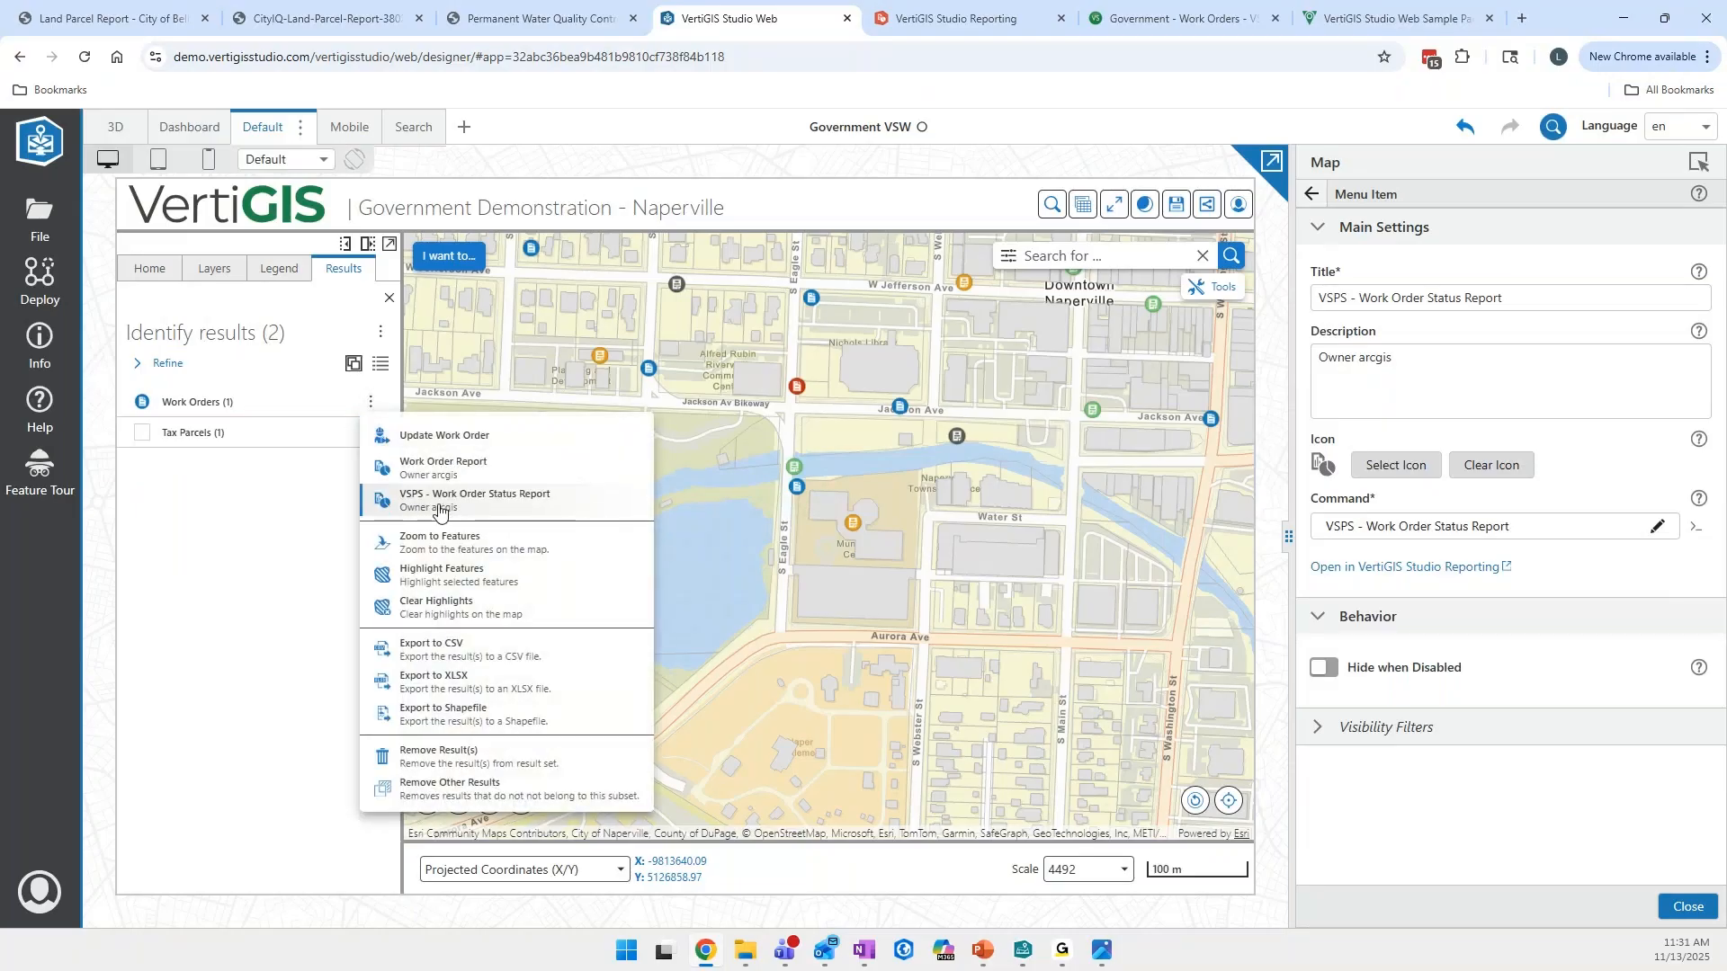
pyautogui.click(330, 513)
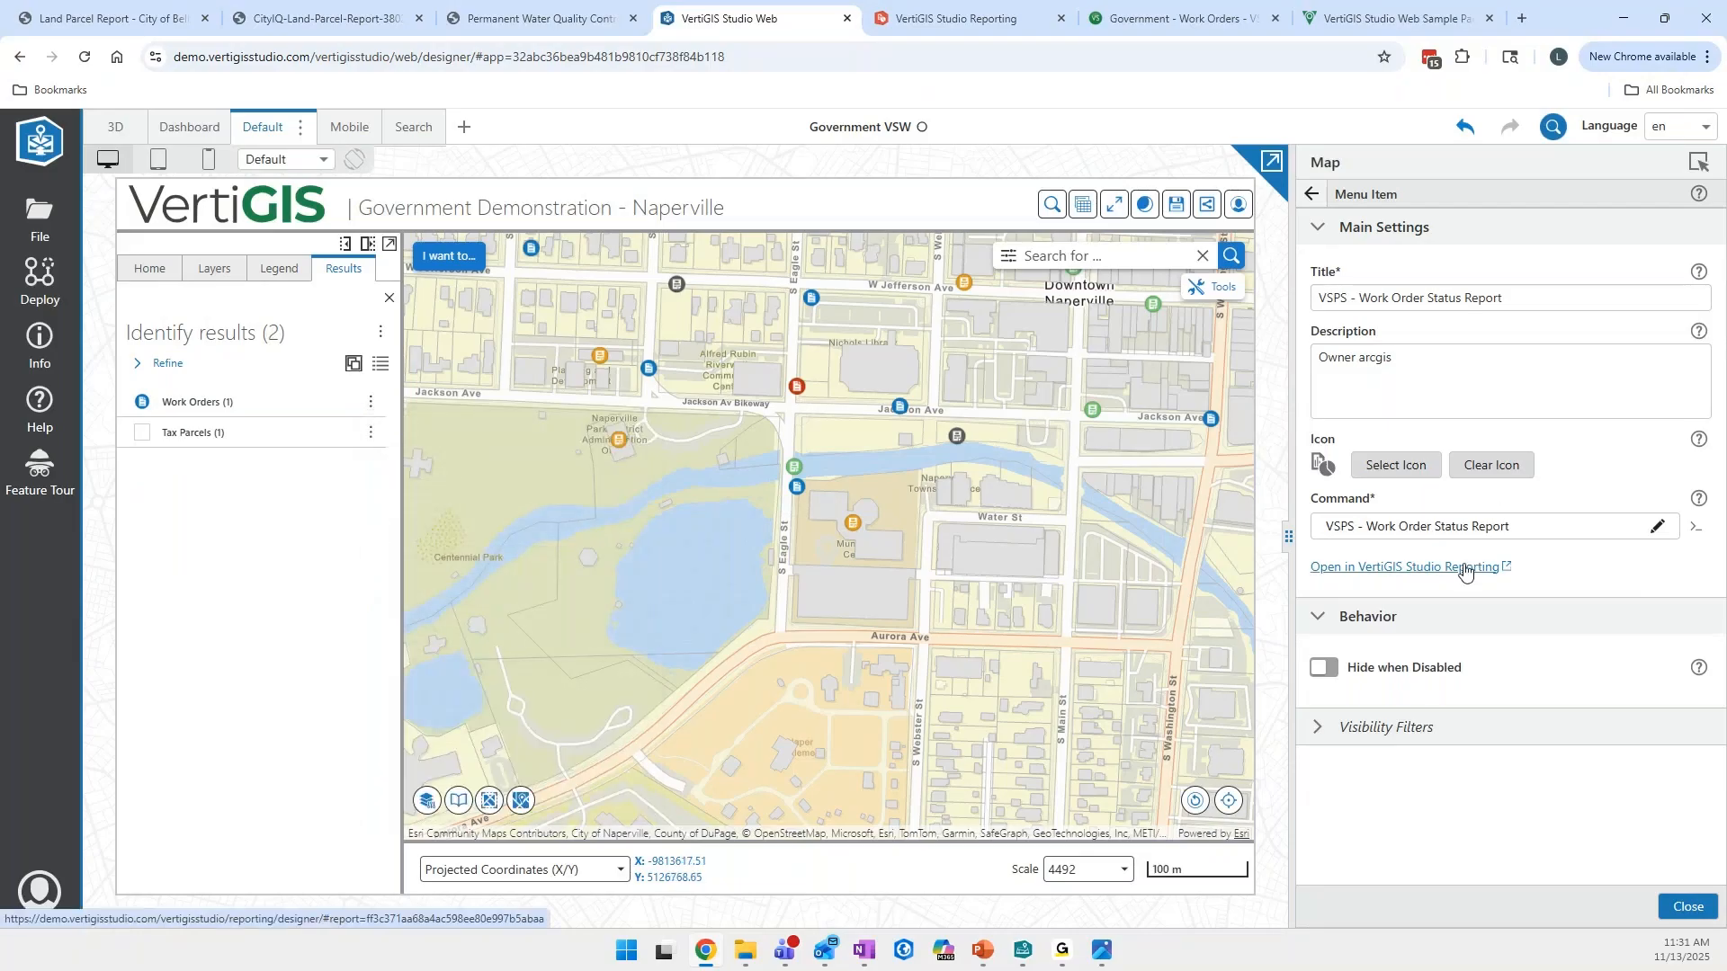
# - Open VSPS - Work Order Status Report in VertiGIS Studio Reporting, reloading the designer and discarding the unsaved changes
pyautogui.click(1376, 570)
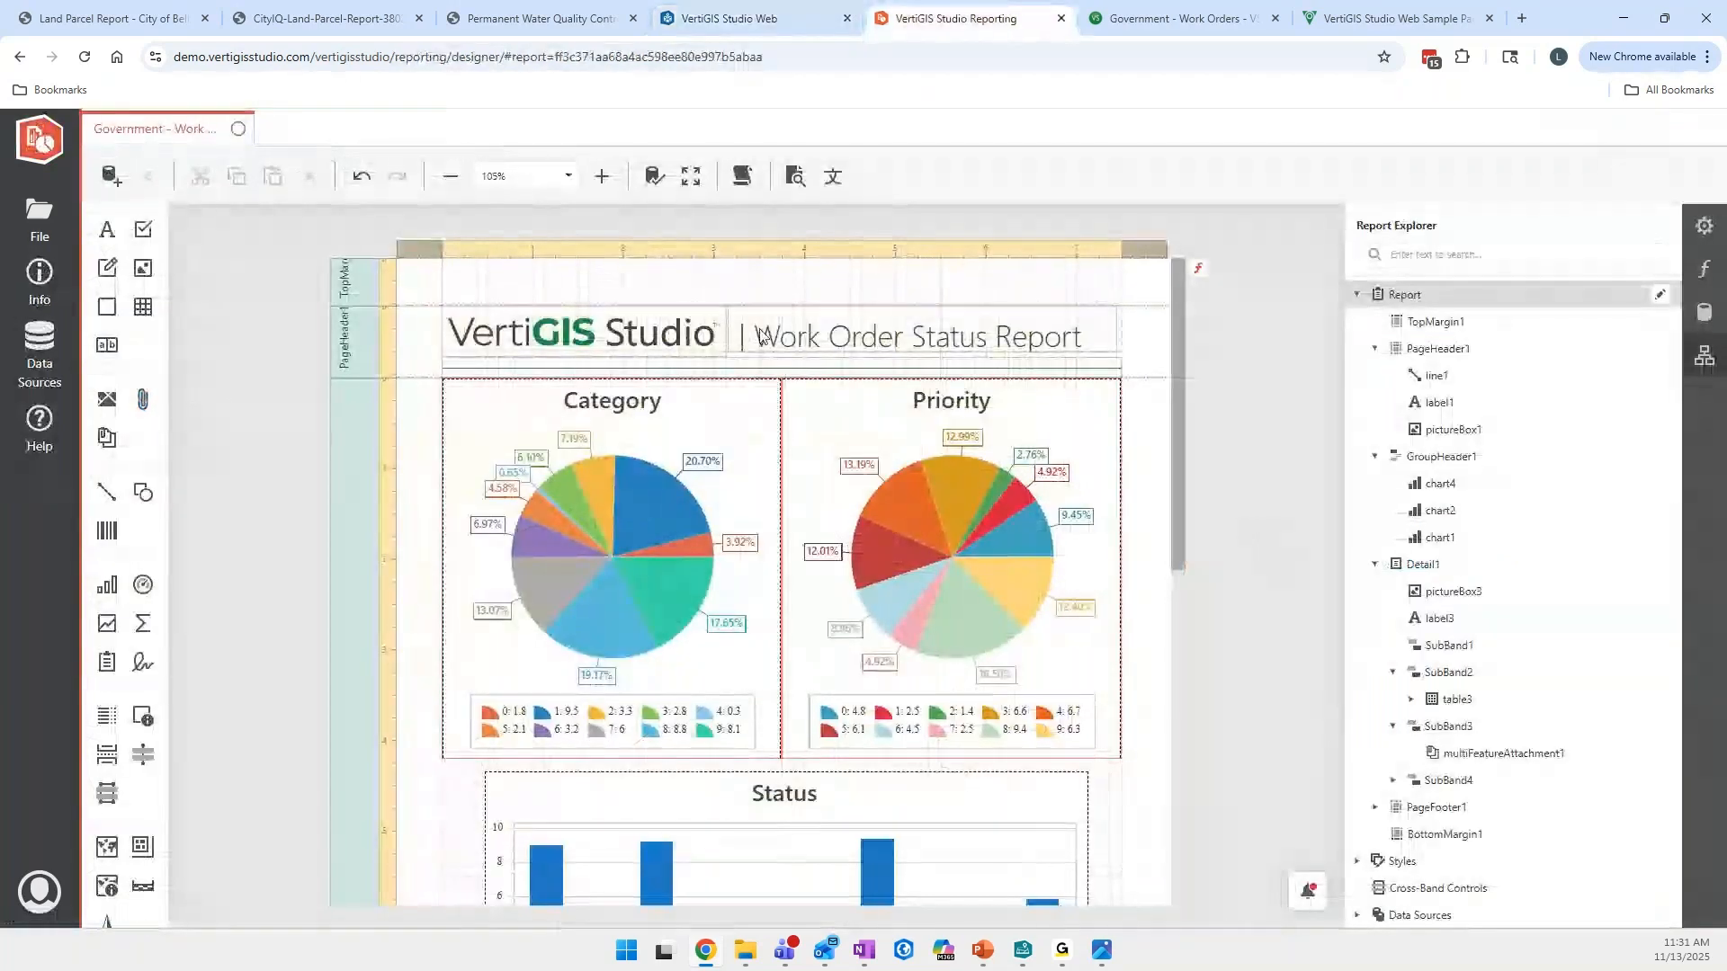
pyautogui.click(781, 18)
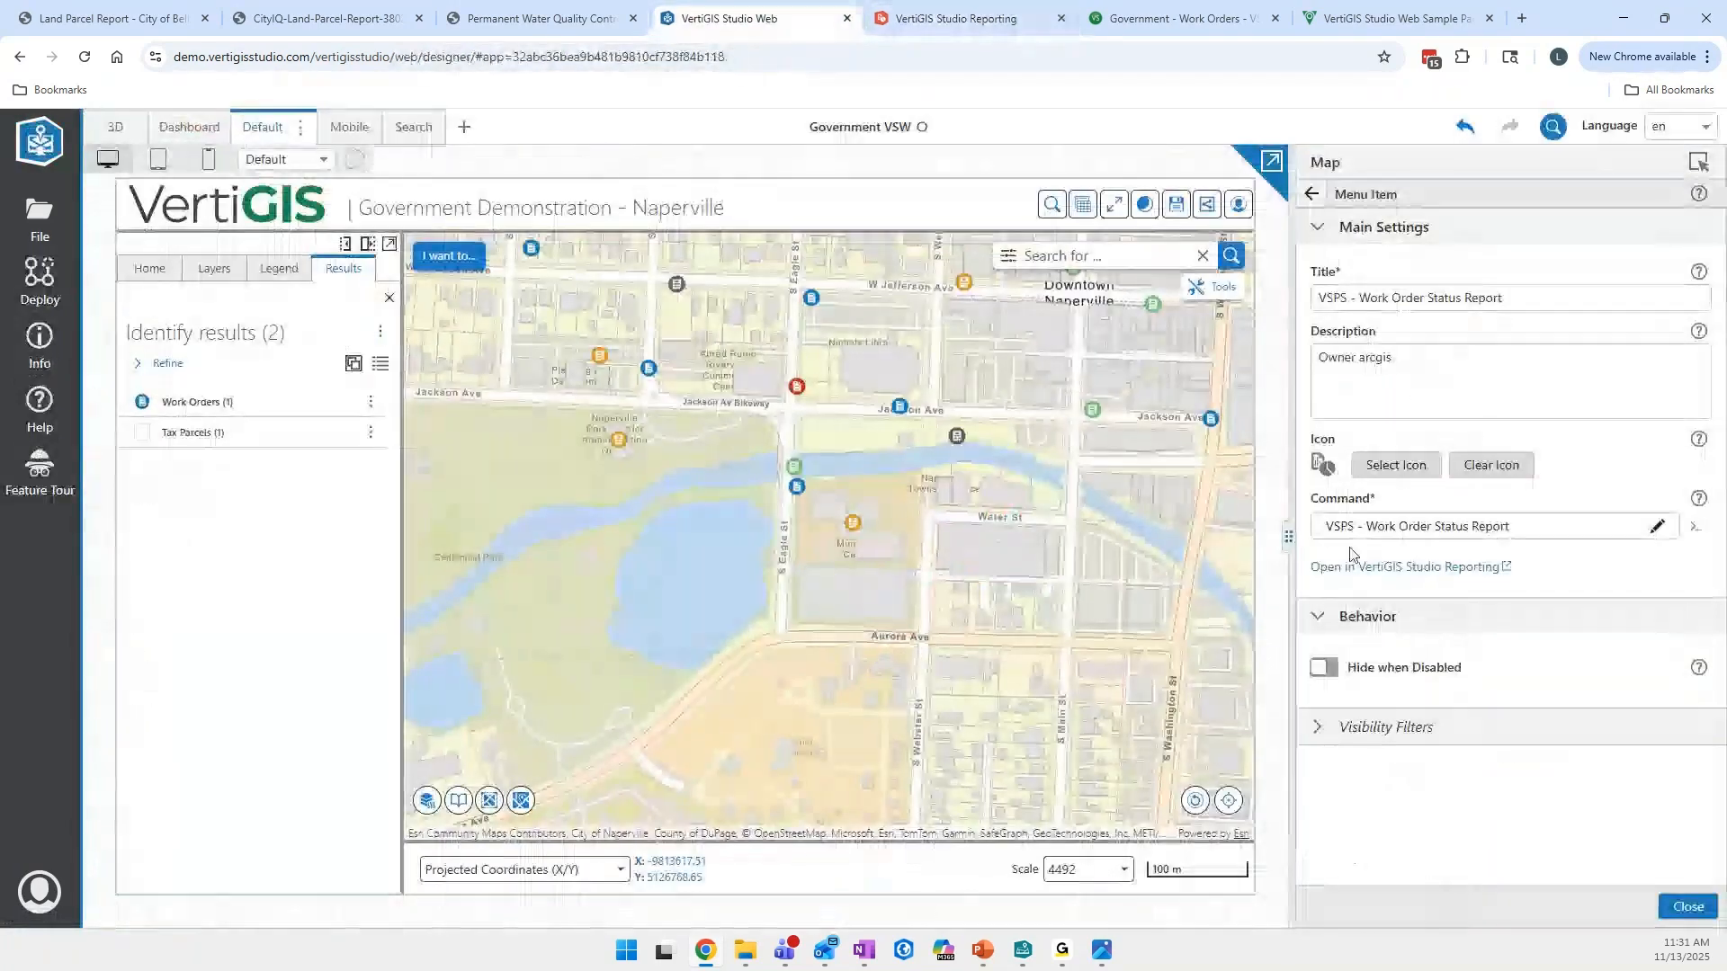
pyautogui.click(1295, 566)
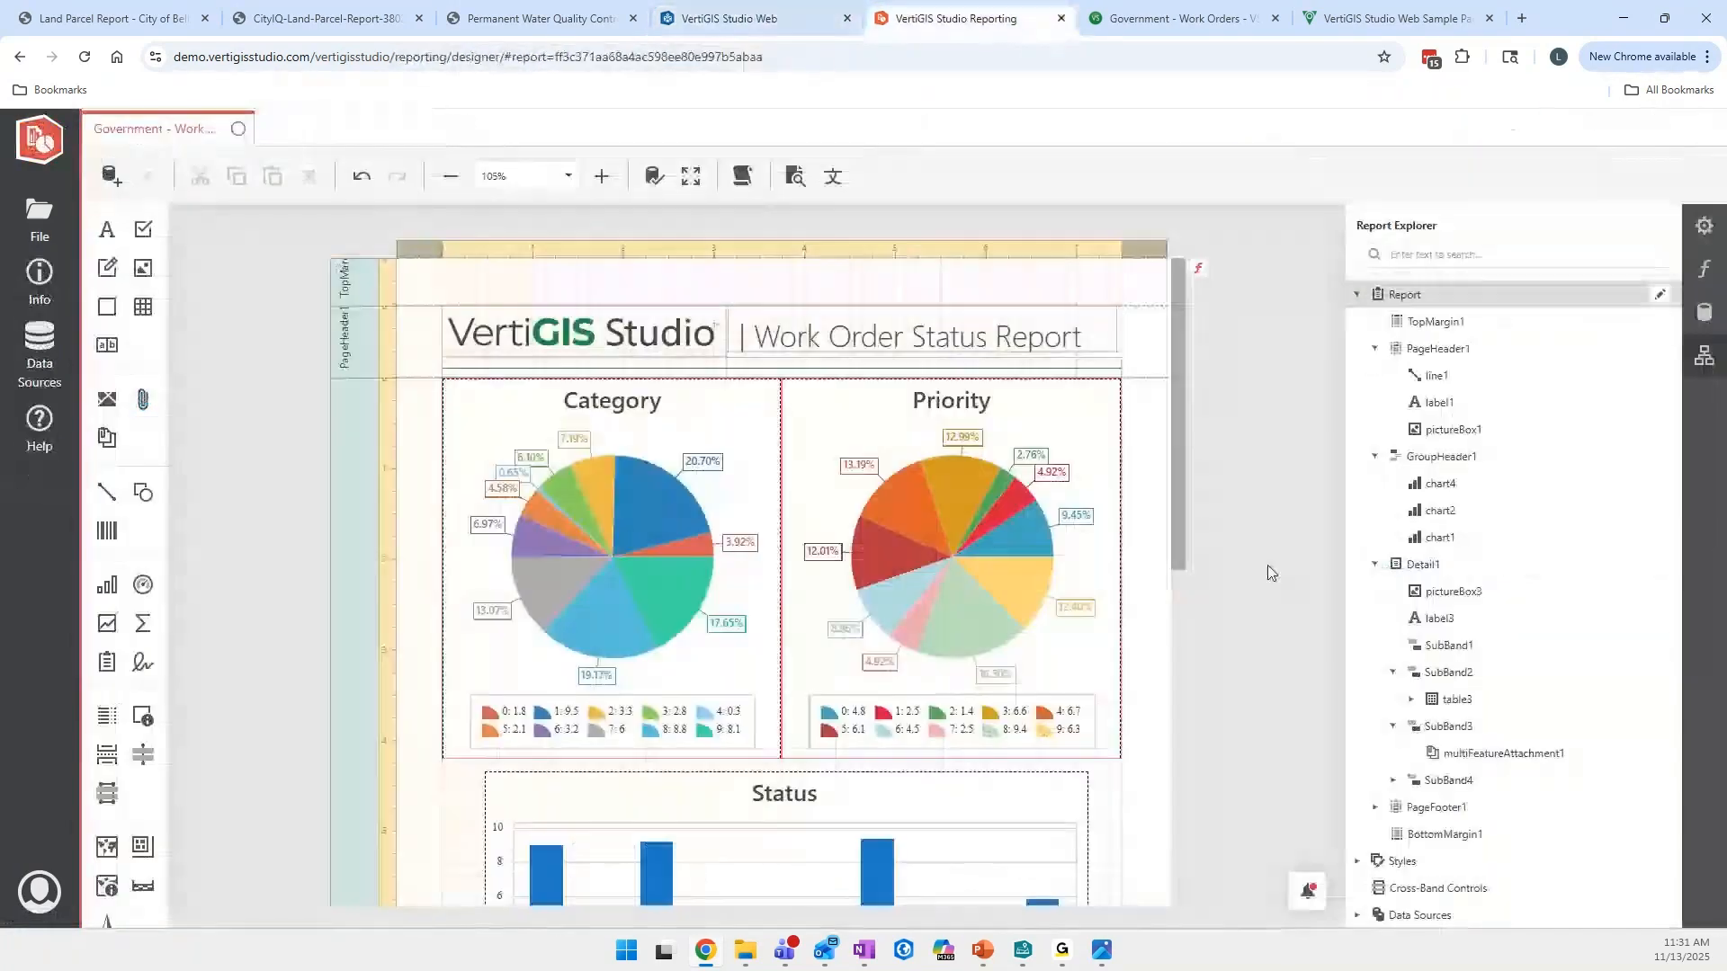
pyautogui.click(39, 216)
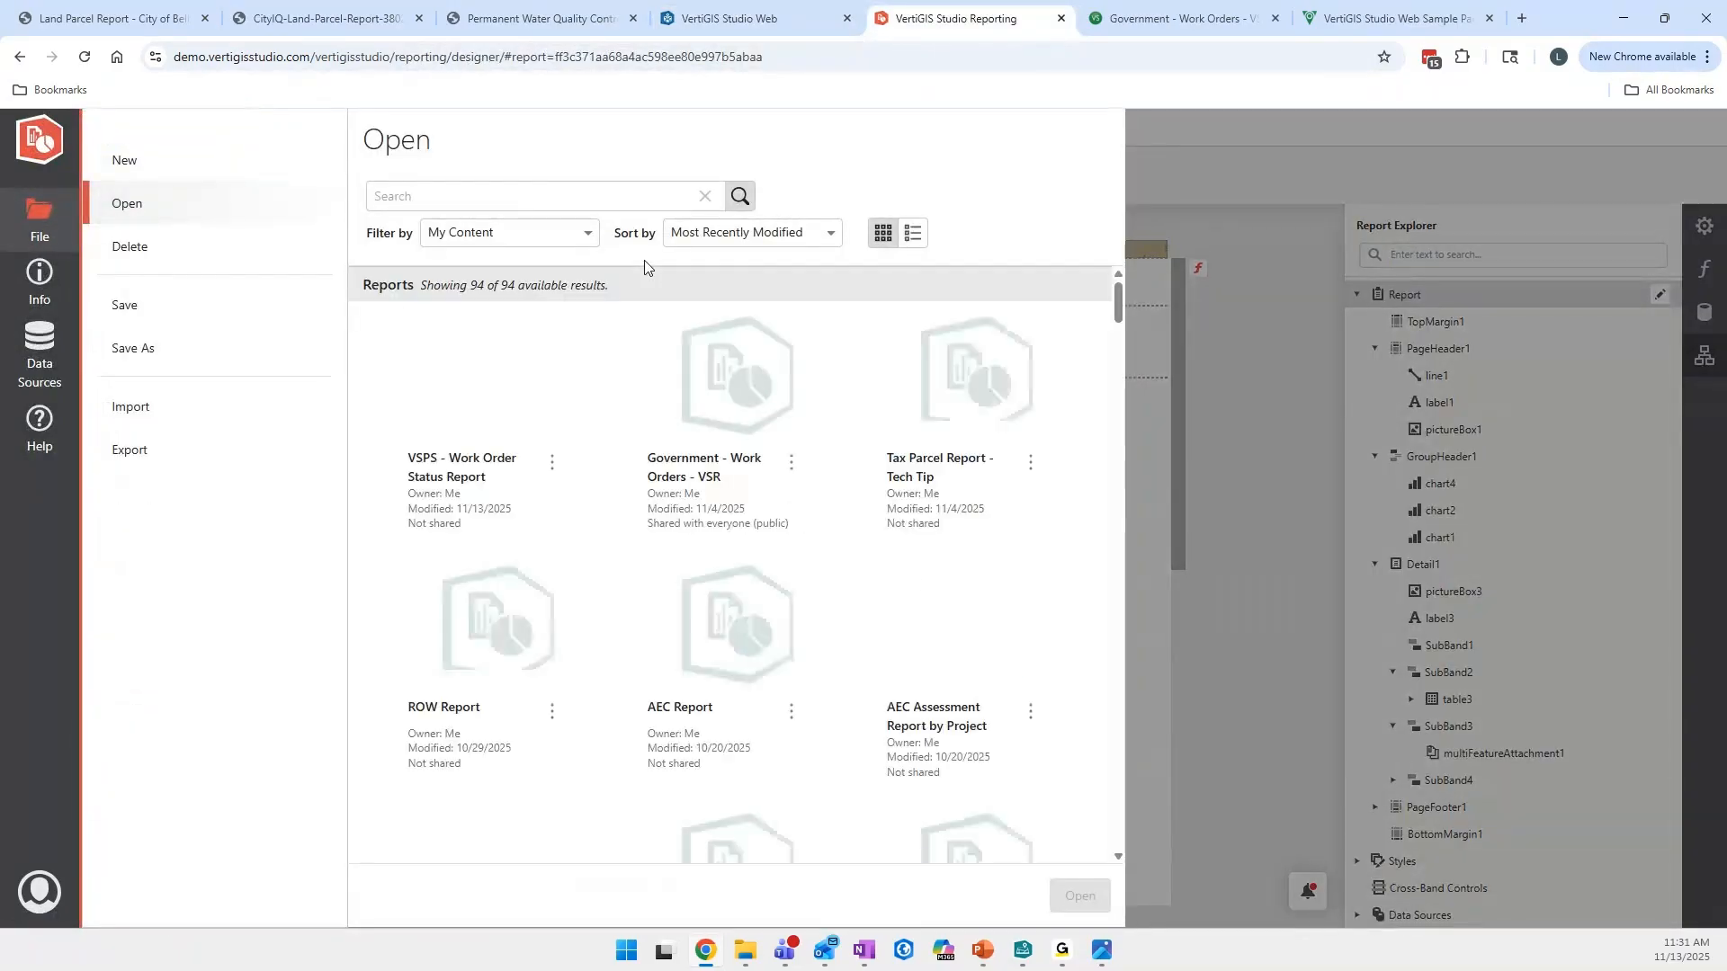
pyautogui.click(1078, 896)
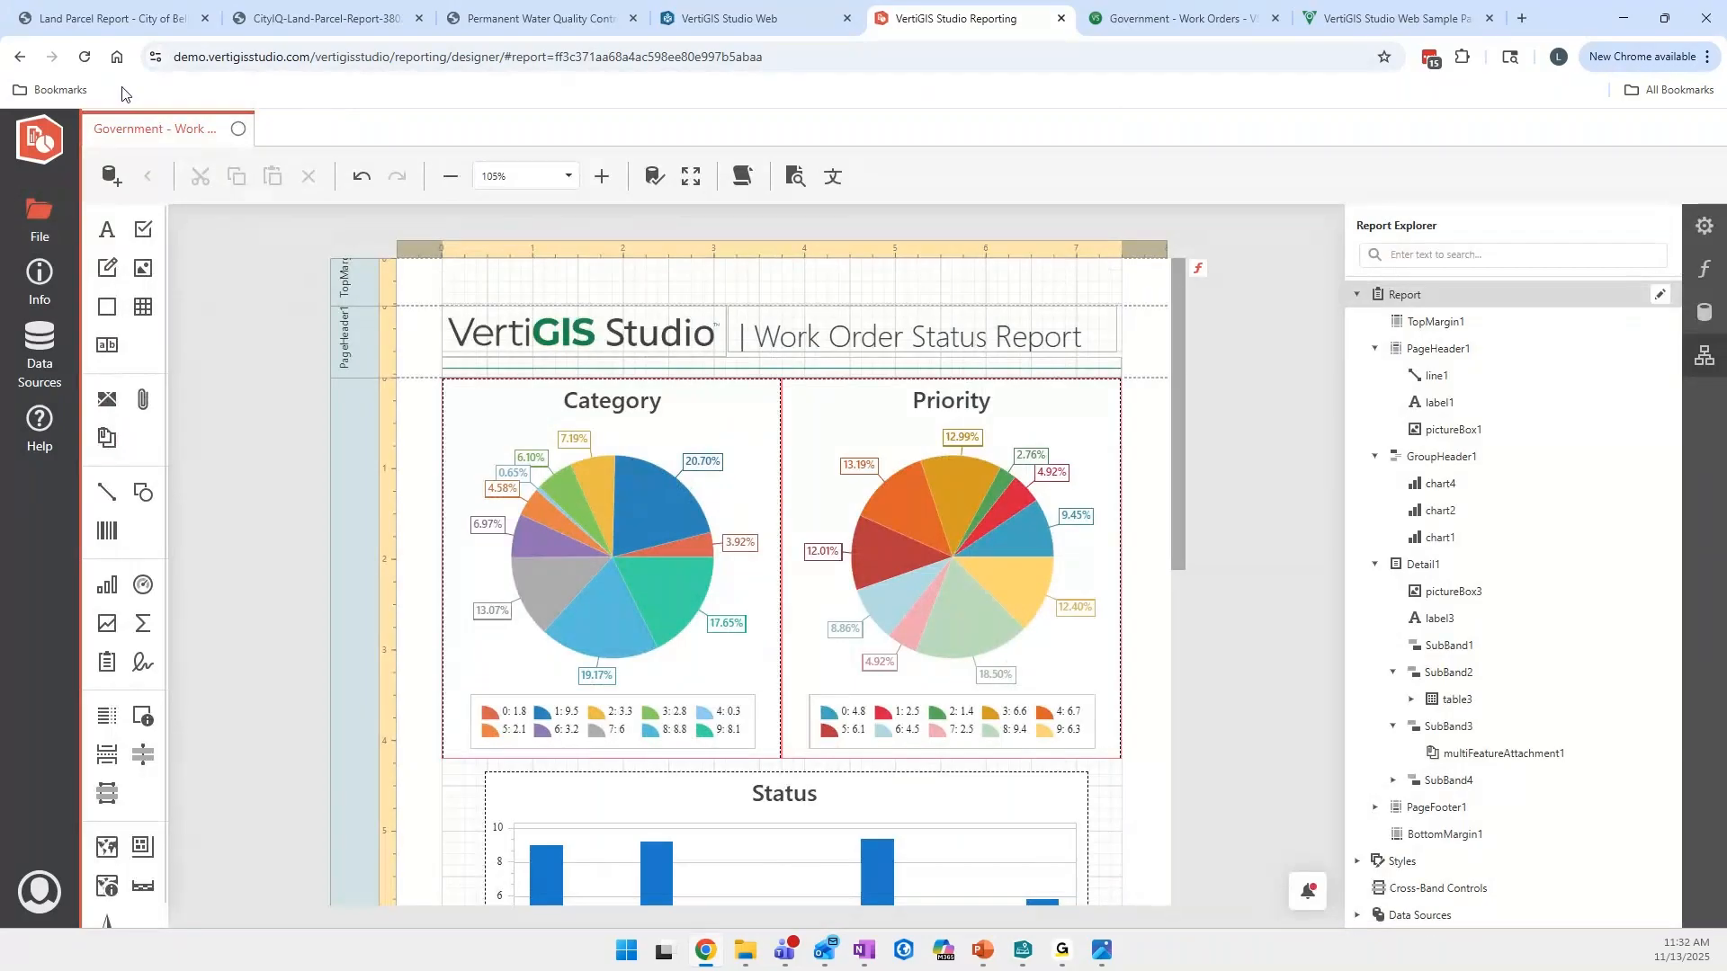
pyautogui.press('F5')
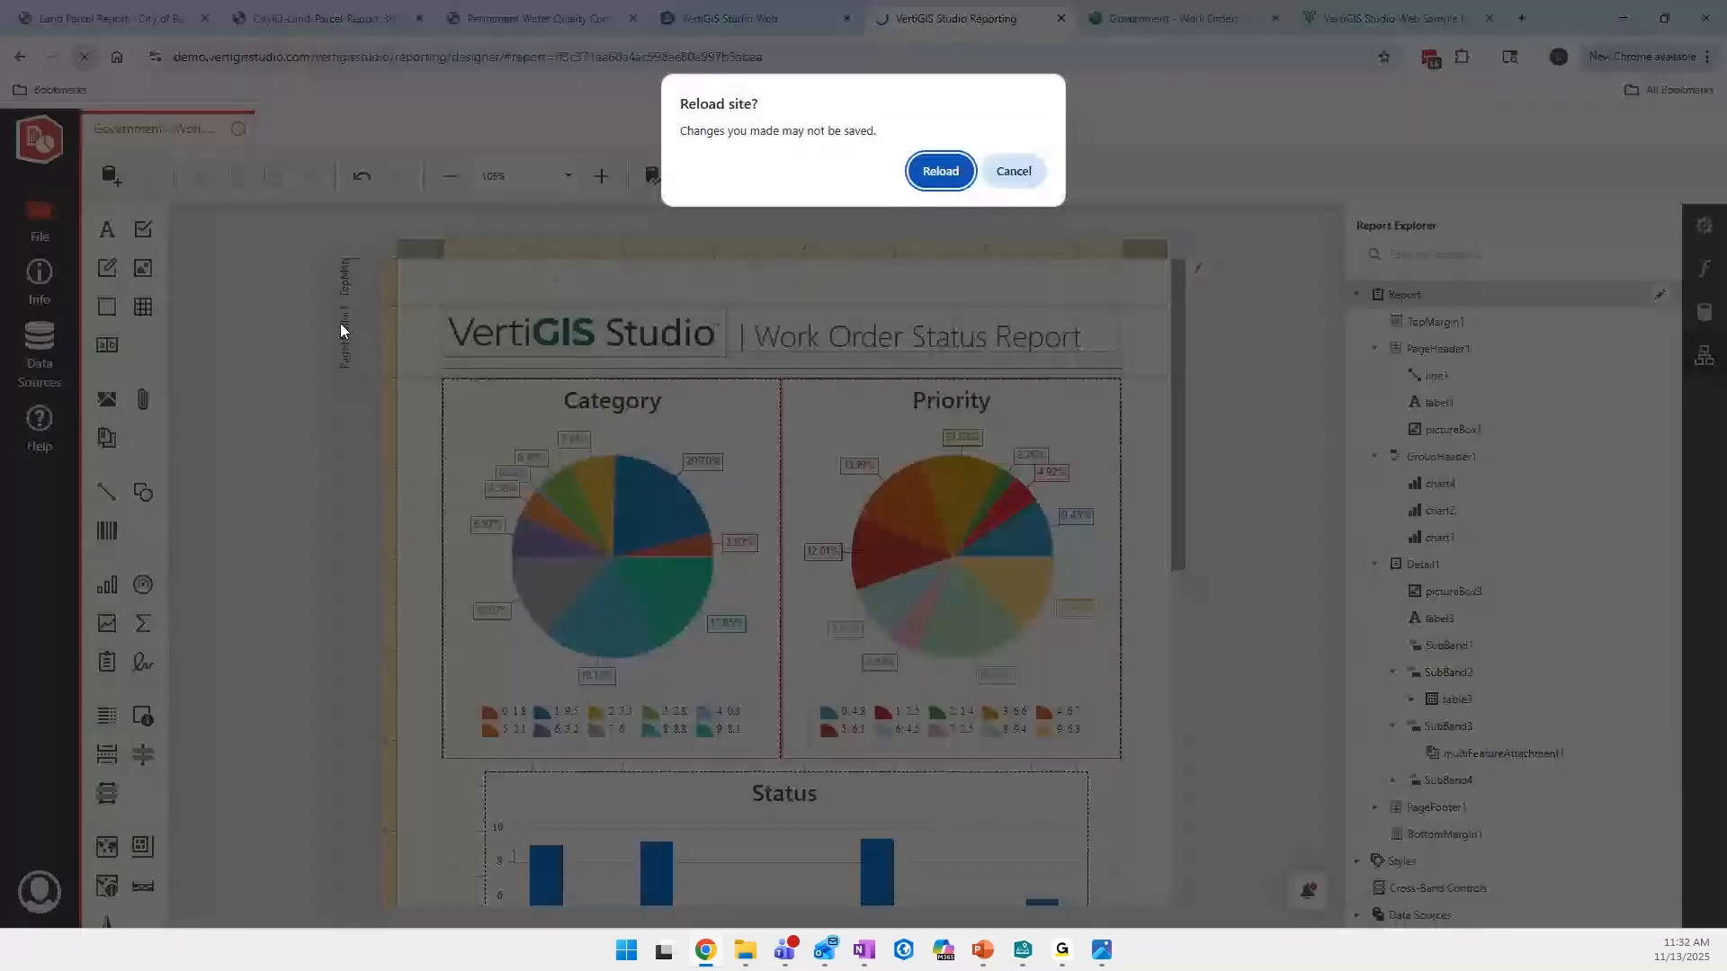
pyautogui.click(938, 175)
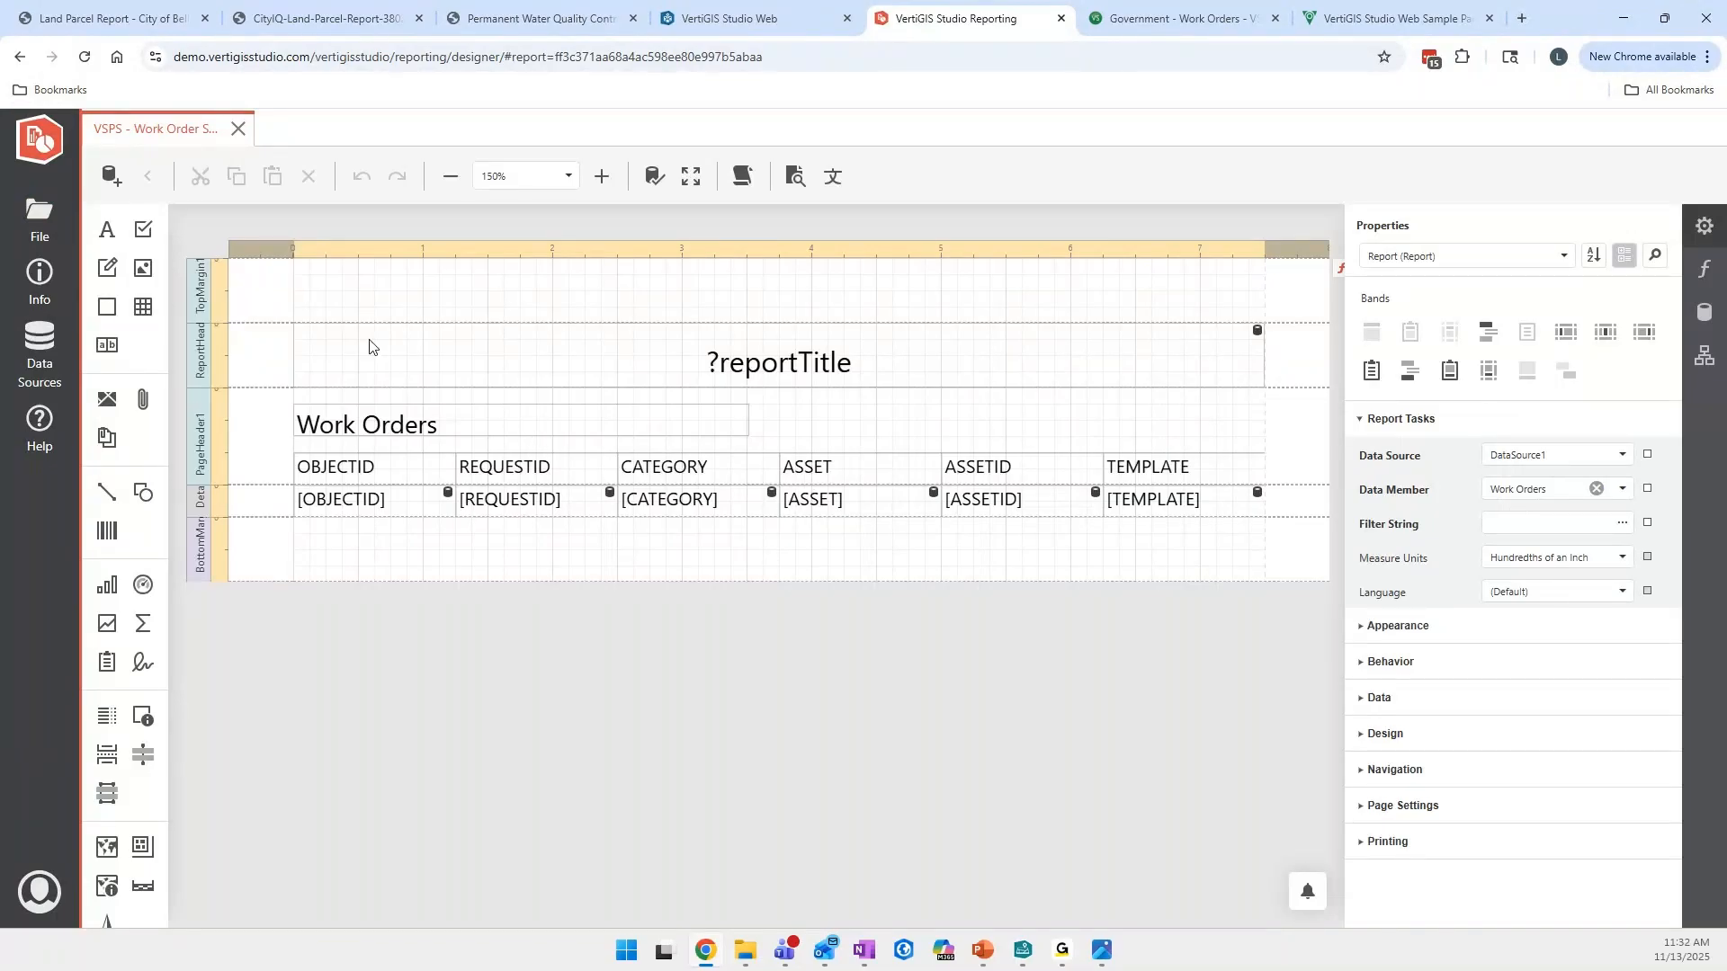
# - Review the VertiGIS Studio Web Sample Package support article, including its resource list, the downloadable ZIP attachment and the page address
pyautogui.click(1364, 27)
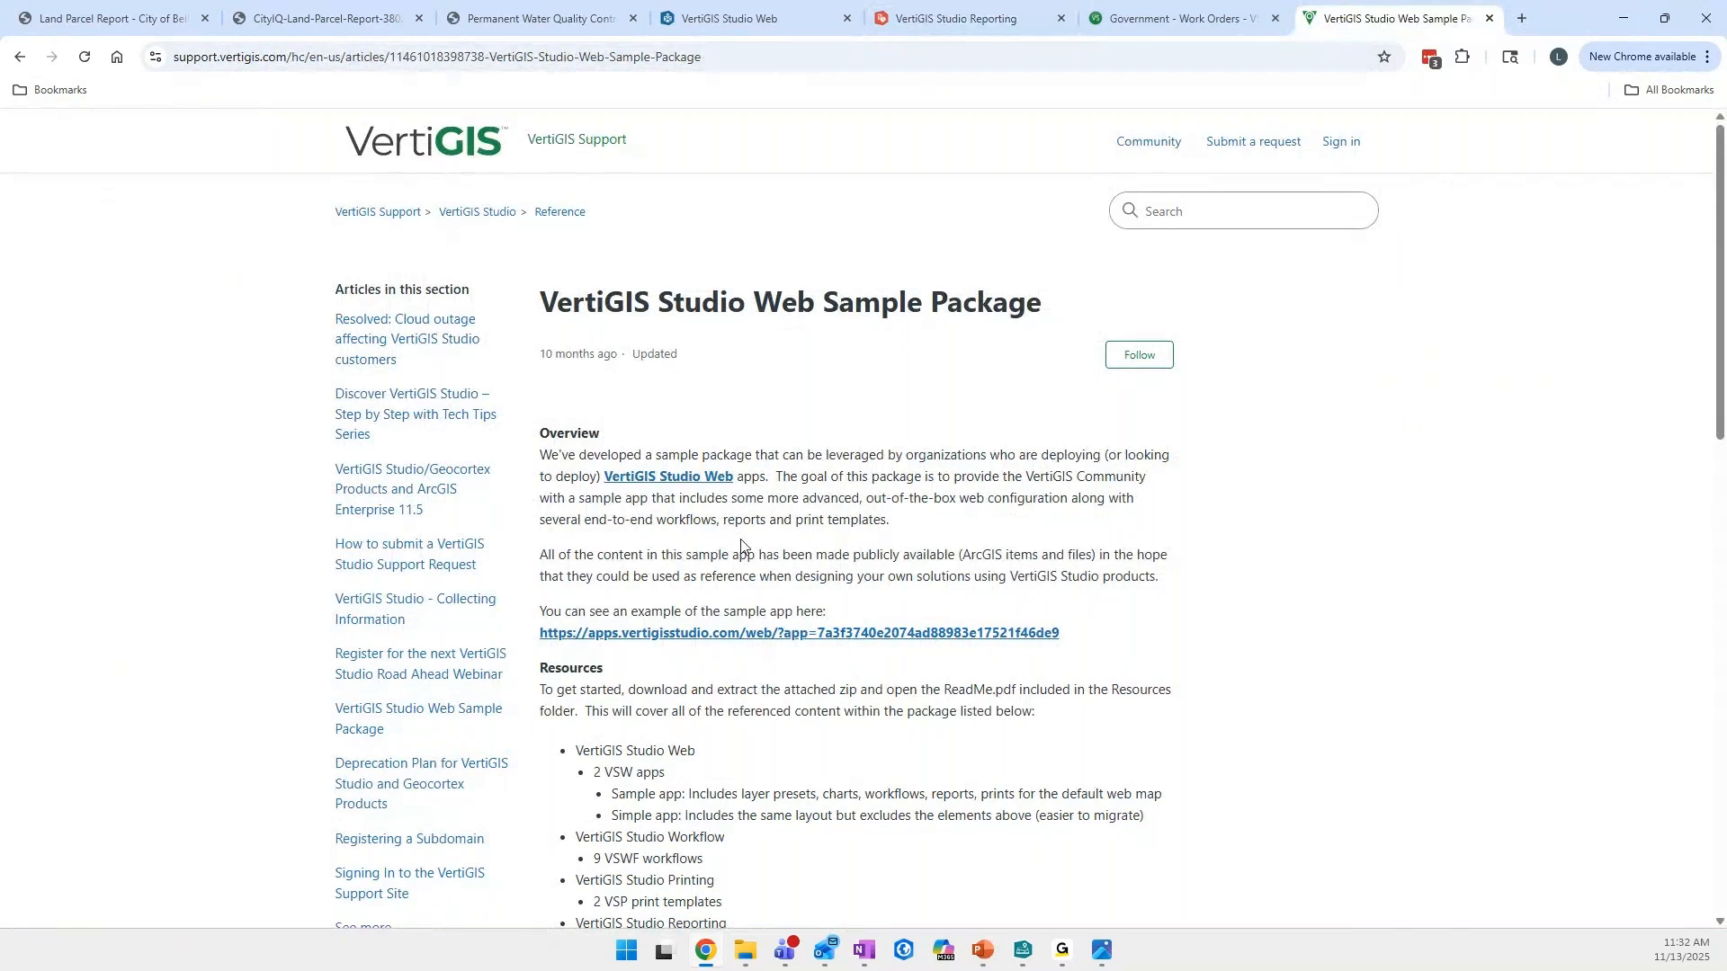
pyautogui.scroll(-3, 741, 546)
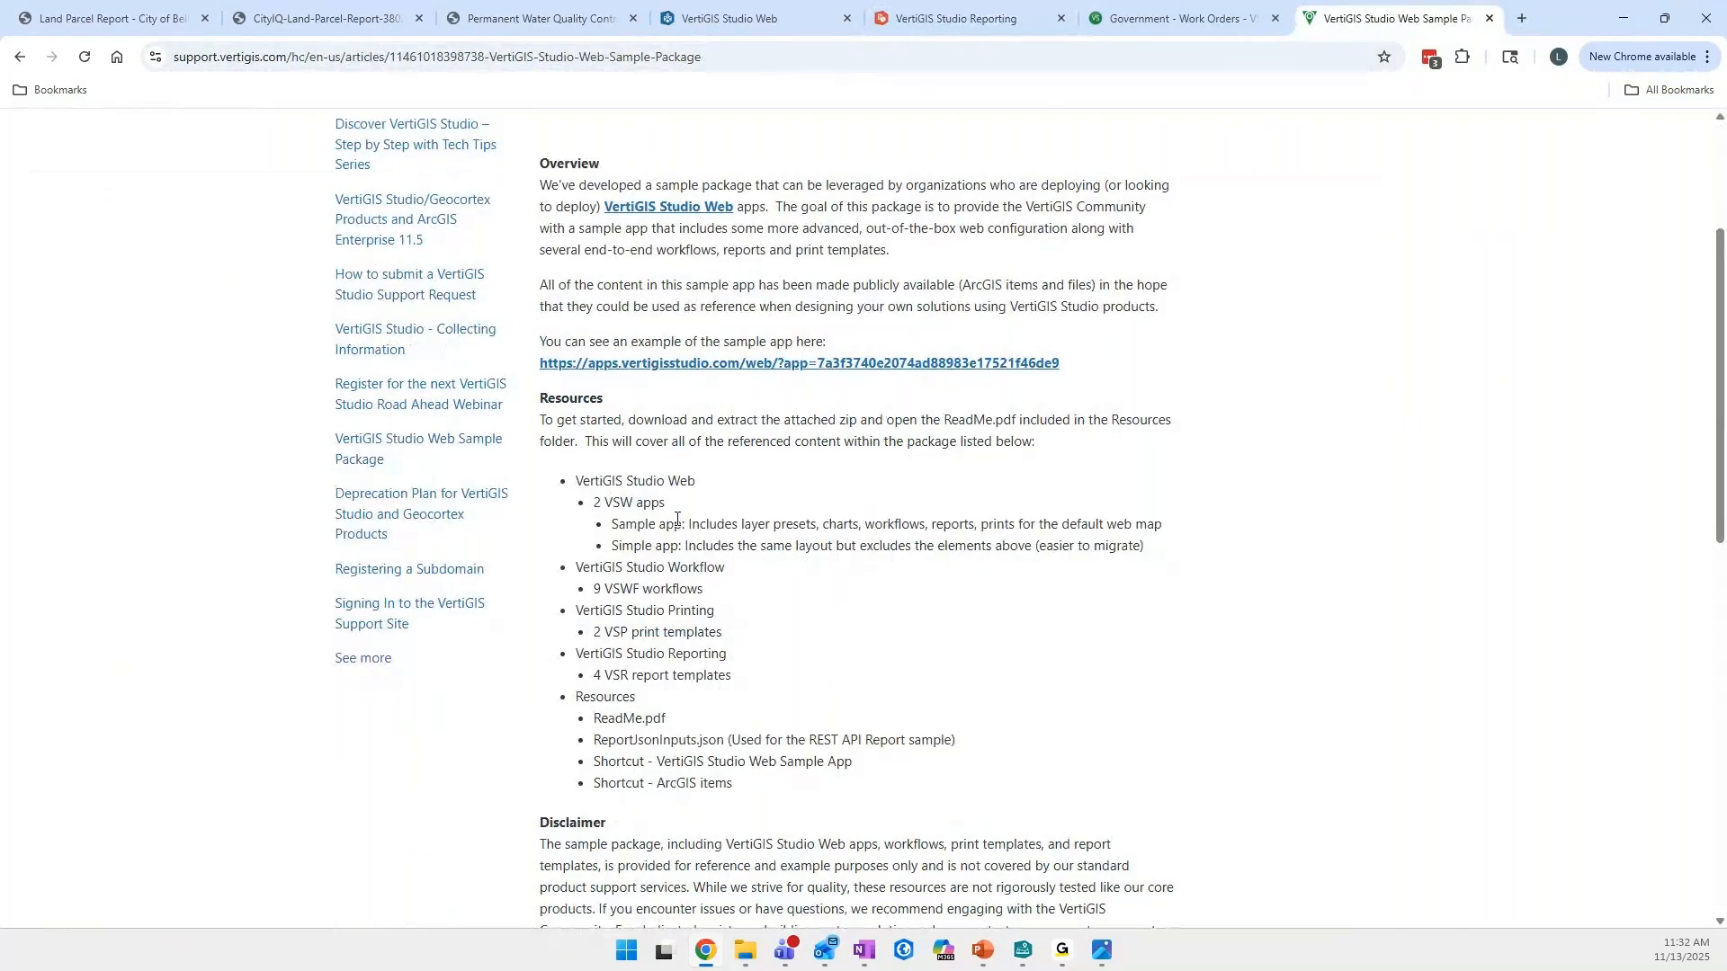
pyautogui.moveTo(576, 568); pyautogui.dragTo(716, 573)
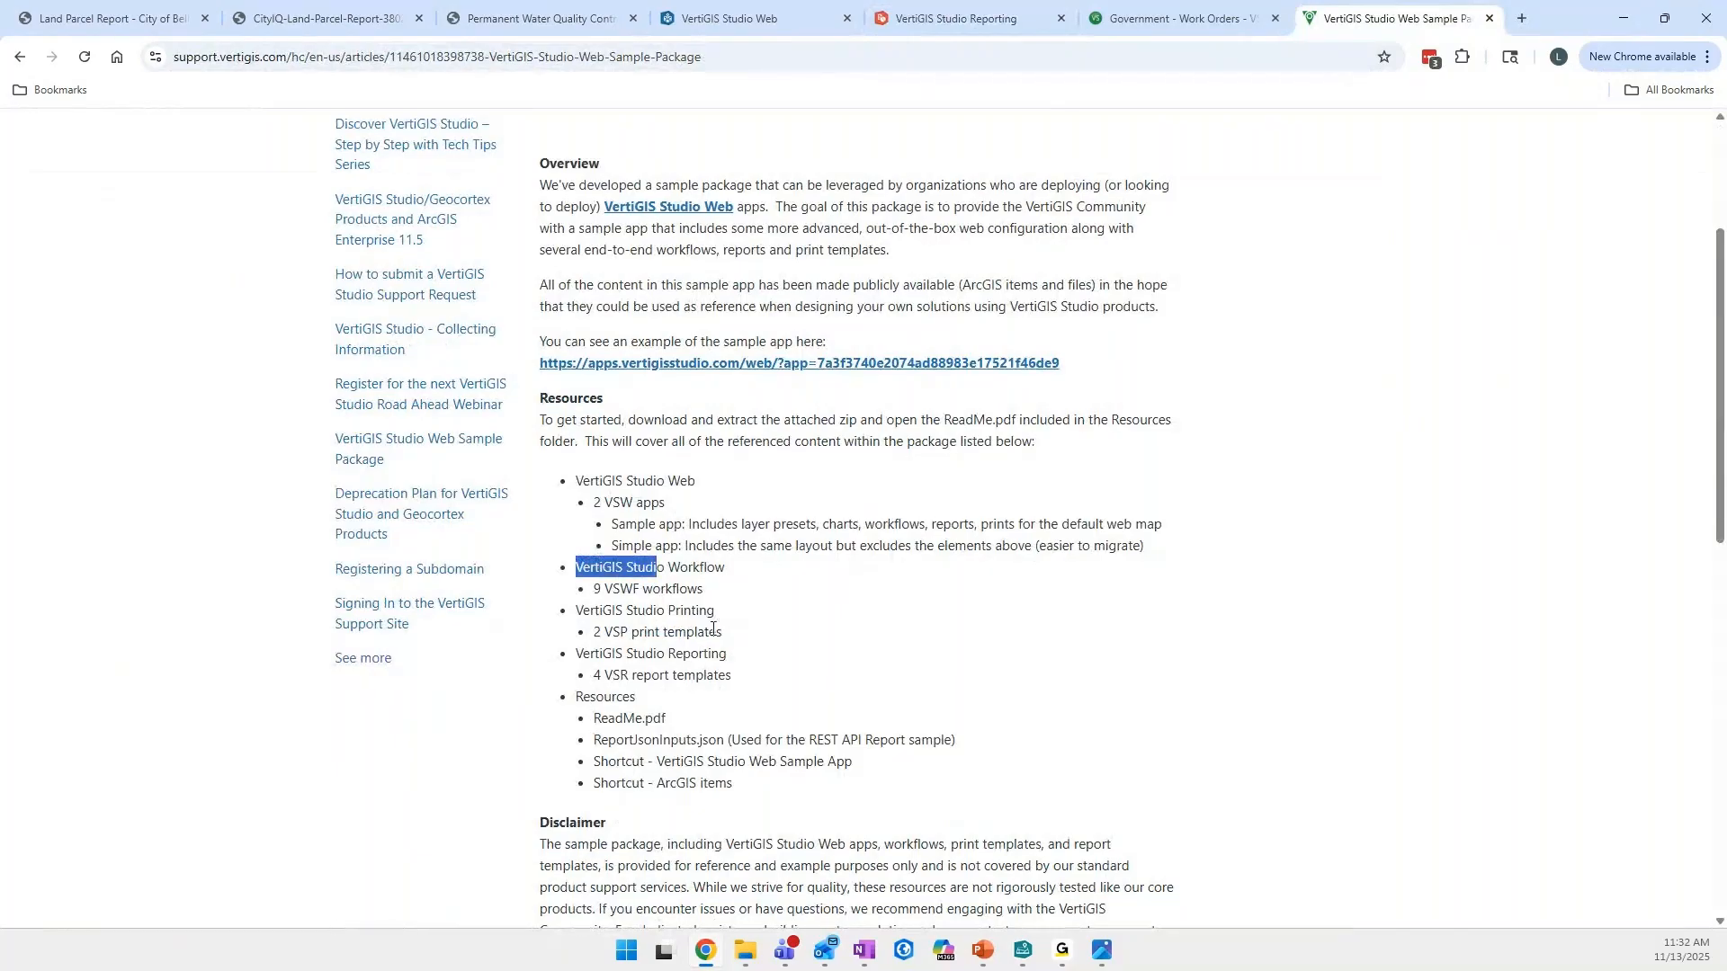
pyautogui.click(665, 657)
pyautogui.scroll(-1, 735, 663)
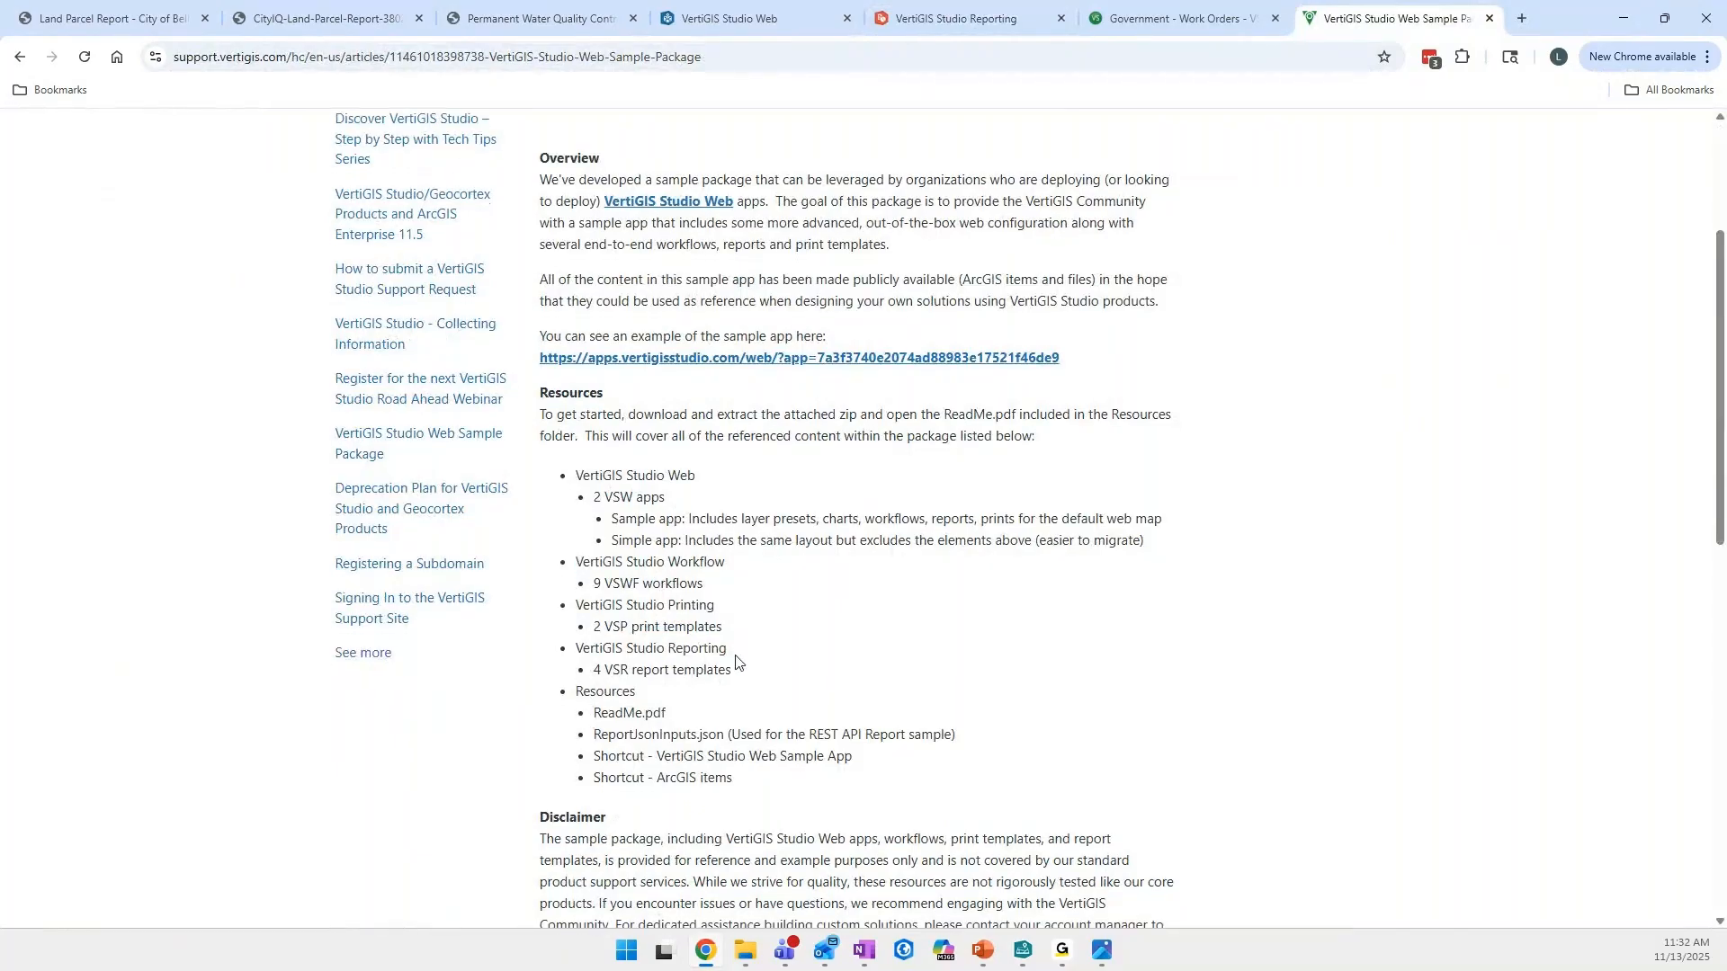
pyautogui.moveTo(594, 587); pyautogui.dragTo(668, 587)
pyautogui.click(676, 587)
pyautogui.scroll(-2, 691, 586)
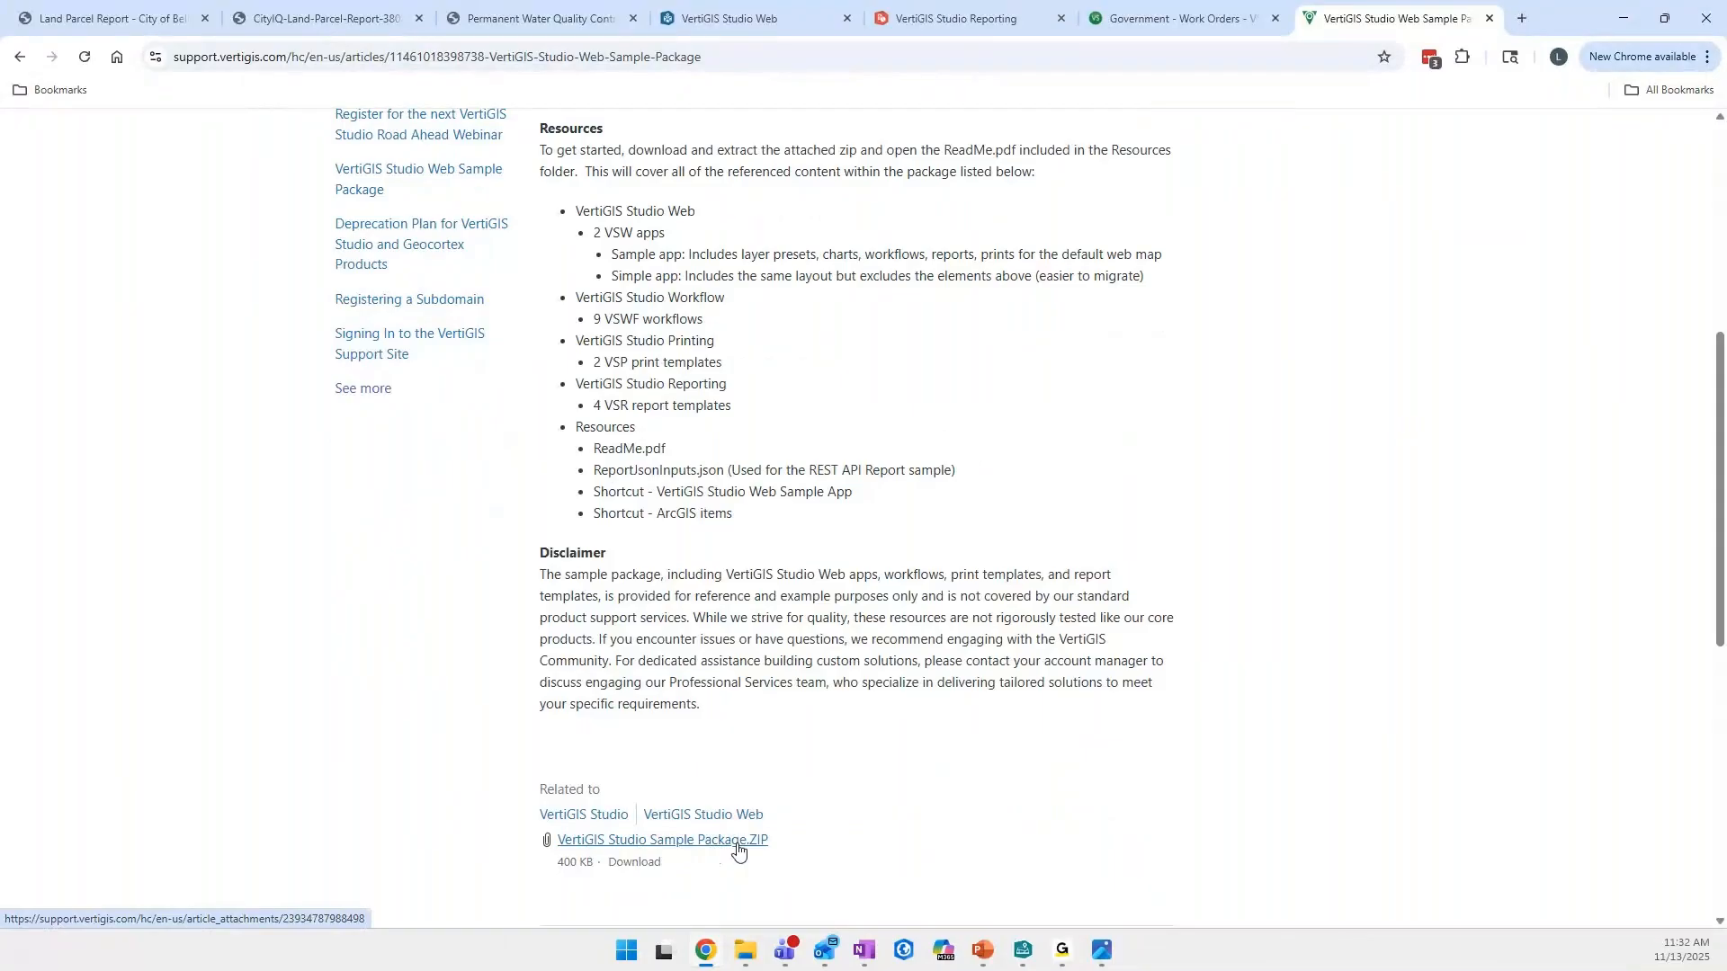
pyautogui.scroll(6, 828, 752)
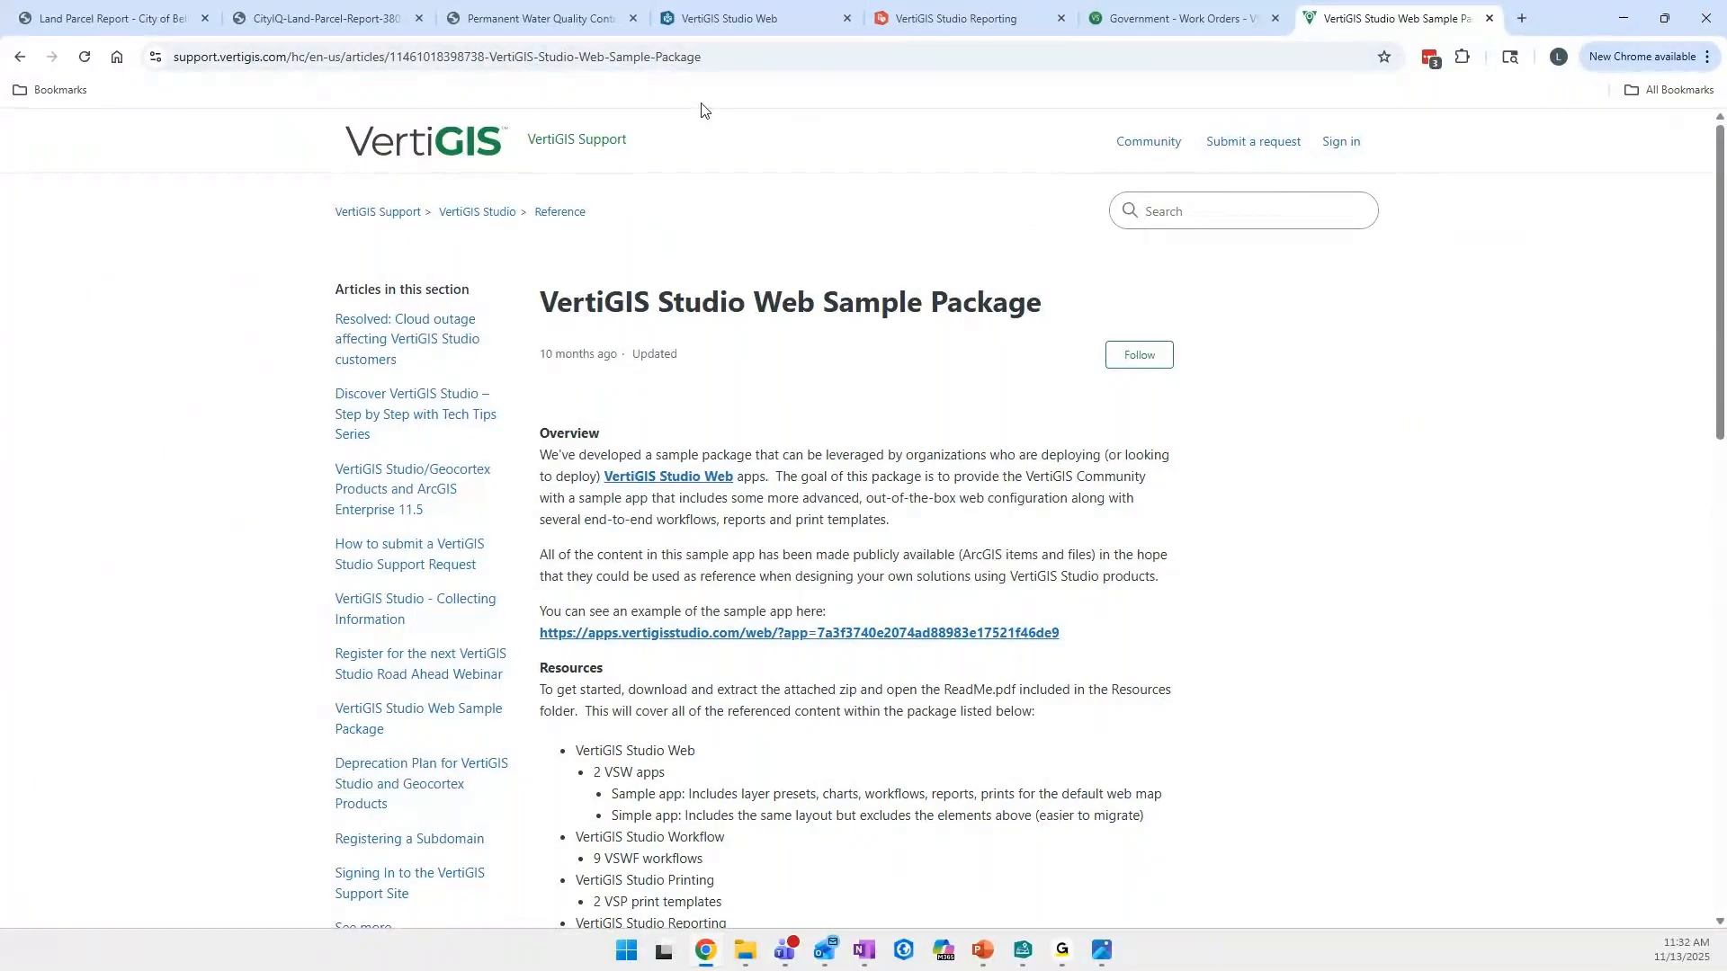
pyautogui.click(630, 56)
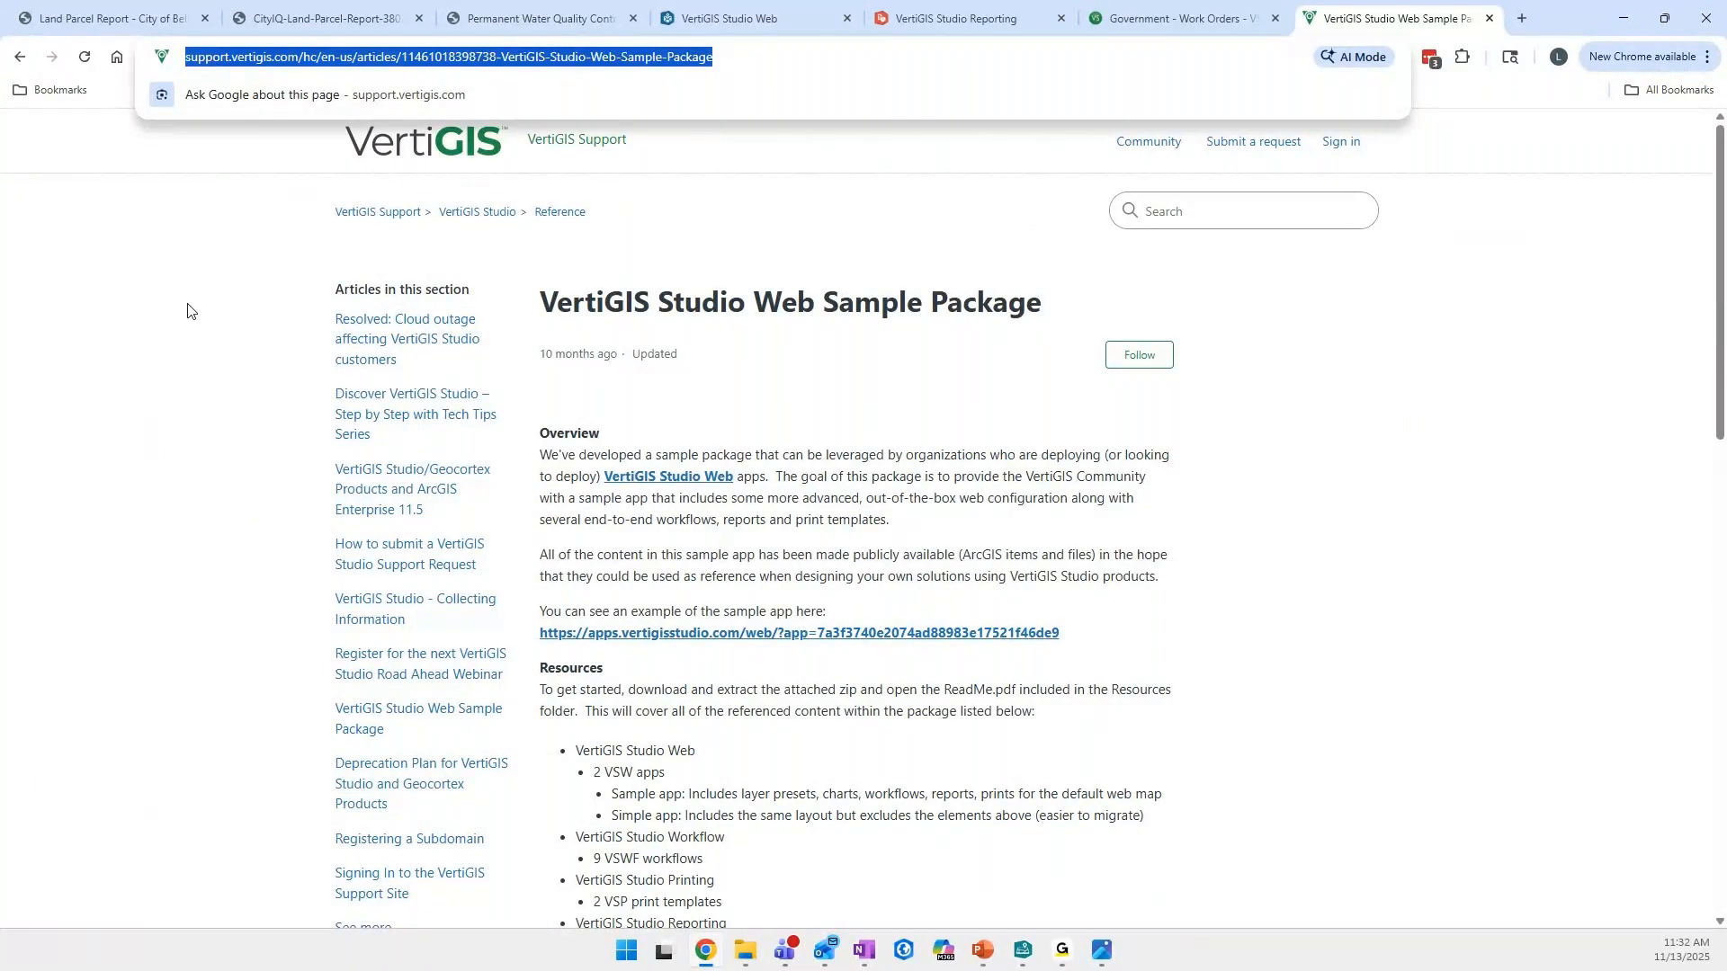
pyautogui.click(674, 260)
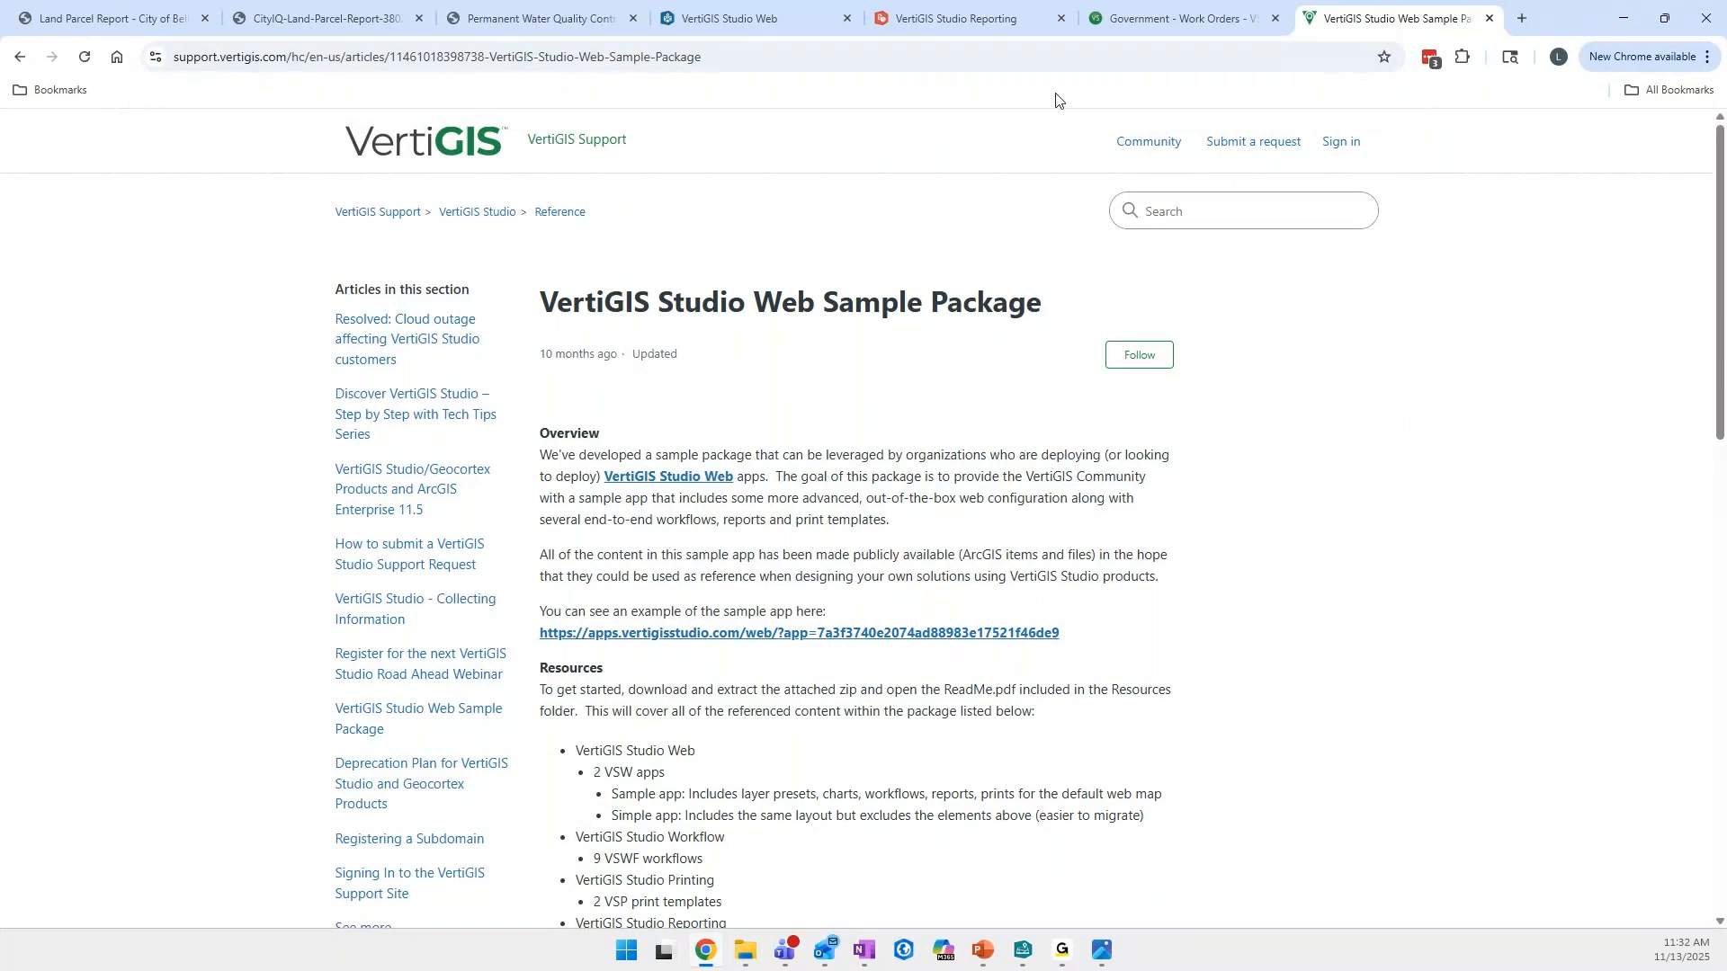
# - Return to the report designer and import the report file VertiGIS Studio Reporting - Buildings.json from the Desktop
pyautogui.click(1002, 27)
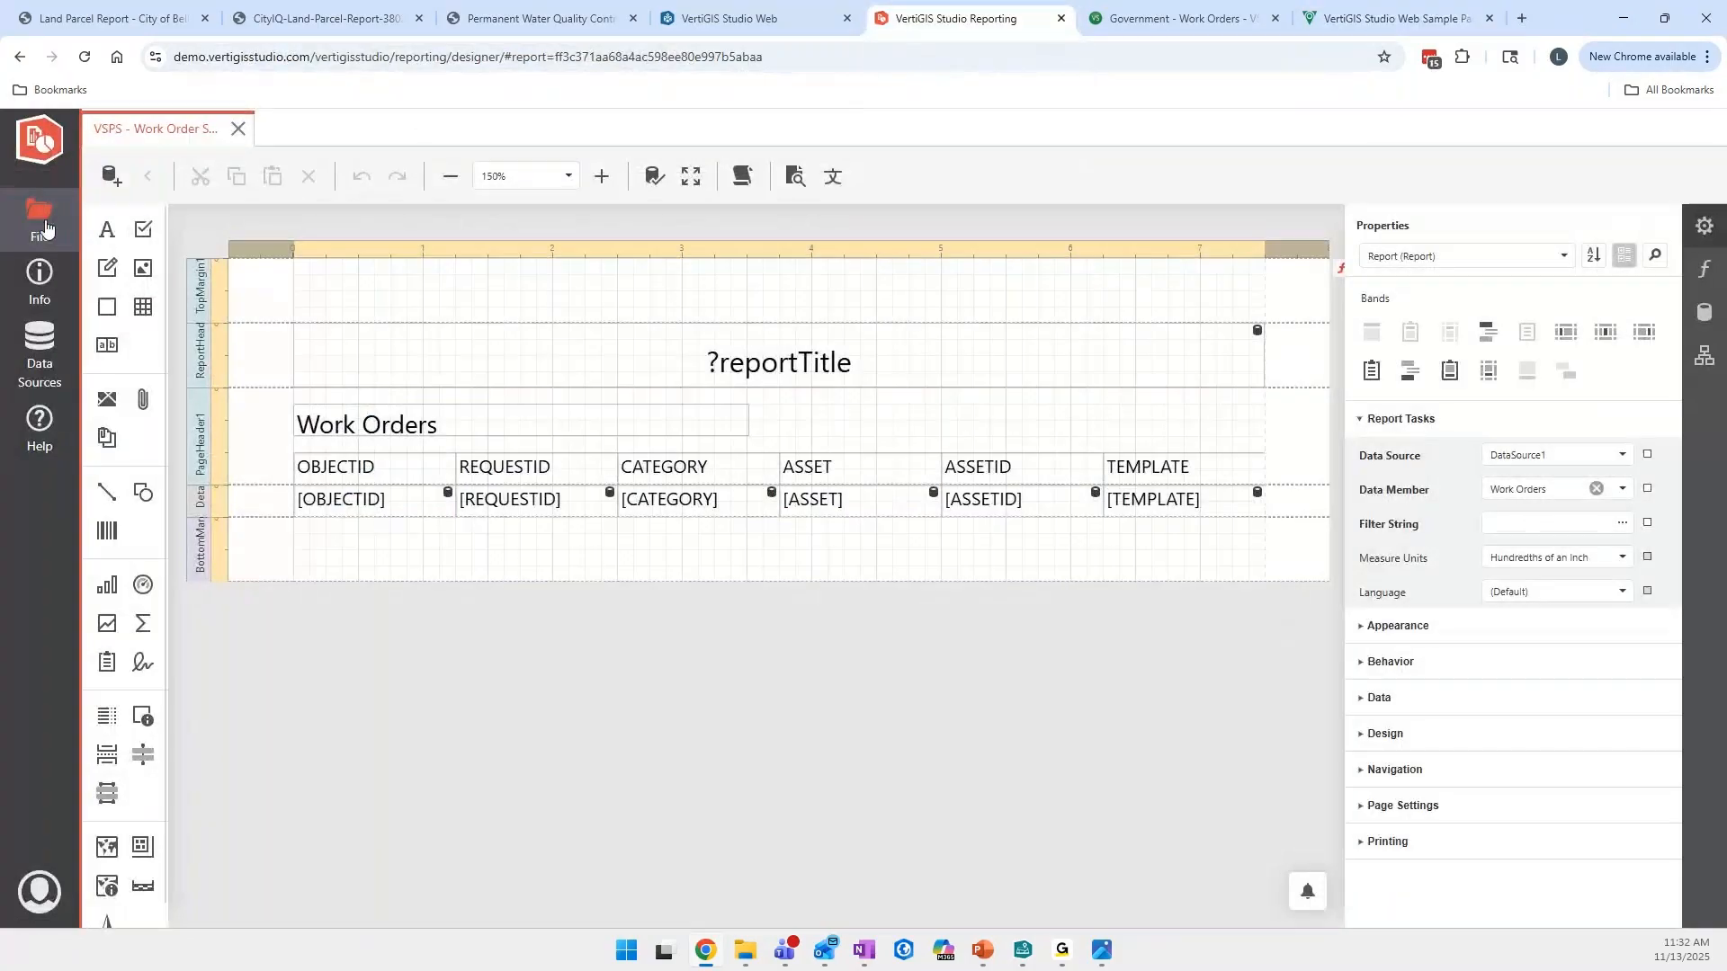
pyautogui.click(39, 216)
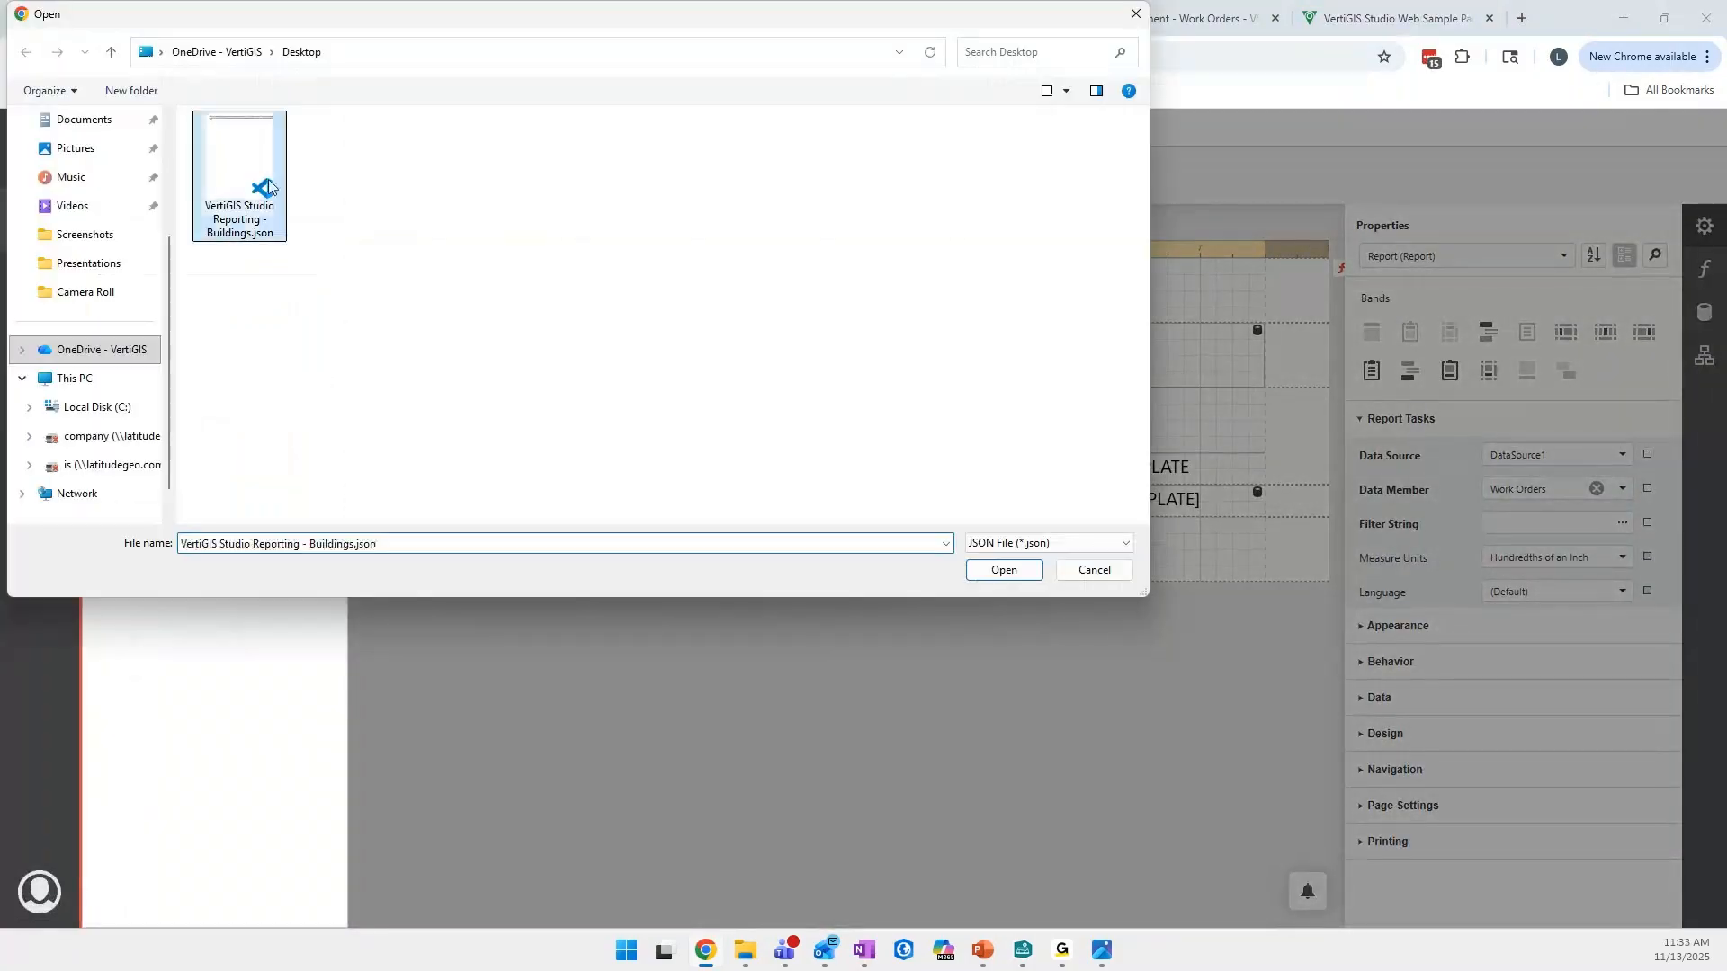
pyautogui.click(220, 223)
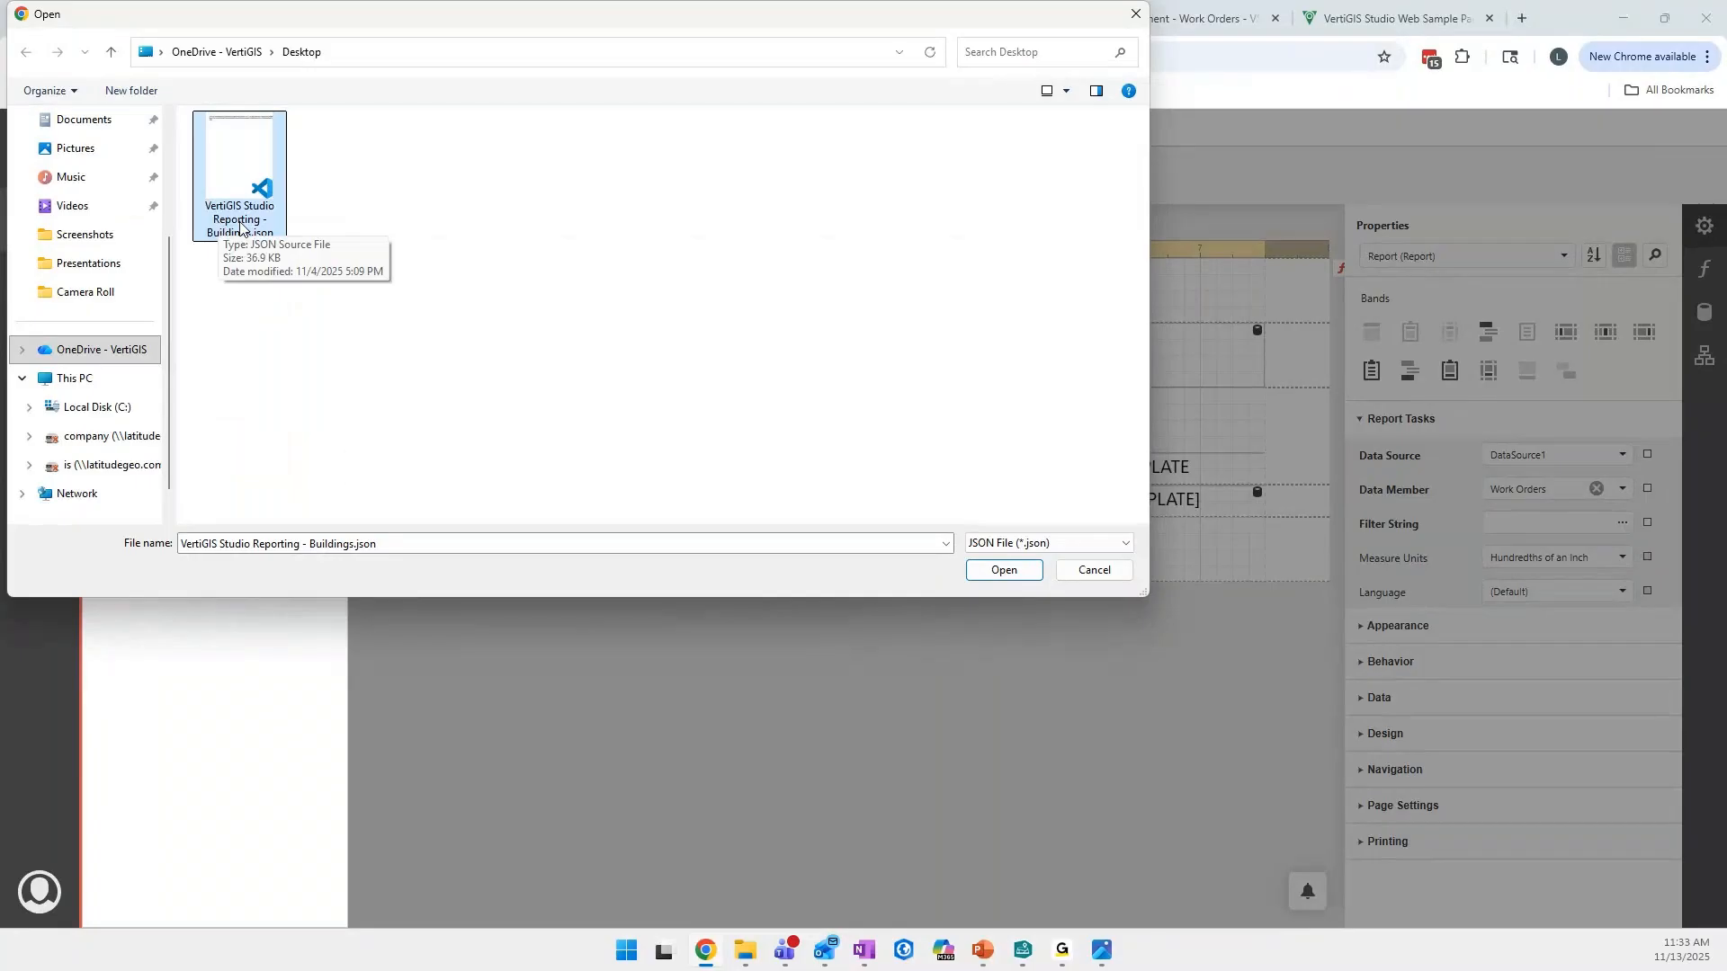
pyautogui.click(1002, 570)
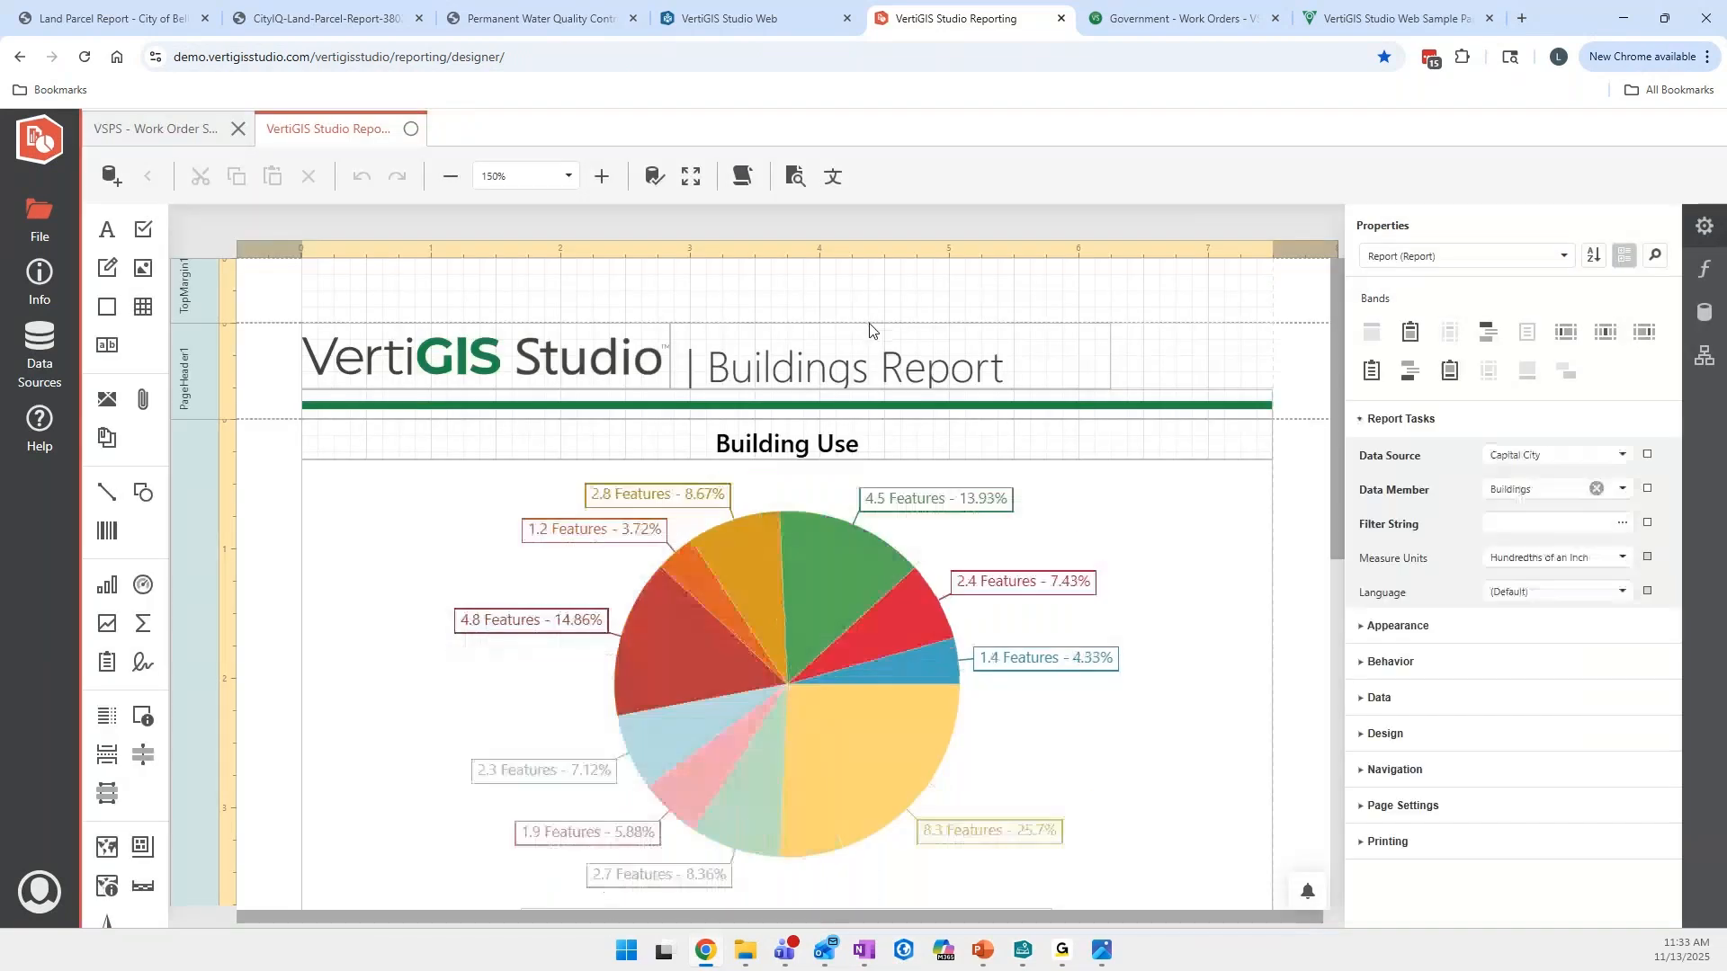
# - Examine the Buildings report's page header and Building Use pie chart in full screen at 115% zoom
pyautogui.click(450, 184)
pyautogui.click(450, 184)
pyautogui.click(450, 184)
pyautogui.click(451, 184)
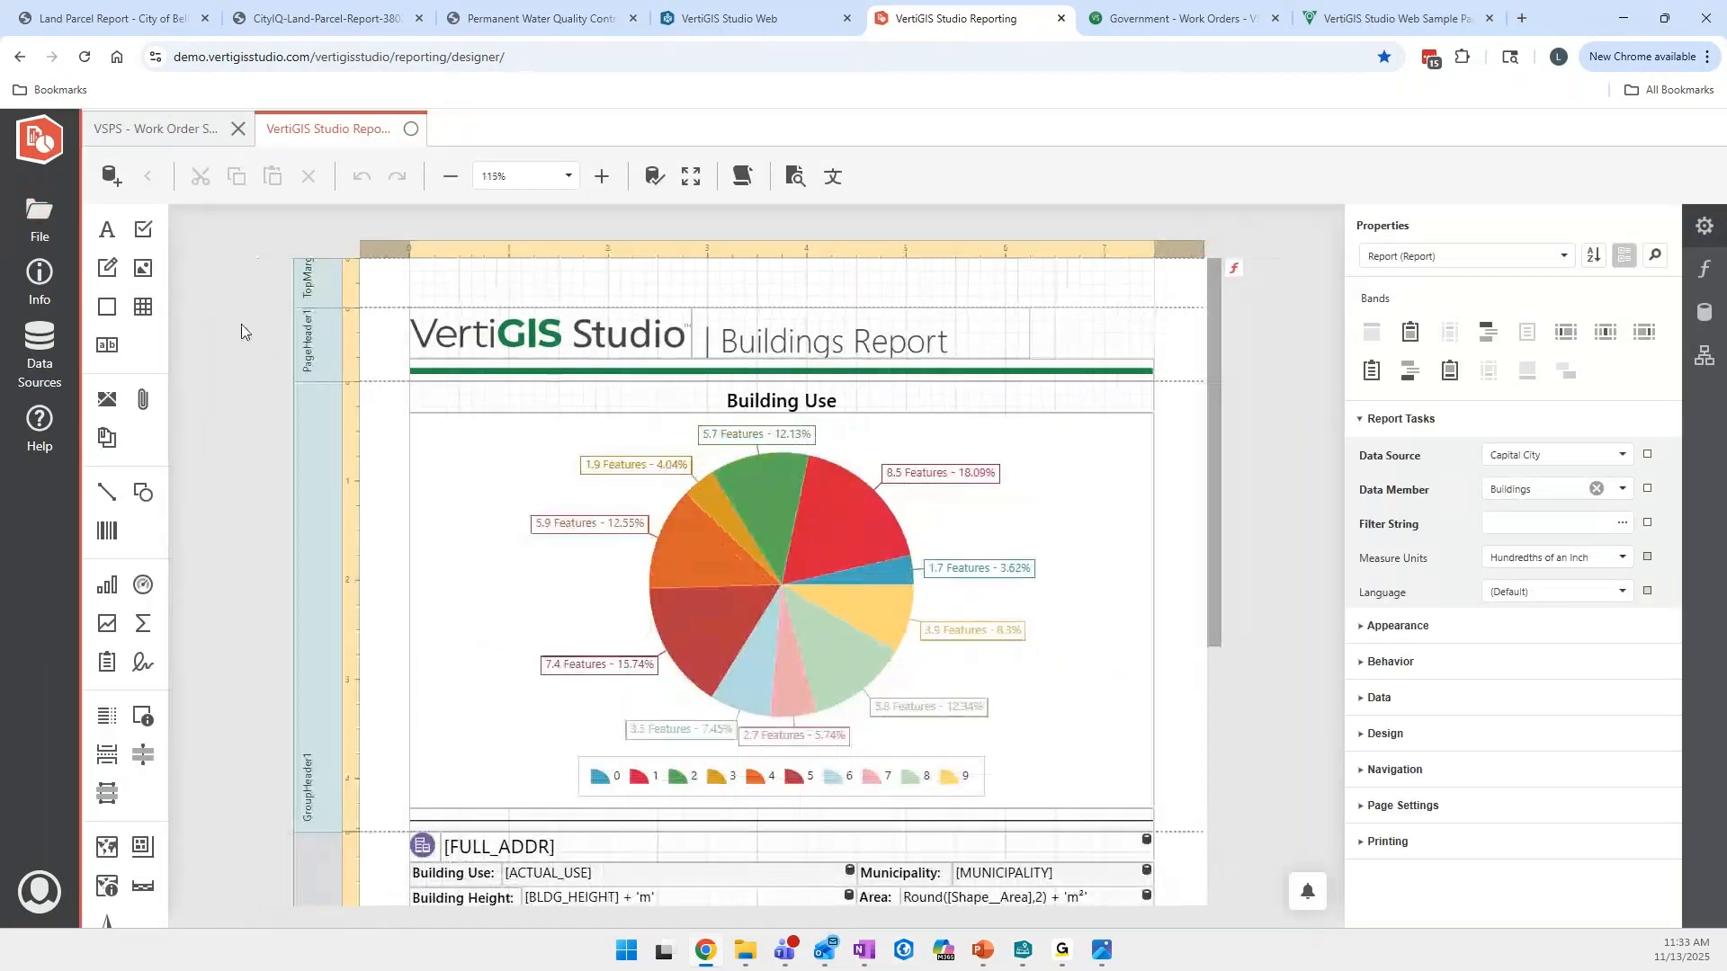
pyautogui.press('F11')
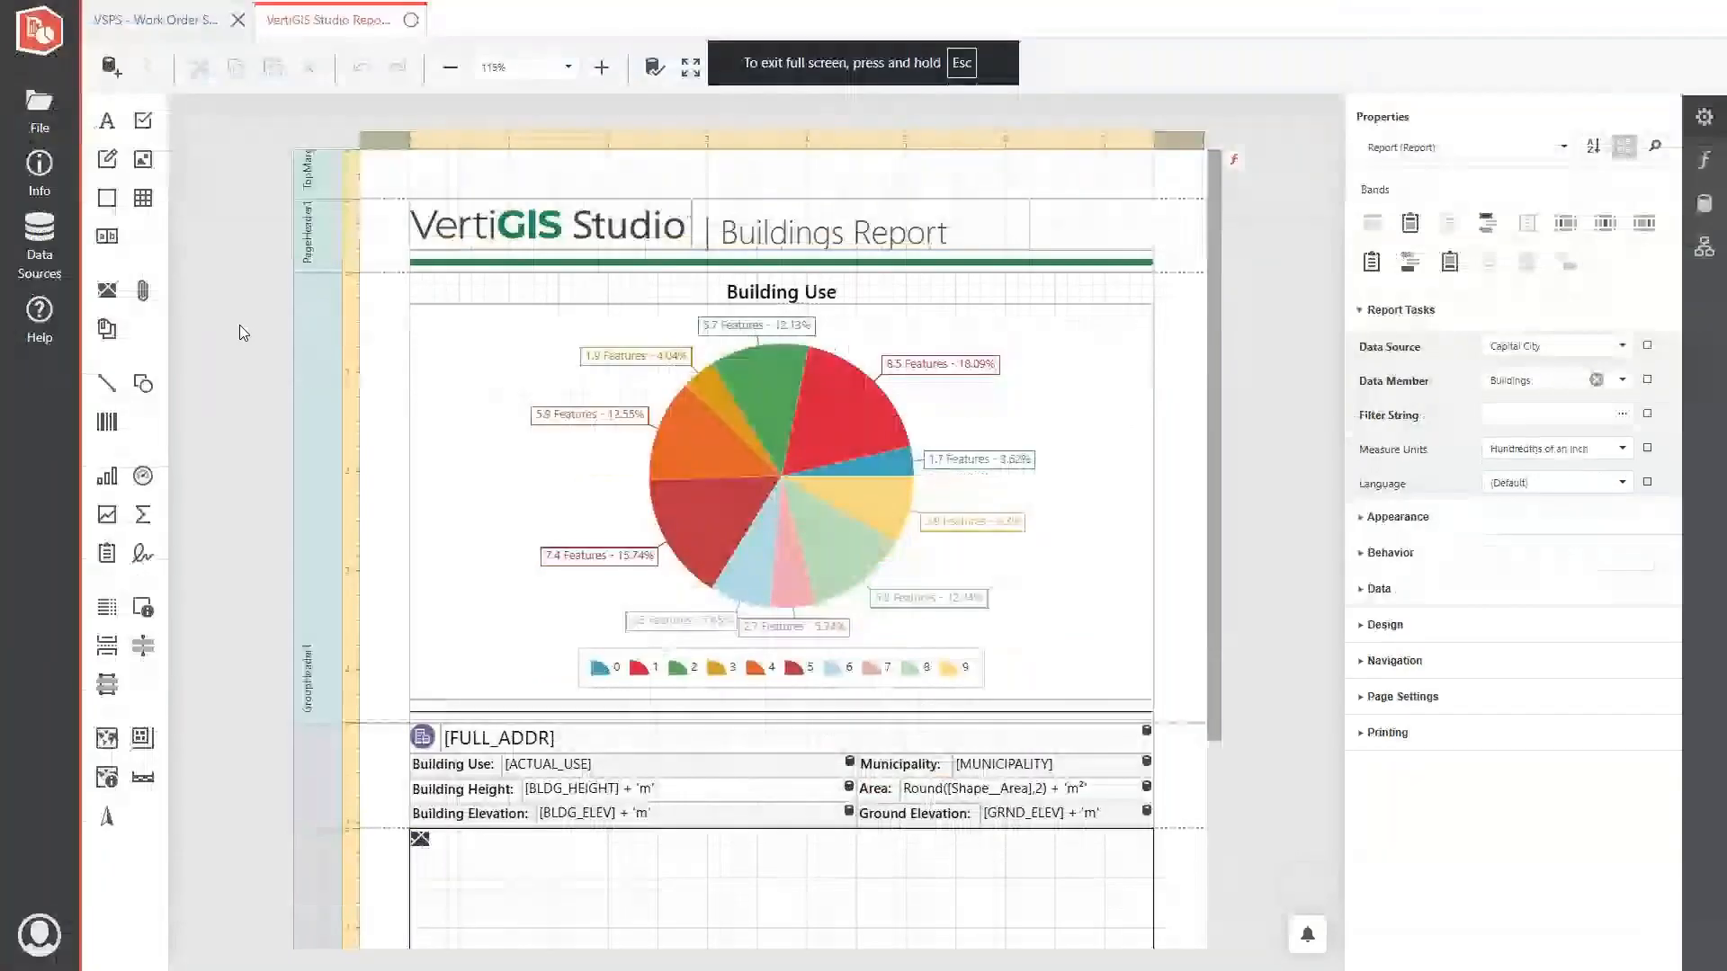
pyautogui.click(796, 443)
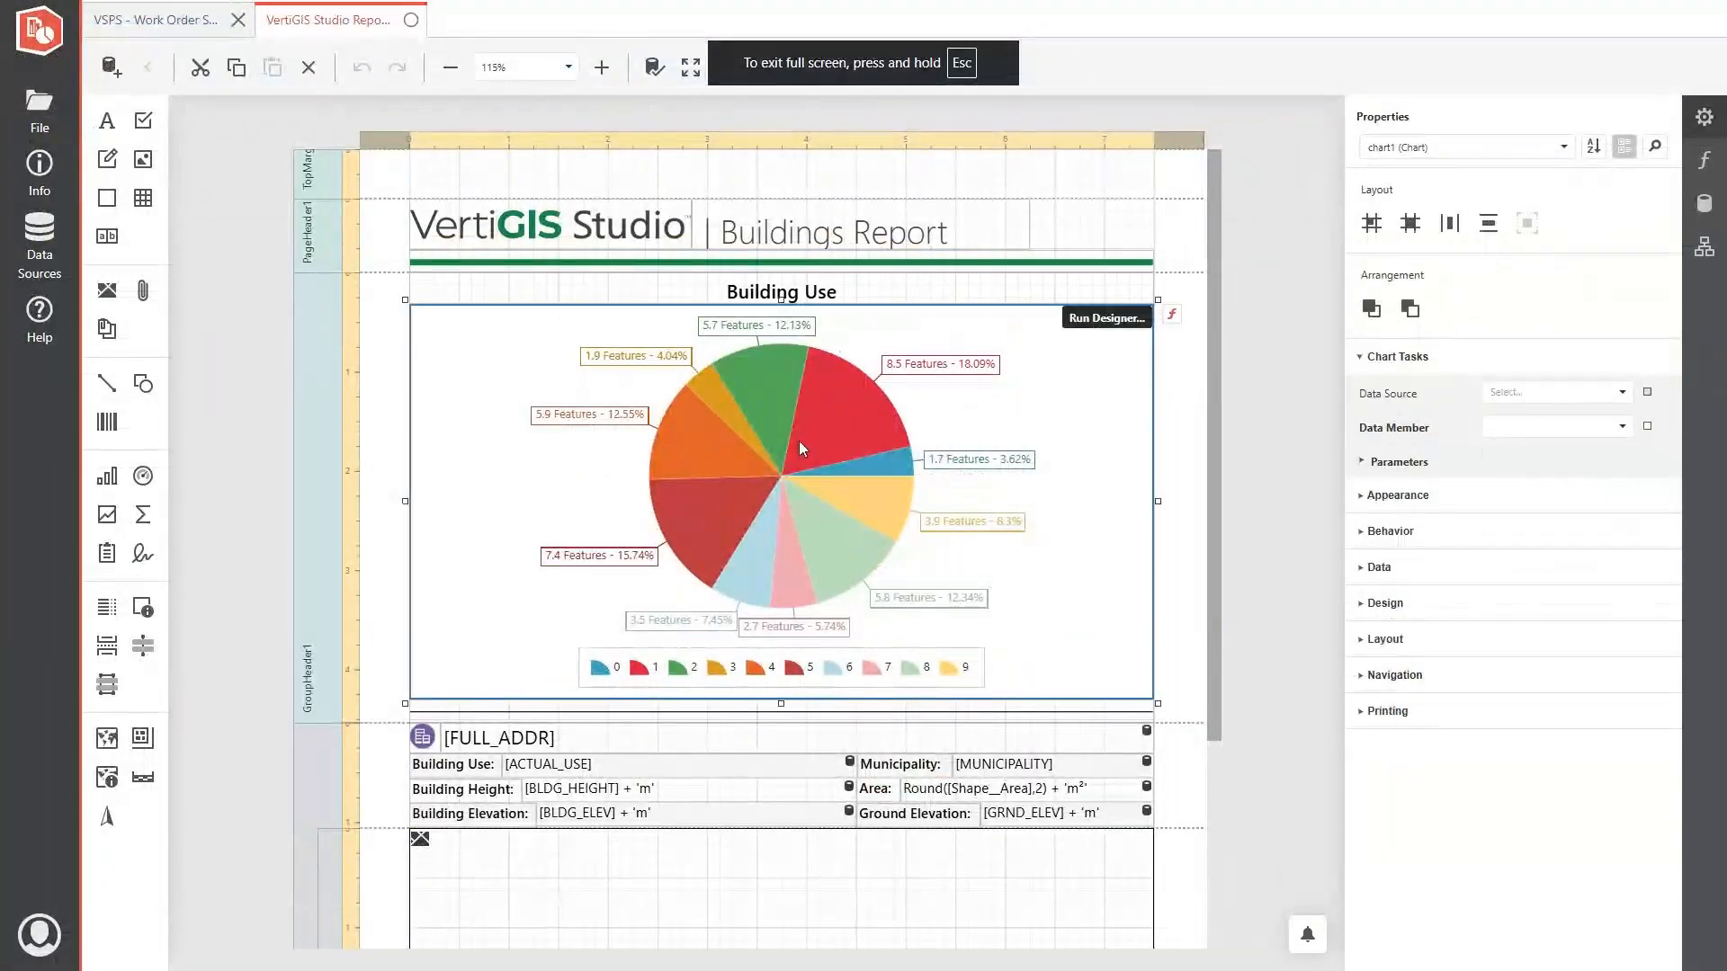
pyautogui.moveTo(393, 231); pyautogui.dragTo(622, 270)
pyautogui.scroll(-3, 1220, 408)
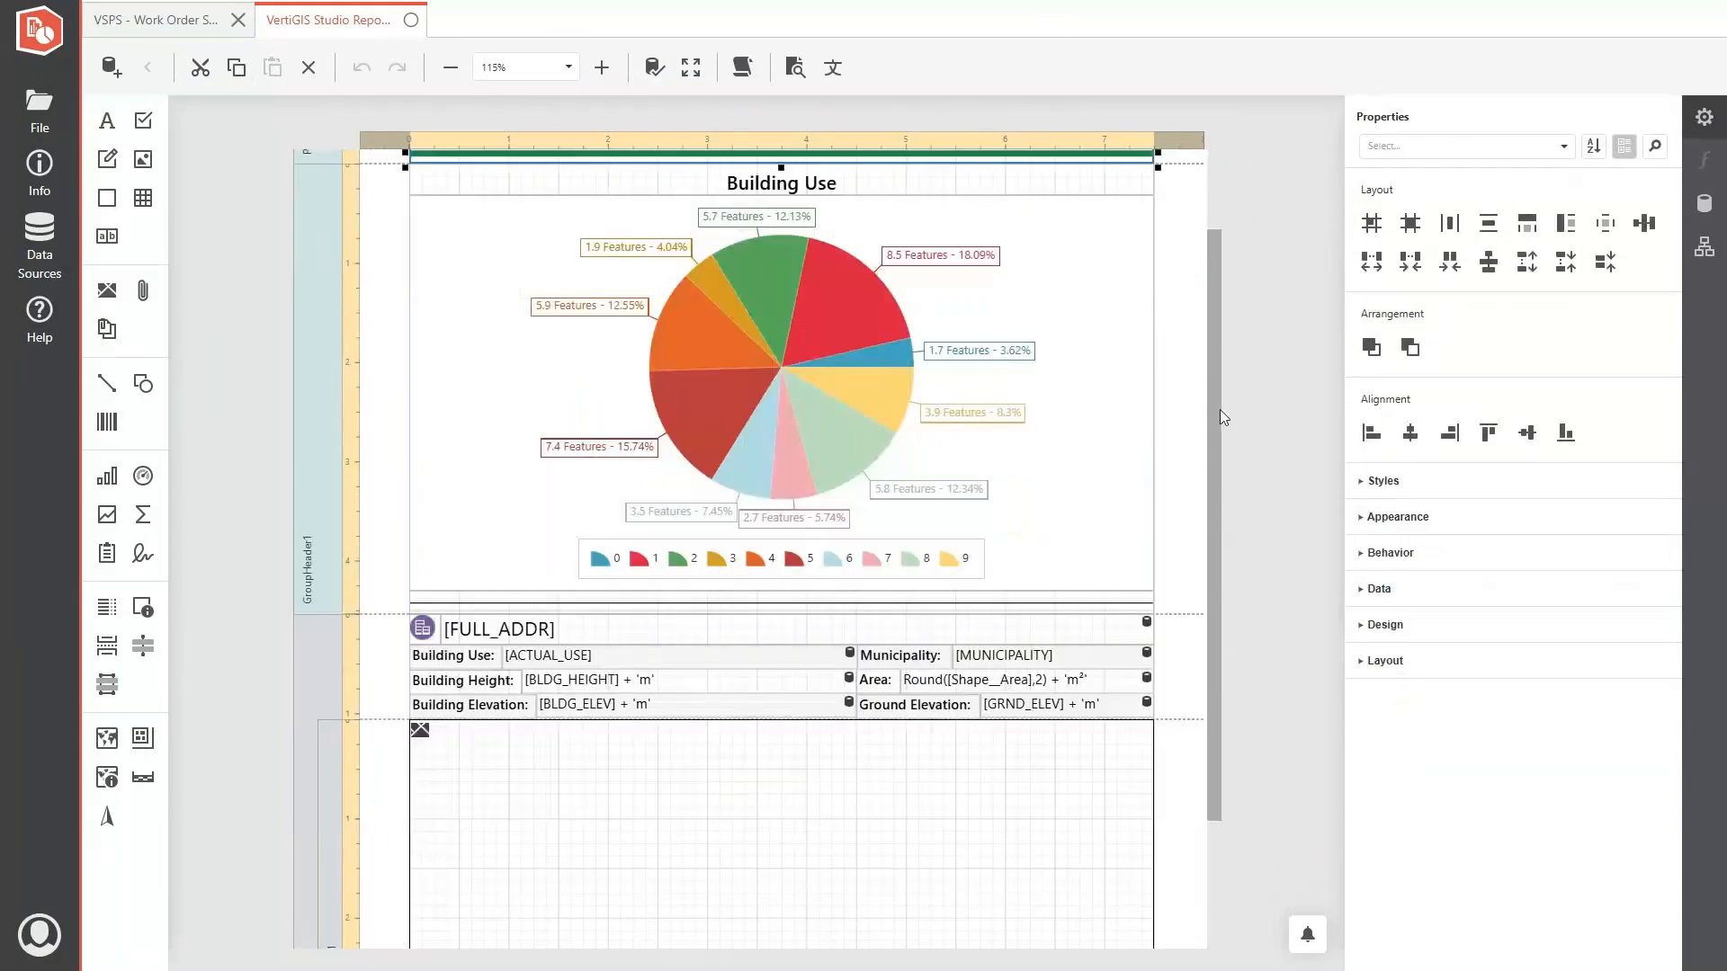
# - Examine the Buildings report's attribute table, the feature picture box with its map setting, and the page footer
pyautogui.click(568, 645)
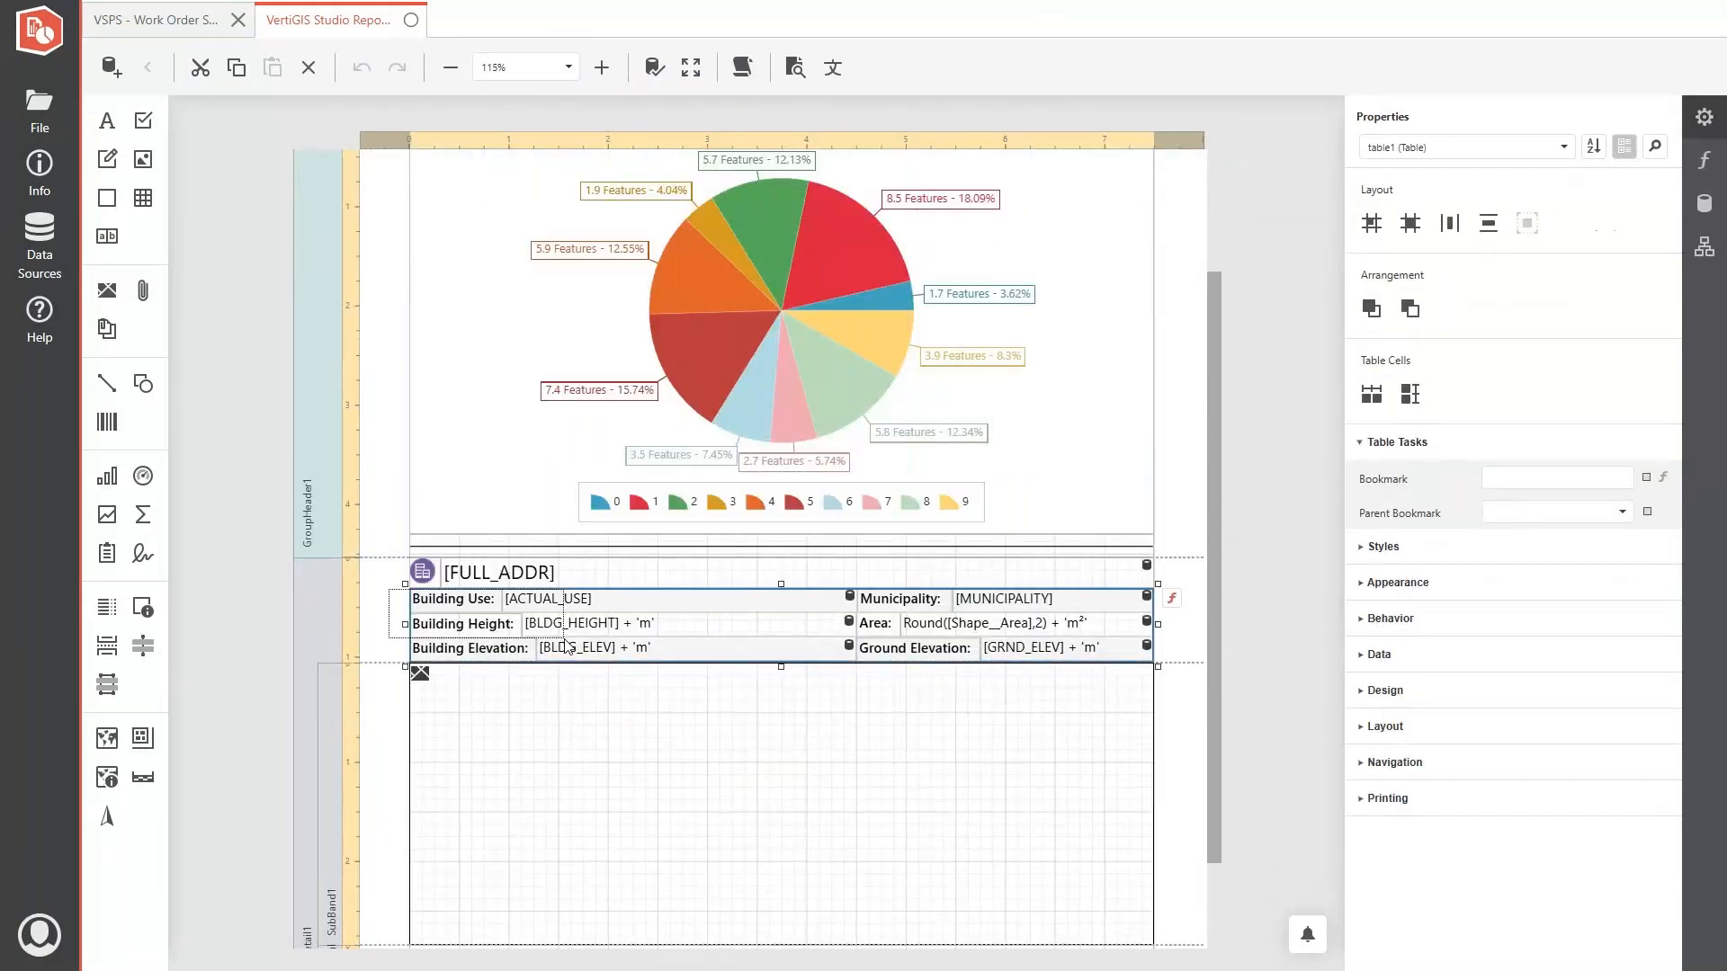
pyautogui.scroll(-2, 463, 713)
pyautogui.click(431, 576)
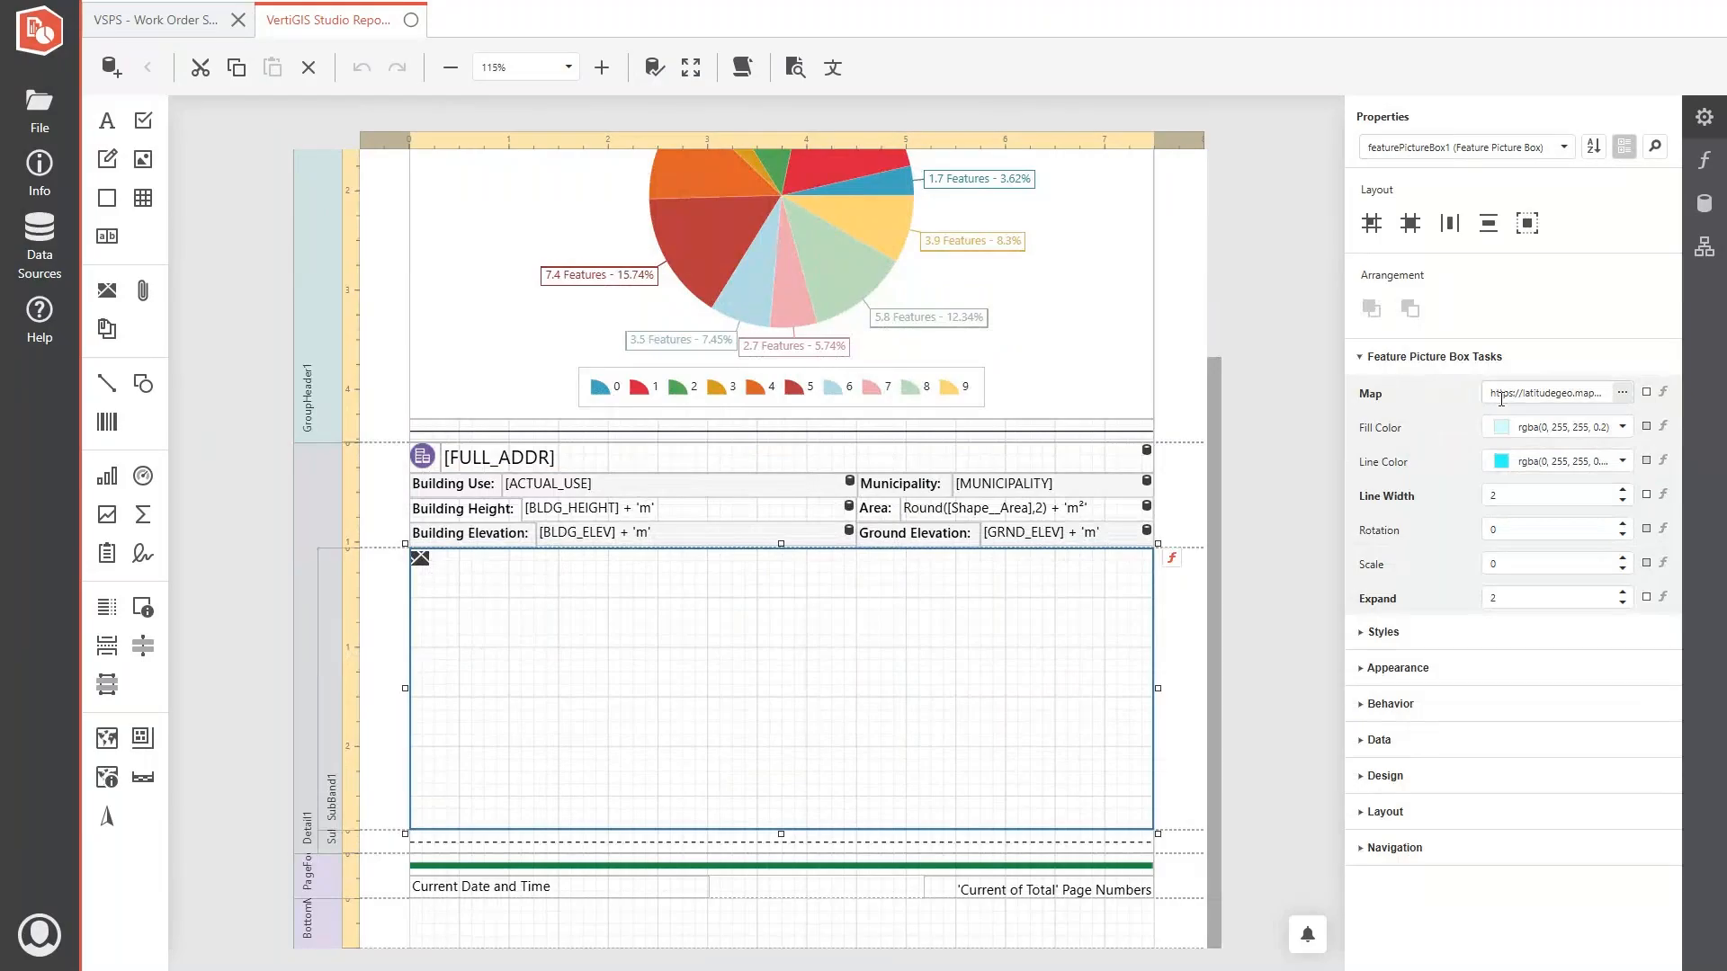
pyautogui.click(1545, 393)
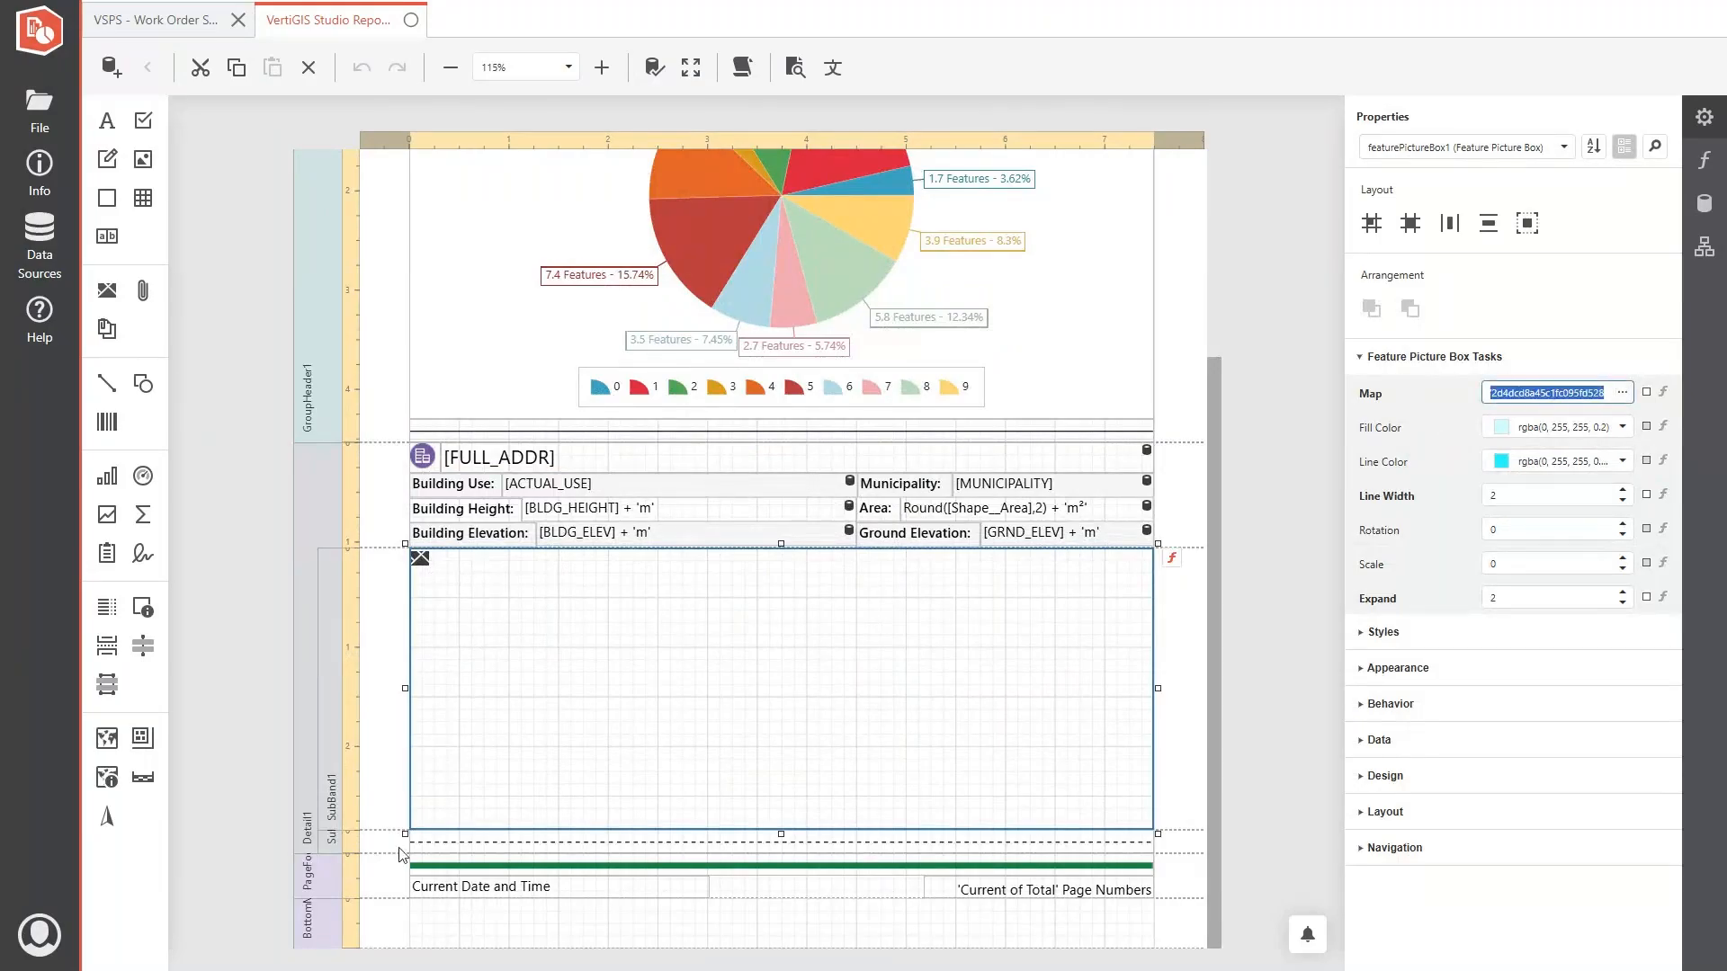
pyautogui.moveTo(396, 877); pyautogui.dragTo(530, 900)
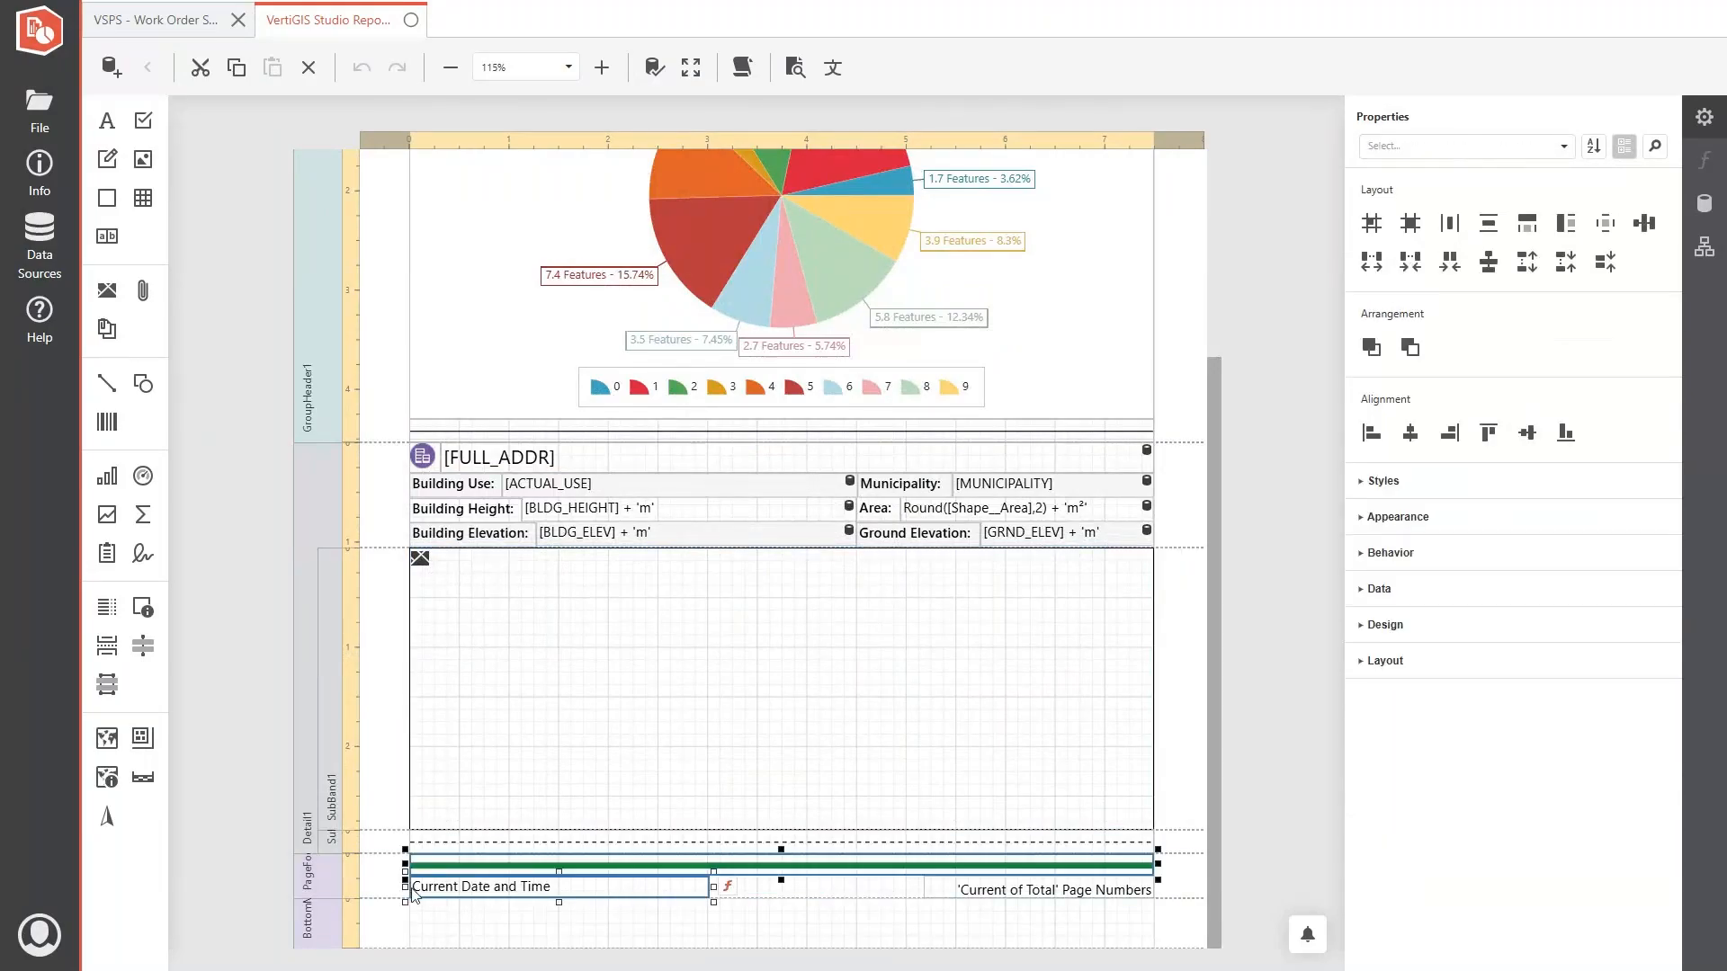
pyautogui.click(375, 874)
pyautogui.scroll(1, 375, 874)
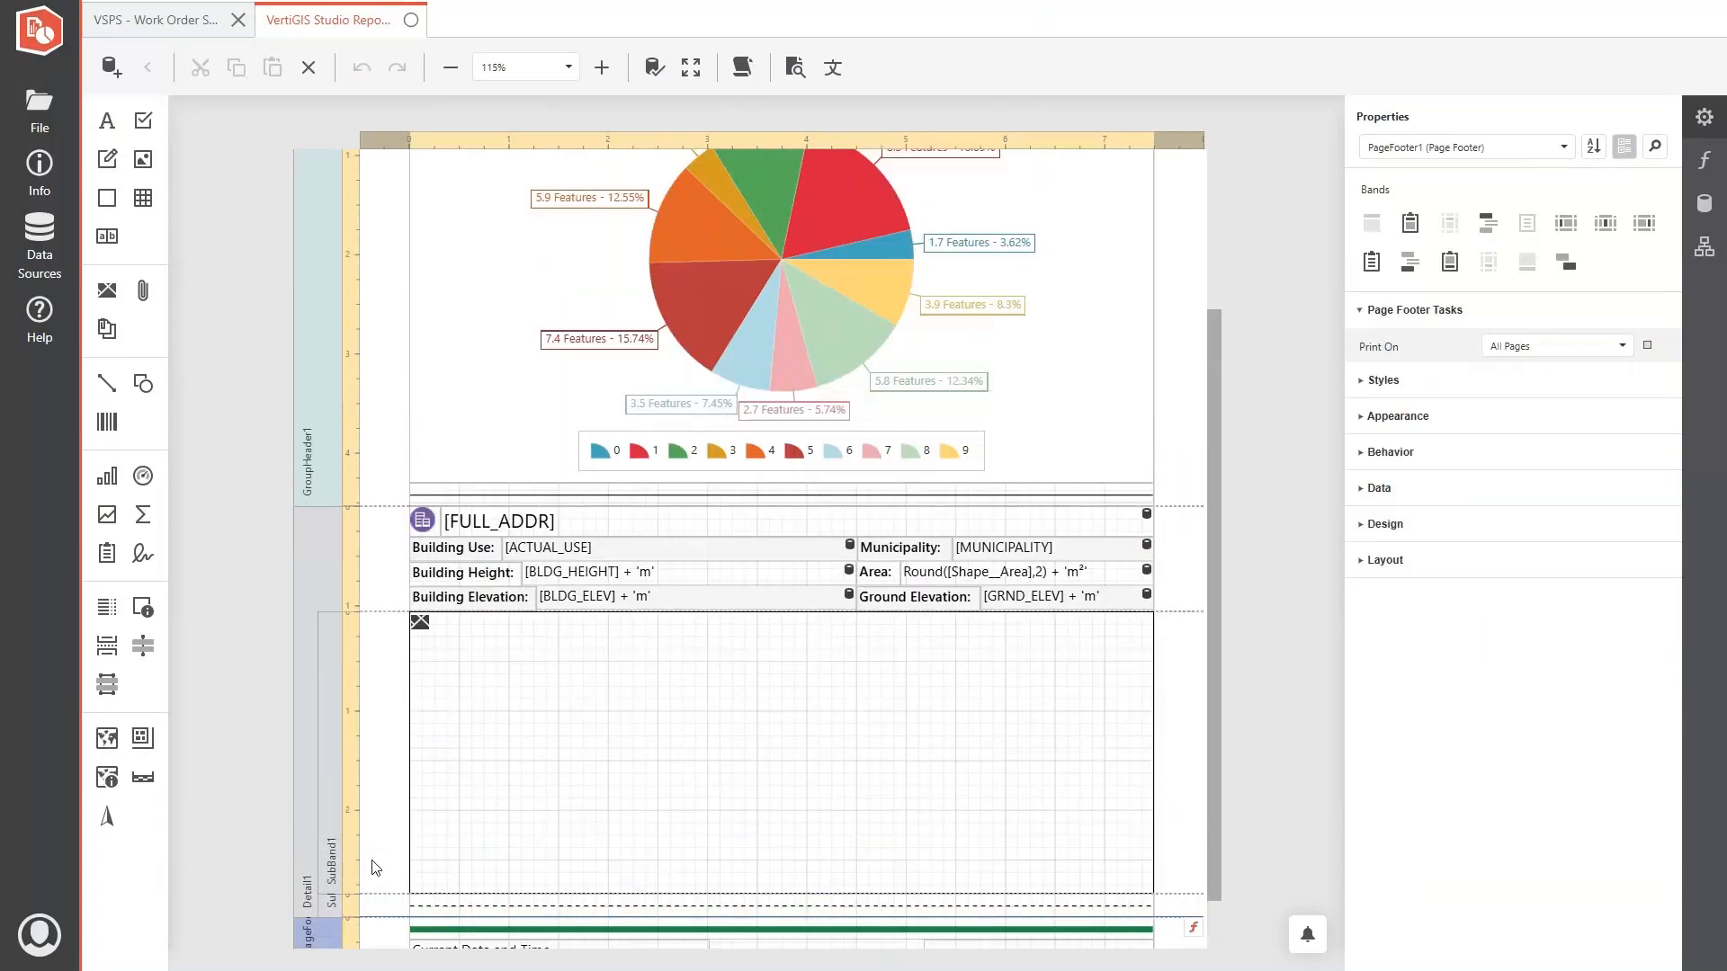
pyautogui.scroll(3, 376, 868)
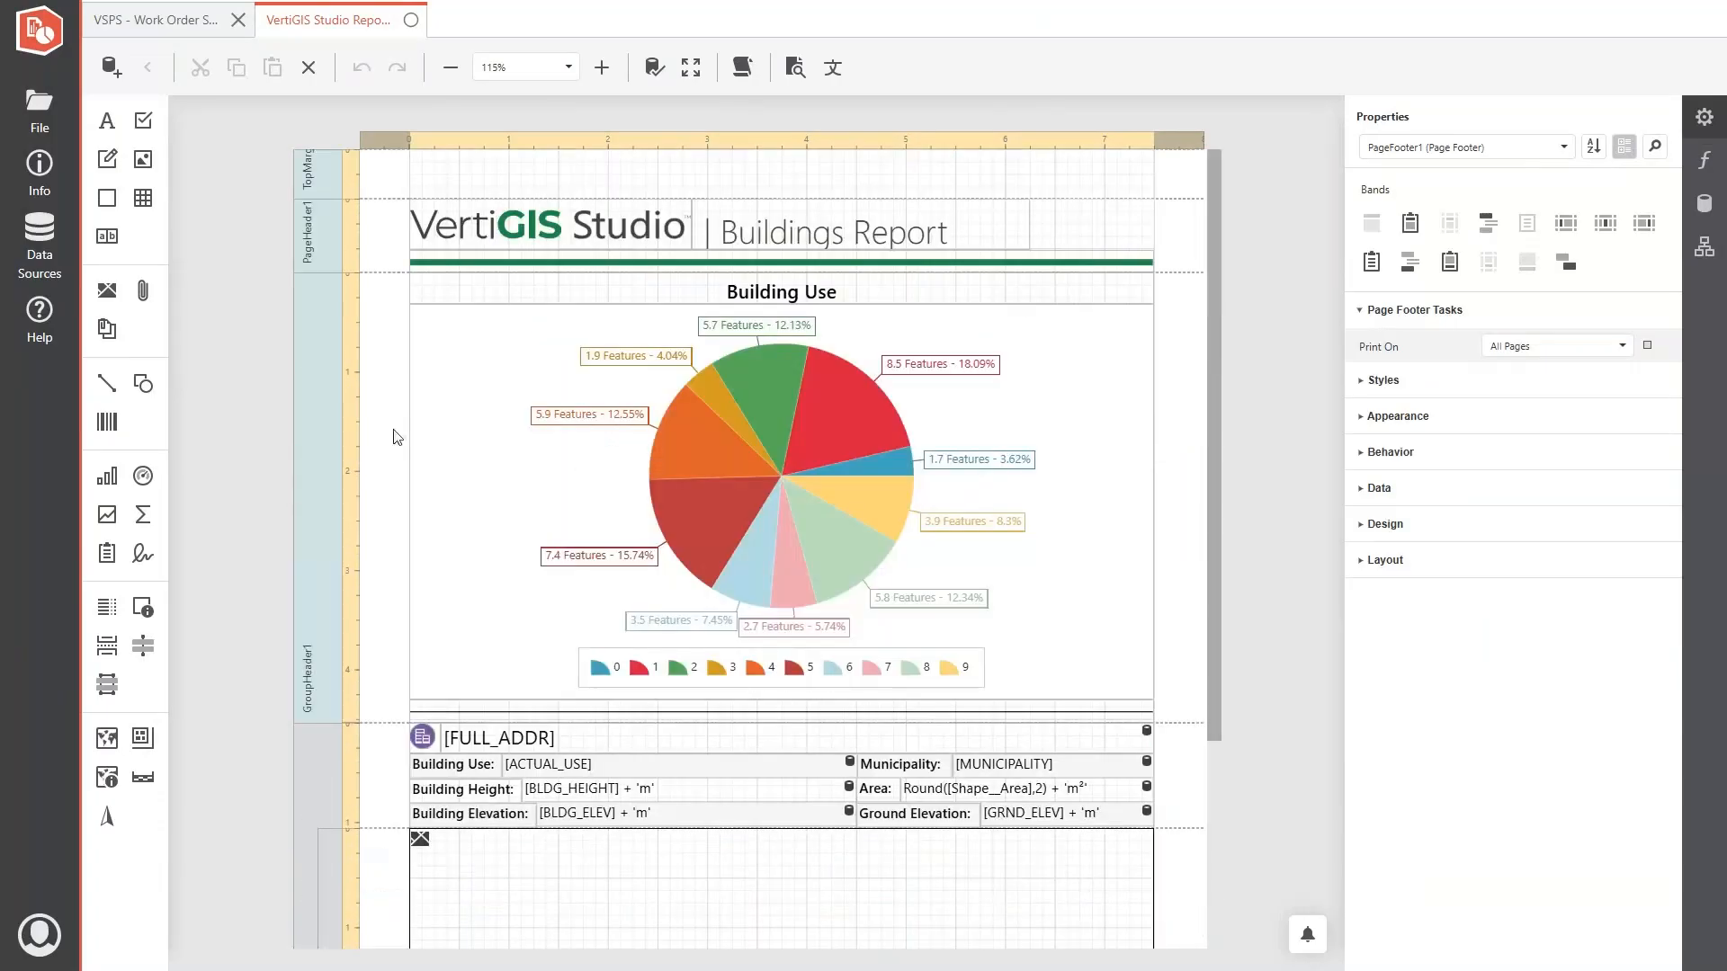
# - Replace the ?reportTitle label in the Work Order Status Report's header with the logo, title and green line copied from the Buildings report
pyautogui.moveTo(387, 229); pyautogui.dragTo(892, 258)
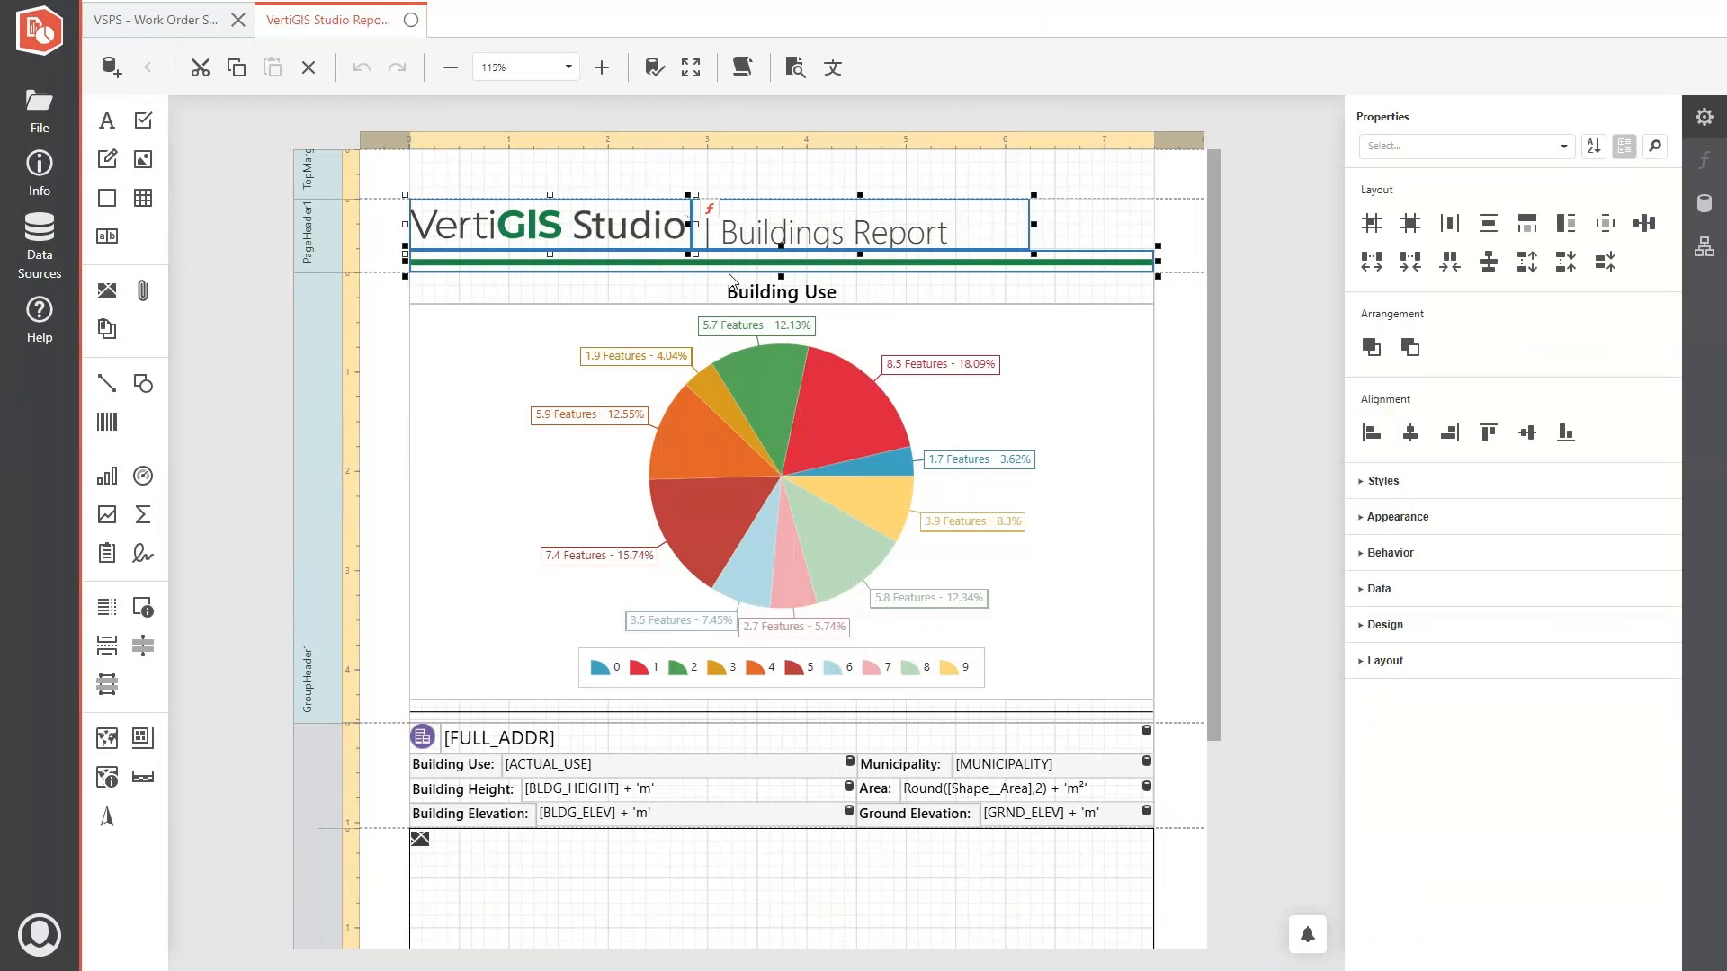
pyautogui.click(154, 19)
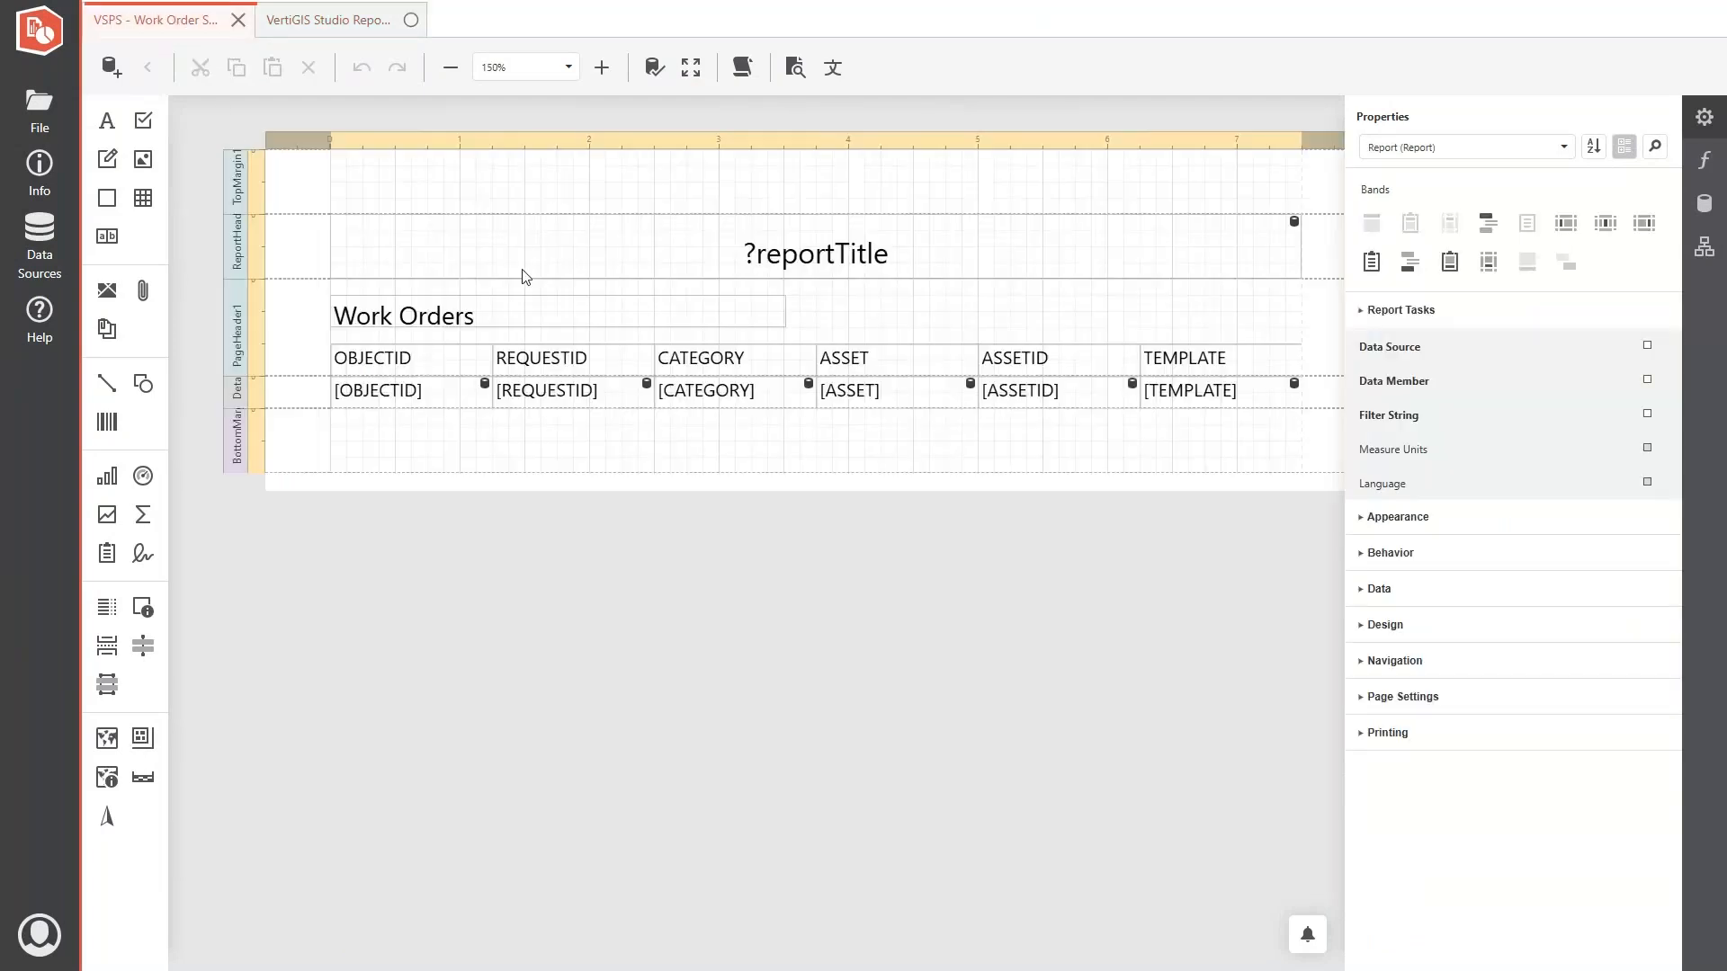
pyautogui.click(490, 274)
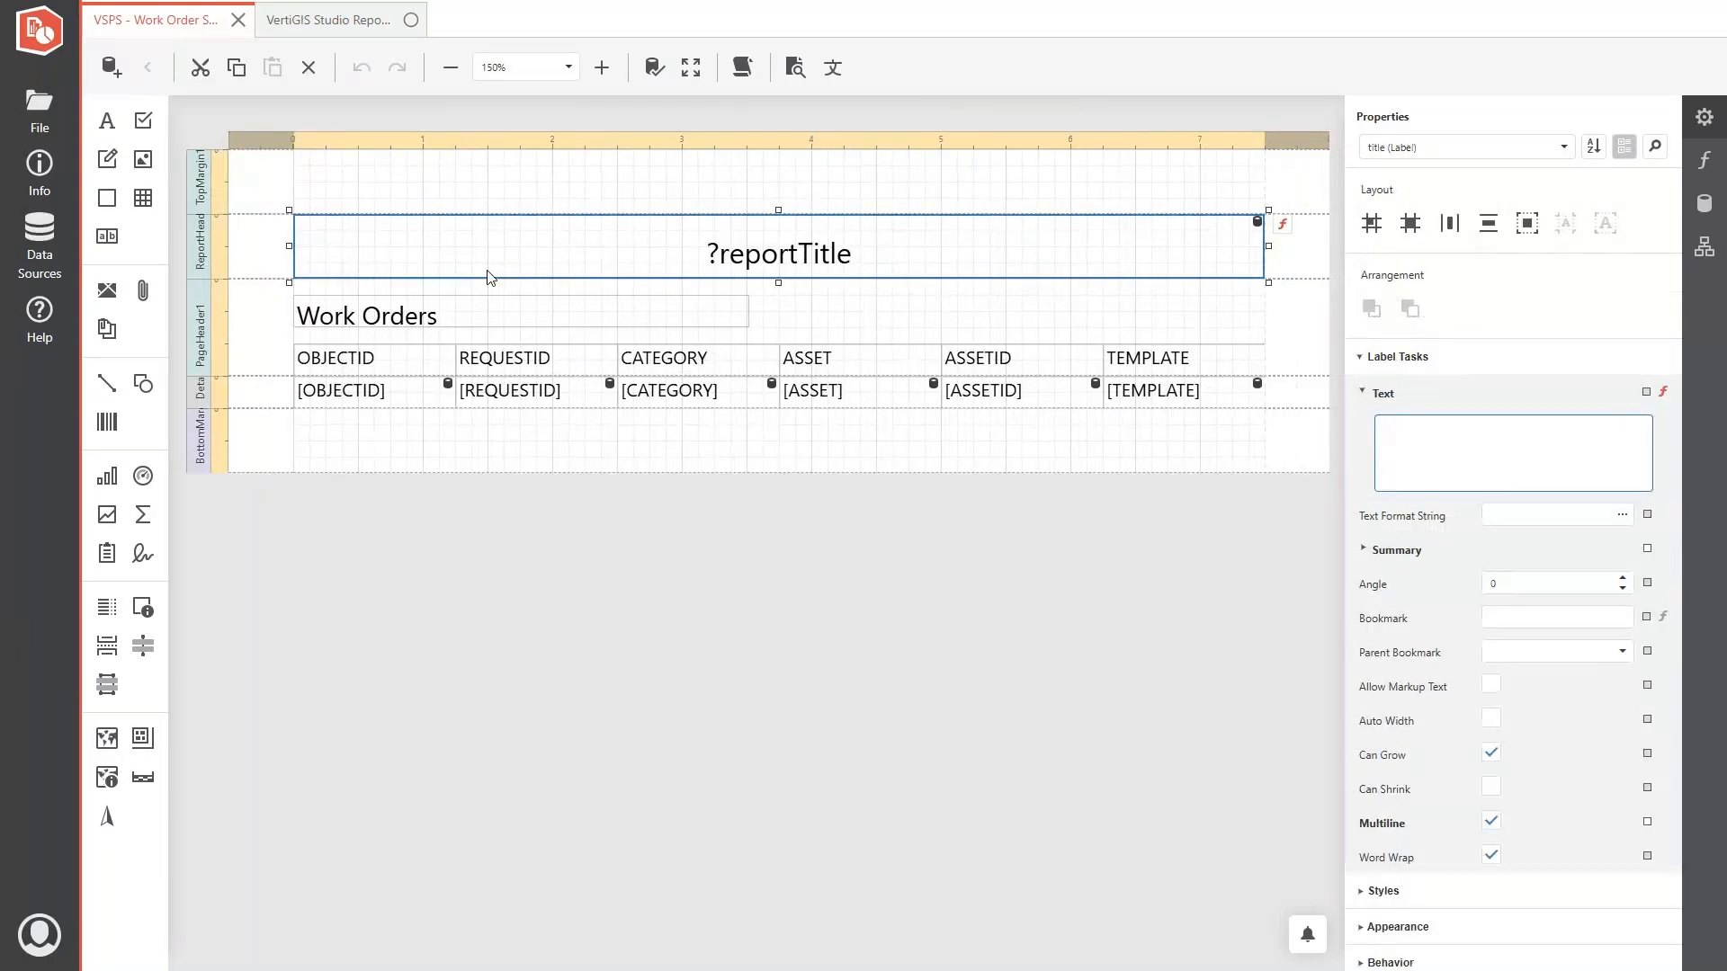
pyautogui.press('Delete')
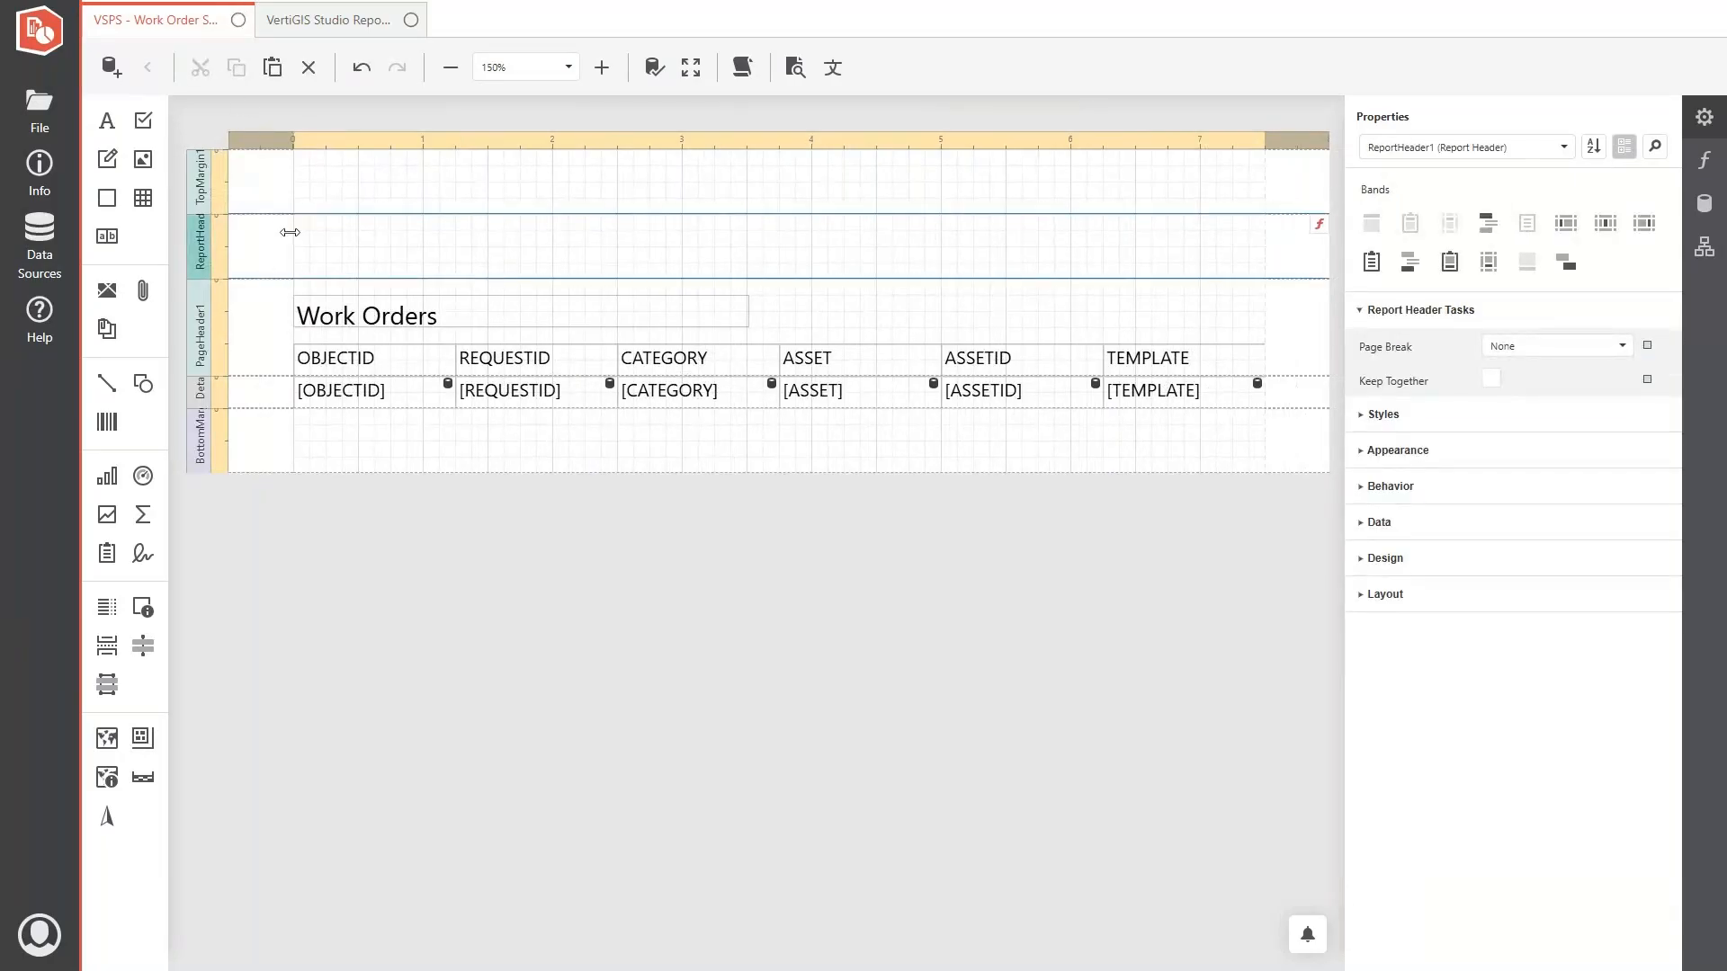
pyautogui.hotkey('ctrl', 'v')
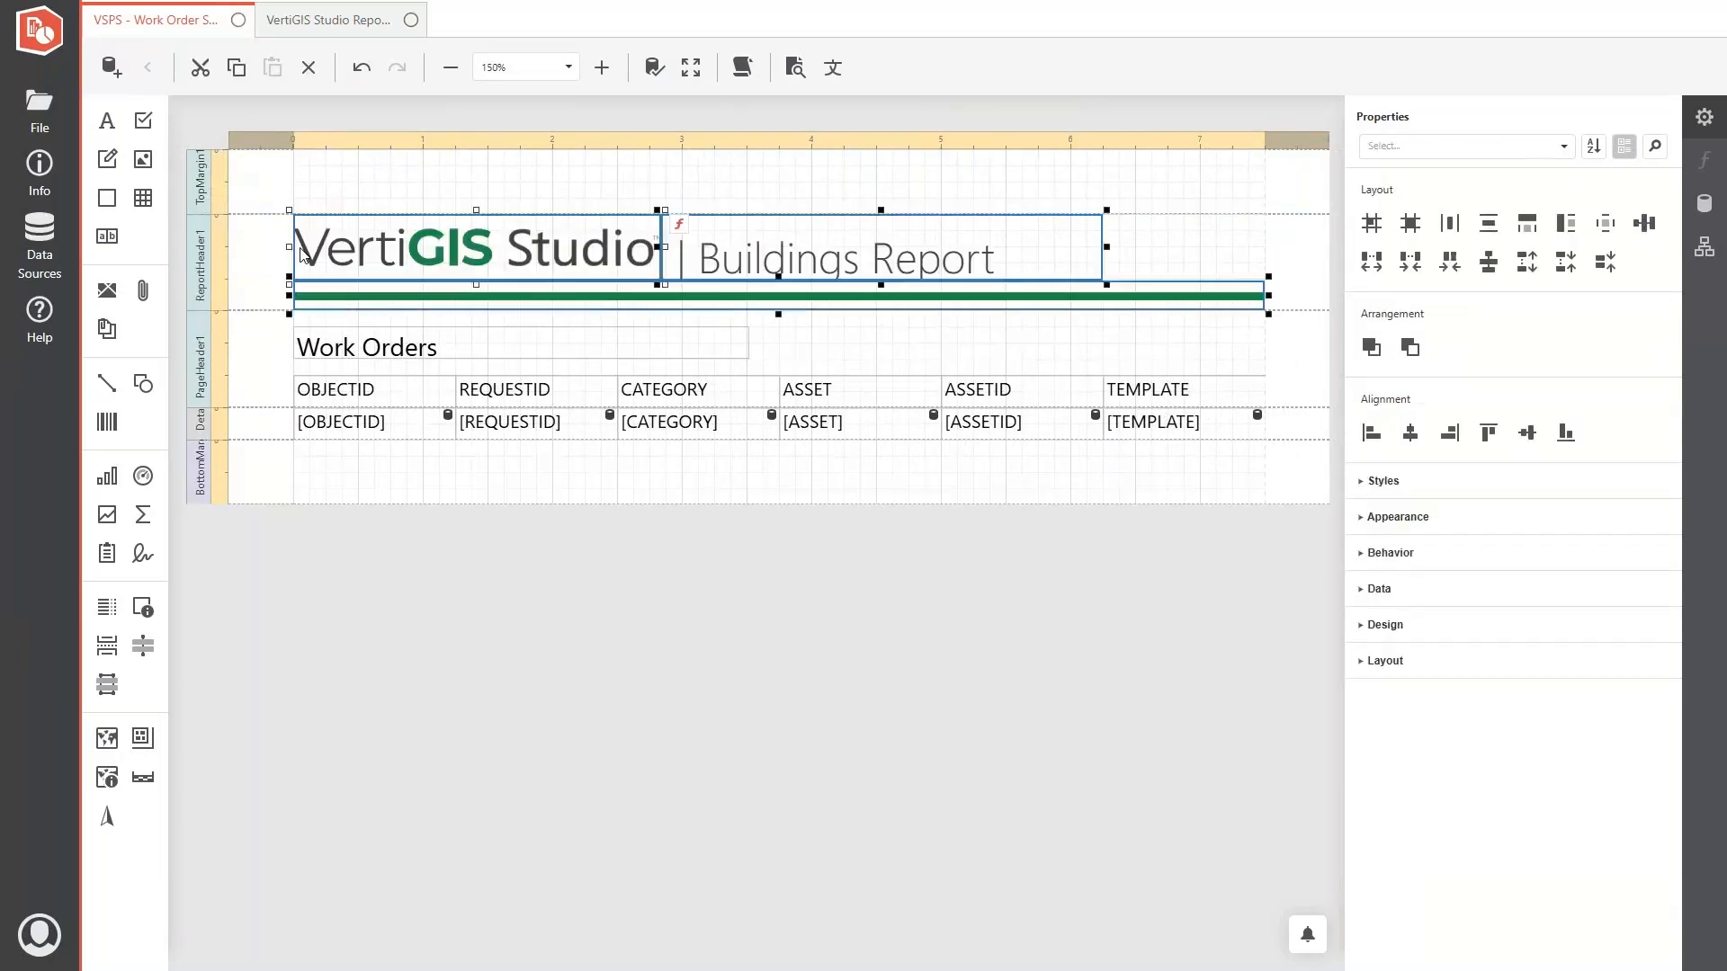
pyautogui.click(277, 273)
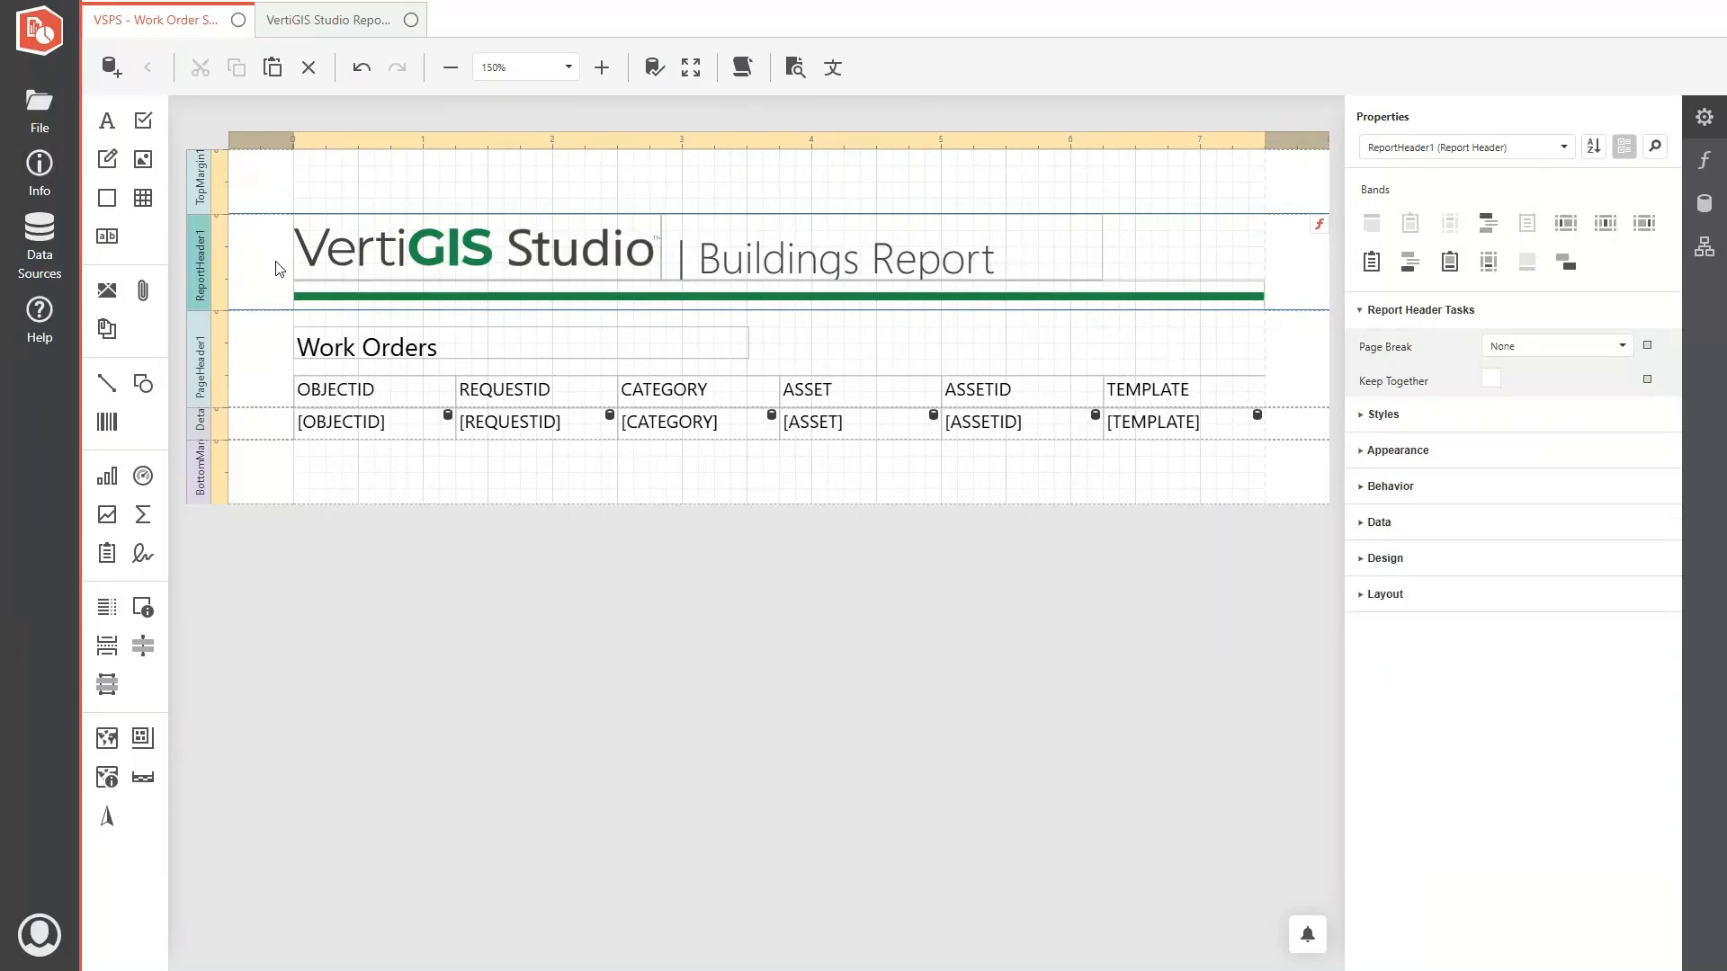
# - Replace the header logo with naperville logo.png from the Desktop and narrow its picture box to fit the image
pyautogui.click(509, 253)
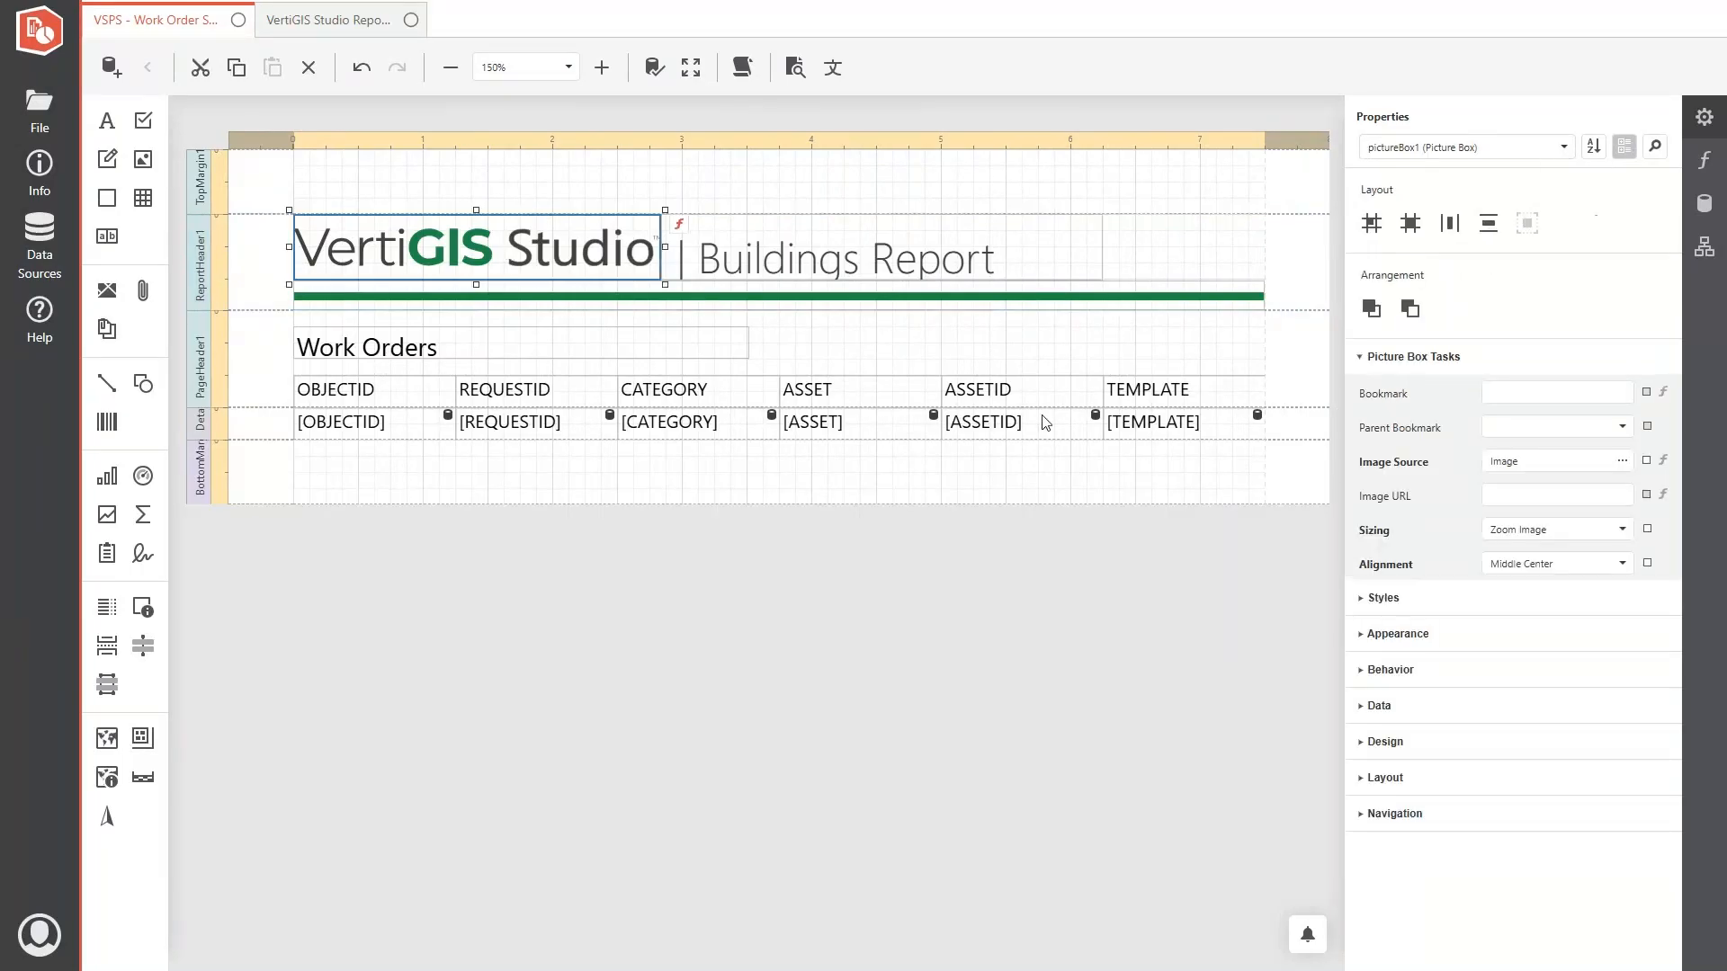
pyautogui.click(1621, 461)
pyautogui.click(283, 198)
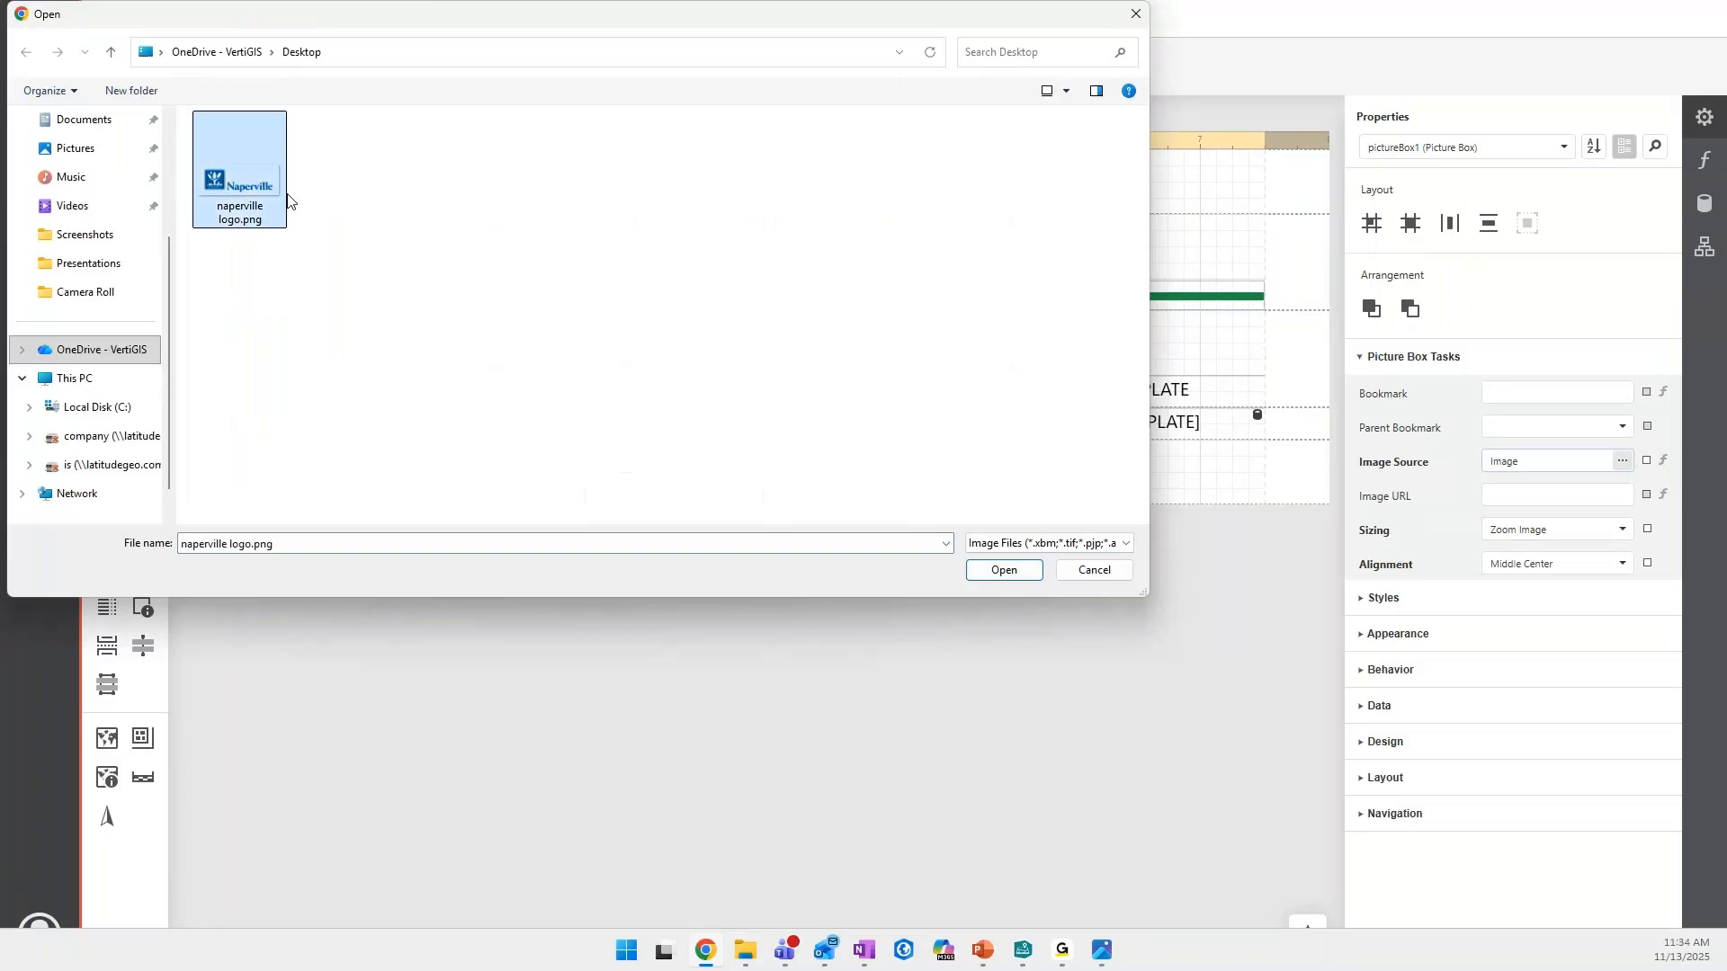
pyautogui.click(1019, 574)
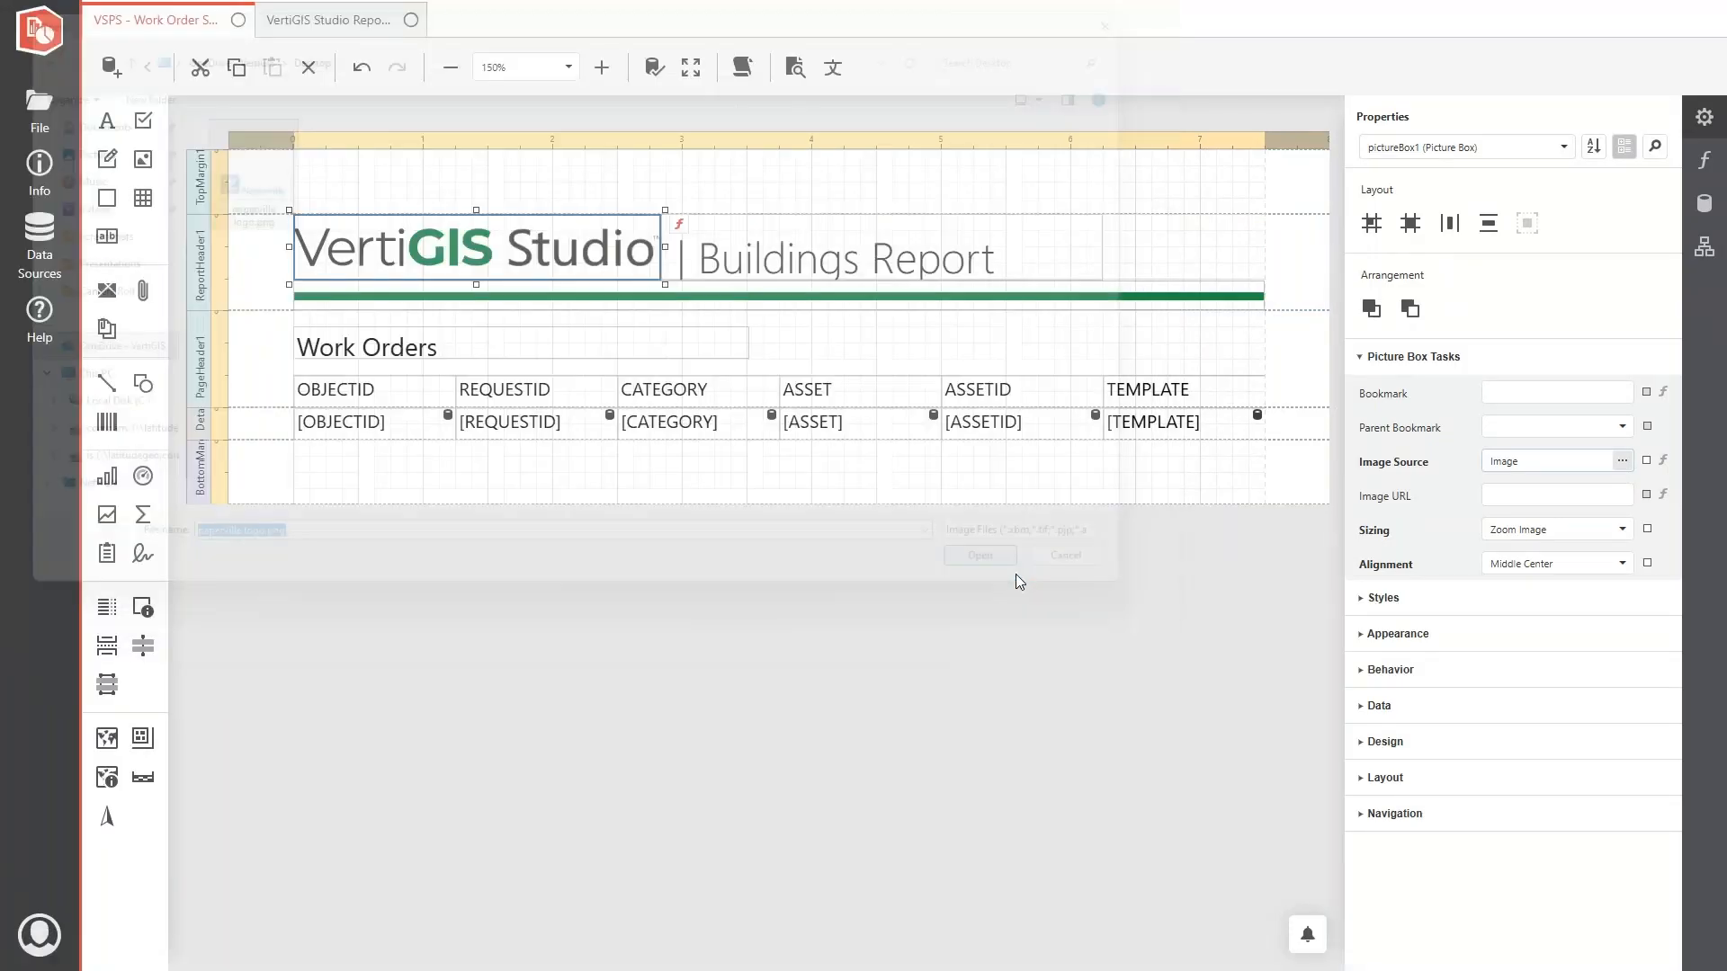
pyautogui.moveTo(665, 248); pyautogui.dragTo(458, 250)
# - Change the header title to "| Work Order Status Report" and extend its label leftward to meet the Naperville logo
pyautogui.click(815, 263)
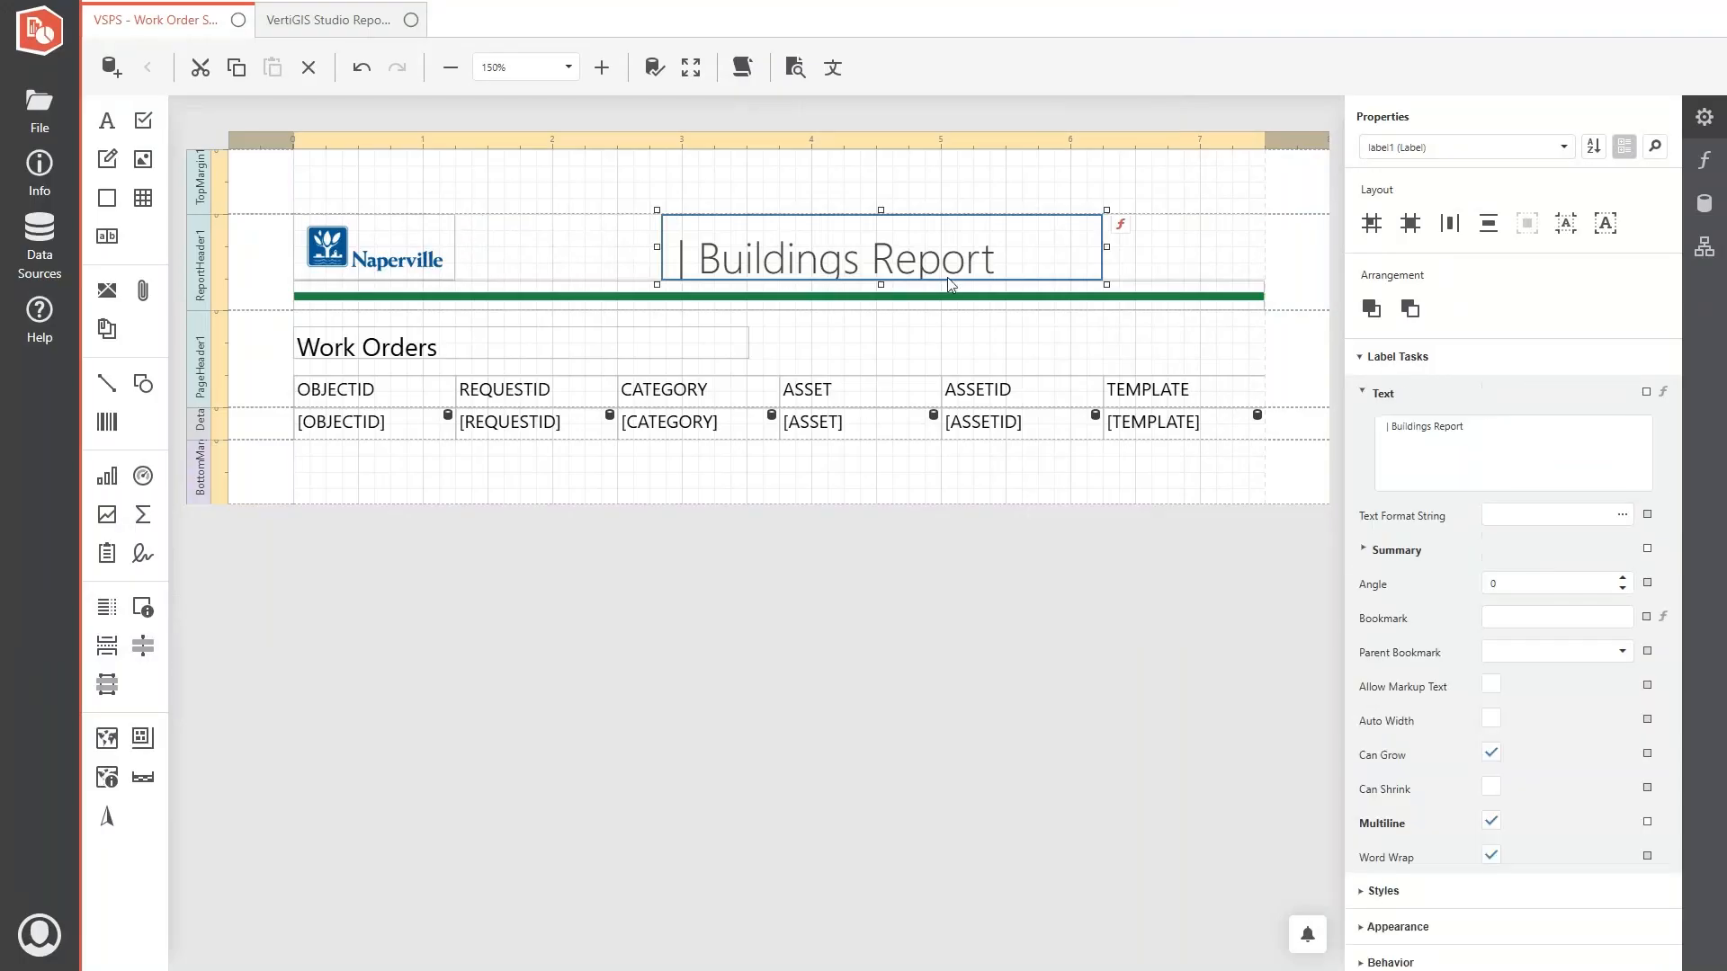
pyautogui.doubleClick(1419, 427)
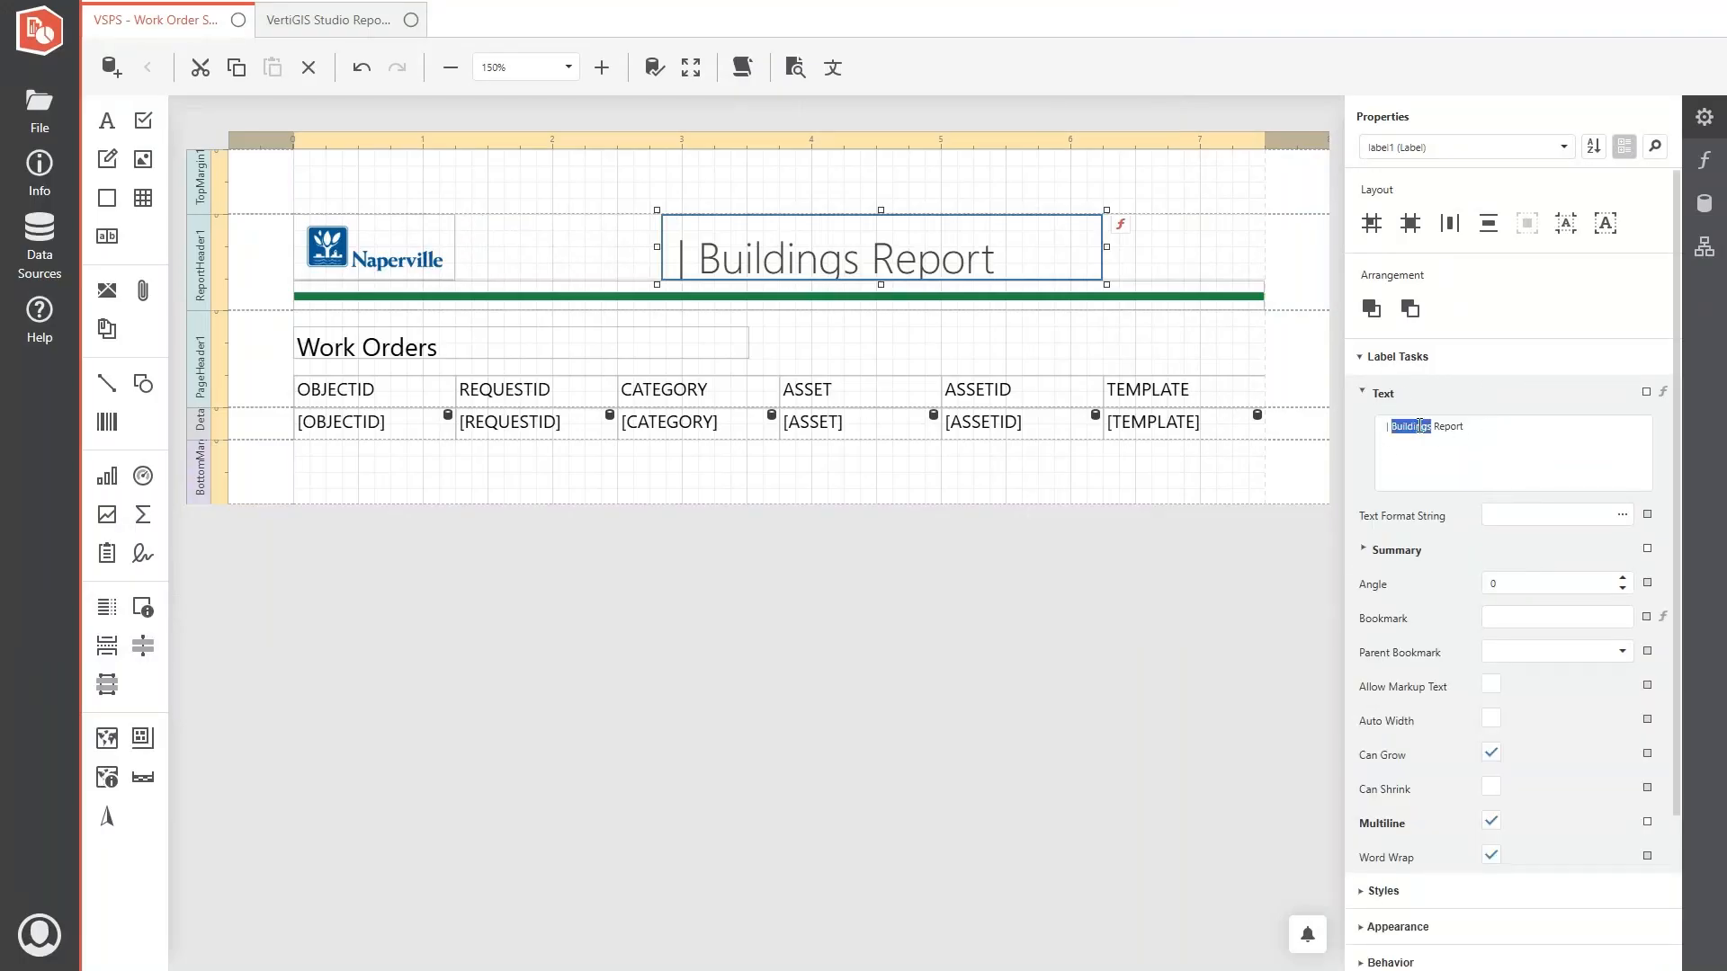
pyautogui.write('Work Order Status')
pyautogui.moveTo(657, 248); pyautogui.dragTo(450, 258)
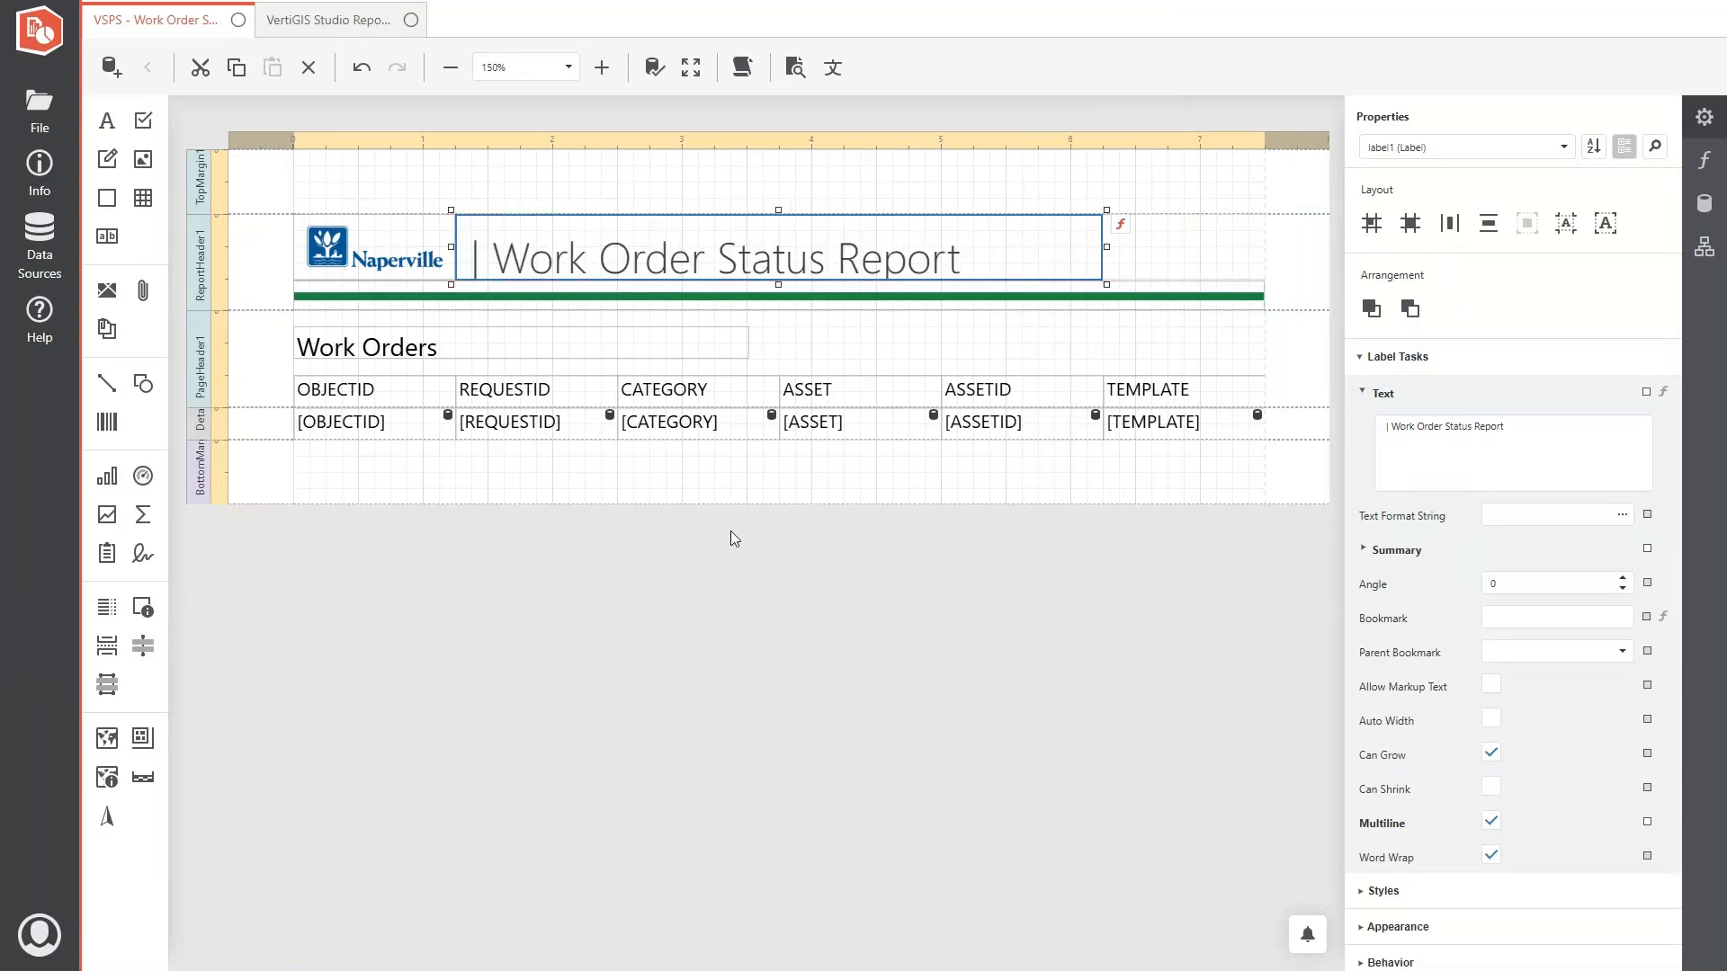
# - Enlarge the report header band to about 4.7 inches high to make room beneath the green line
pyautogui.click(267, 369)
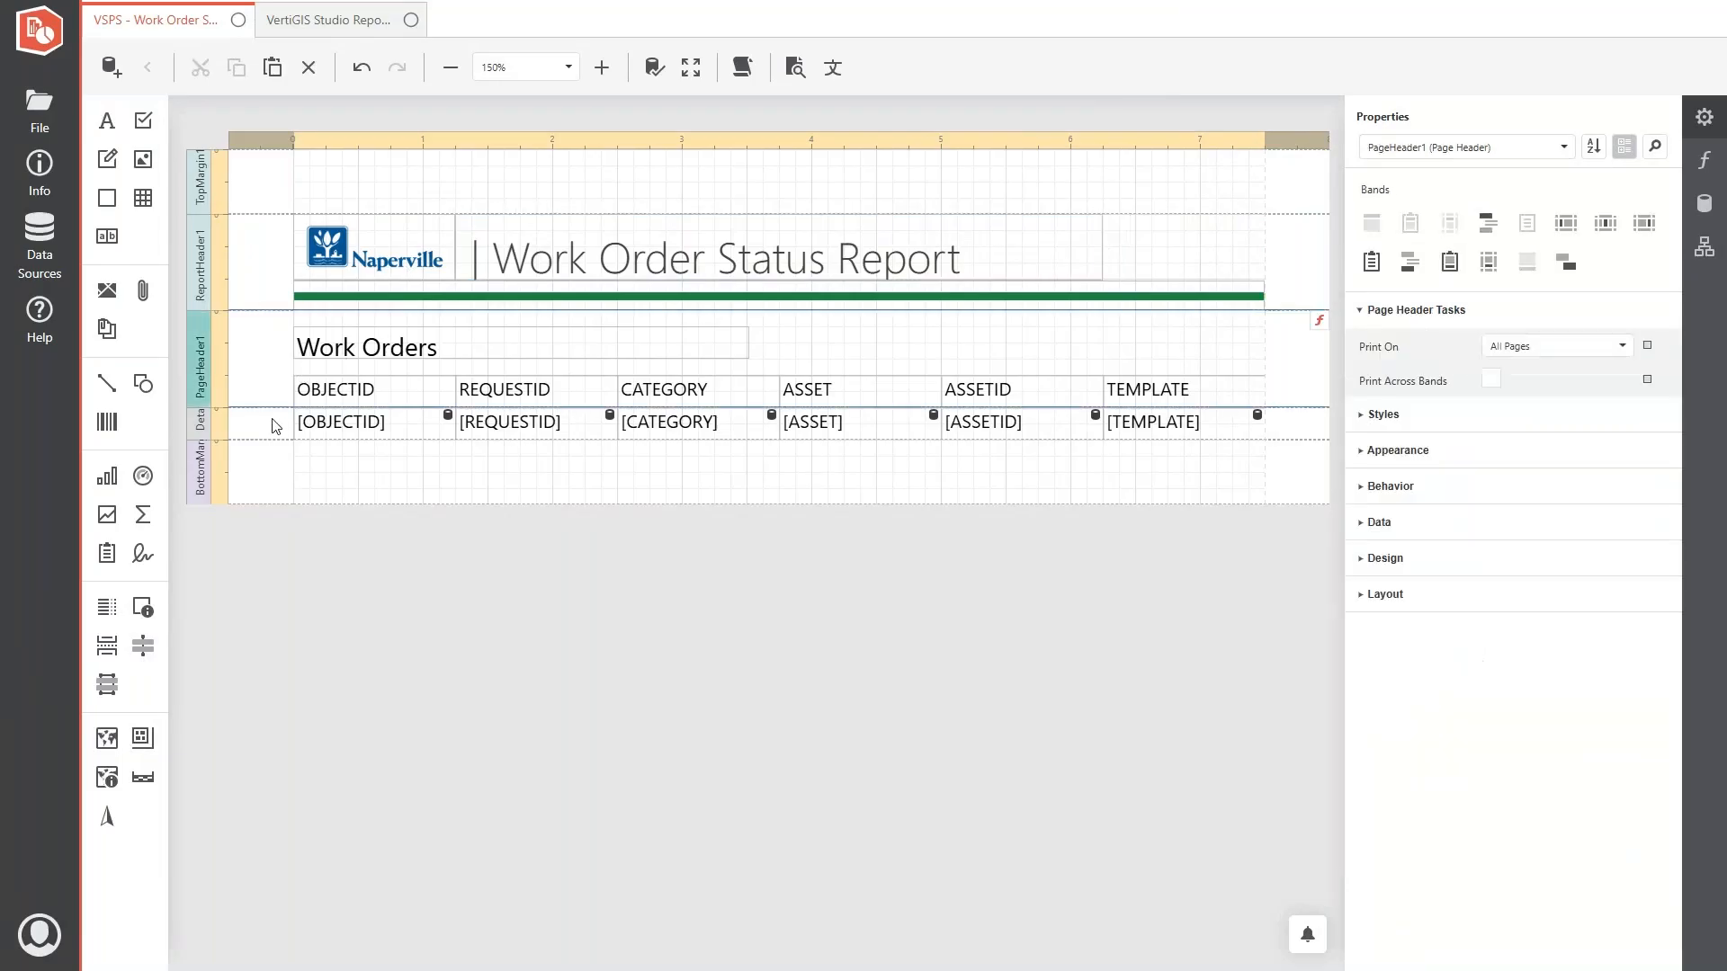
pyautogui.click(253, 286)
pyautogui.moveTo(272, 310); pyautogui.dragTo(298, 817)
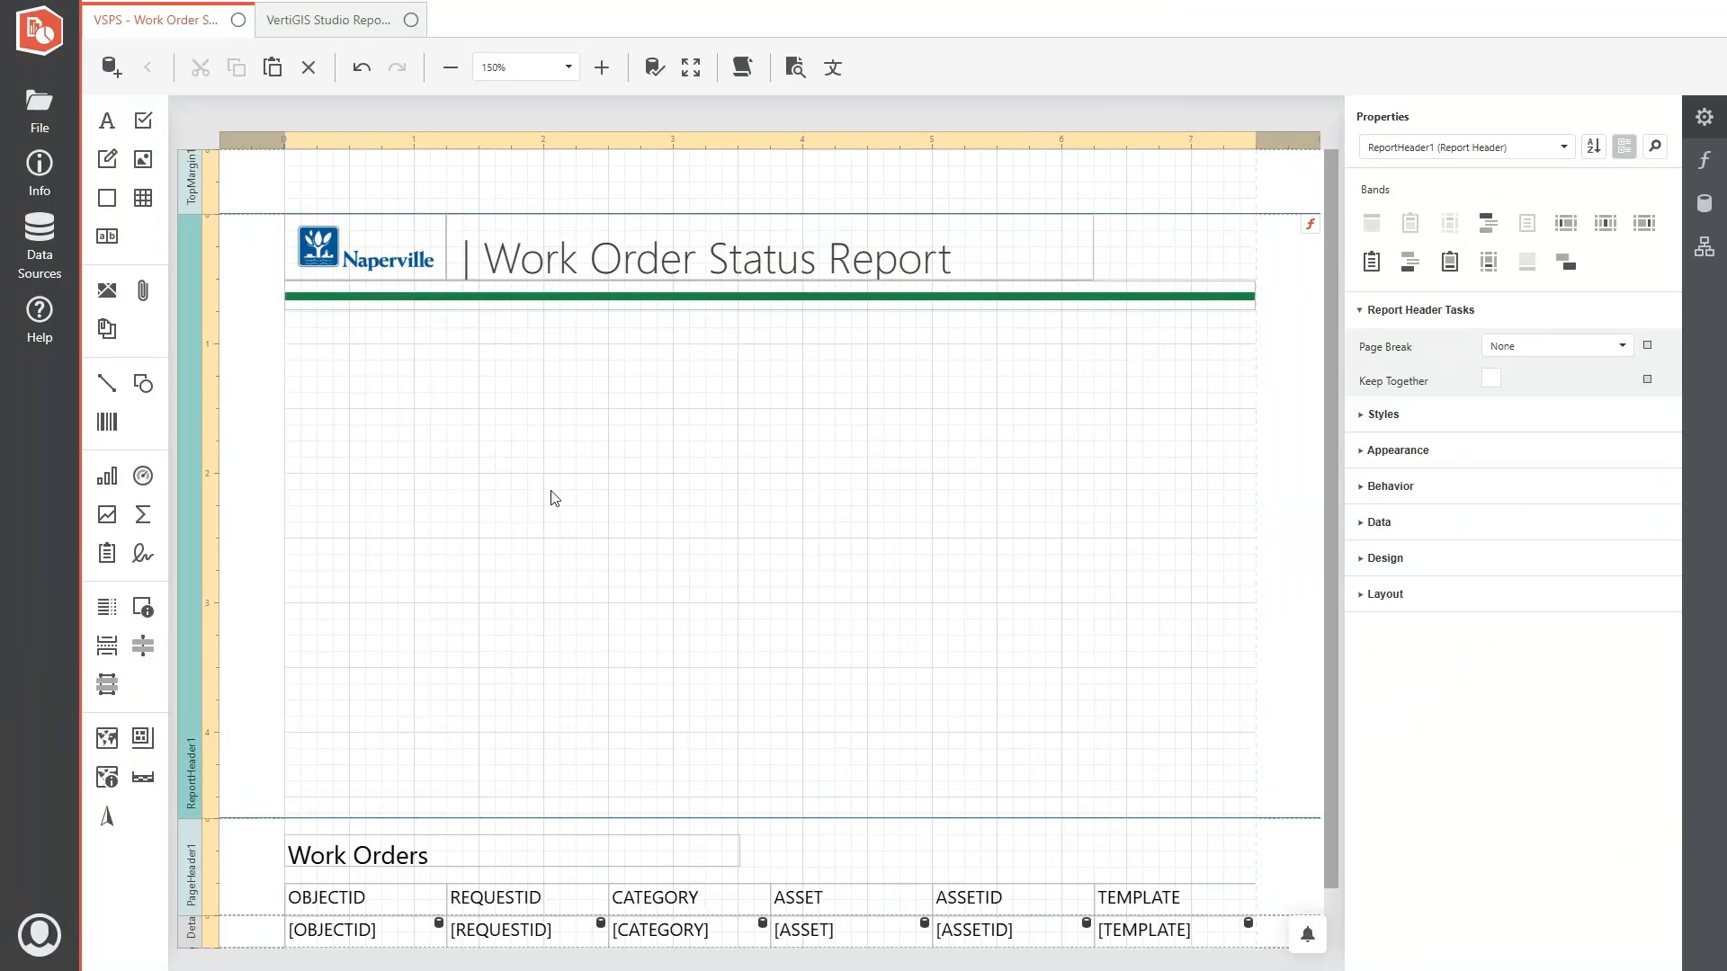
# - Copy the Building Use title and pie chart from the Buildings report into the work order report header, placing them below the green line
pyautogui.click(345, 21)
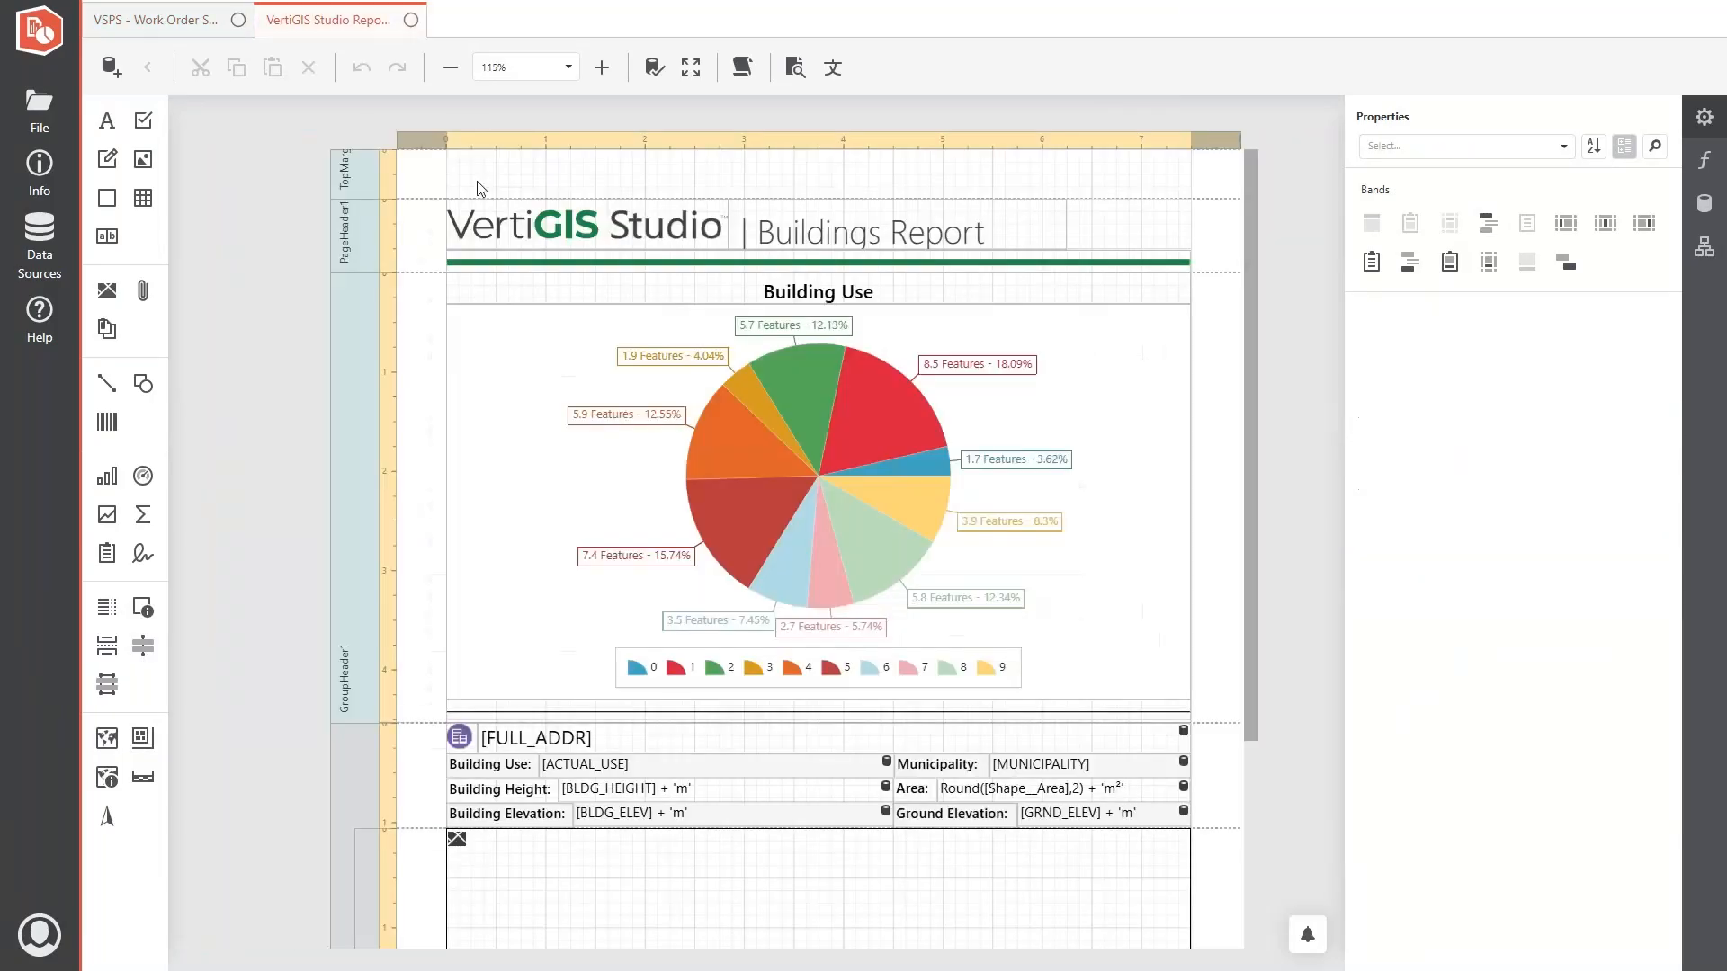
pyautogui.moveTo(401, 288); pyautogui.dragTo(621, 448)
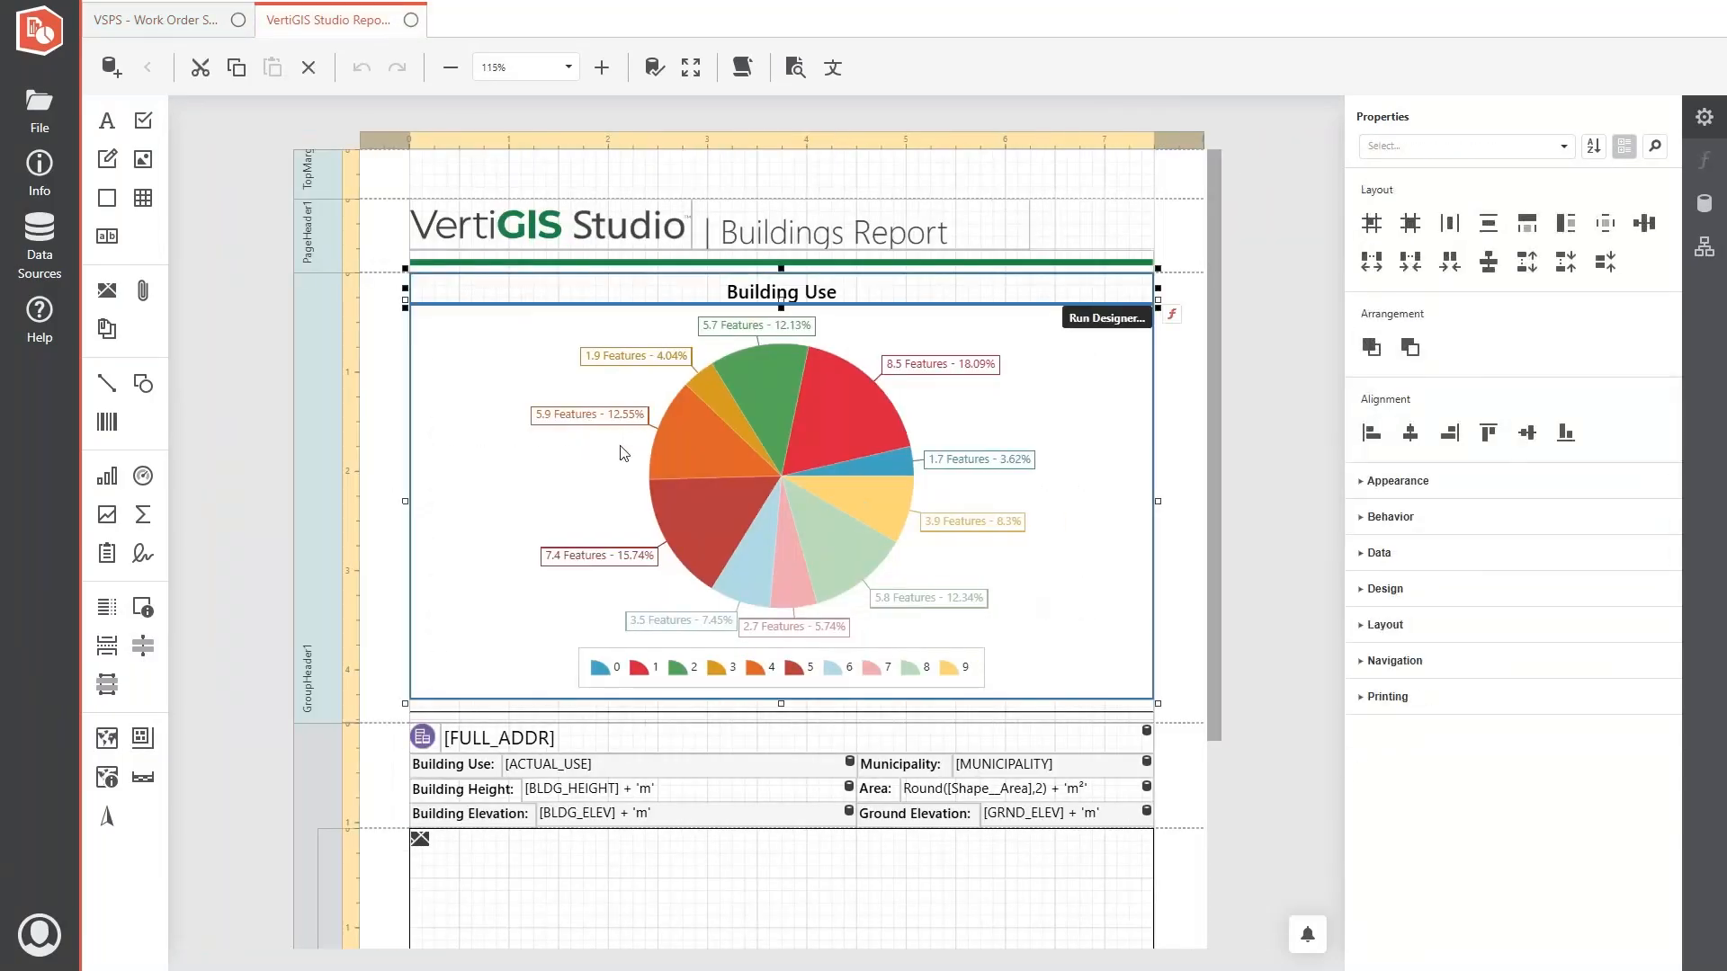
pyautogui.click(157, 19)
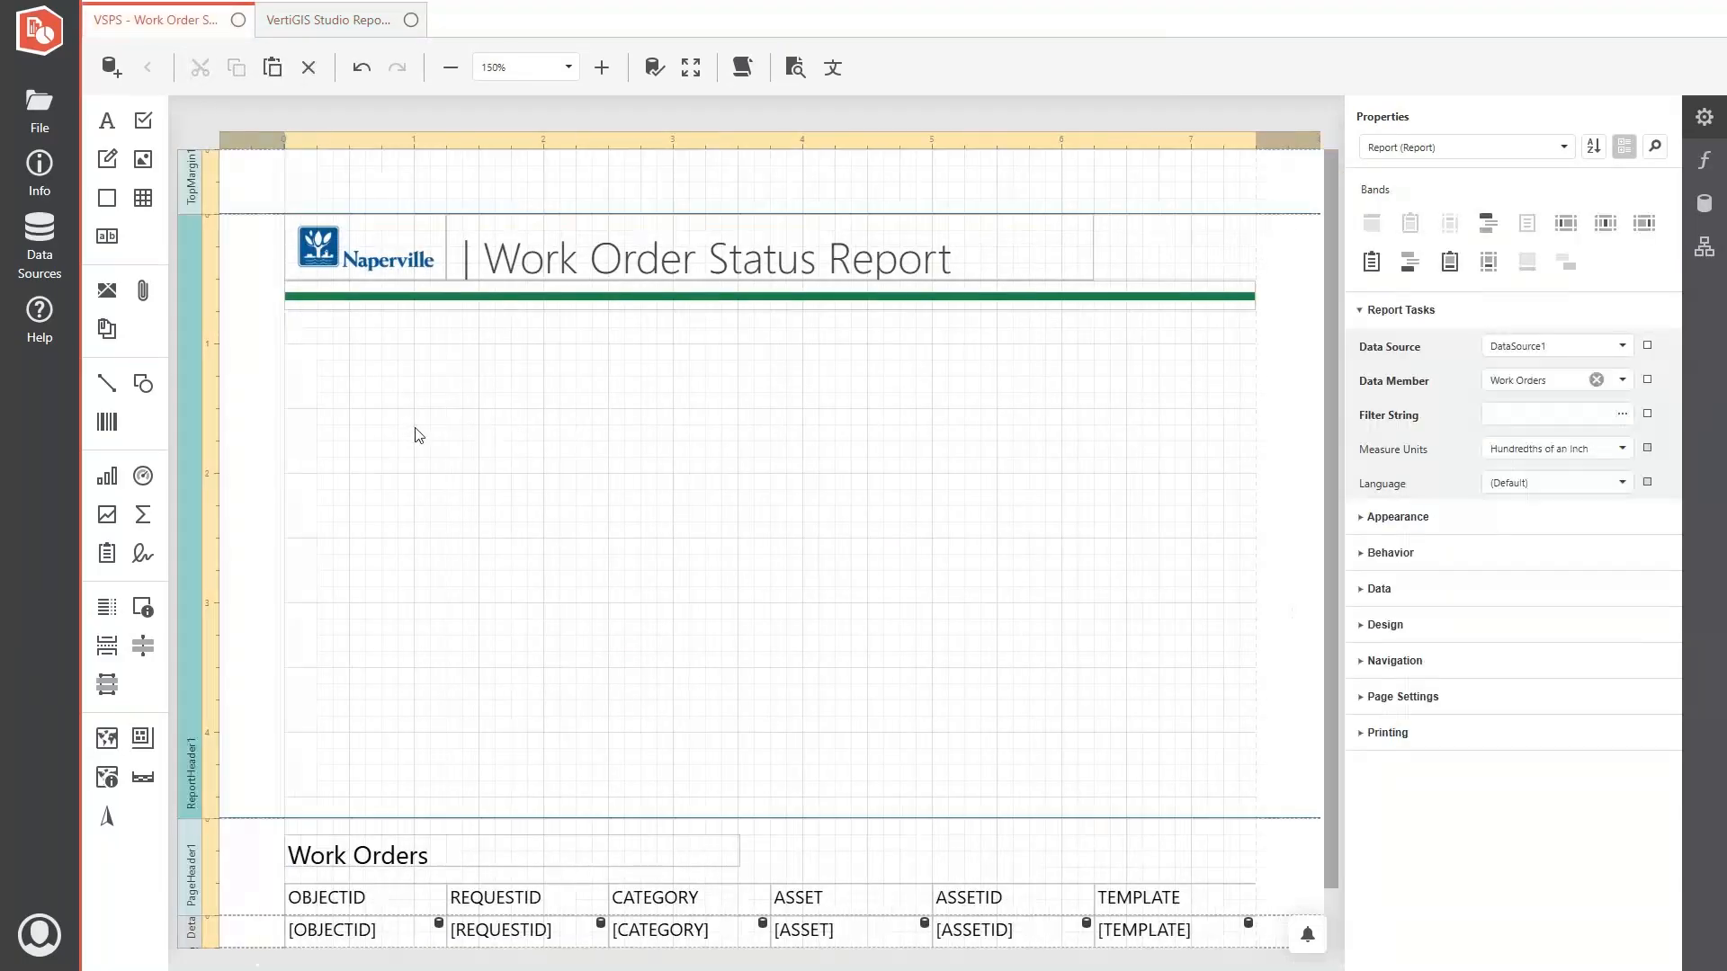
pyautogui.click(458, 504)
pyautogui.hotkey('ctrl', 'v')
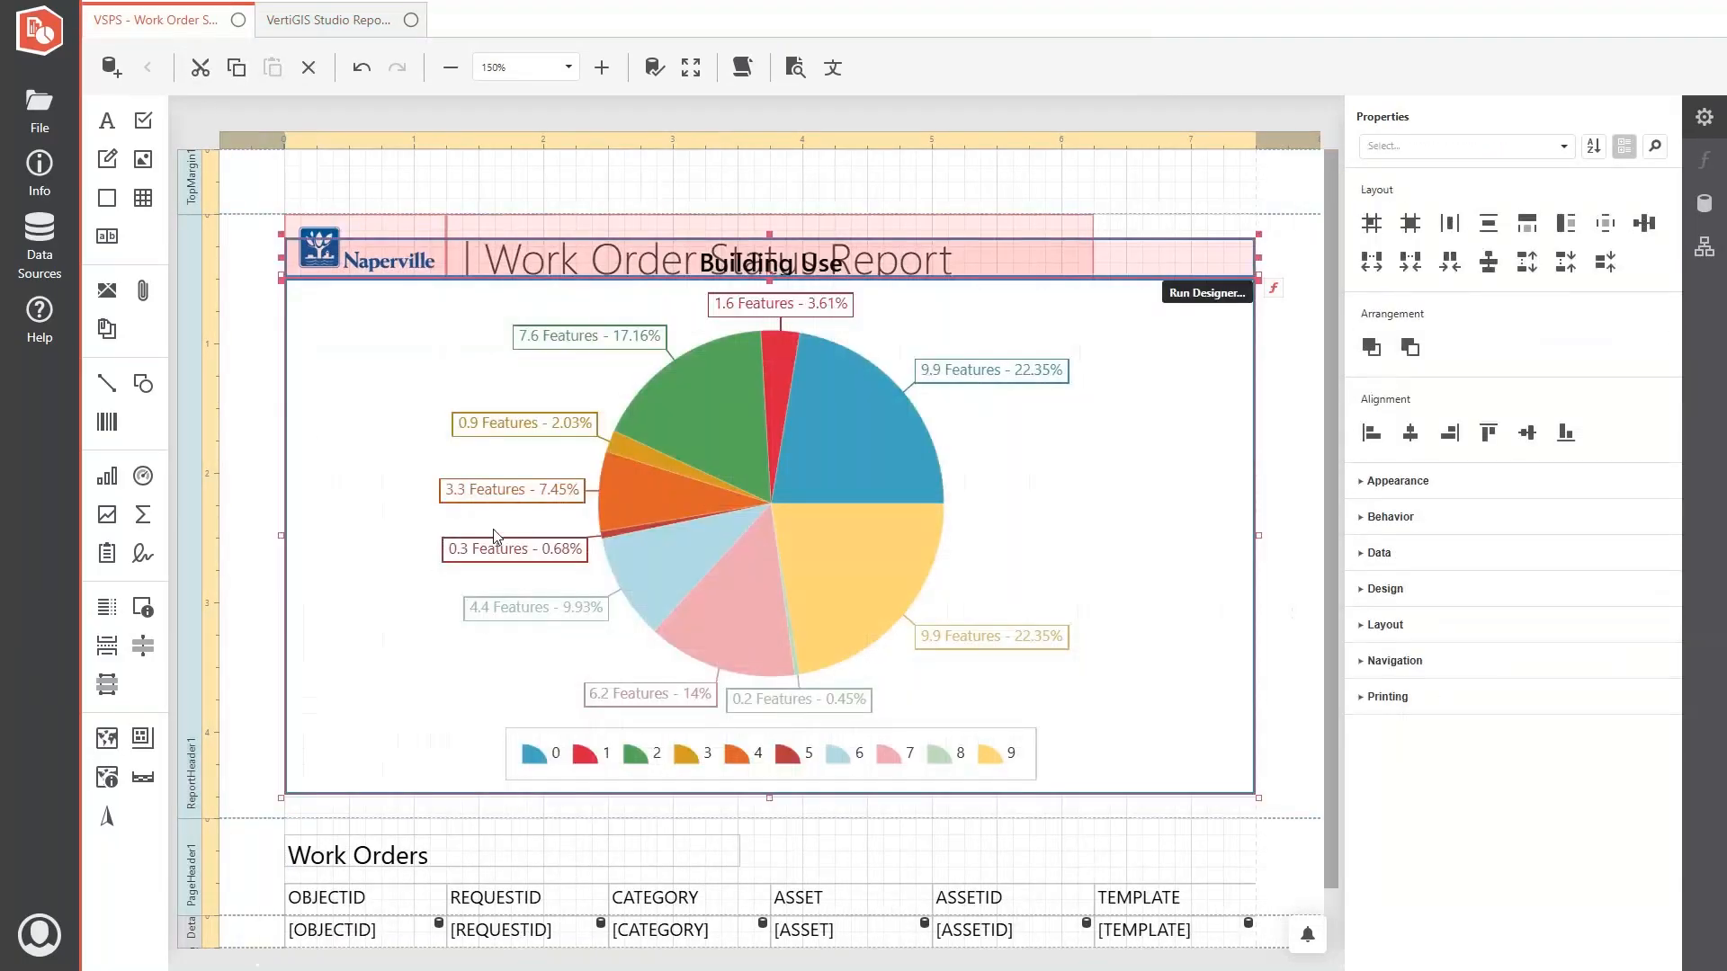
pyautogui.moveTo(494, 537); pyautogui.dragTo(571, 610)
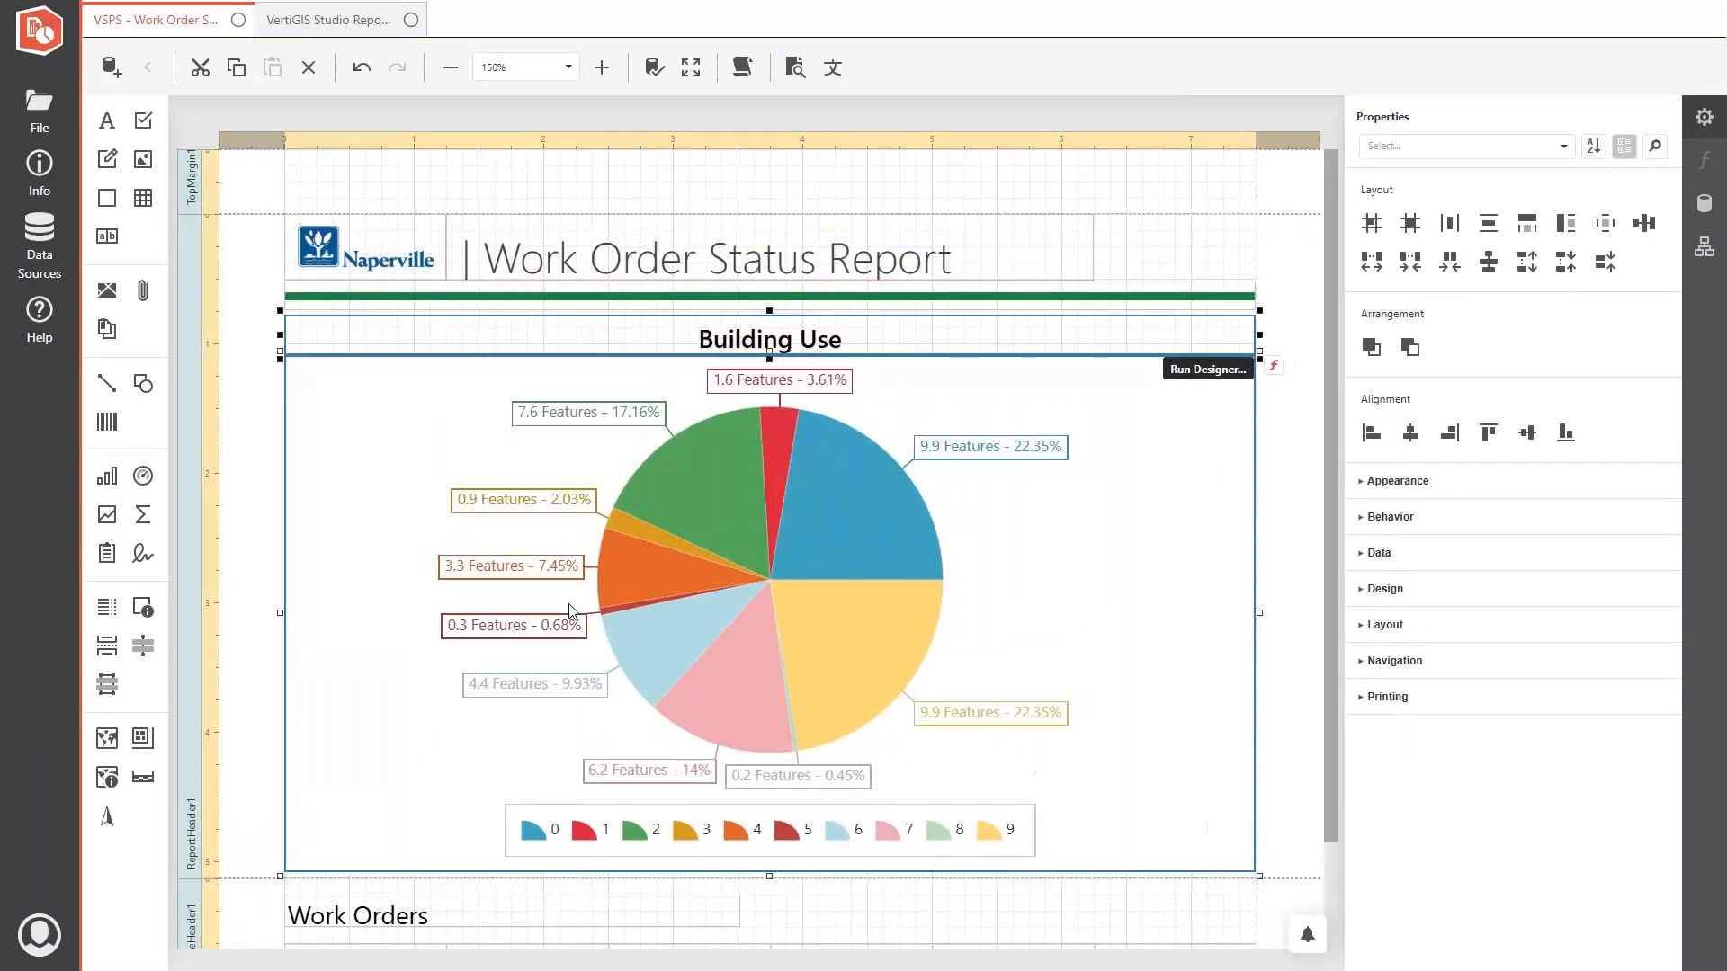
pyautogui.click(231, 450)
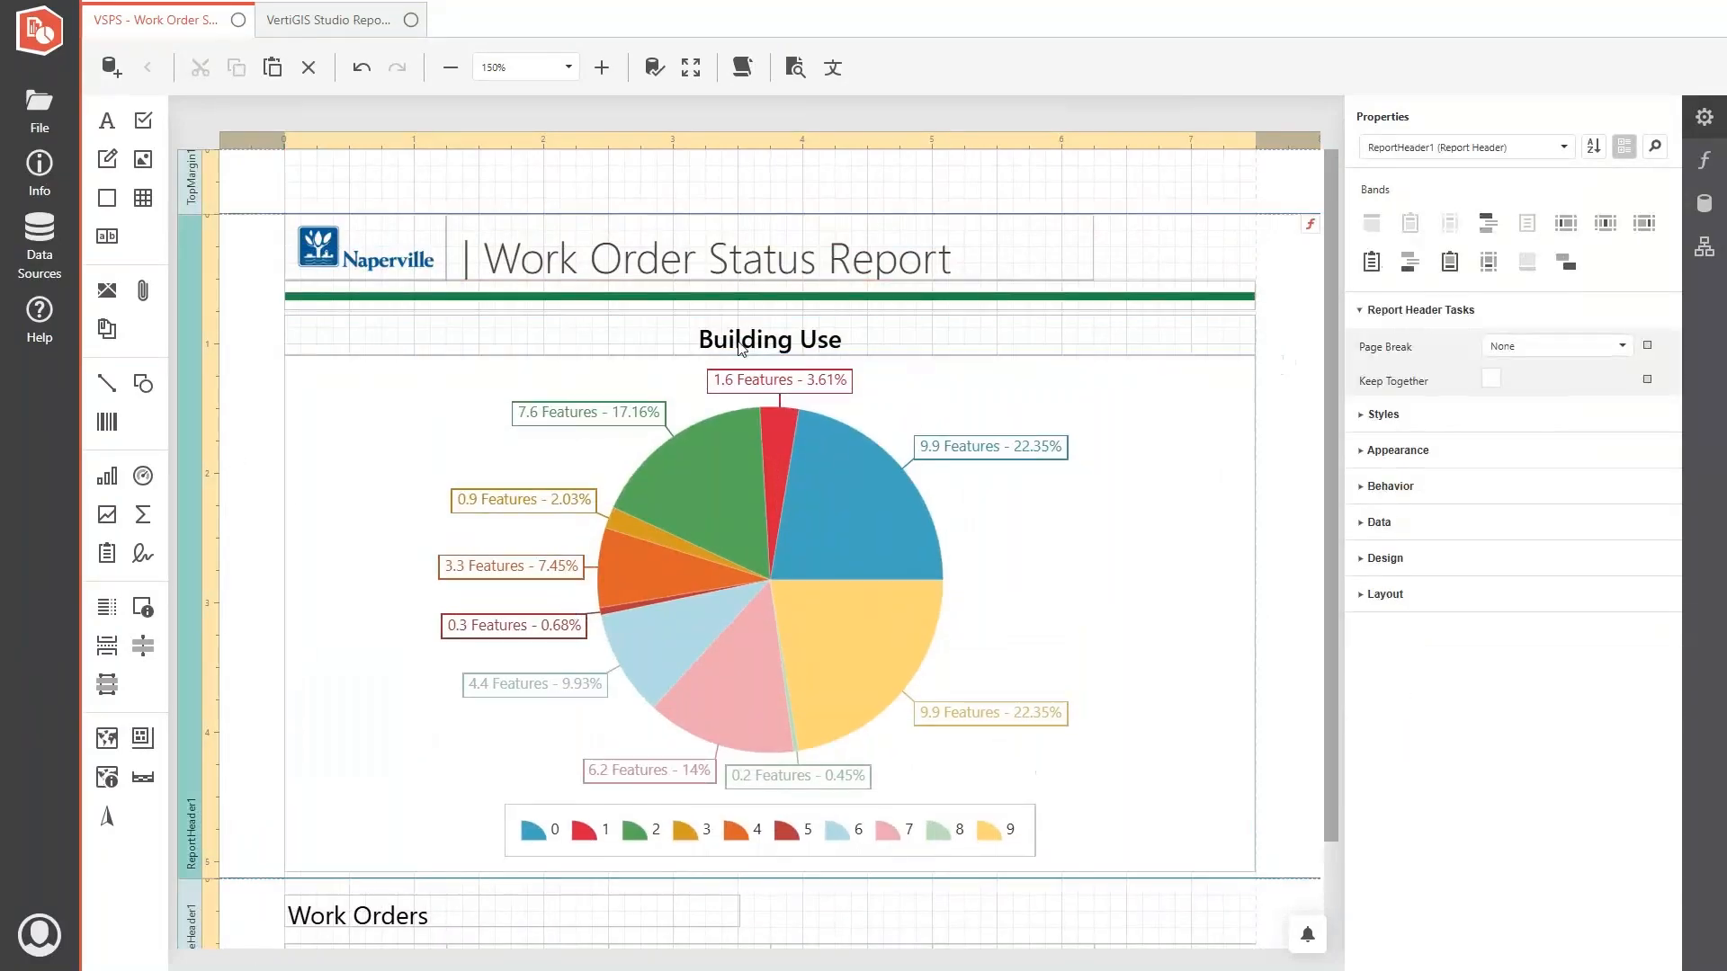
# - Change the title above the pie chart to "Work Order Status"
pyautogui.doubleClick(705, 339)
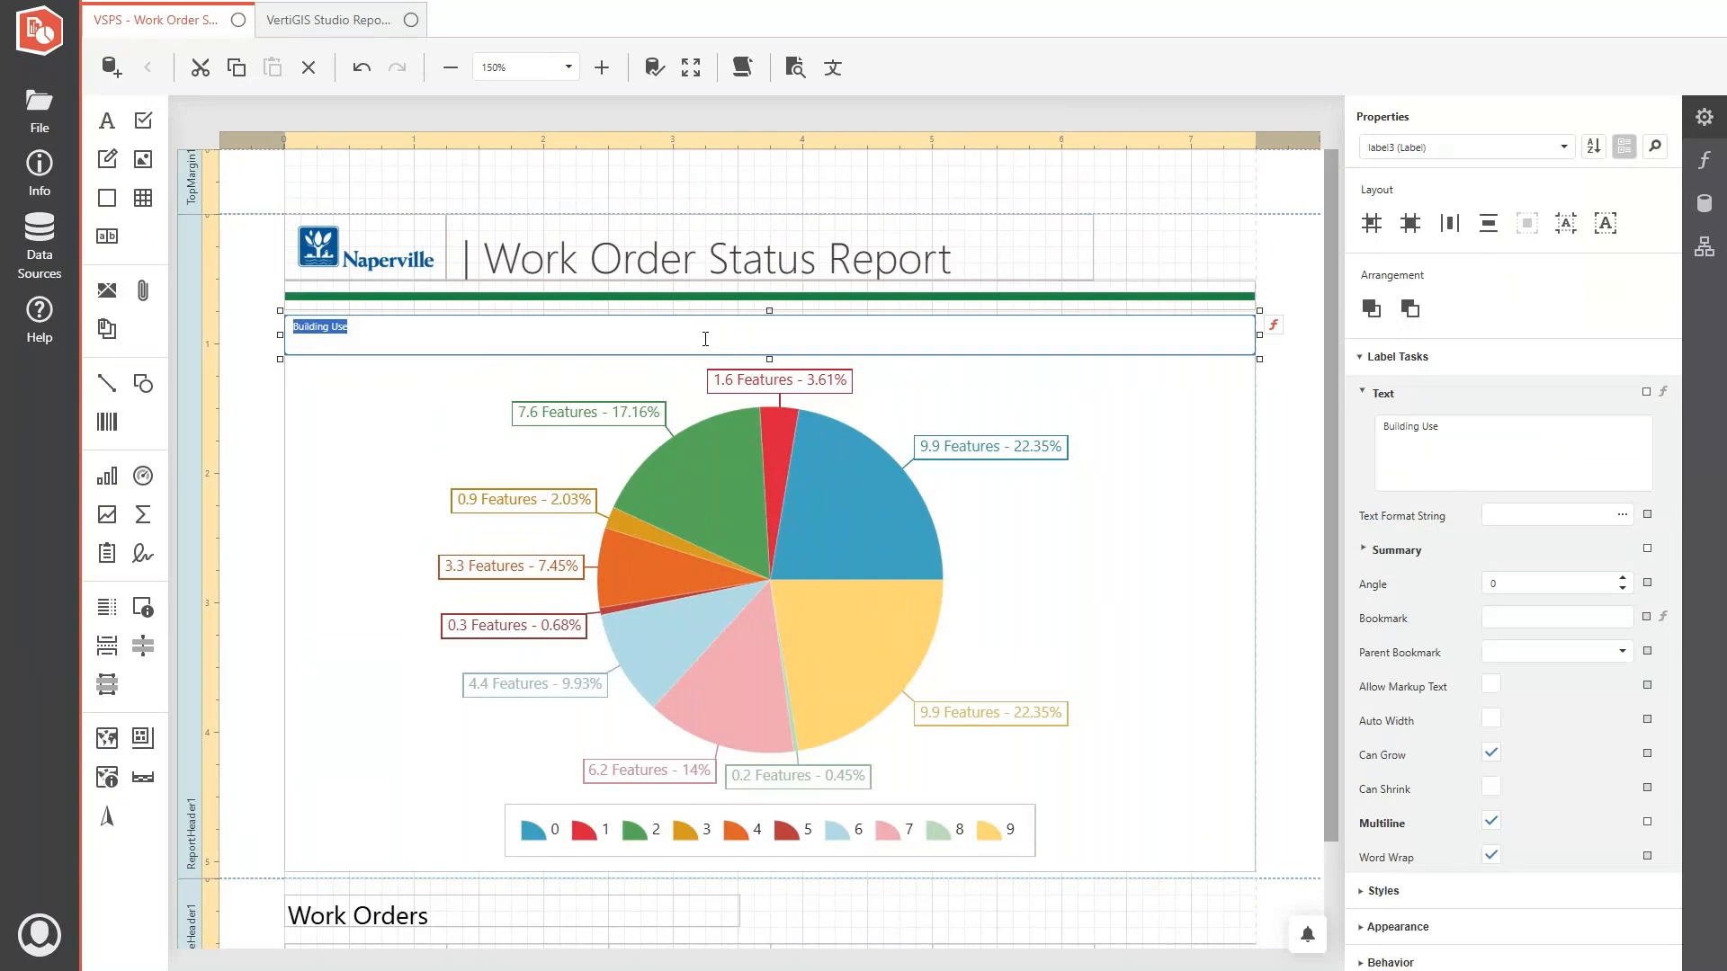
pyautogui.write('Work Order Status')
pyautogui.click(322, 442)
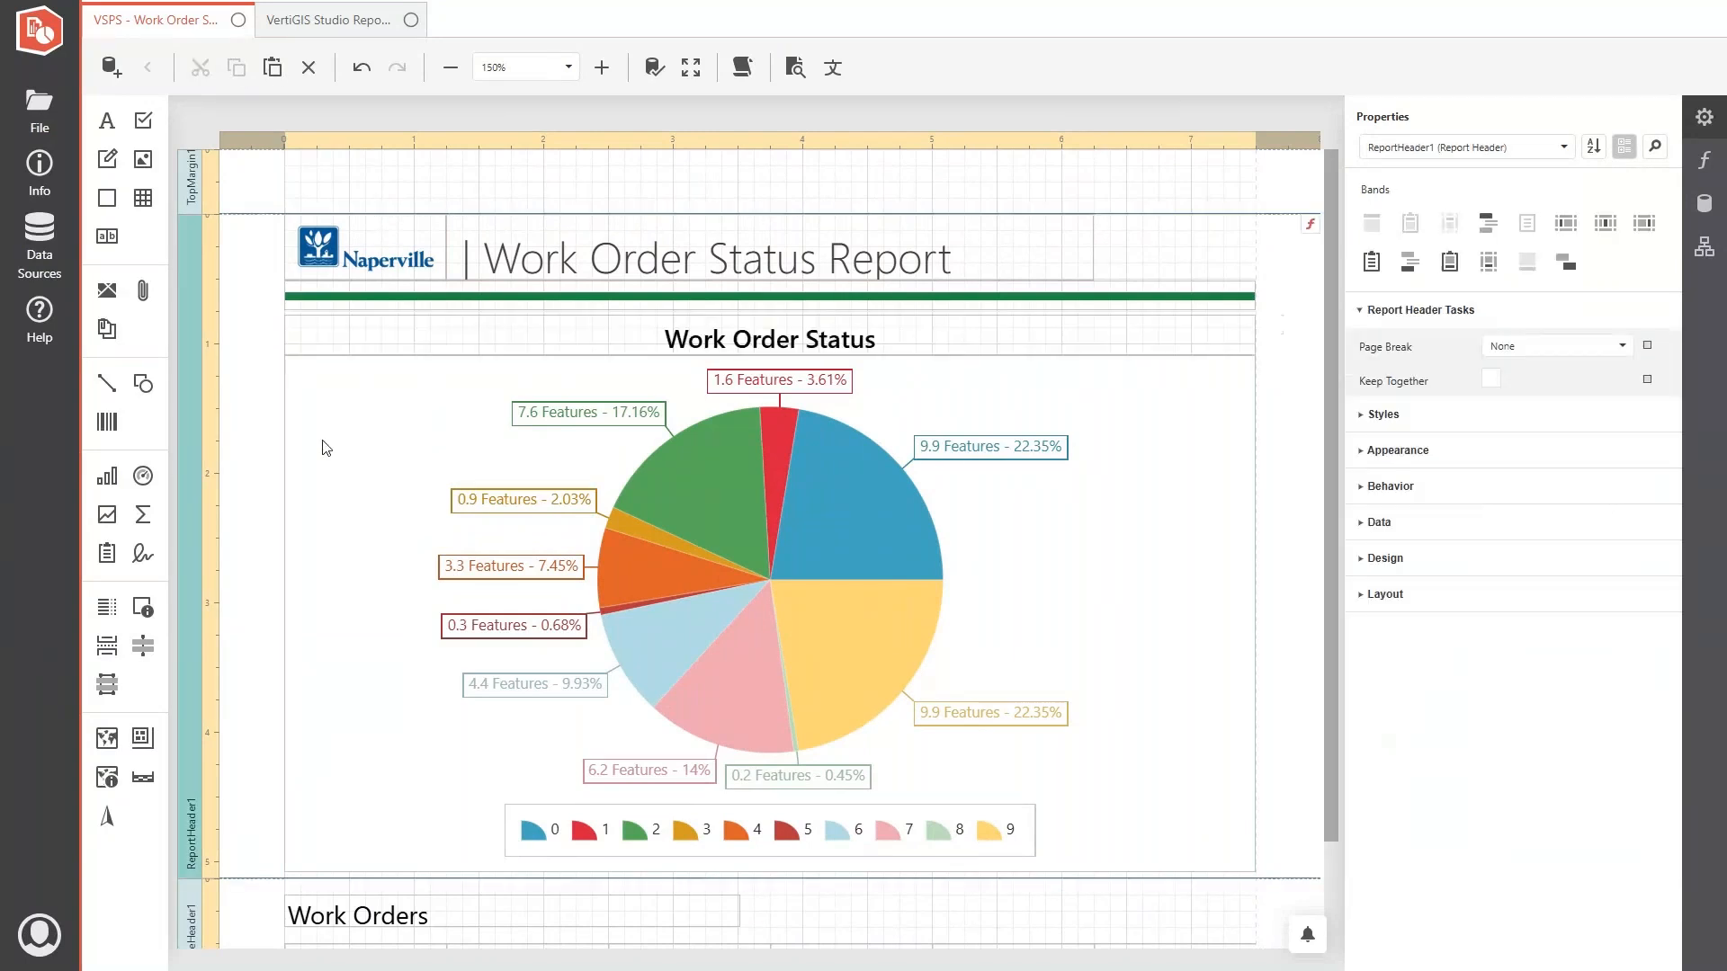
# - Open the pie chart in the Chart Designer and set its data source to DataSource1 and data member to Work Orders
pyautogui.click(612, 464)
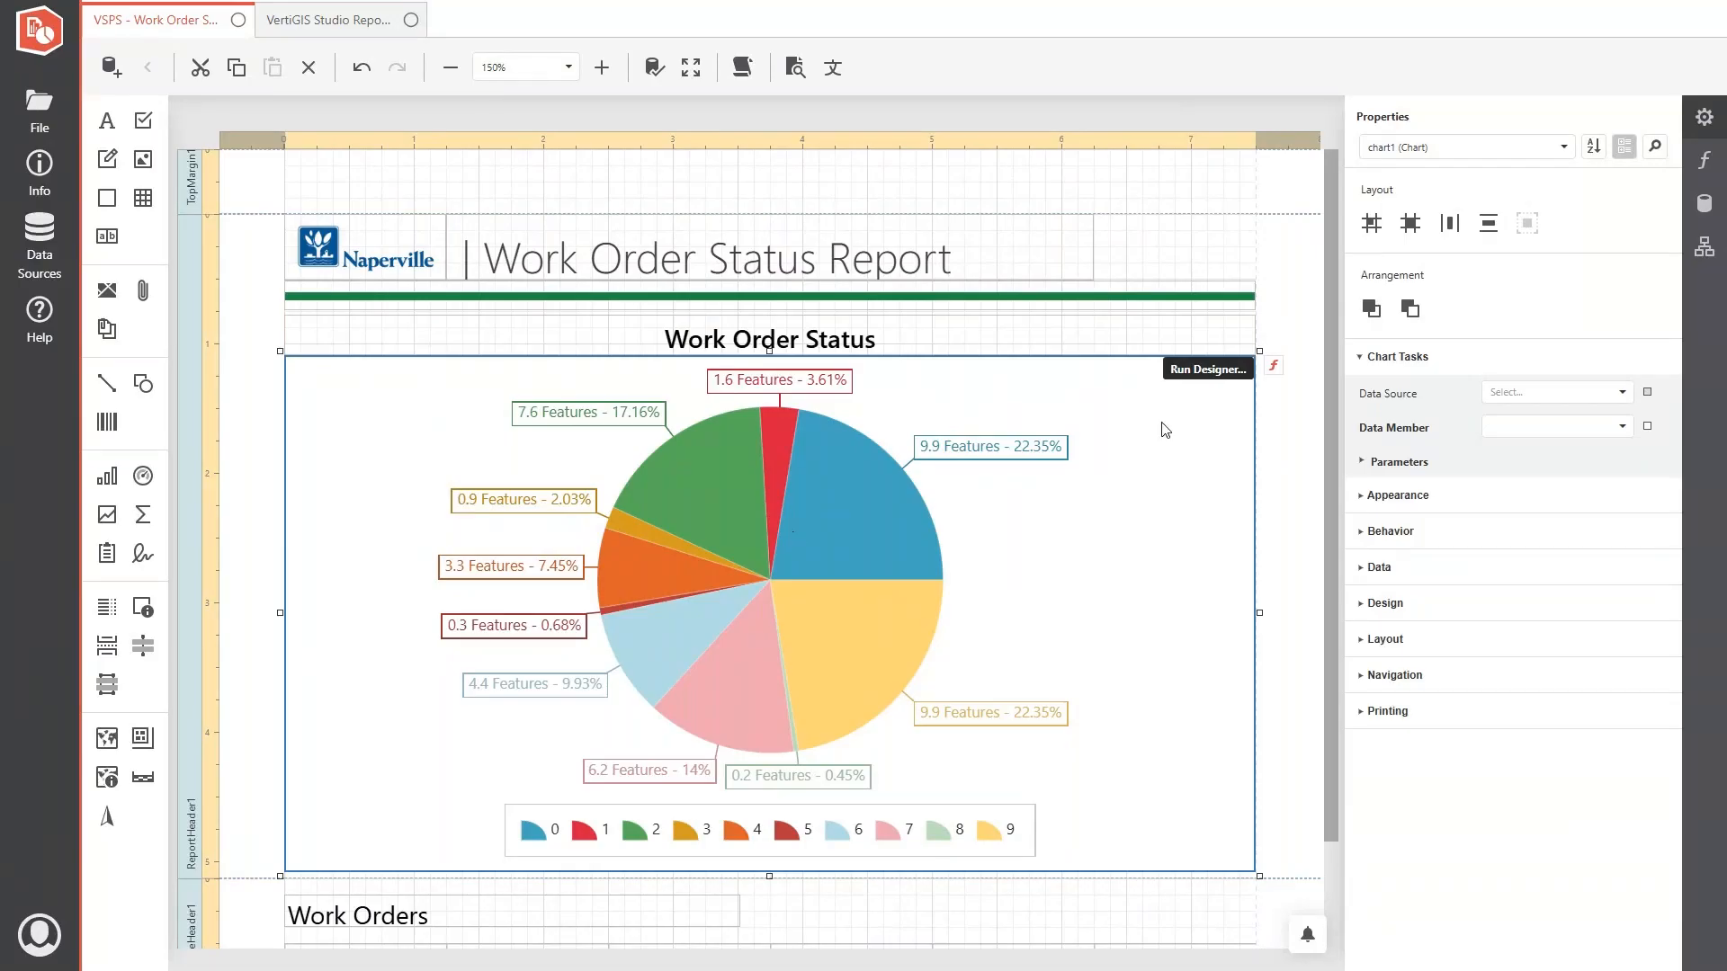
pyautogui.click(1211, 371)
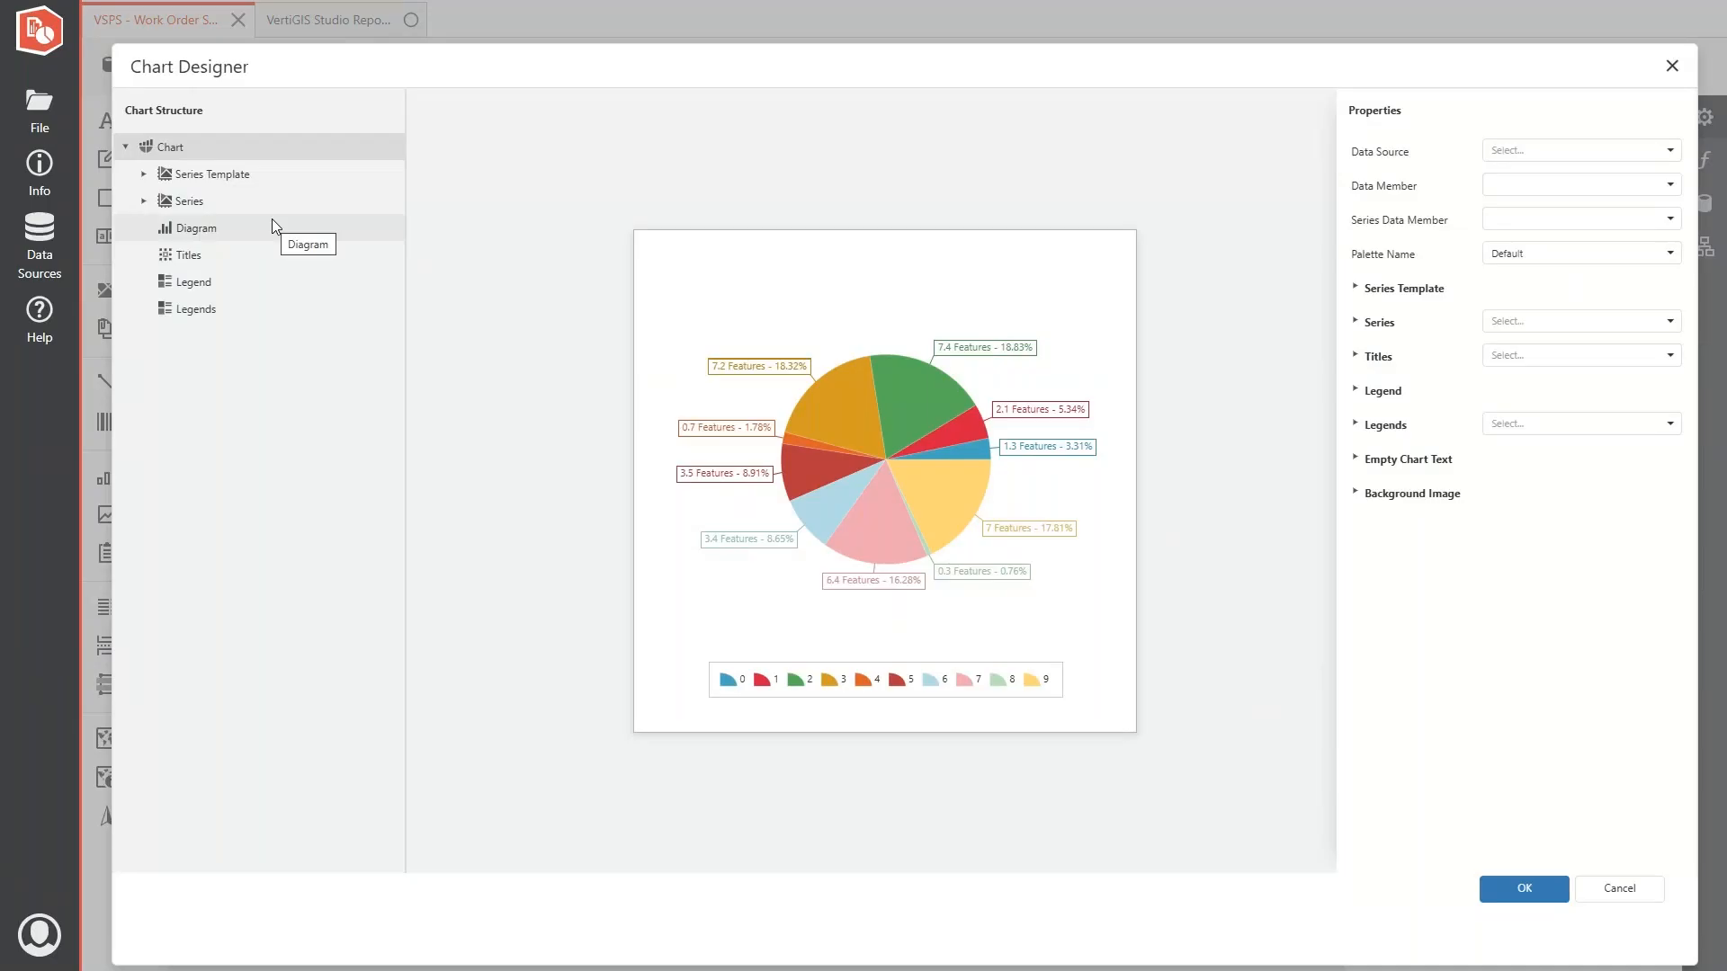
pyautogui.click(1668, 150)
pyautogui.click(1545, 174)
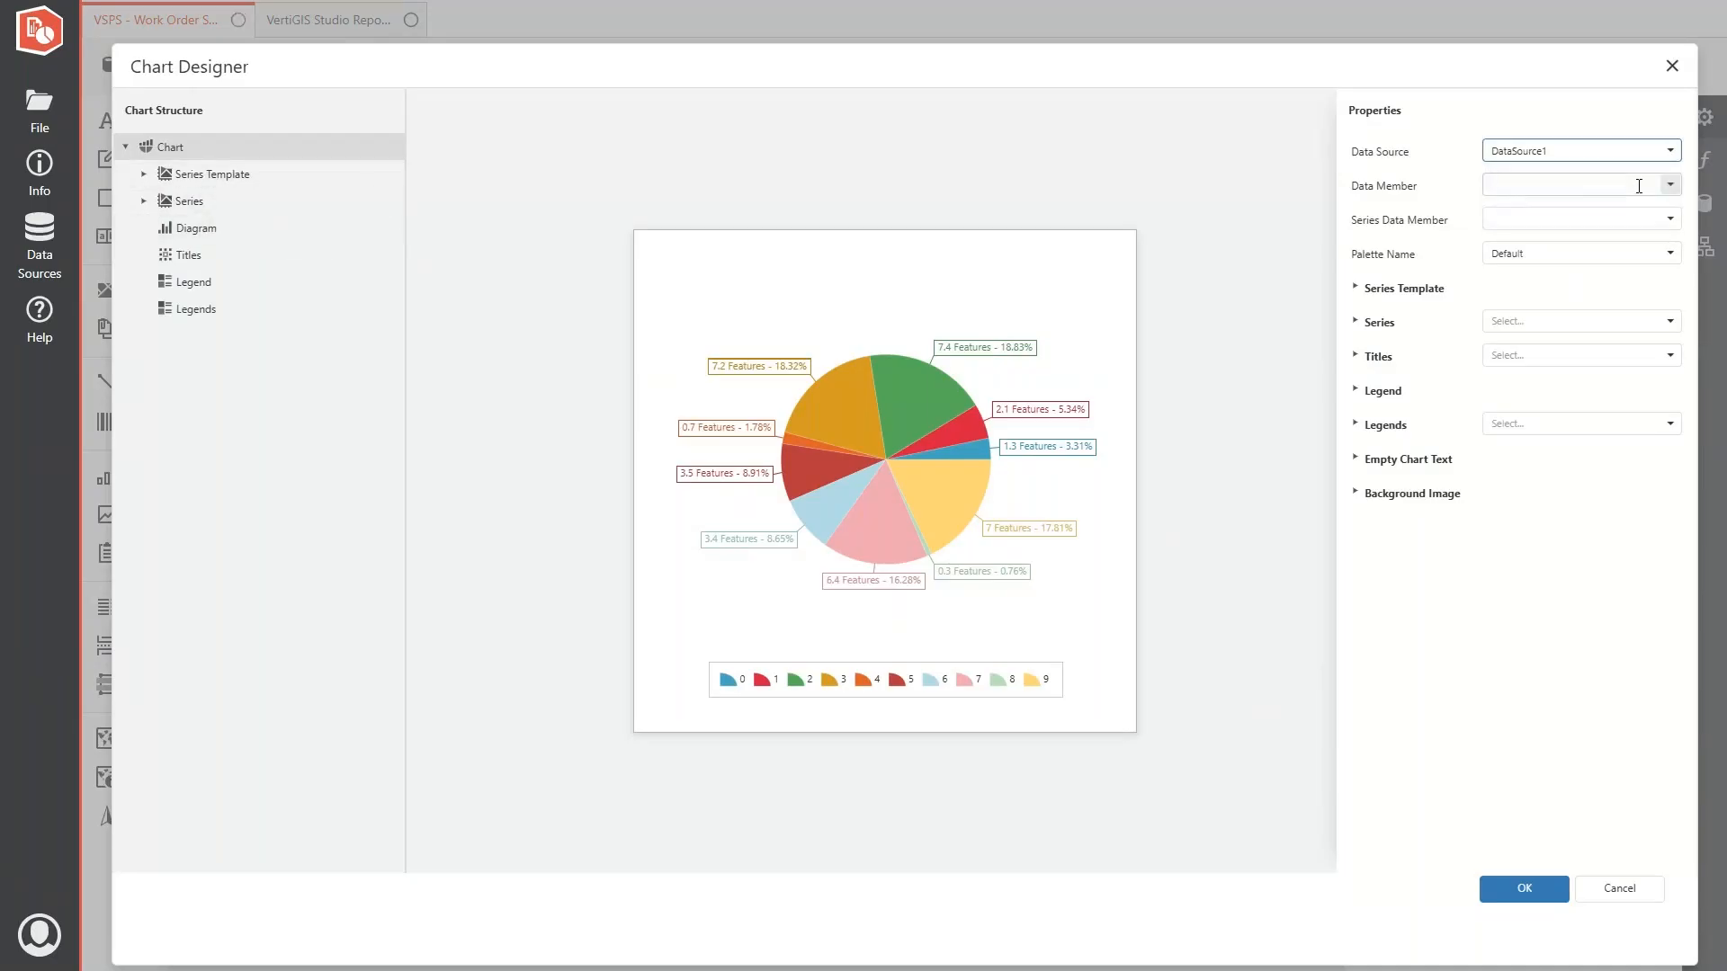
pyautogui.click(1668, 185)
pyautogui.click(1583, 216)
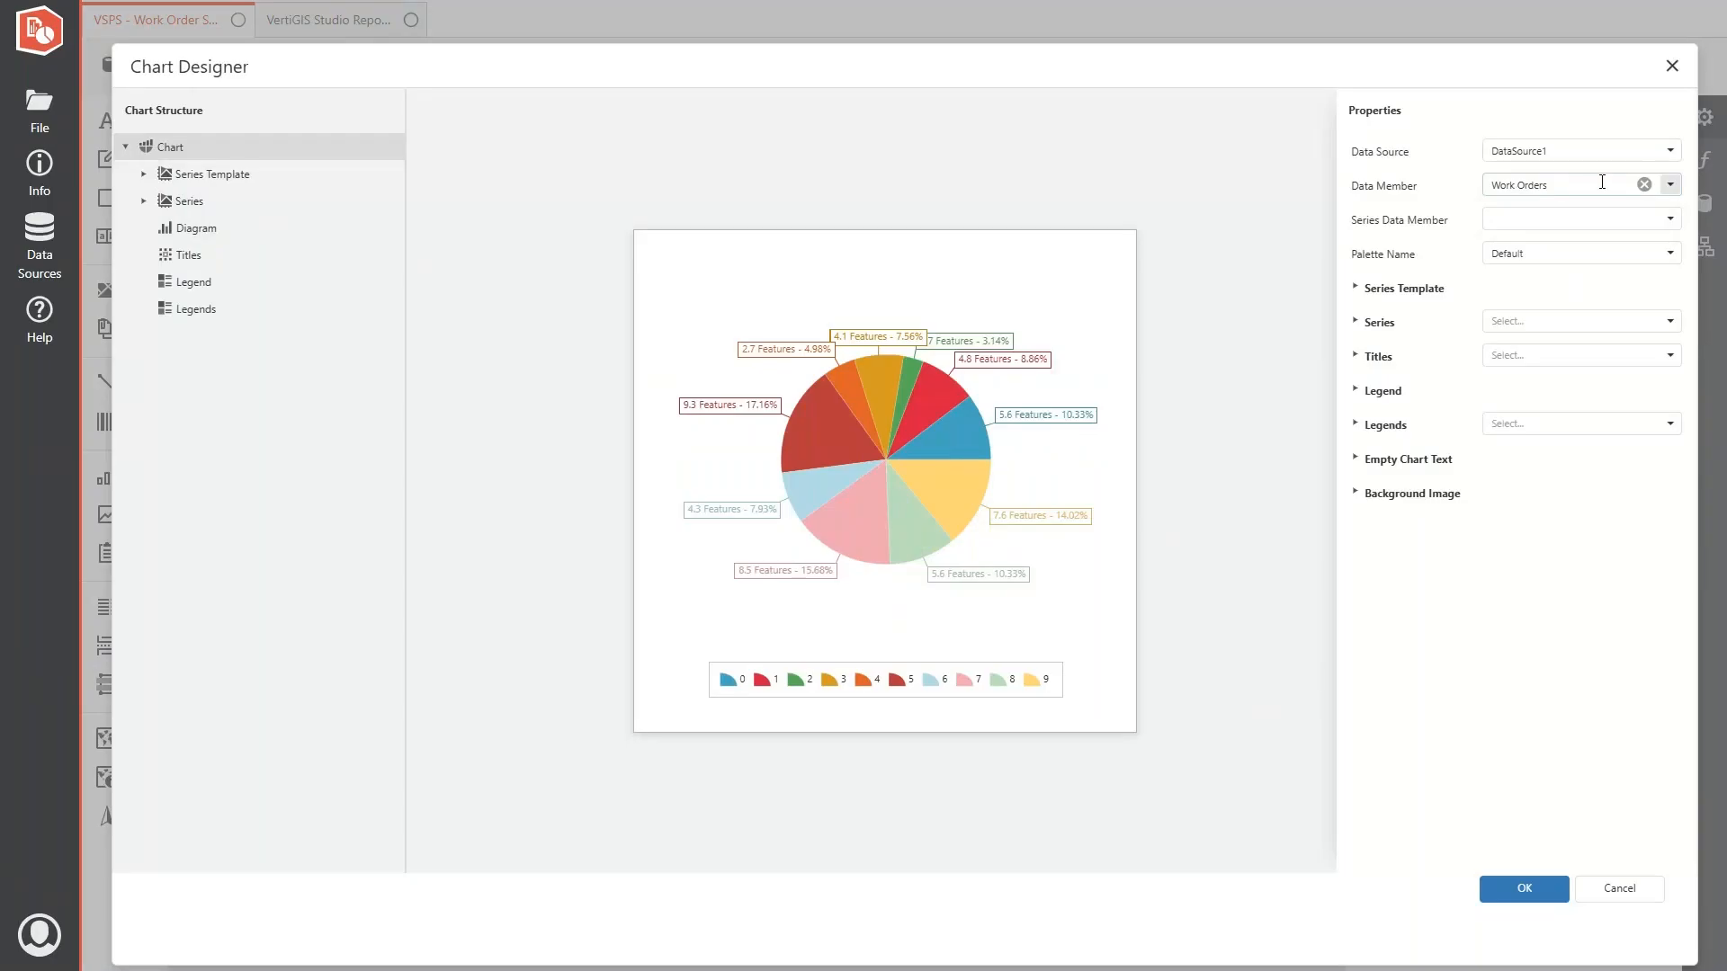
# - Set the argument data member of the pie chart's Series1 to STATUS and apply the chart design
pyautogui.click(144, 201)
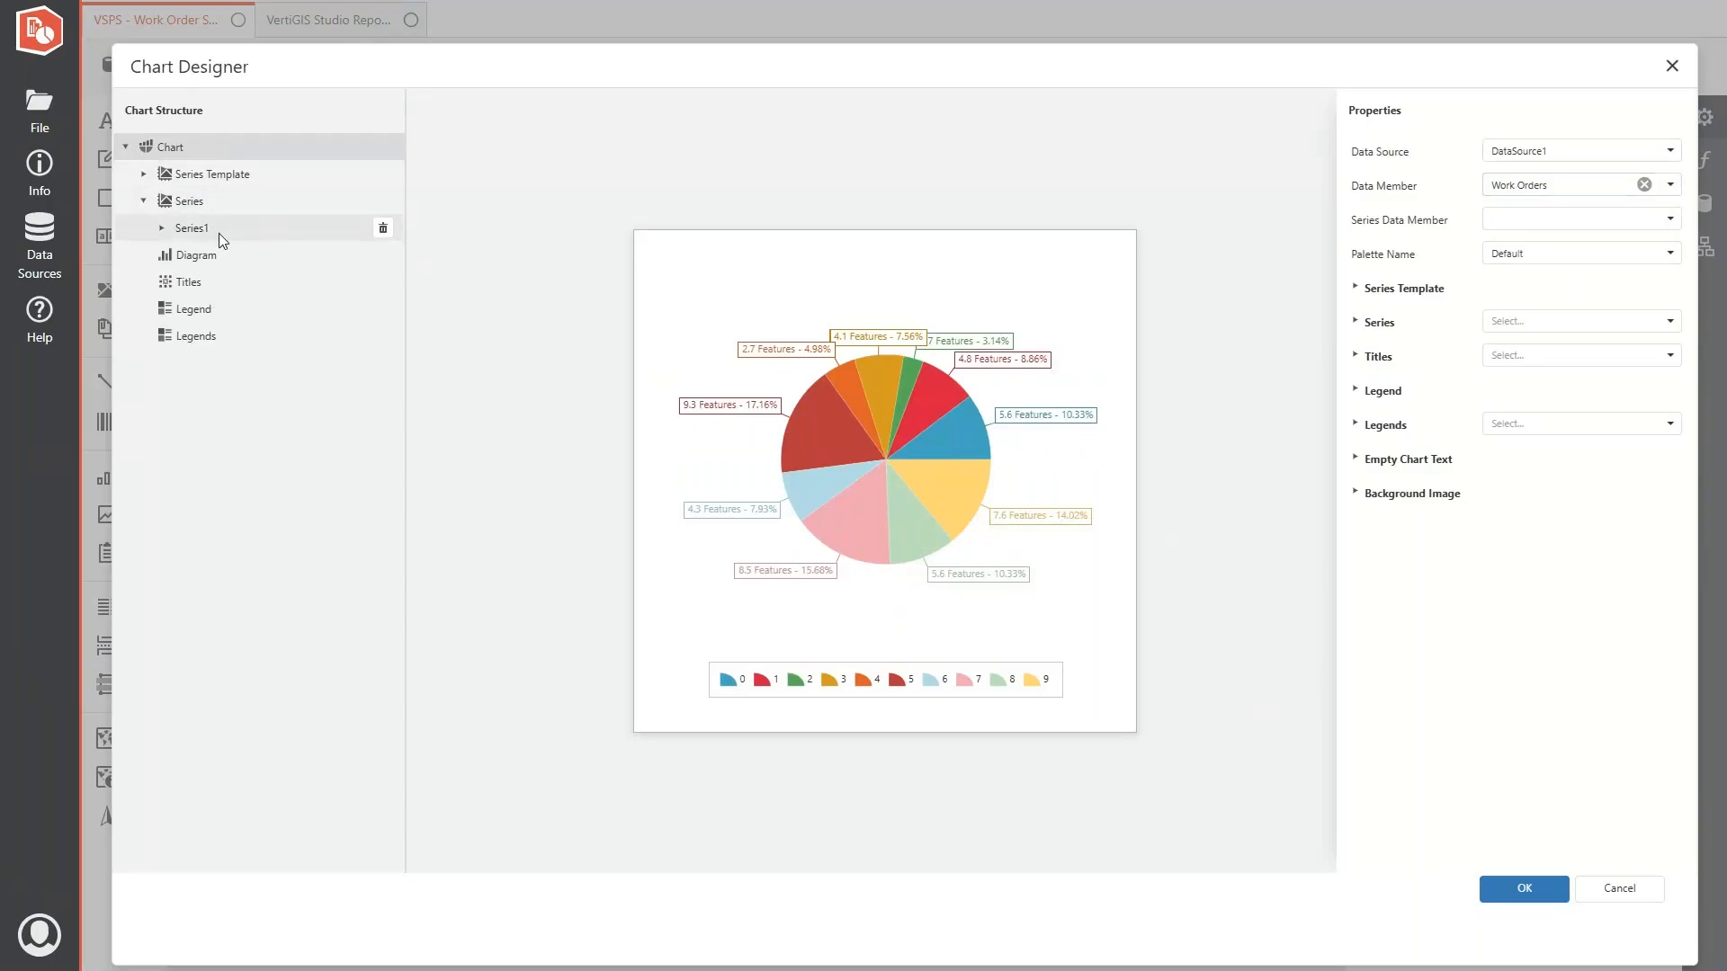
pyautogui.click(218, 234)
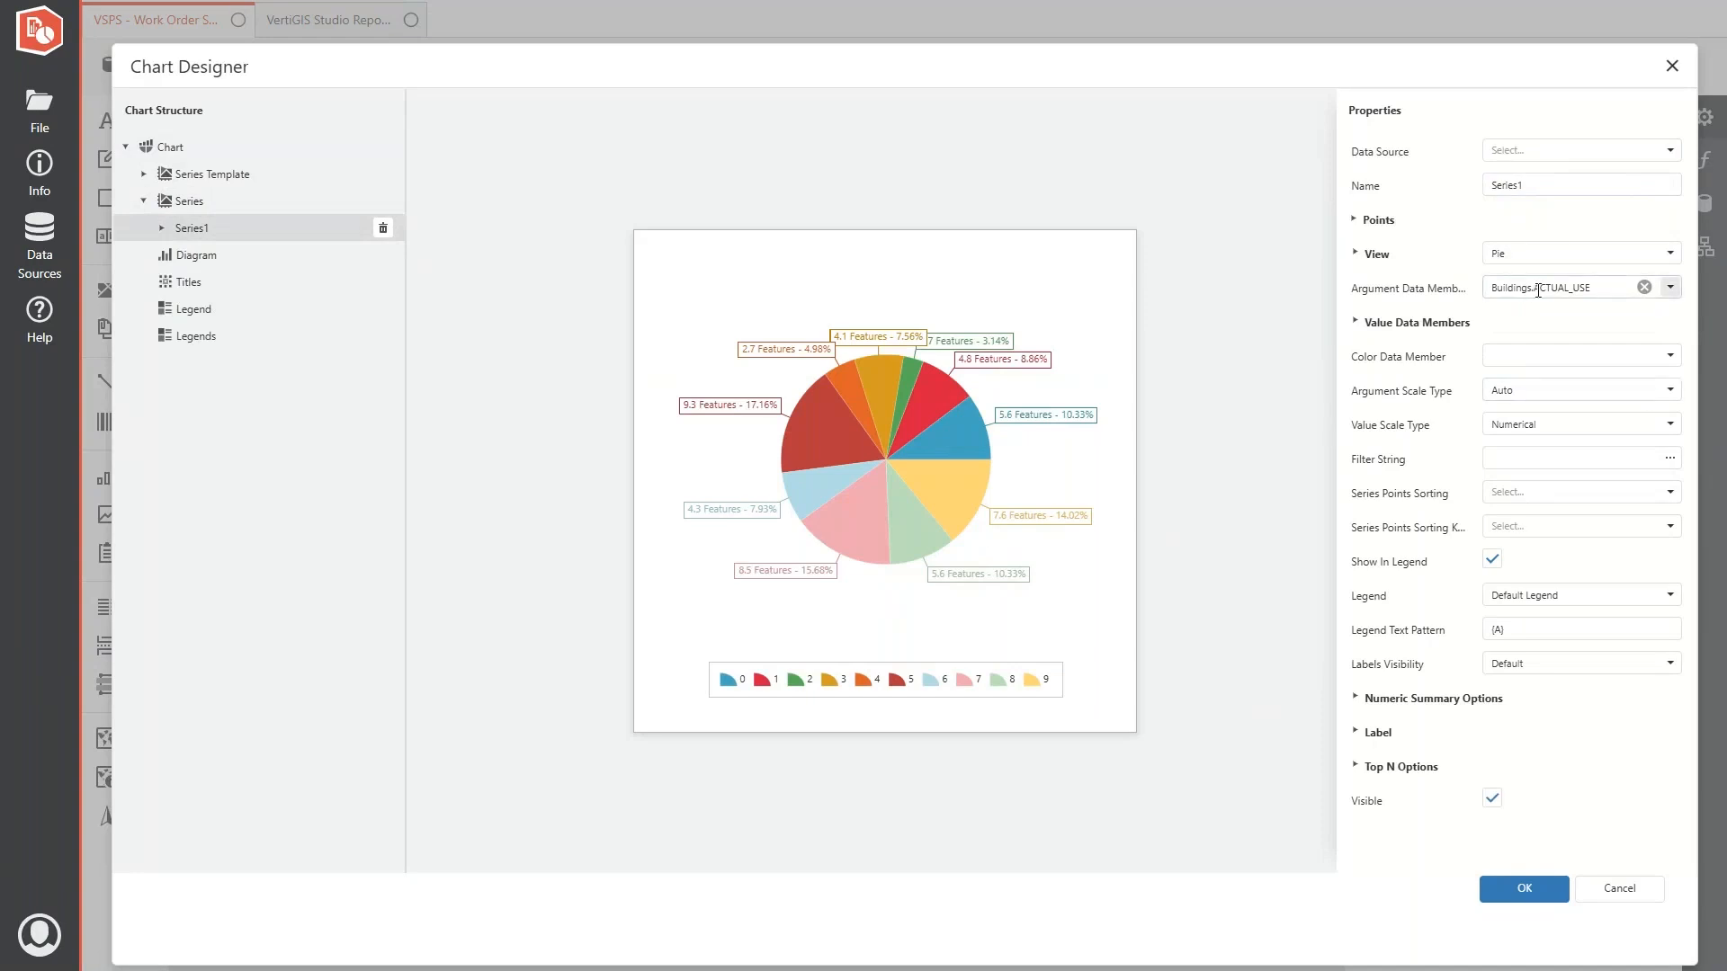
pyautogui.doubleClick(1504, 291)
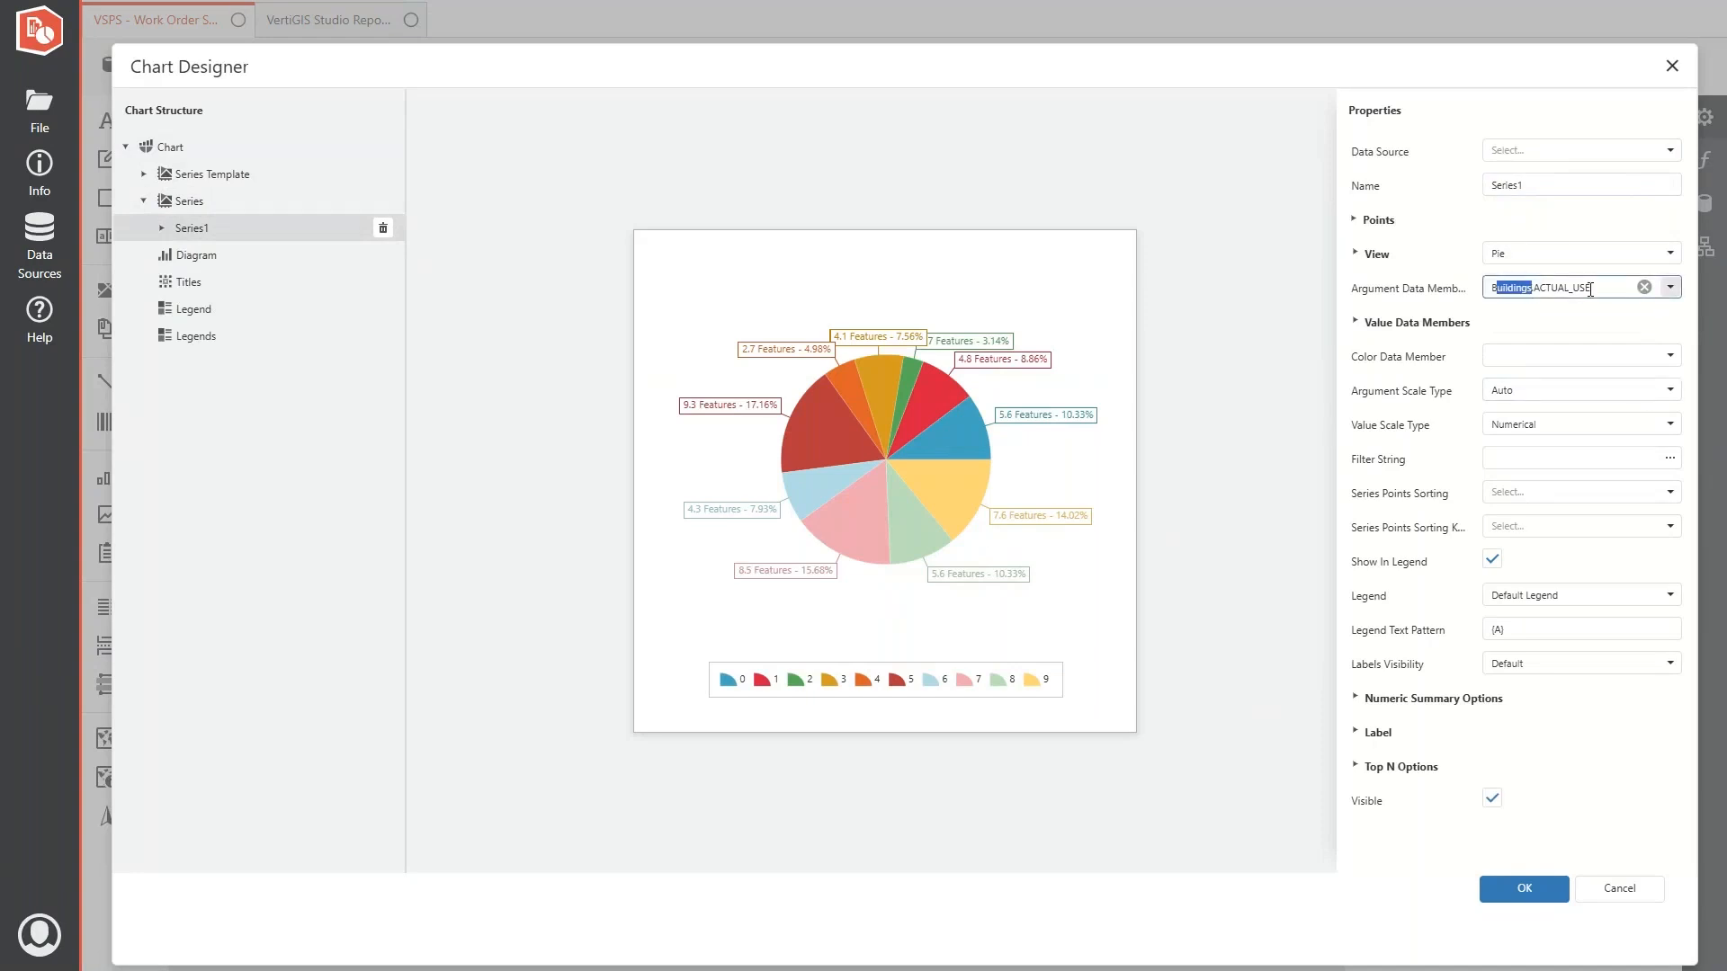
pyautogui.click(1644, 287)
pyautogui.click(1670, 287)
pyautogui.scroll(-10, 1600, 447)
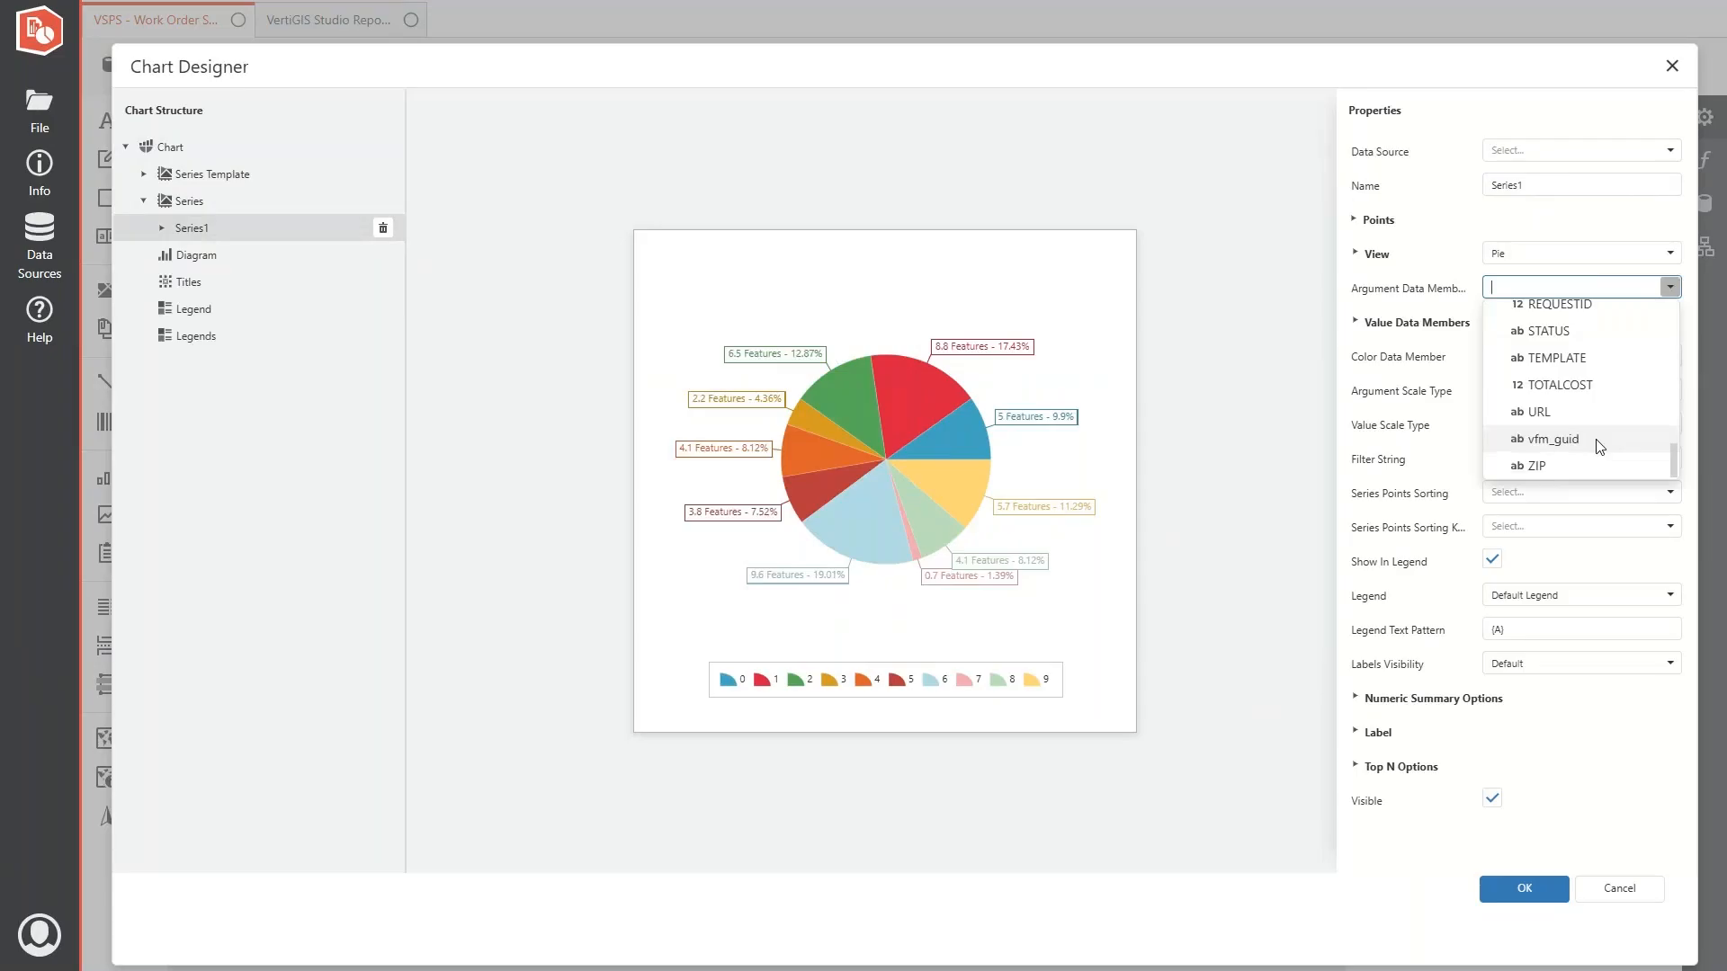
pyautogui.scroll(2, 1600, 447)
pyautogui.click(1546, 416)
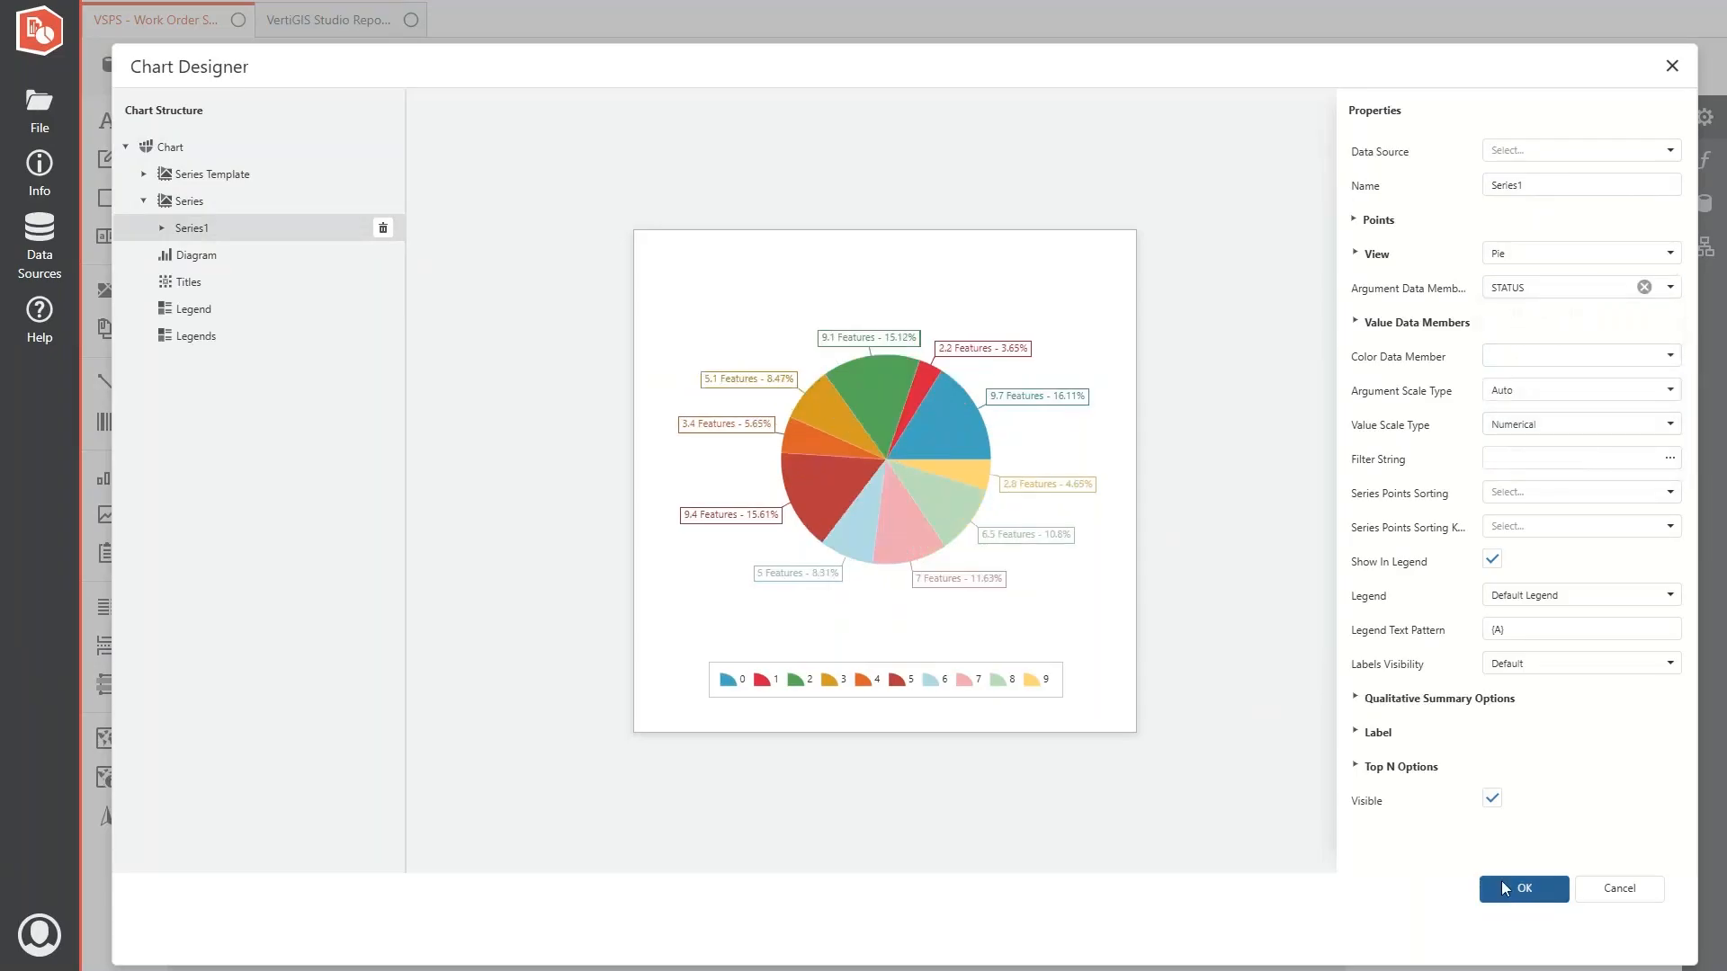
pyautogui.click(1504, 888)
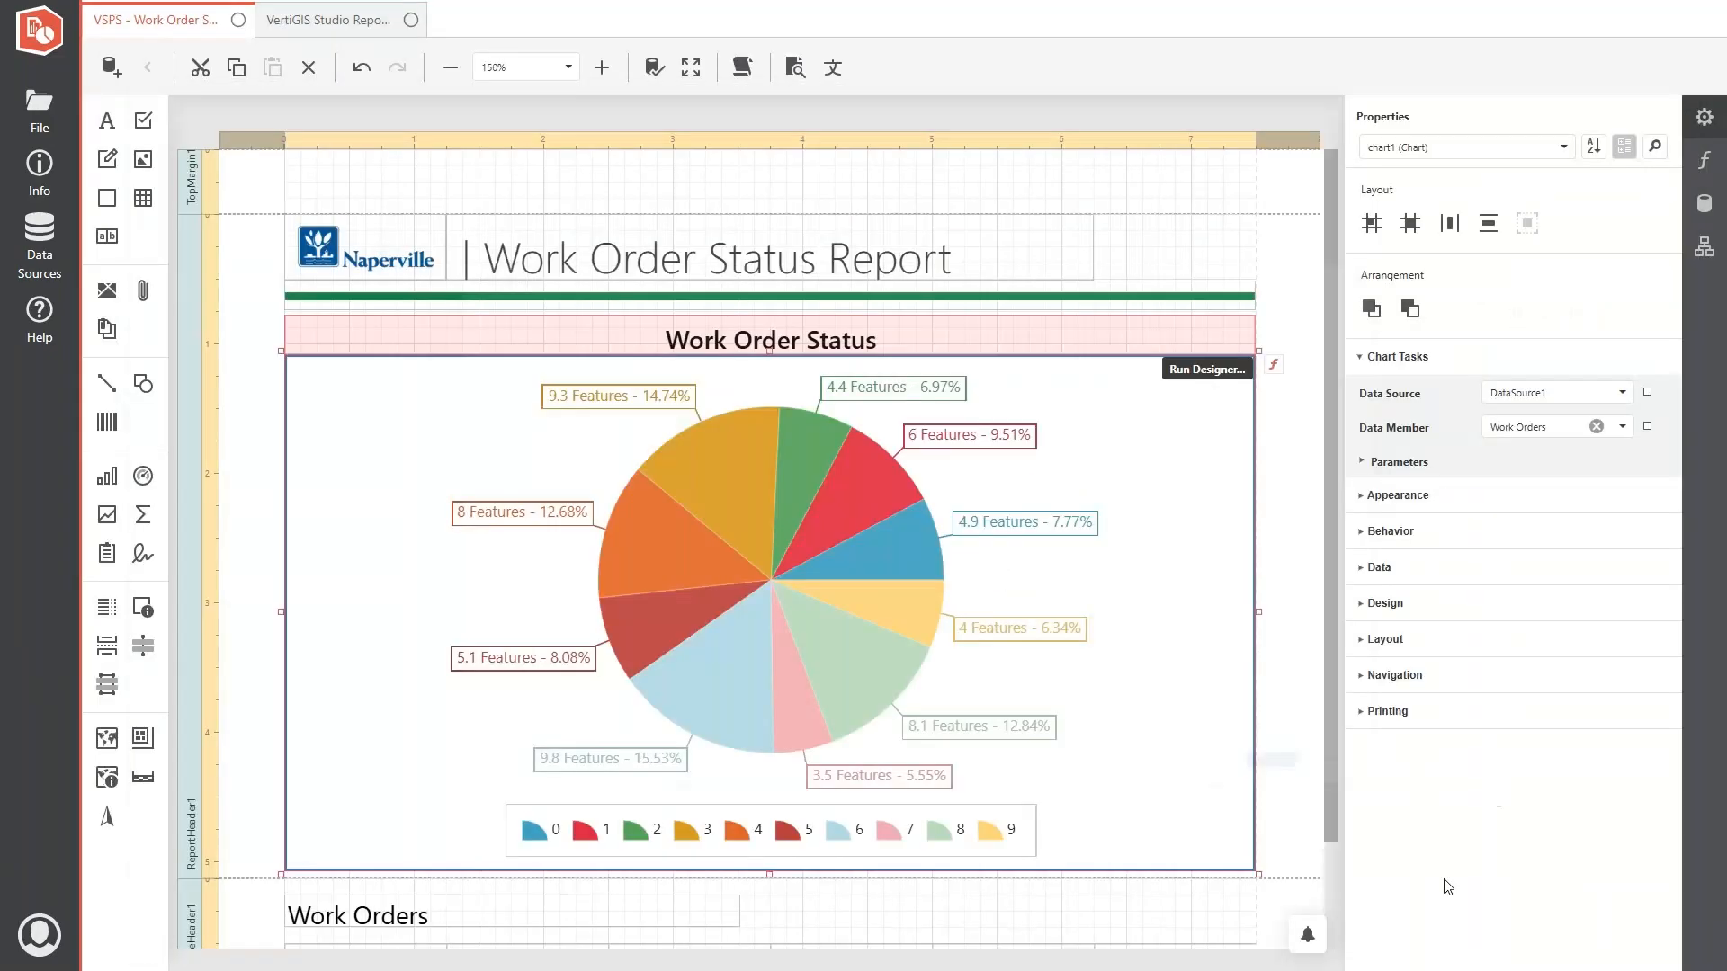
# - Save the report and extend the report header band slightly below the pie chart
pyautogui.click(241, 474)
pyautogui.scroll(-2, 703, 471)
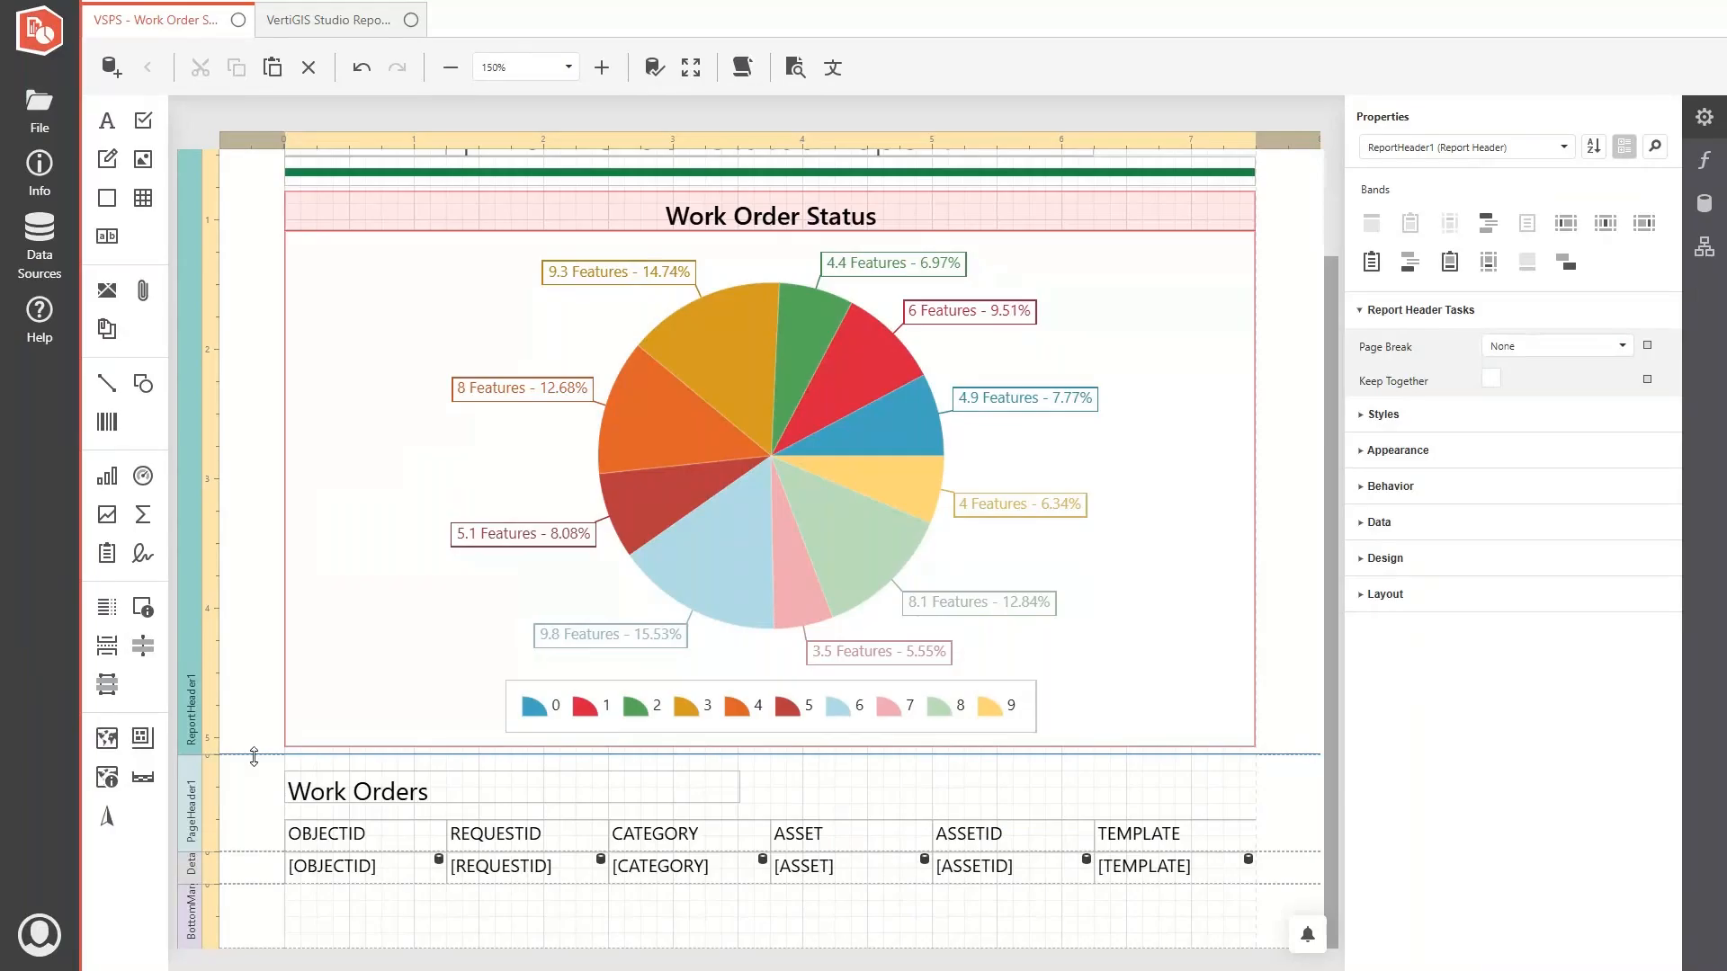
pyautogui.hotkey('ctrl', 's')
pyautogui.moveTo(254, 757); pyautogui.dragTo(253, 766)
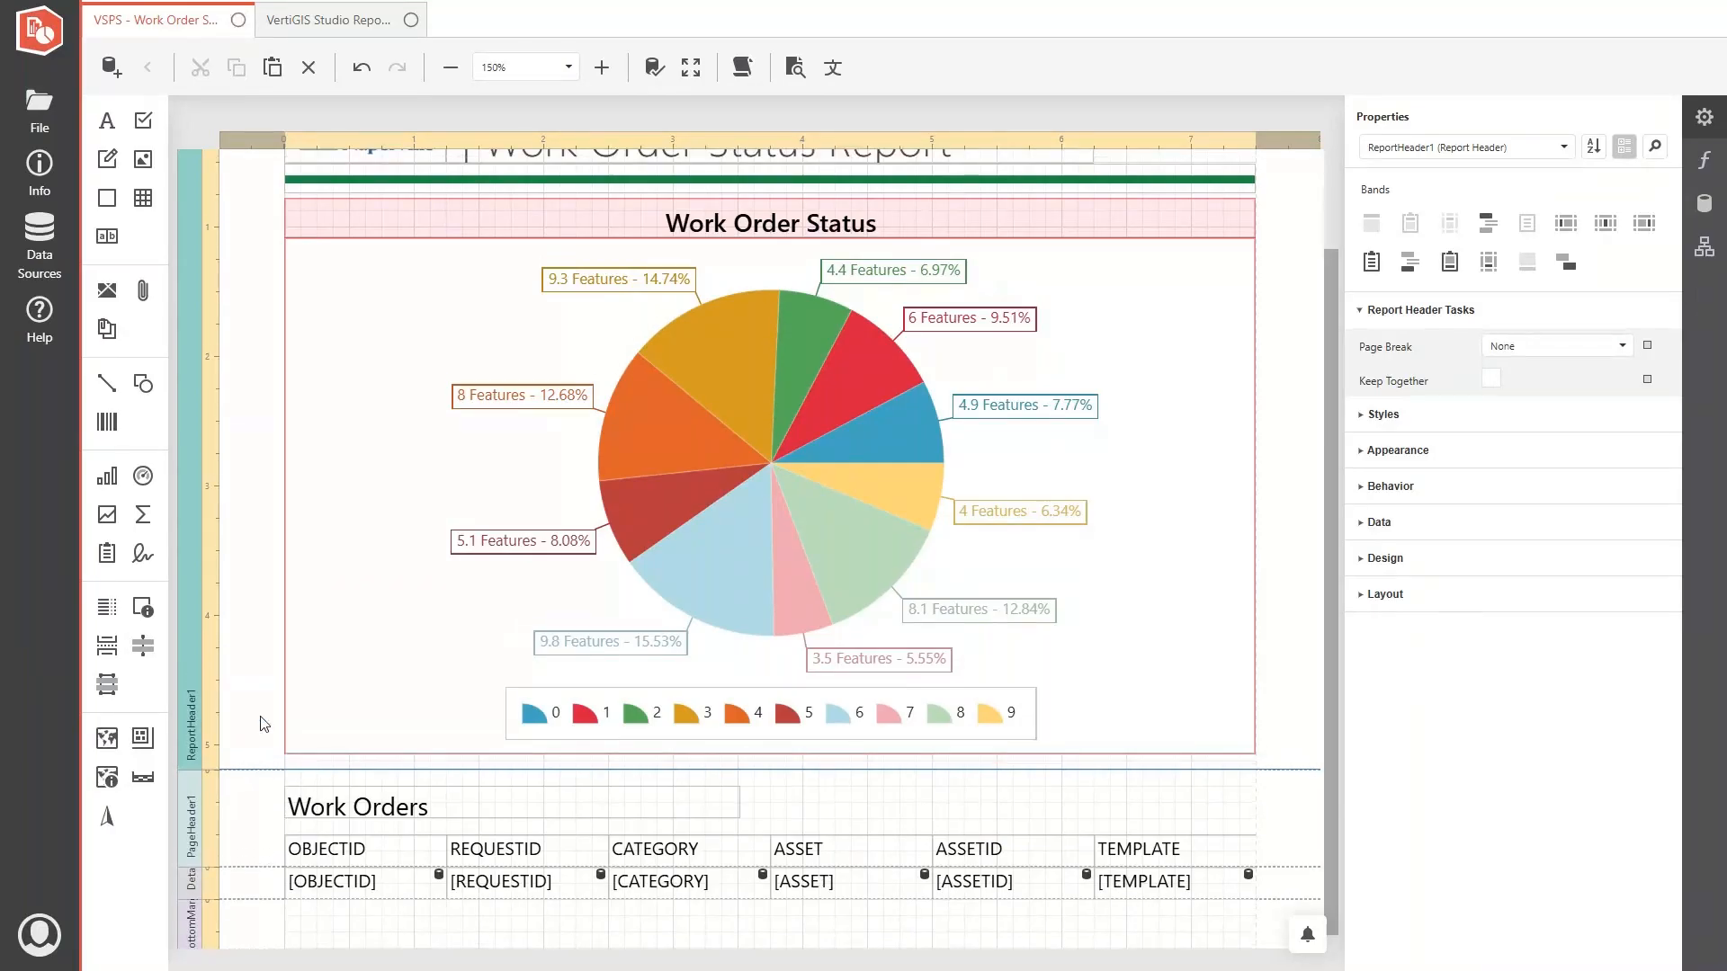
# - Delete the page header band that holds the Work Orders title and column headings
pyautogui.click(219, 806)
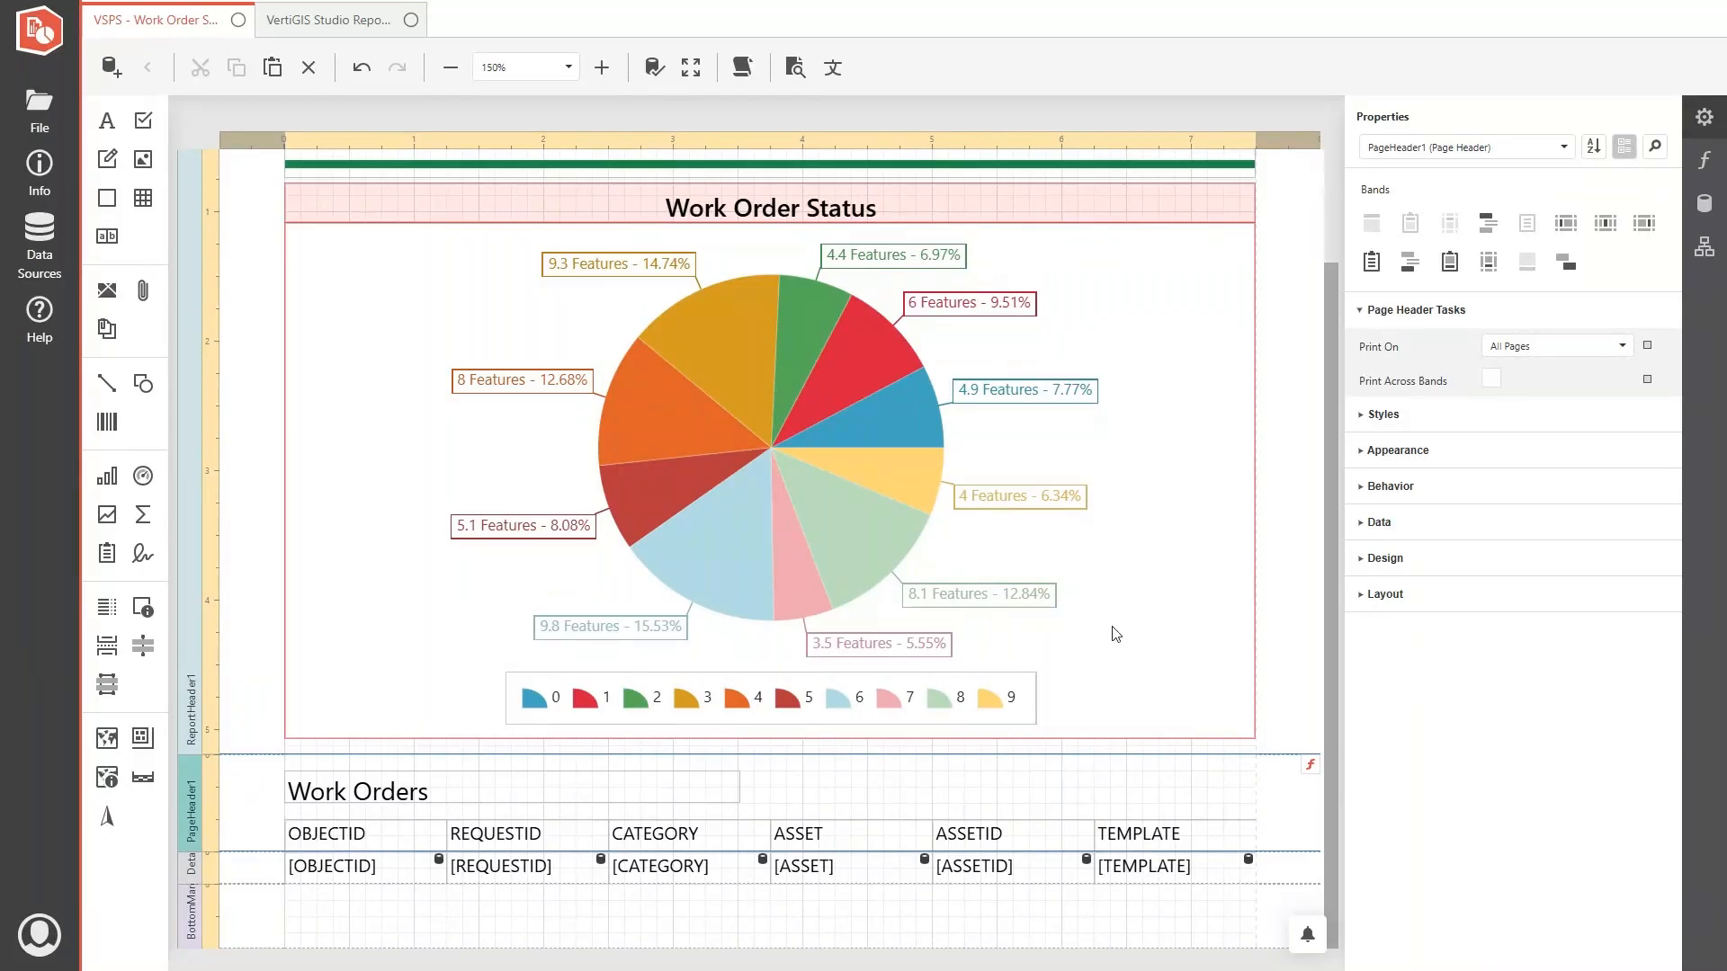
pyautogui.click(1705, 247)
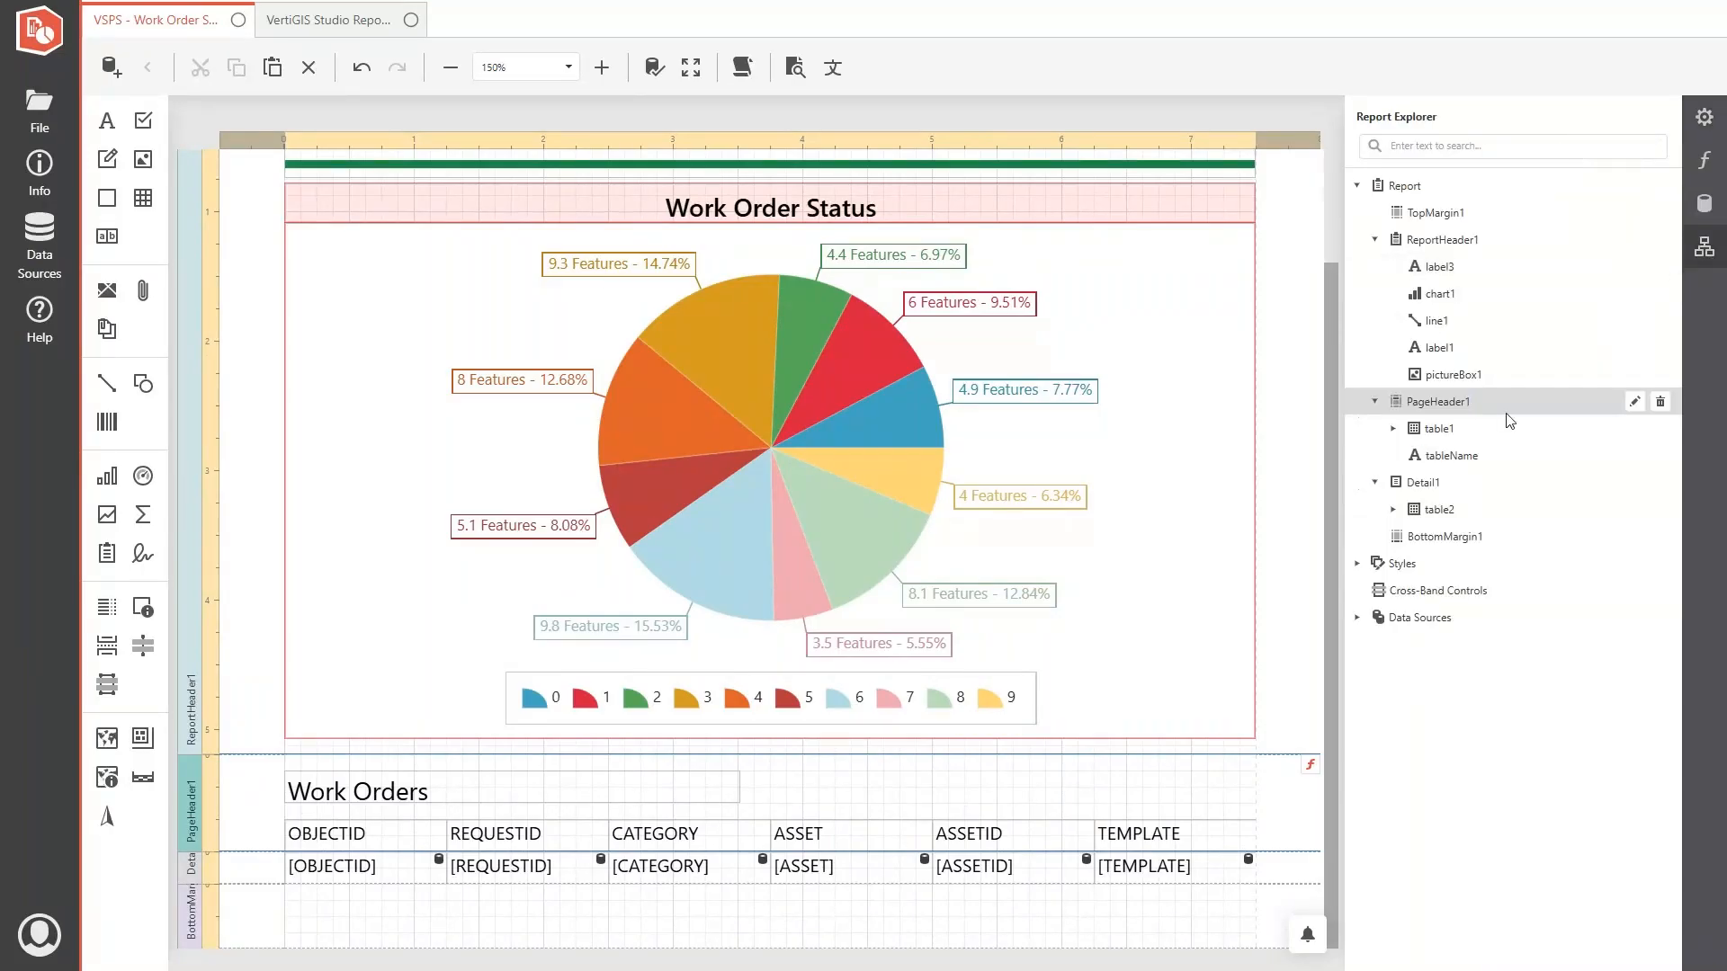
pyautogui.click(1660, 408)
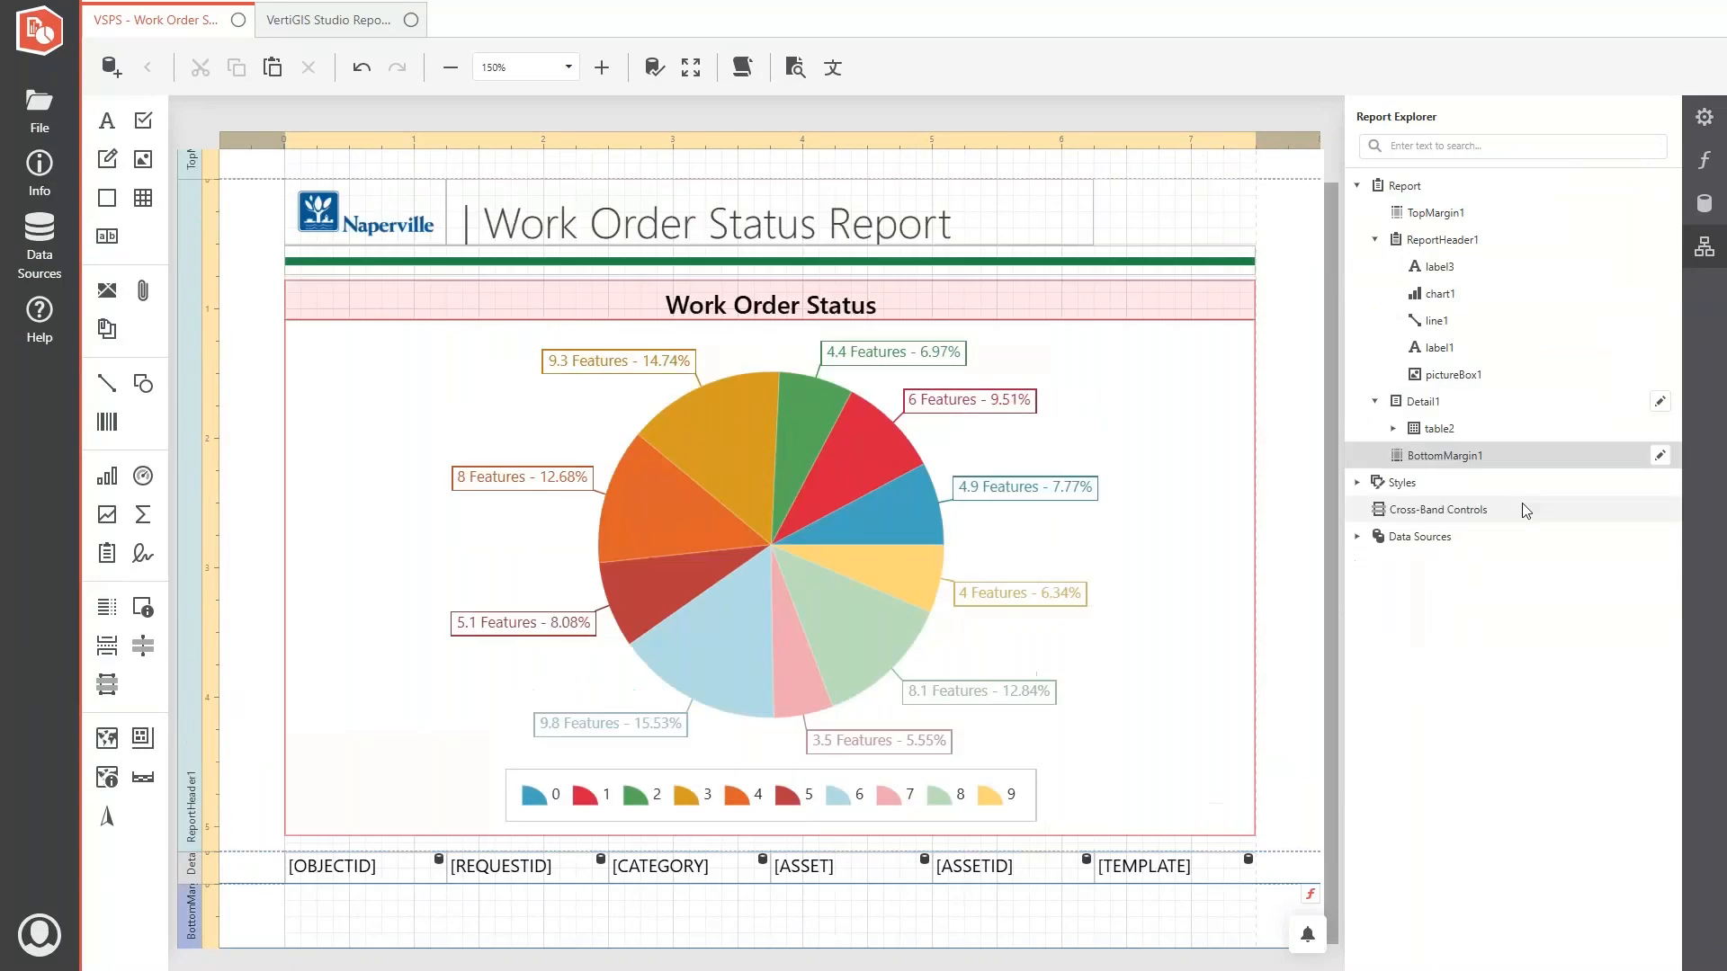
# - Enlarge the detail band to about 1.2 inches high and cut the table of field values out of it
pyautogui.moveTo(265, 885); pyautogui.dragTo(266, 948)
pyautogui.click(286, 818)
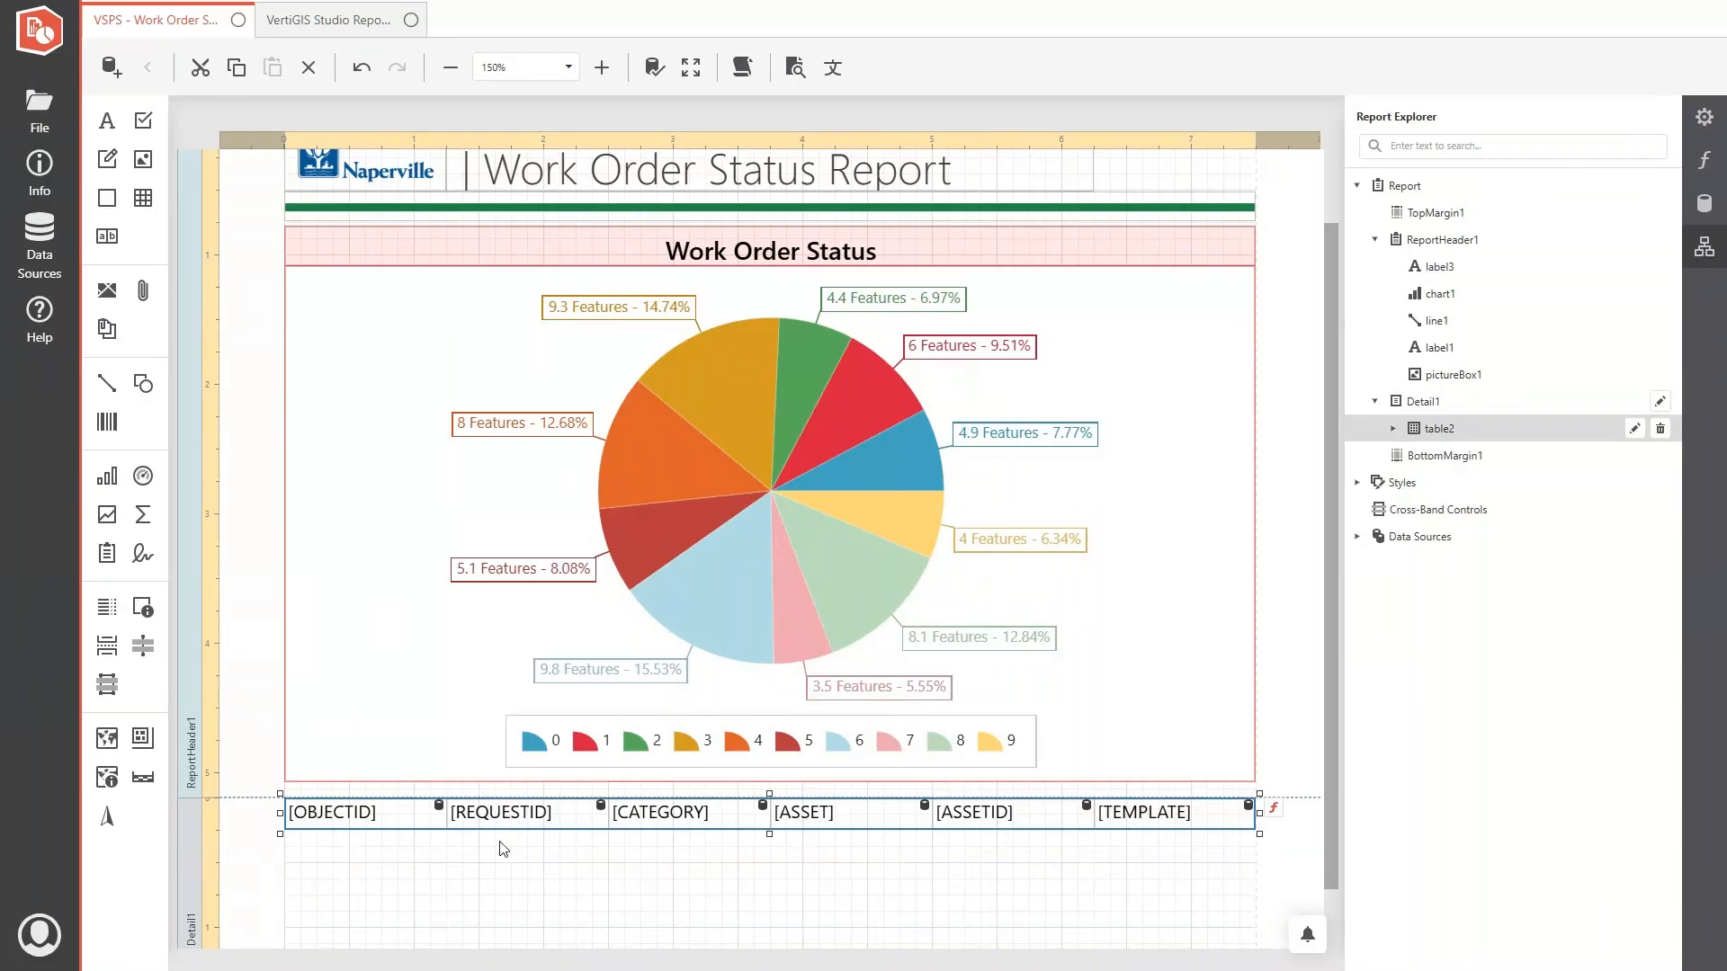
pyautogui.hotkey('ctrl', 'x')
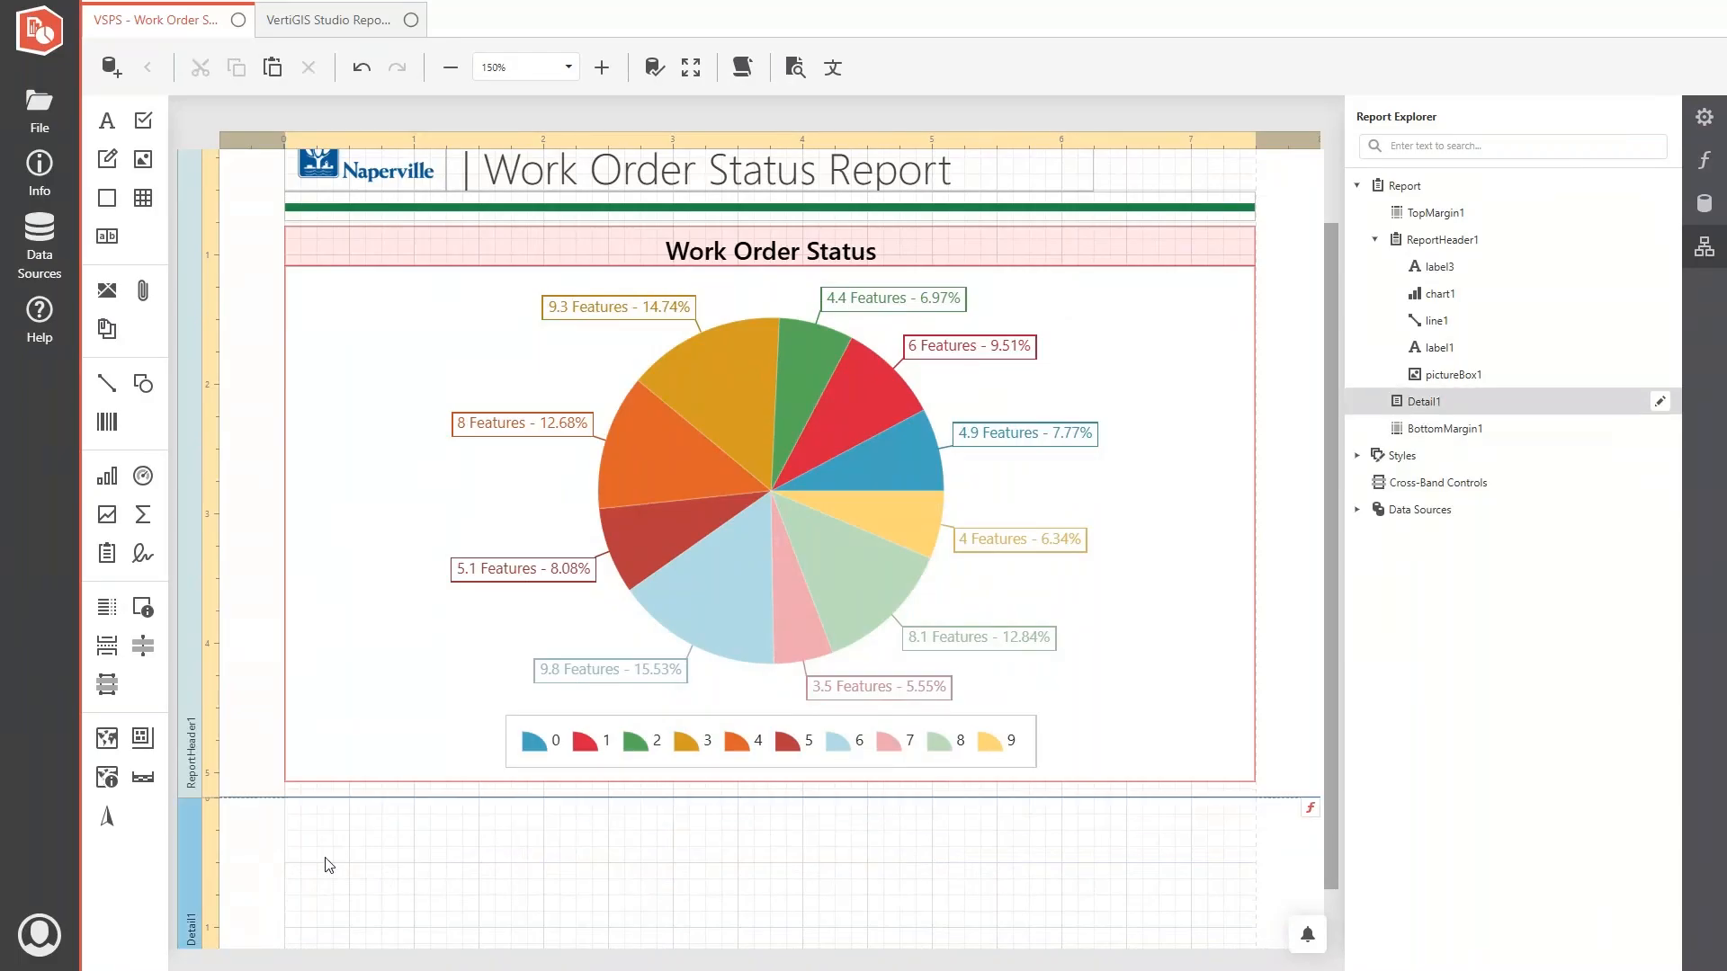
# - Copy the building icon, address label and attribute table from the Buildings report's detail band into the top of the work order report's detail band
pyautogui.click(336, 24)
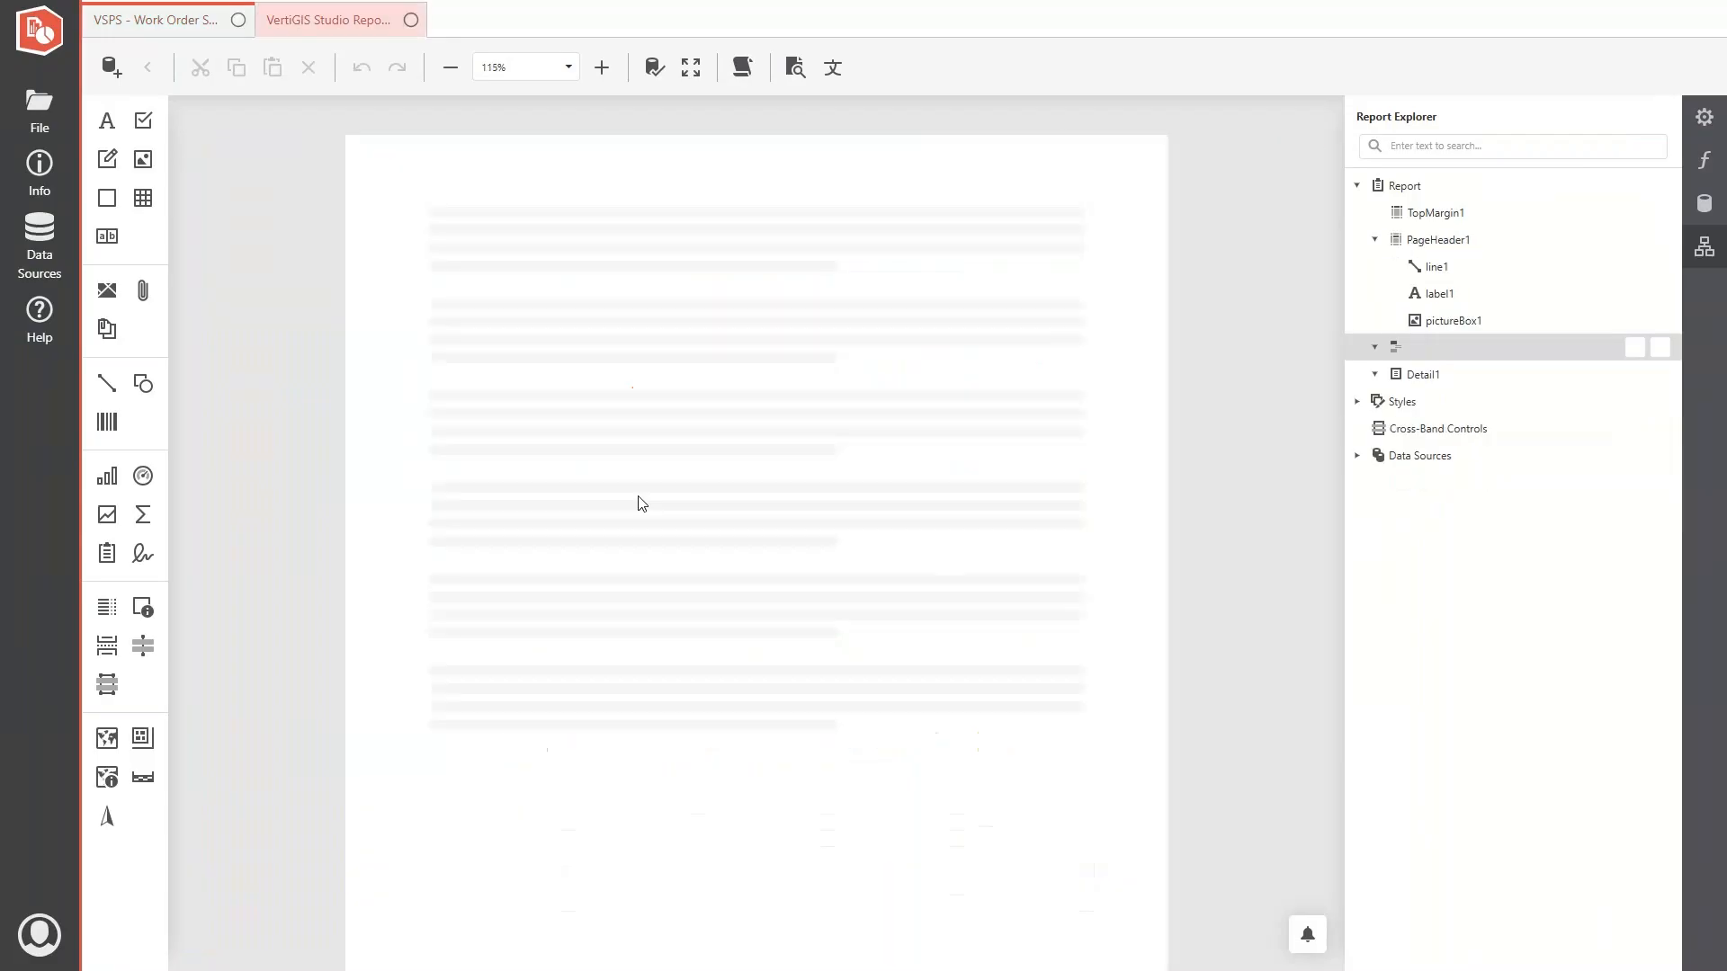
pyautogui.scroll(-5, 666, 513)
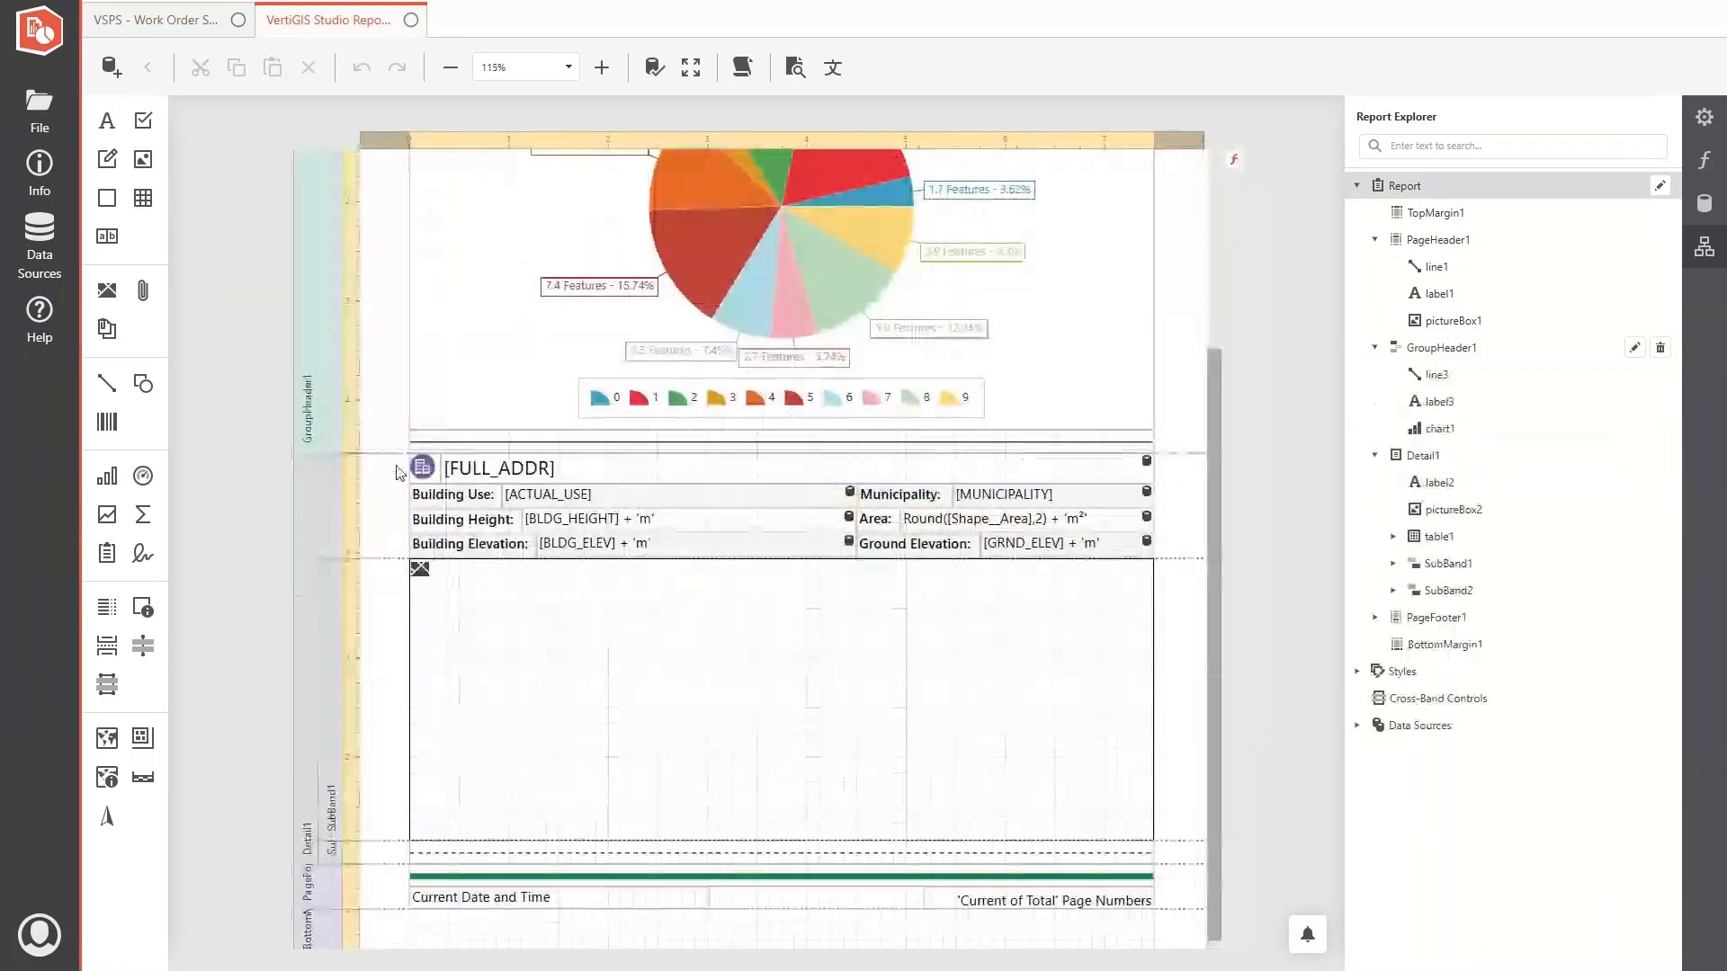
pyautogui.click(695, 534)
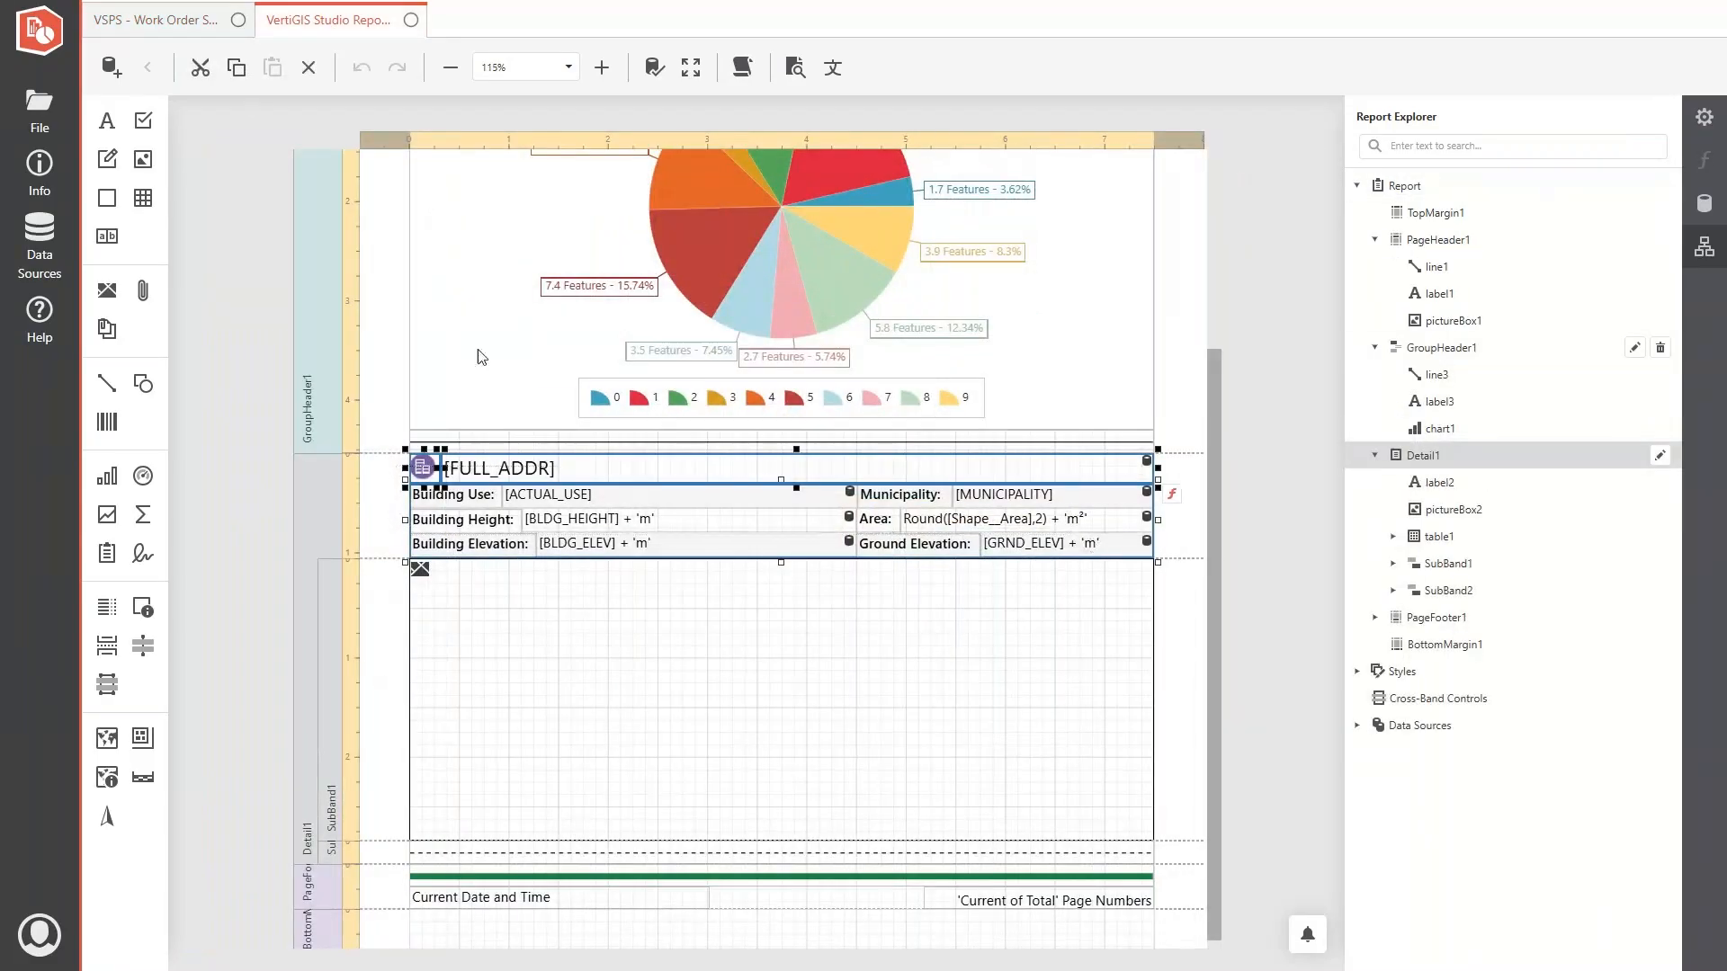
pyautogui.click(184, 24)
pyautogui.scroll(-3, 540, 558)
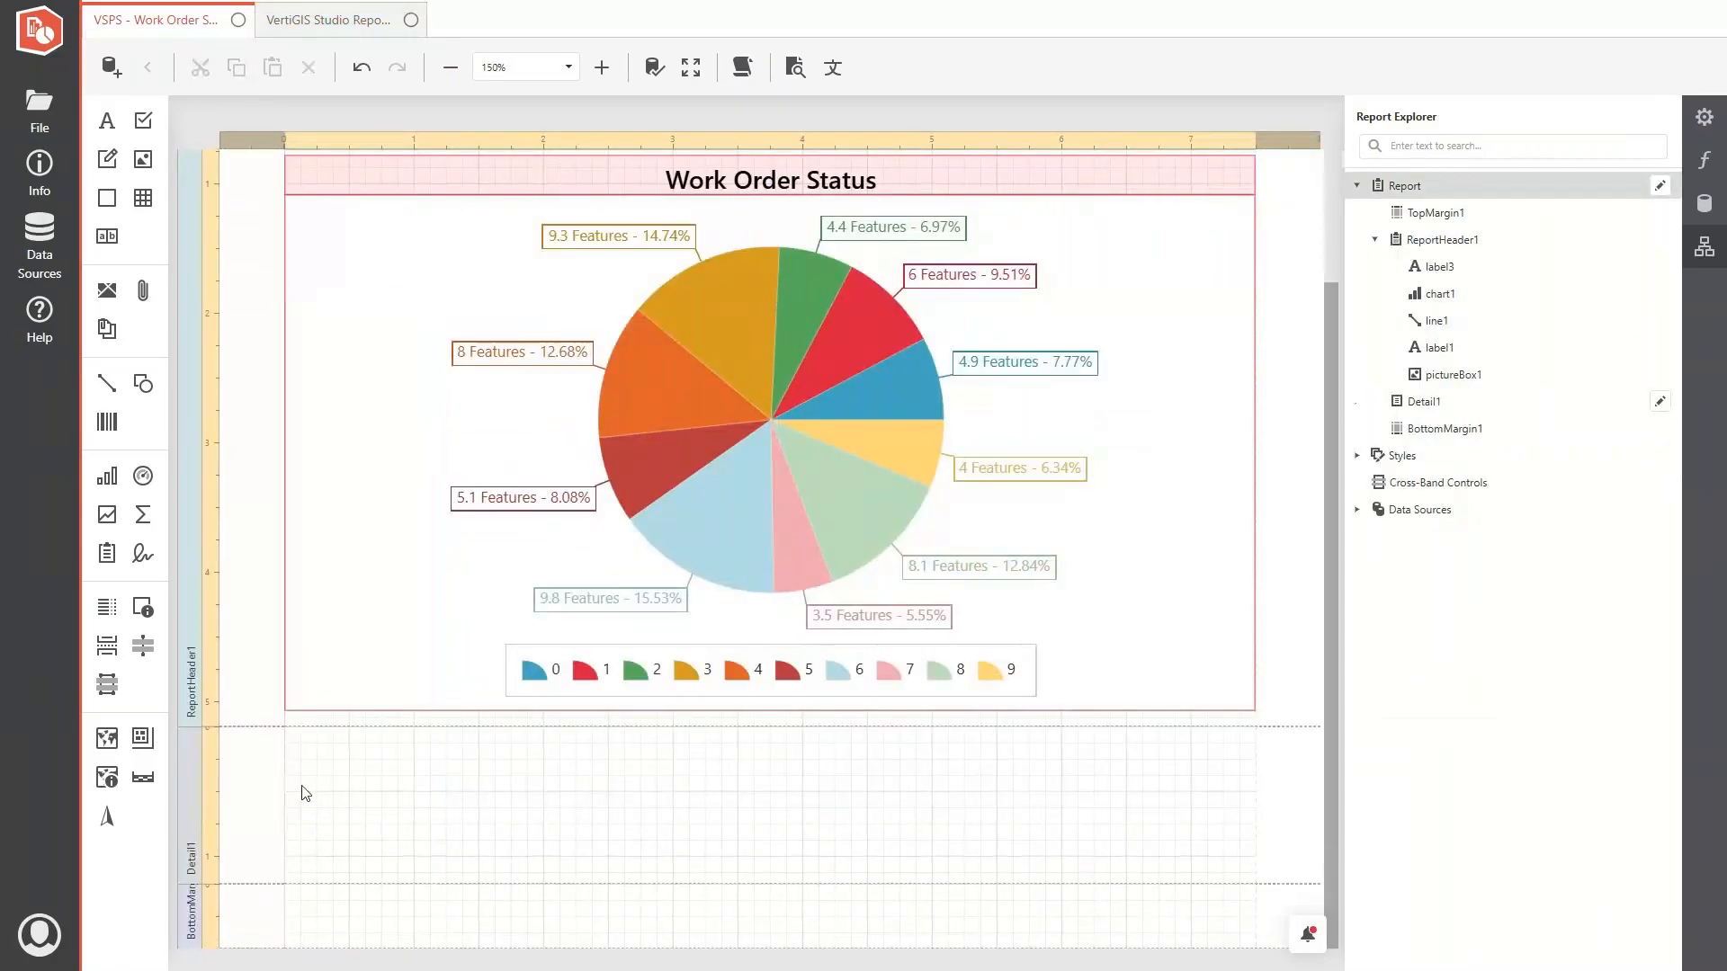
pyautogui.click(302, 787)
pyautogui.hotkey('ctrl', 'v')
pyautogui.press('Up')
pyautogui.press('Up')
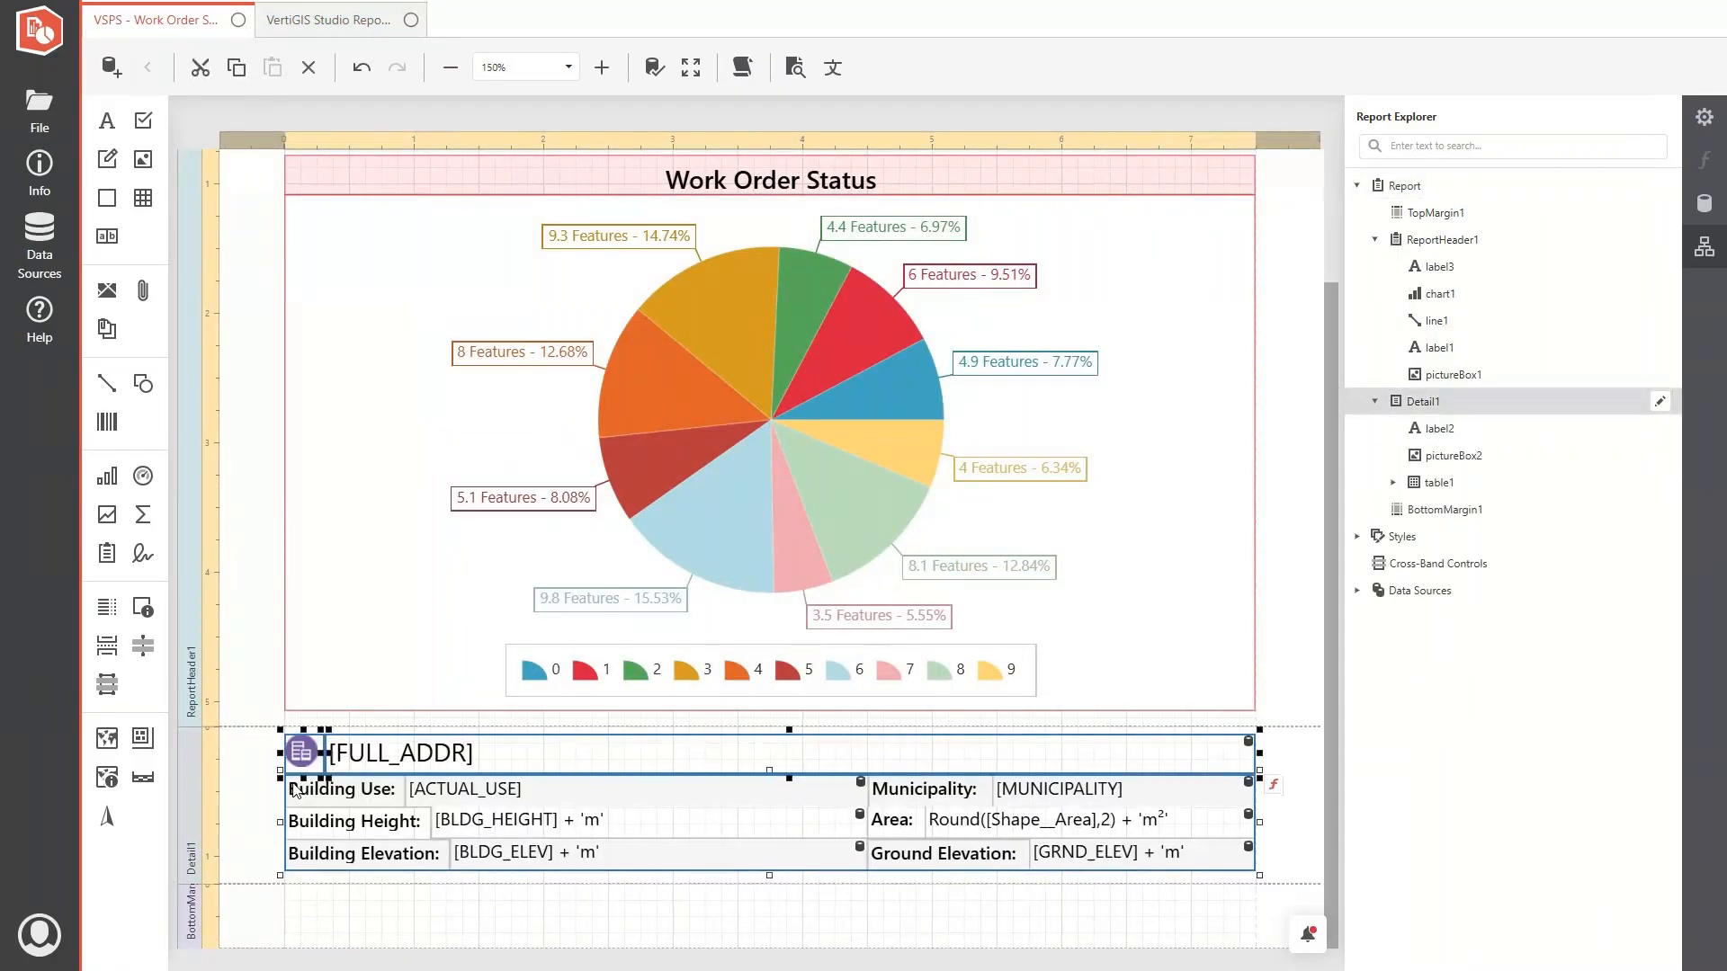
pyautogui.click(270, 787)
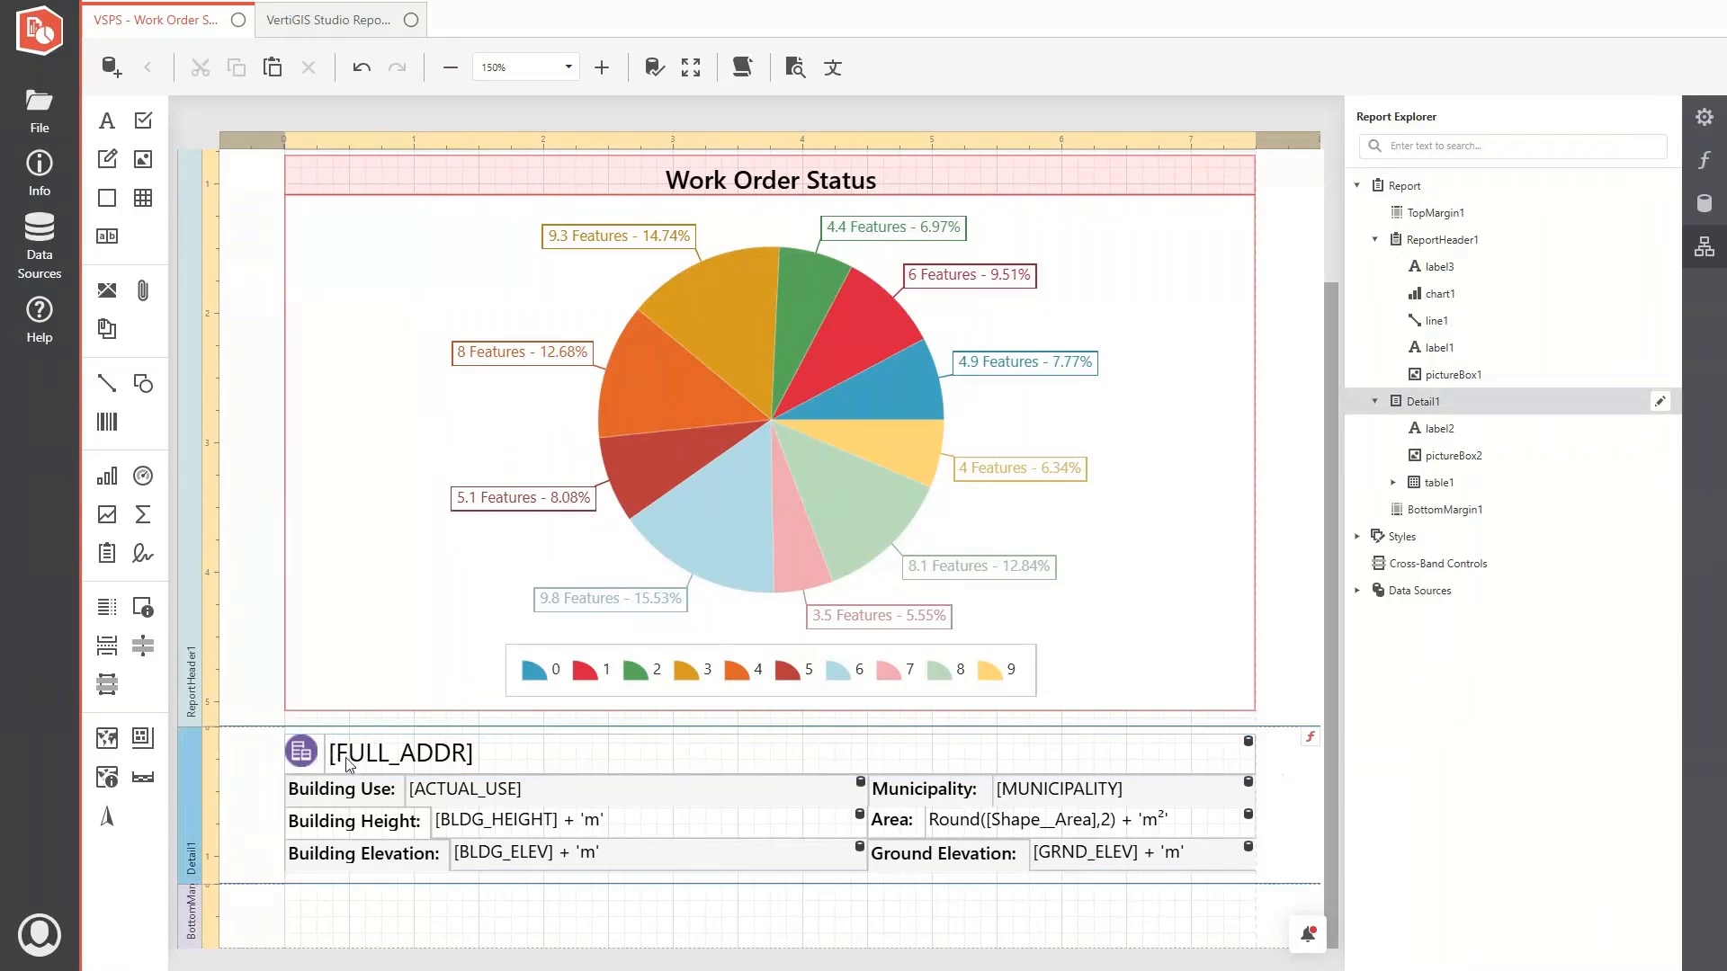
# - Bind the address label beside the building icon to the ADDRESS field of Work Orders
pyautogui.click(350, 764)
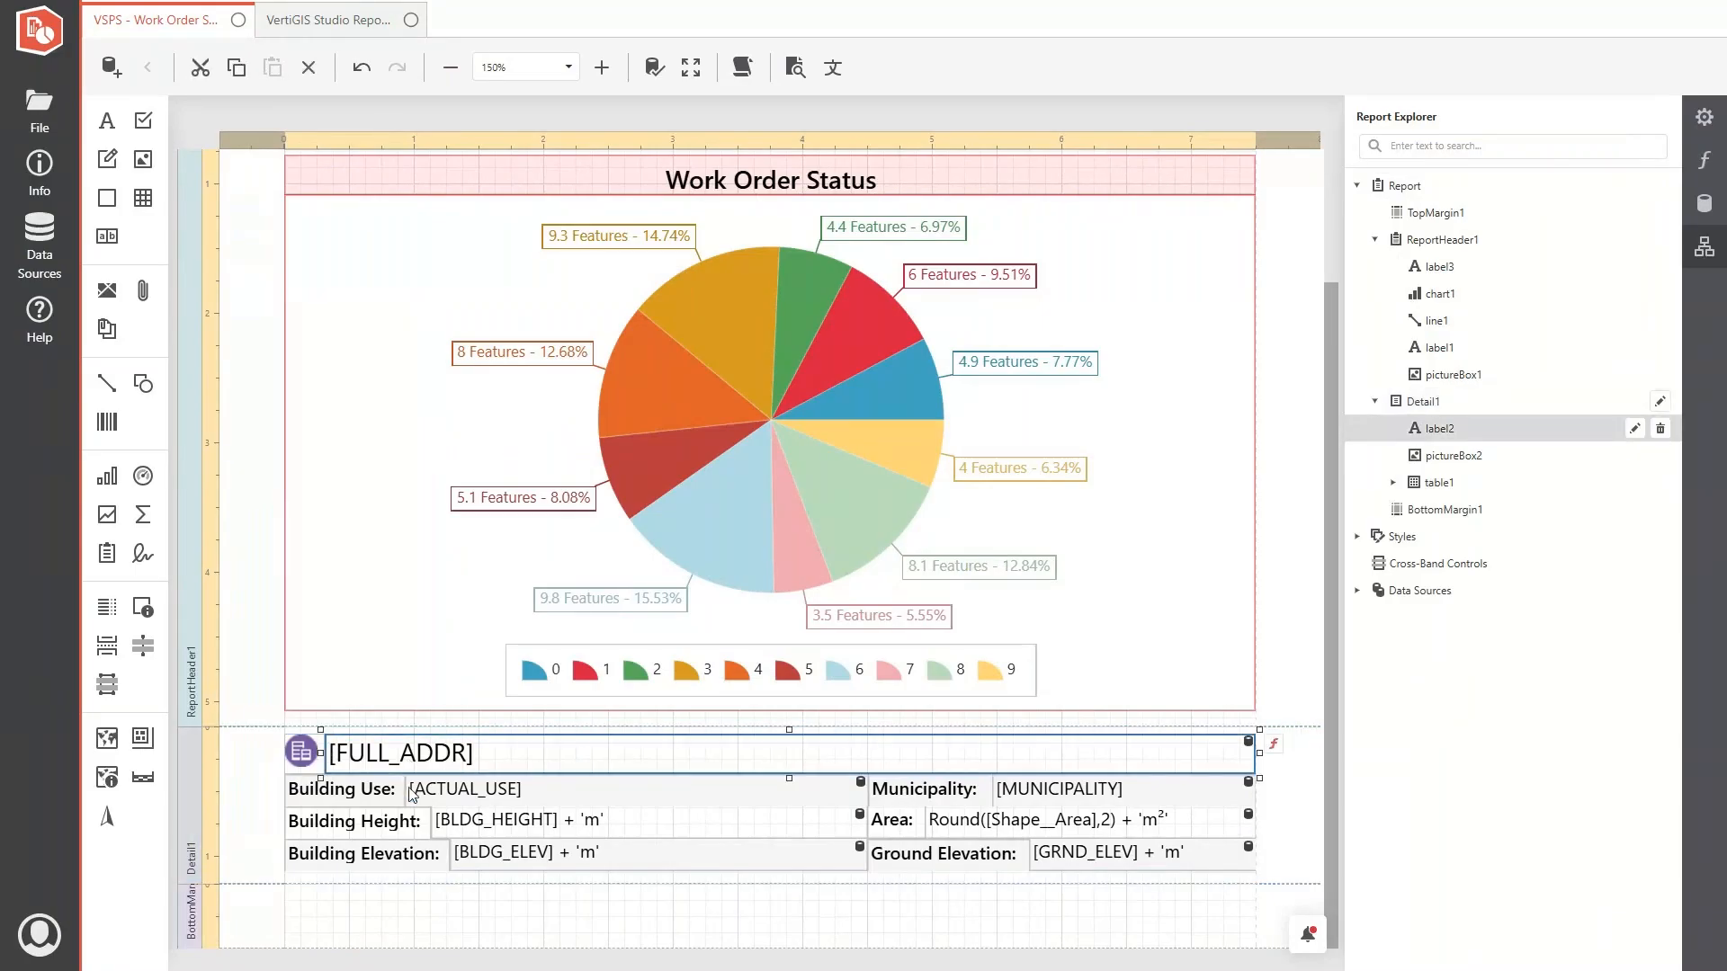
pyautogui.click(330, 793)
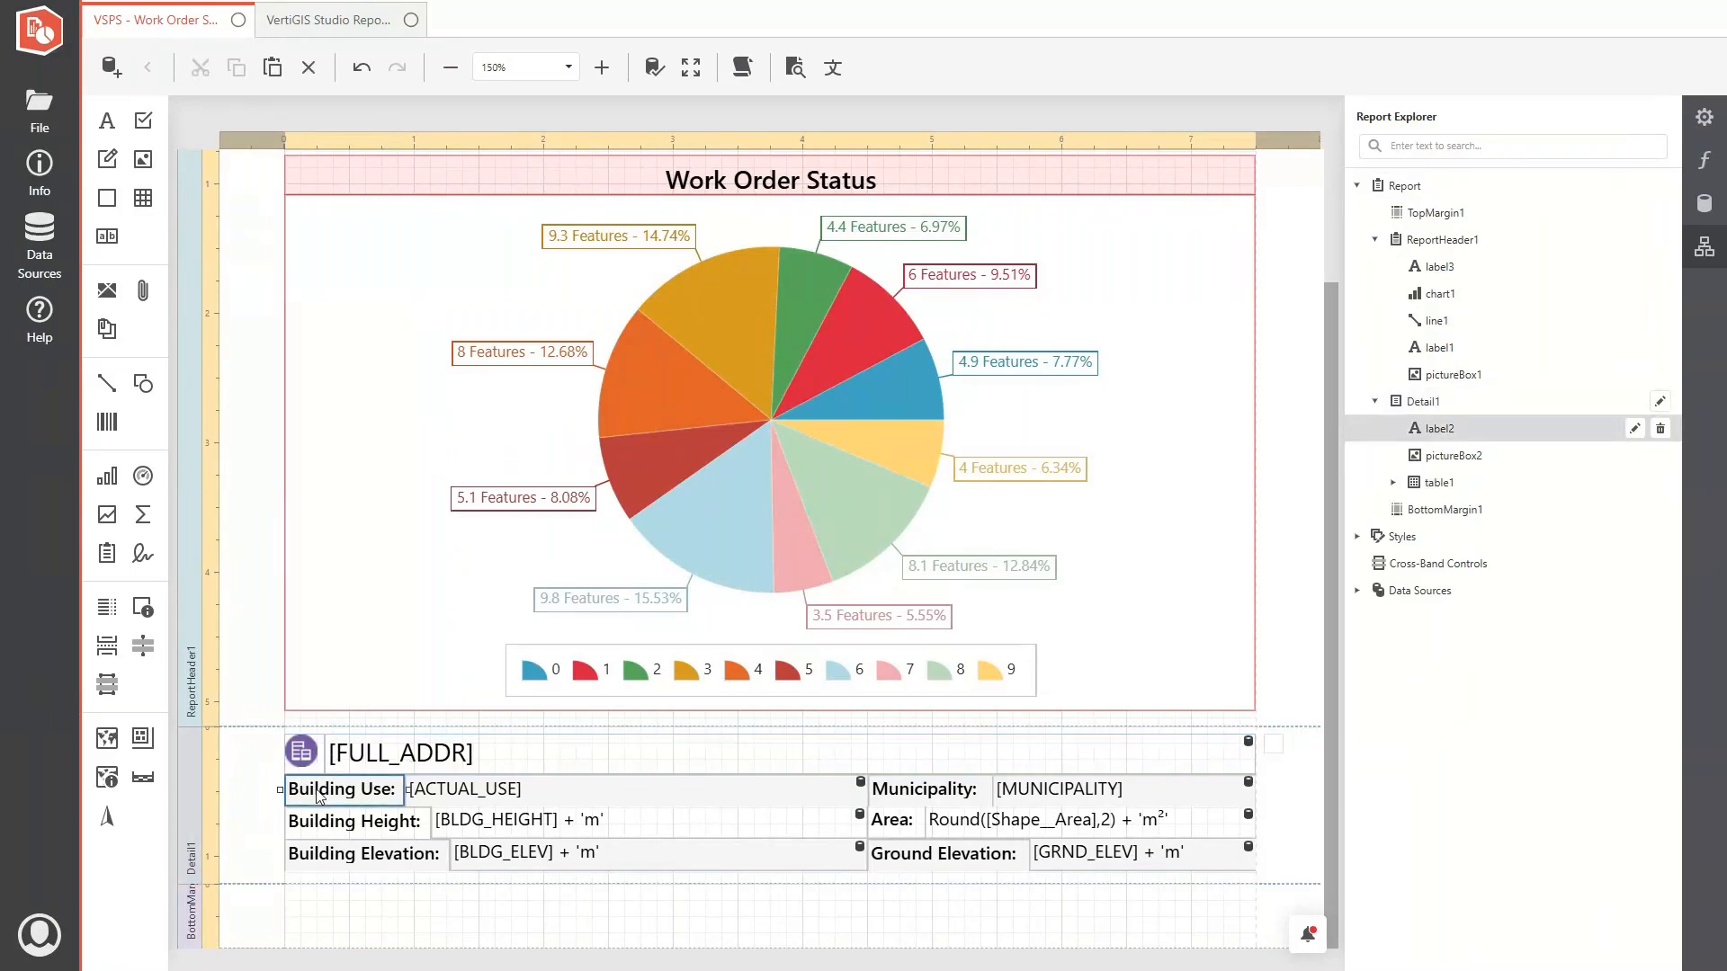
pyautogui.click(435, 799)
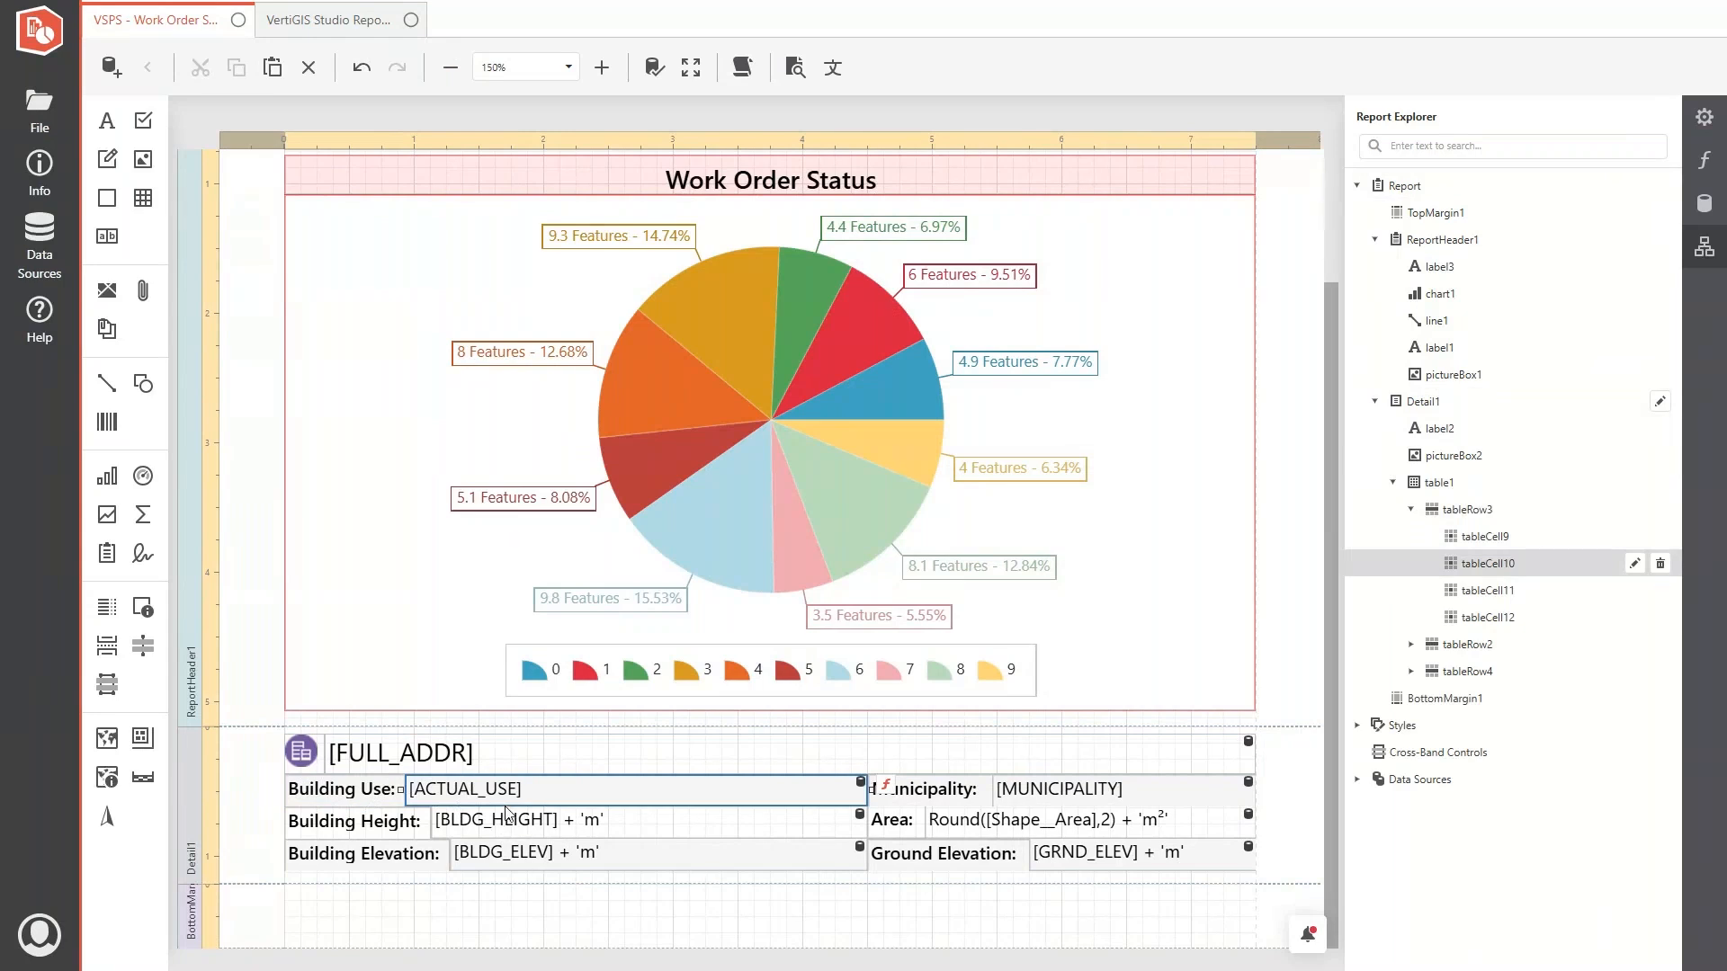
pyautogui.click(1696, 211)
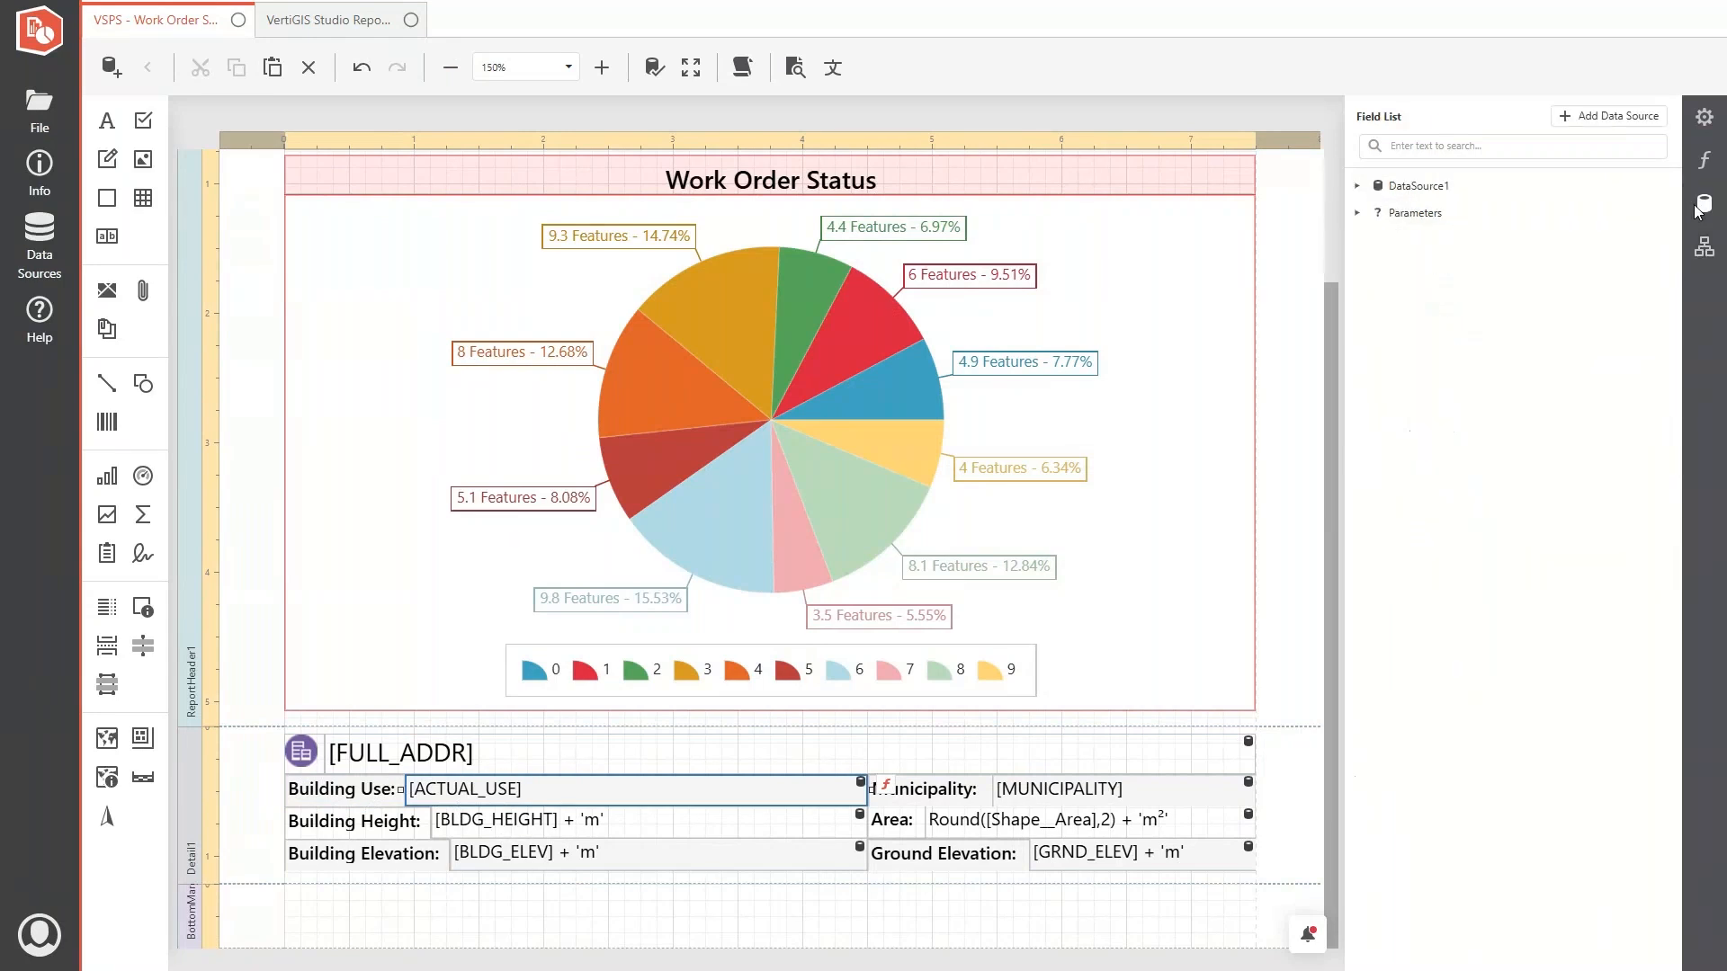
pyautogui.click(1357, 188)
pyautogui.click(1374, 213)
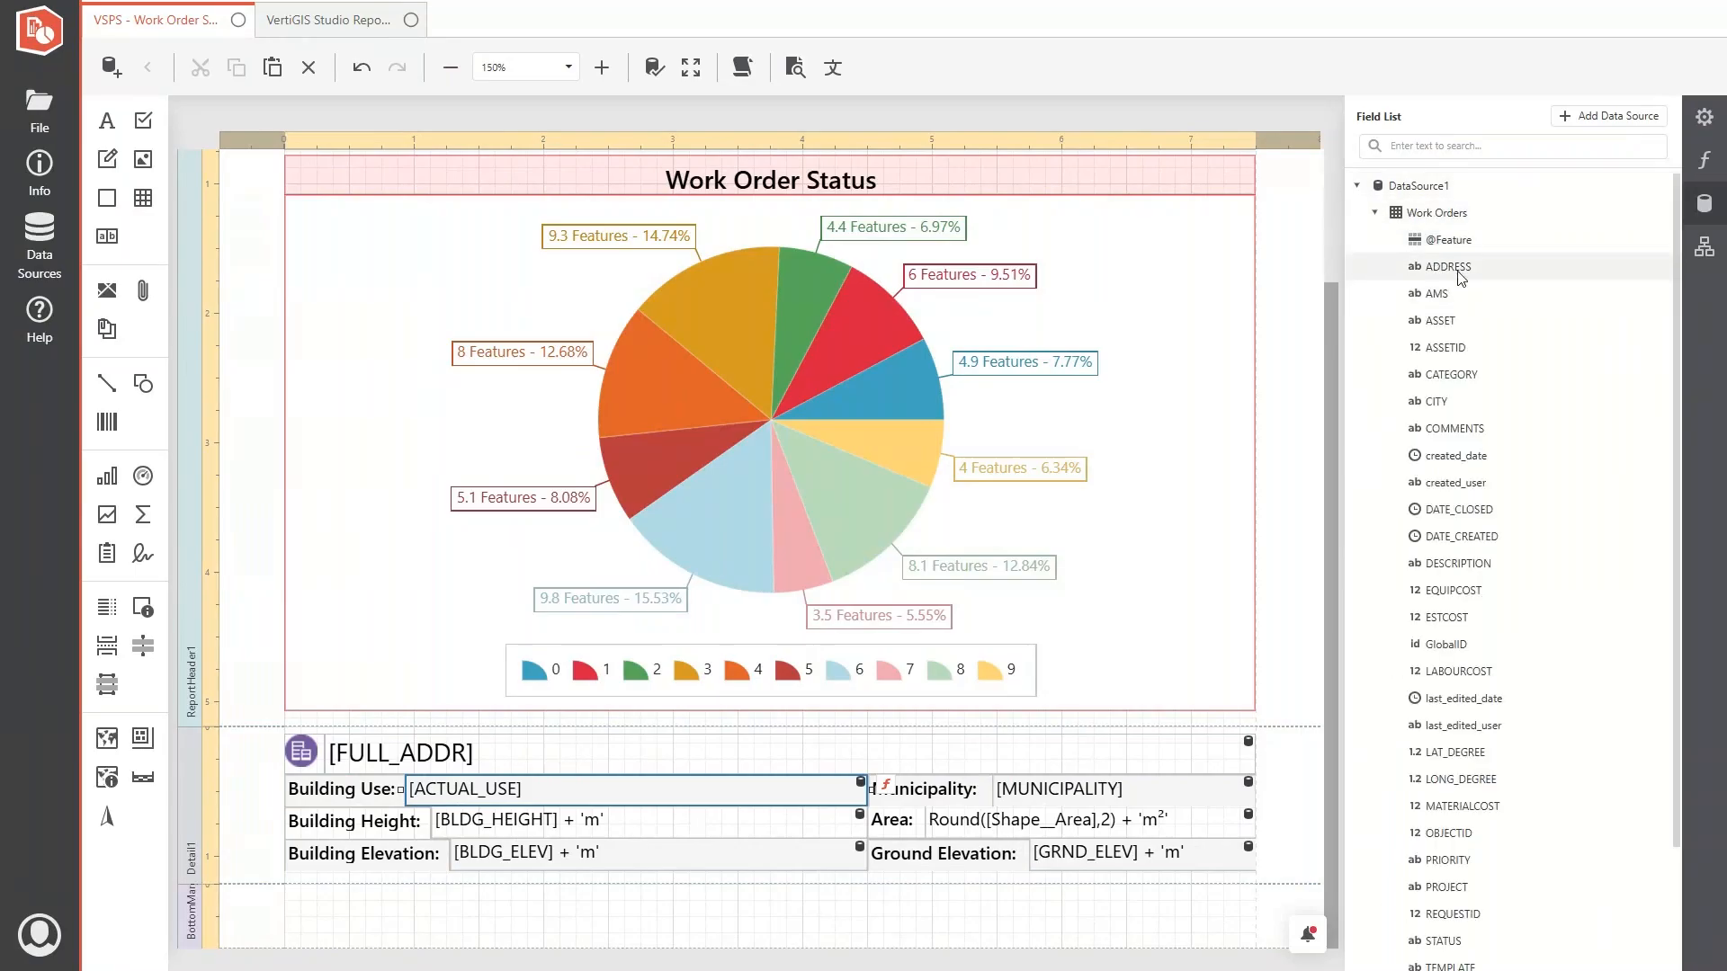
pyautogui.moveTo(1459, 273); pyautogui.dragTo(423, 765)
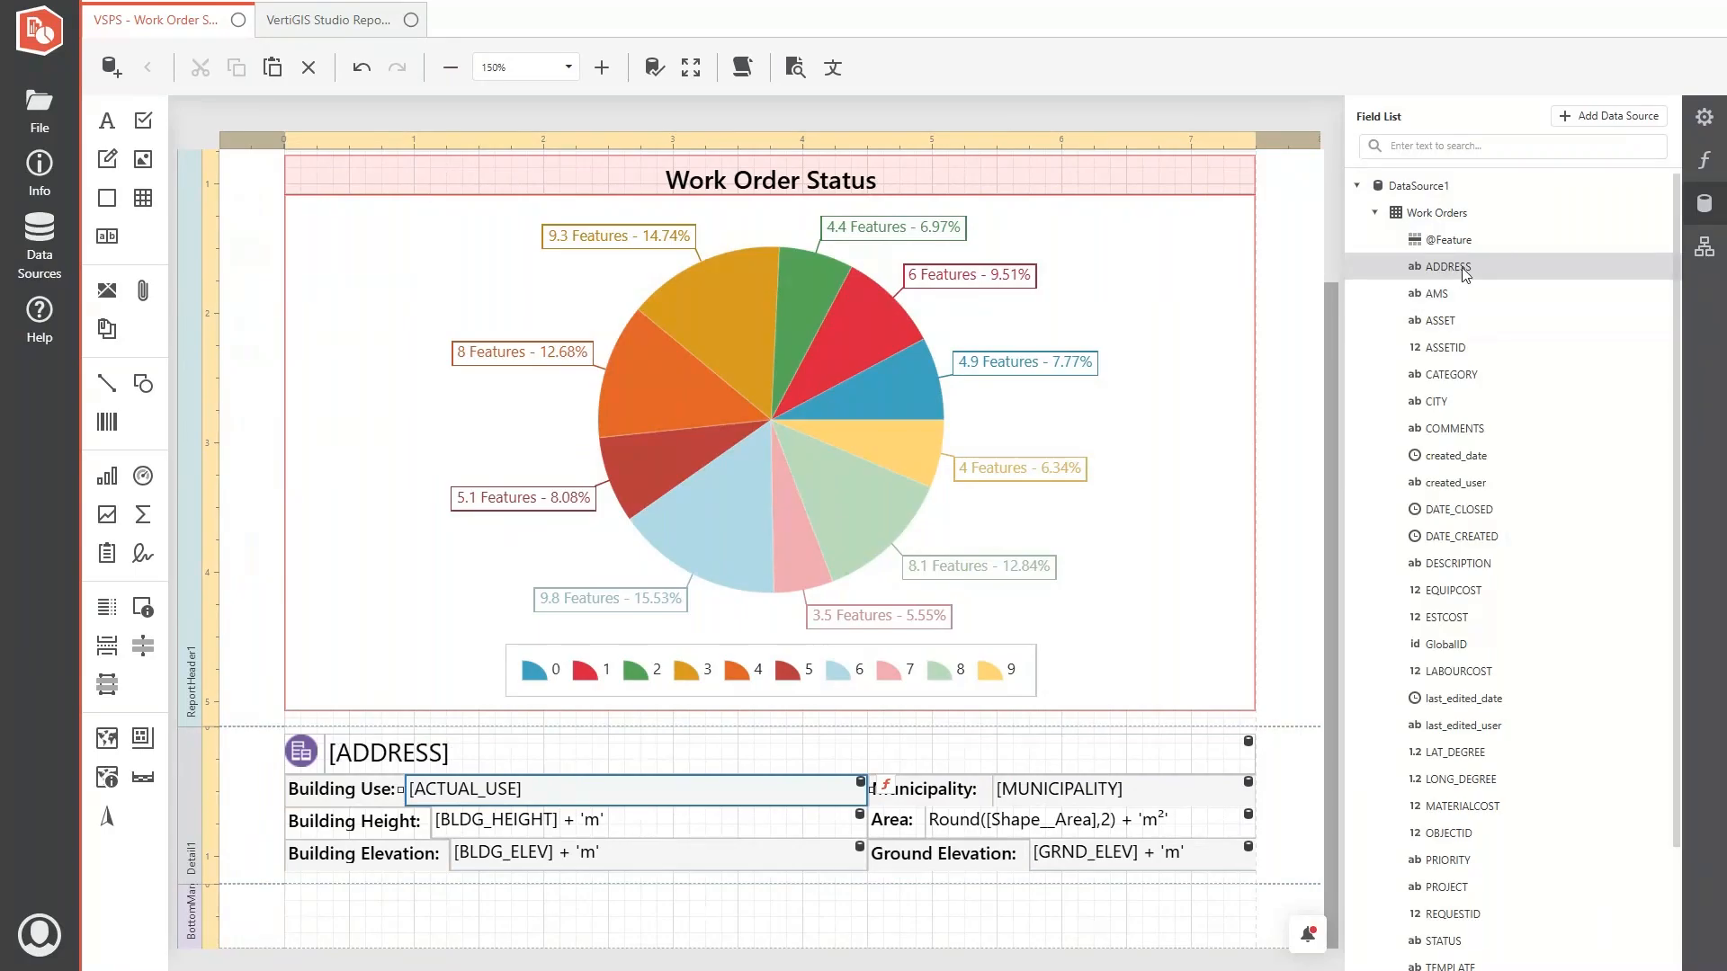
# - Rename the table captions Building Use, Building Height, Municipality and Area to "Status:", "Priority:", "City:" and "Category:"
pyautogui.scroll(-3, 1471, 360)
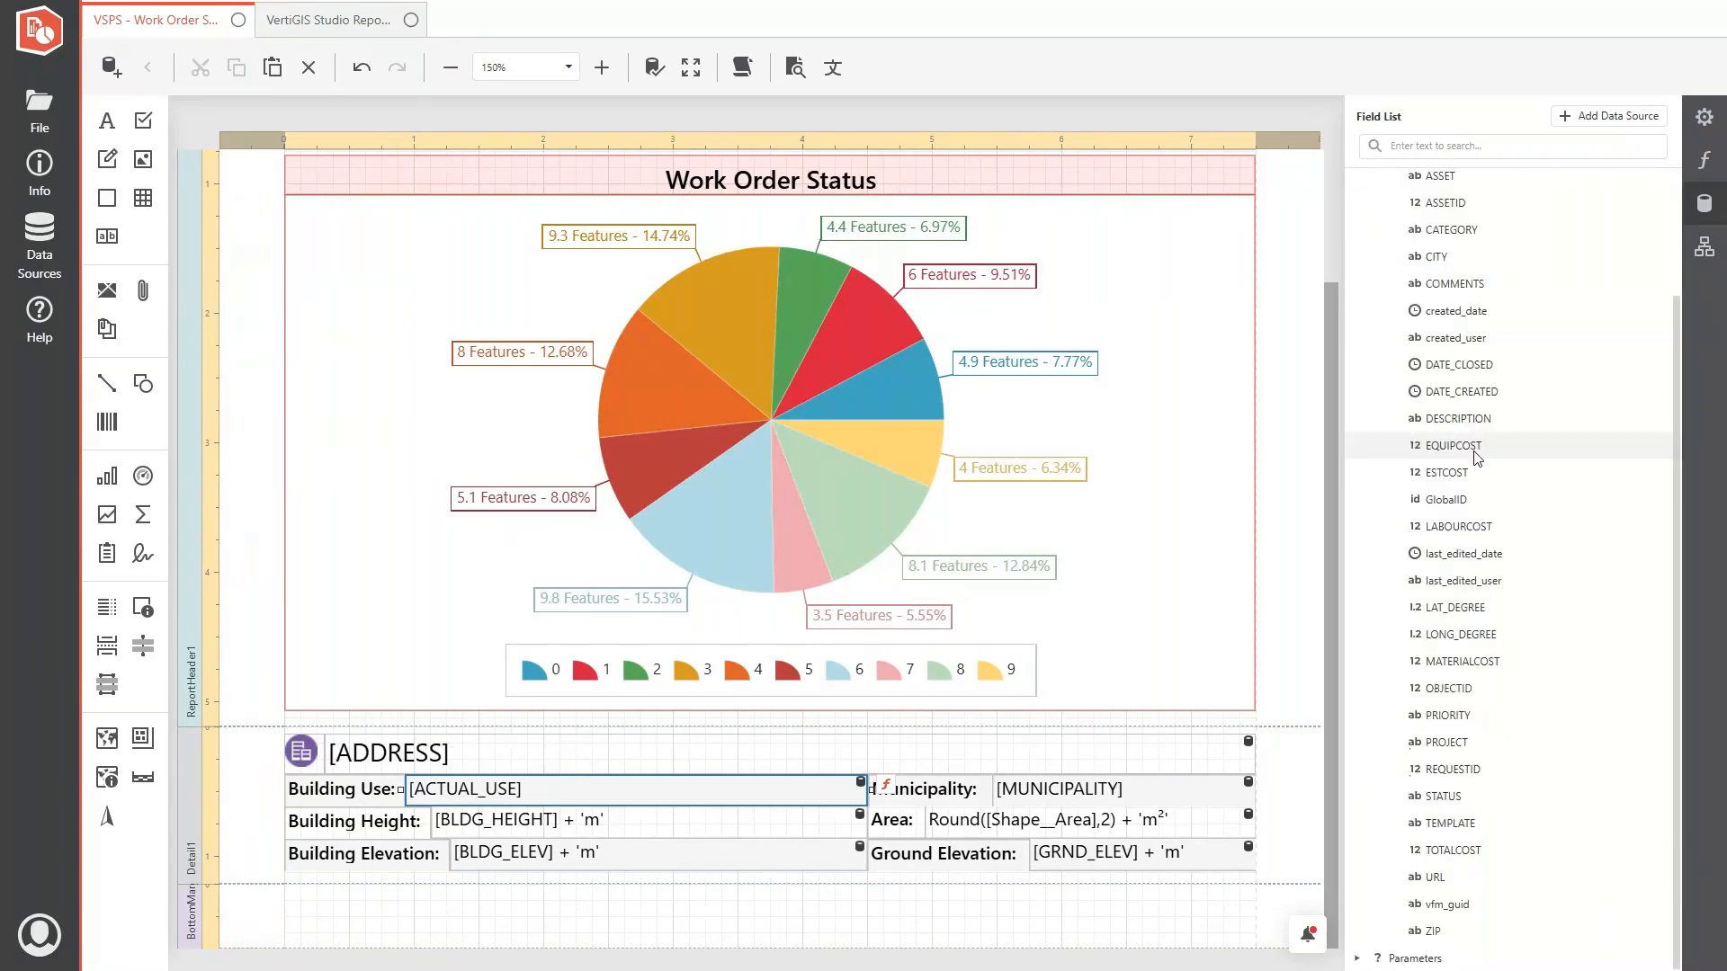
pyautogui.doubleClick(342, 794)
pyautogui.write('Status:')
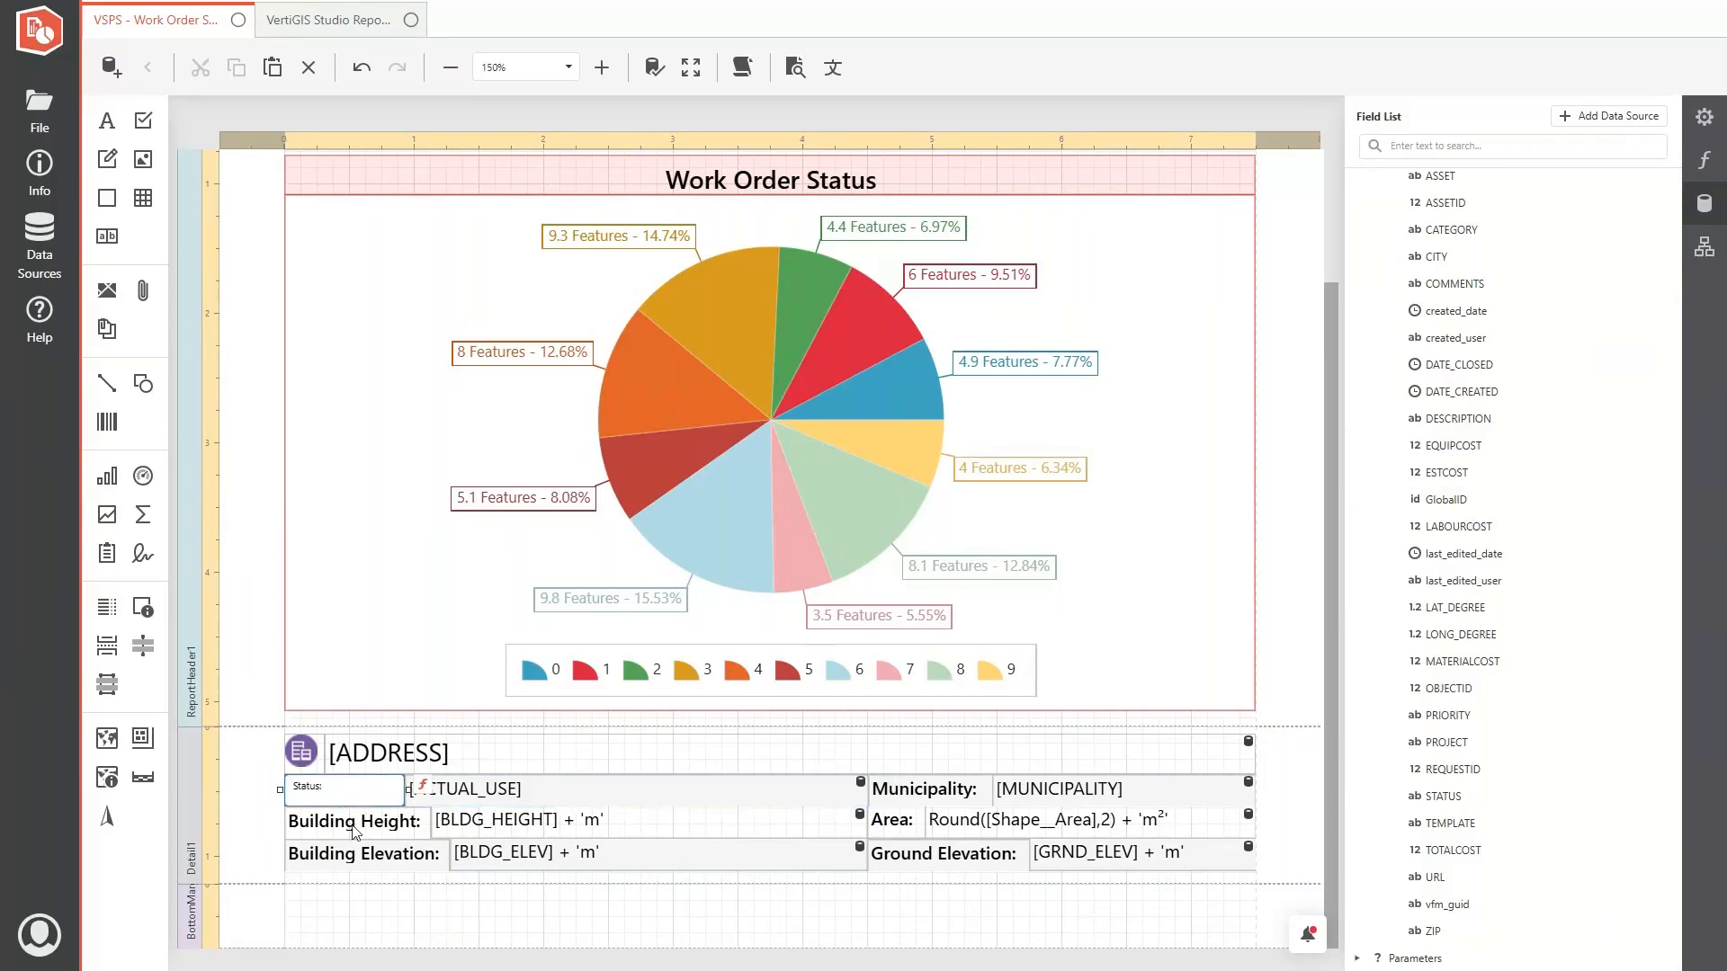
pyautogui.doubleClick(352, 824)
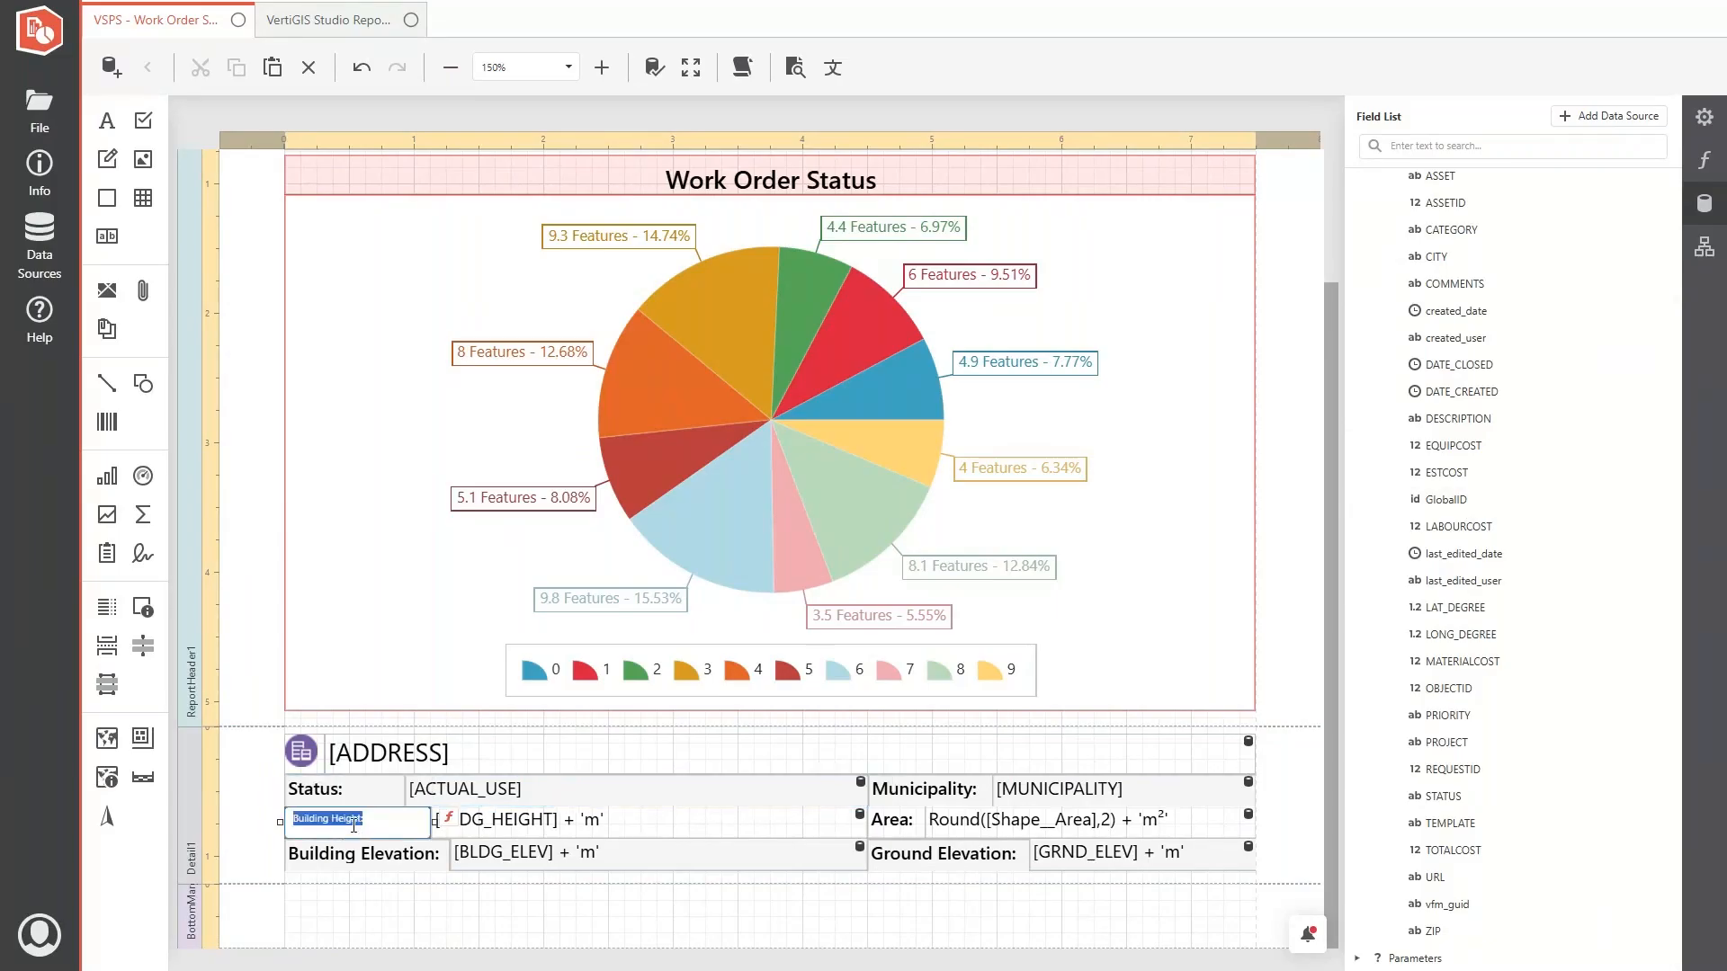
pyautogui.write('Priority:')
pyautogui.doubleClick(916, 799)
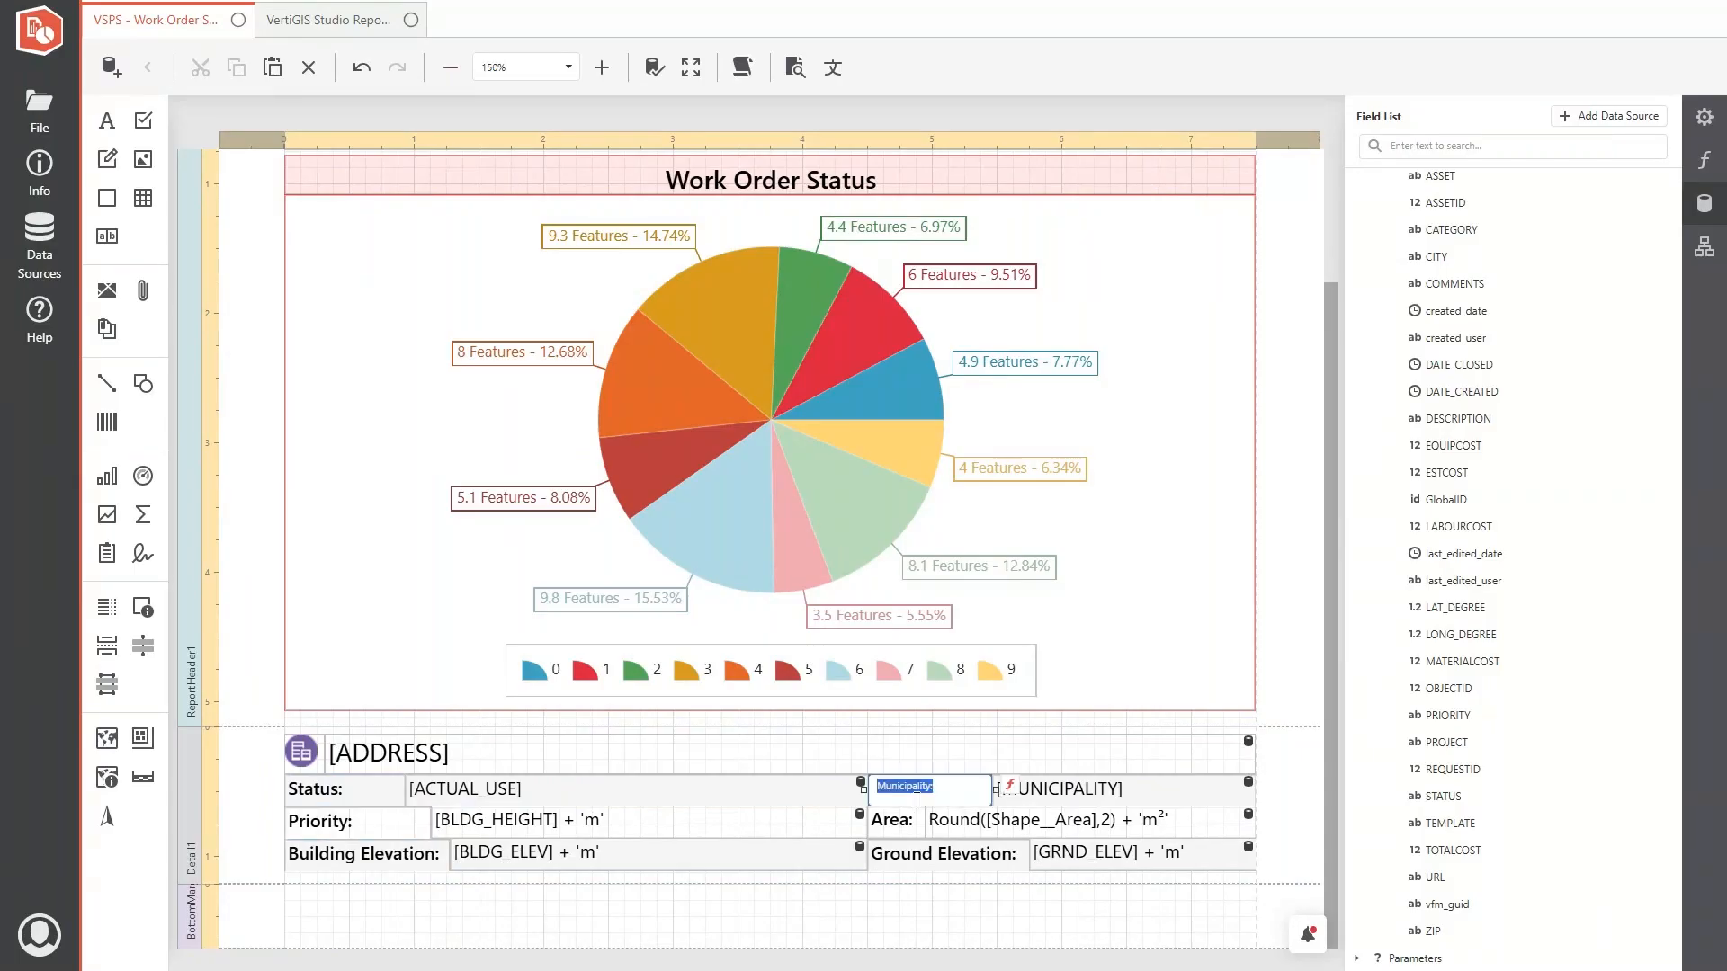
pyautogui.write('C')
pyautogui.doubleClick(904, 825)
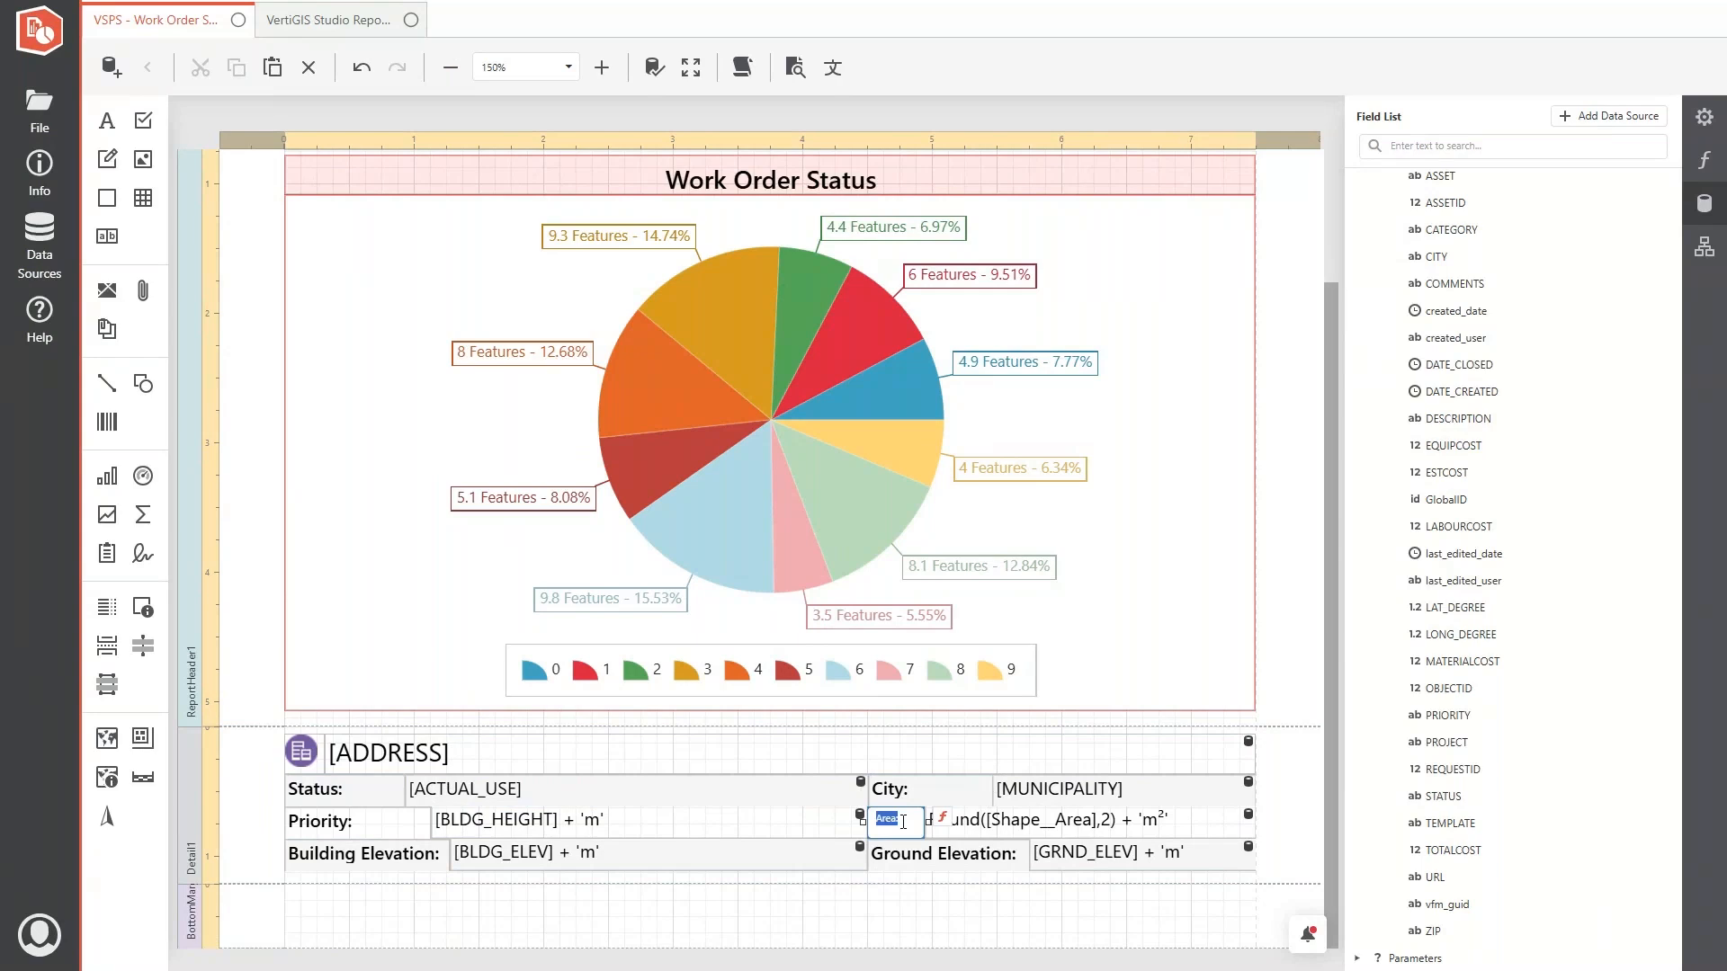
pyautogui.write('Category:')
# - Delete the Building Elevation and Ground Elevation row from the detail table
pyautogui.click(852, 865)
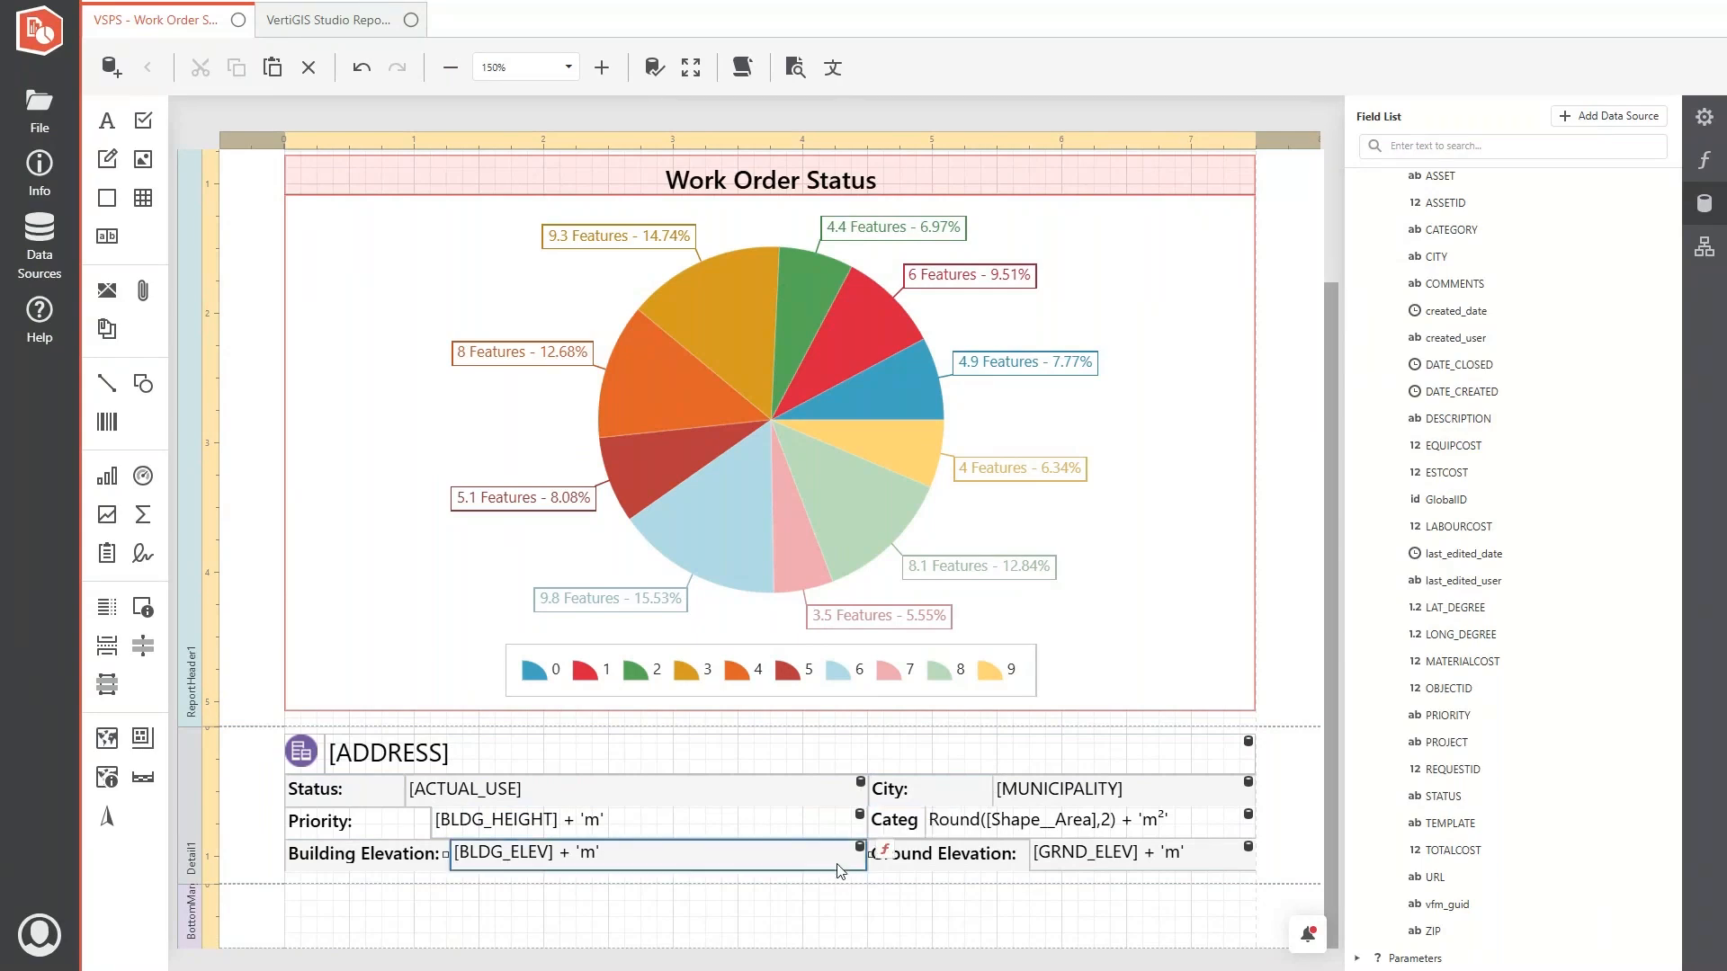
pyautogui.press('Delete')
pyautogui.press('Delete')
pyautogui.press('Delete')
pyautogui.press('Delete')
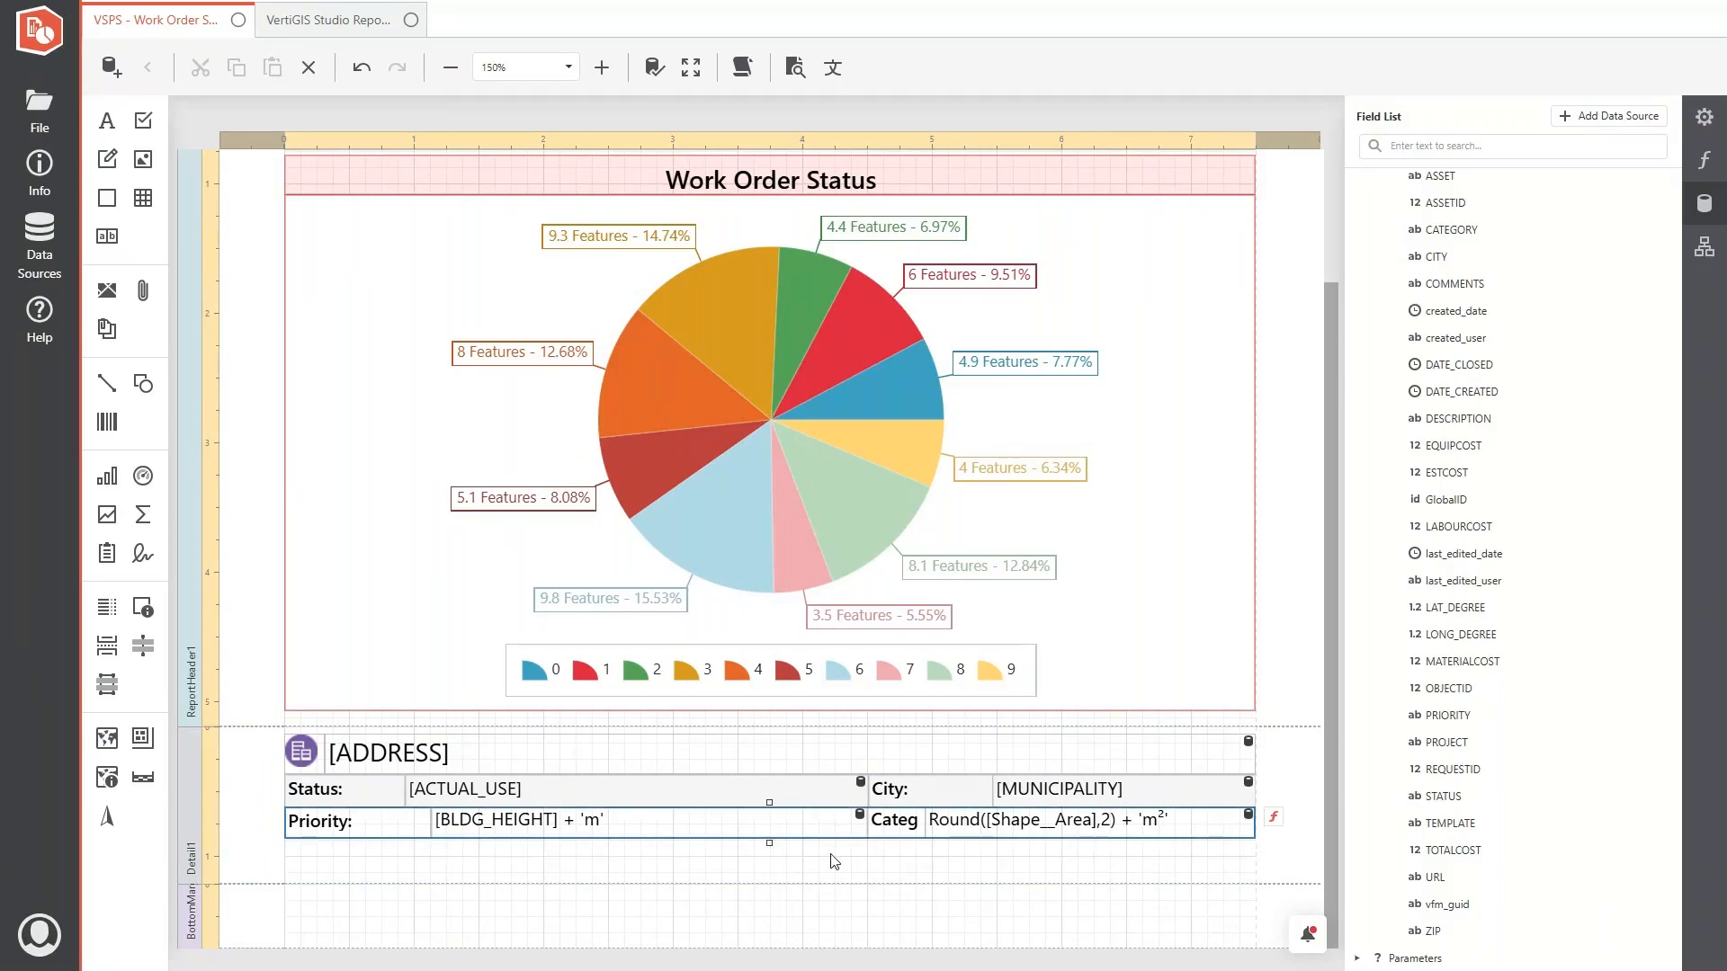
# - Bind the detail table's value cells for Status, Priority, City and Category to the STATUS, PRIORITY, CITY and CATEGORY fields
pyautogui.click(500, 803)
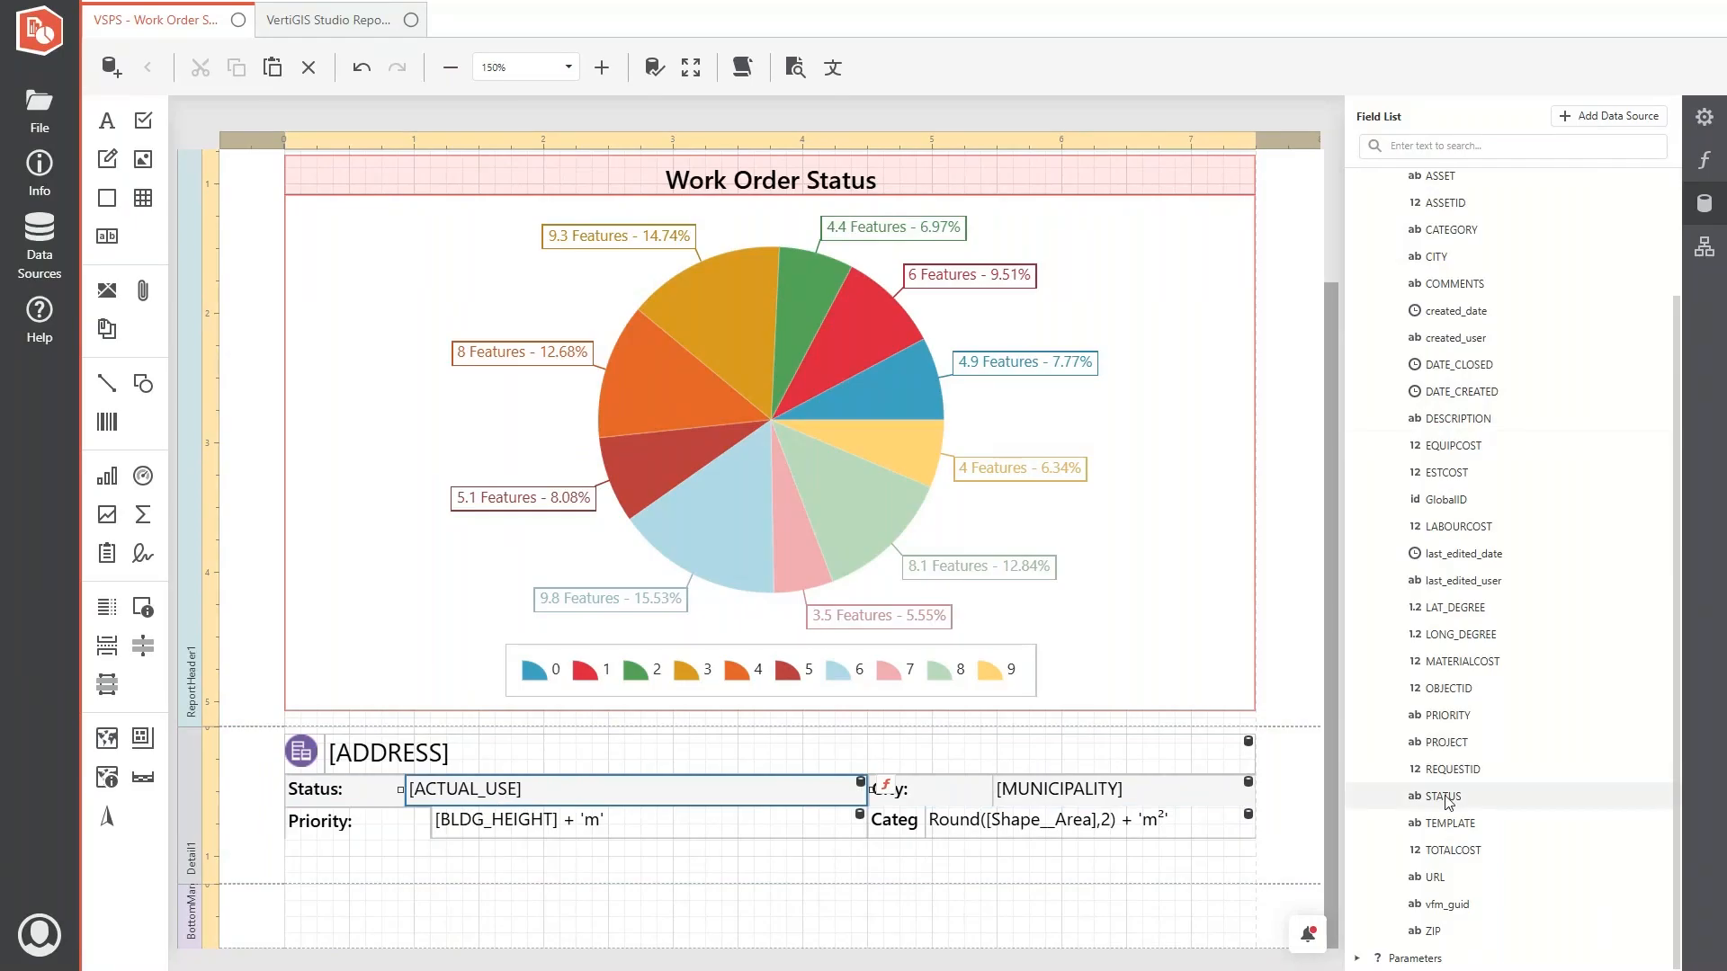
pyautogui.moveTo(1450, 800); pyautogui.dragTo(537, 788)
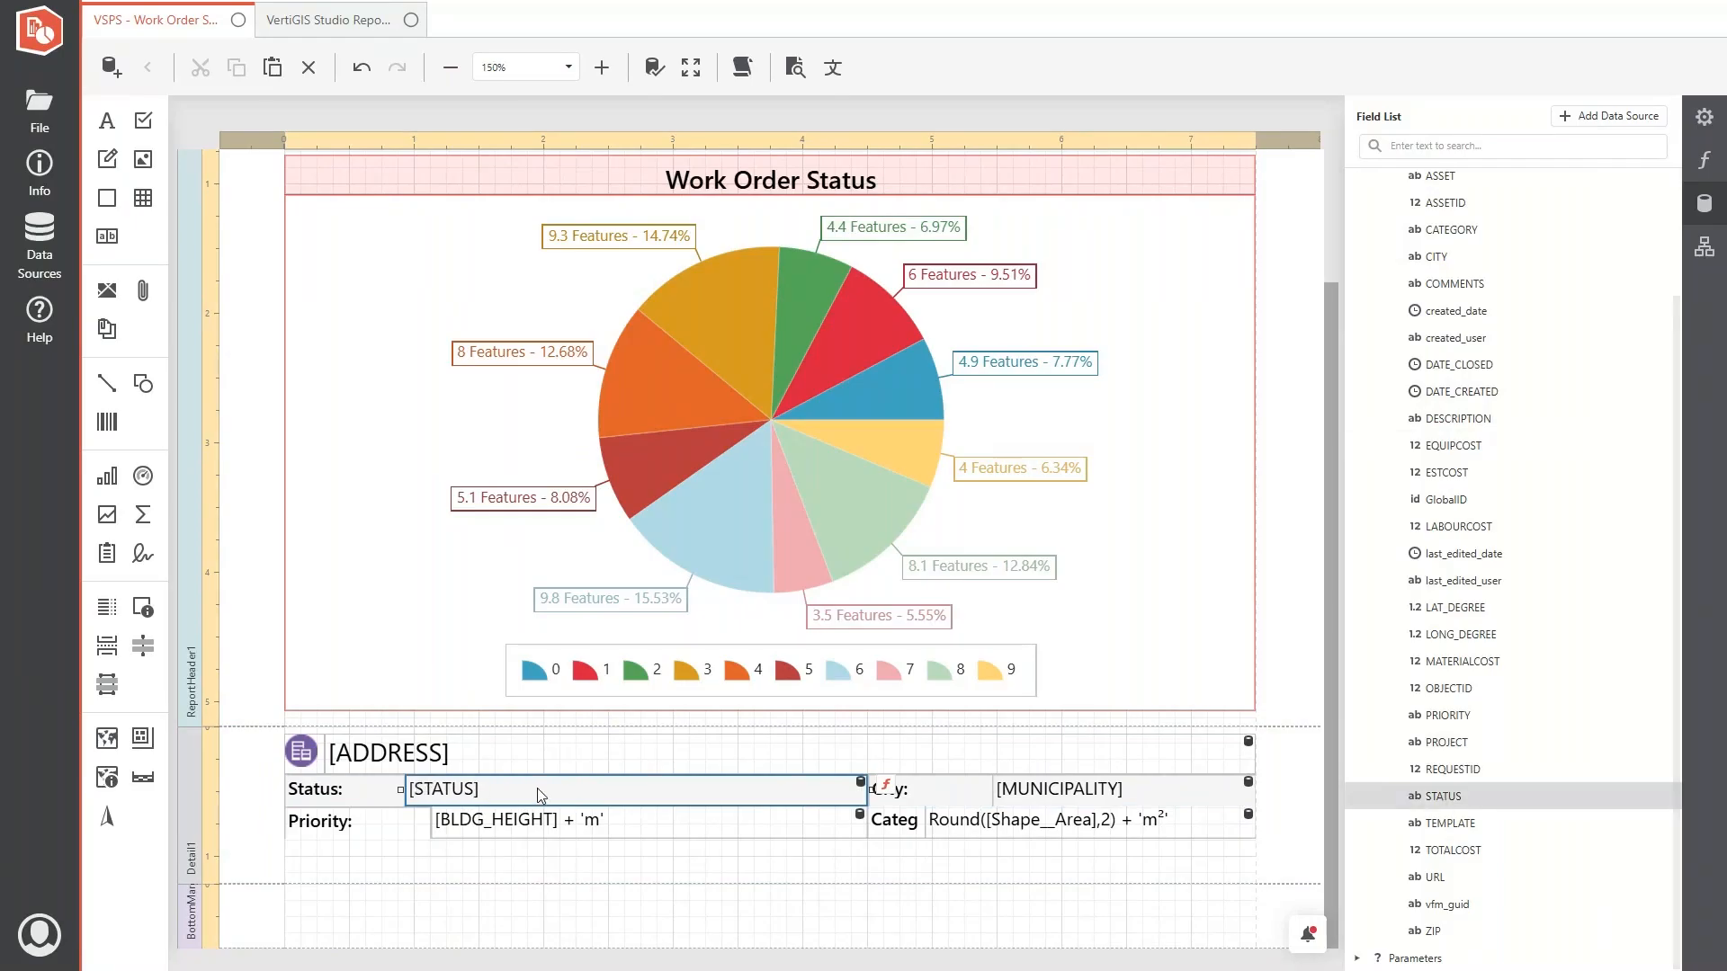
pyautogui.moveTo(1452, 726); pyautogui.dragTo(595, 832)
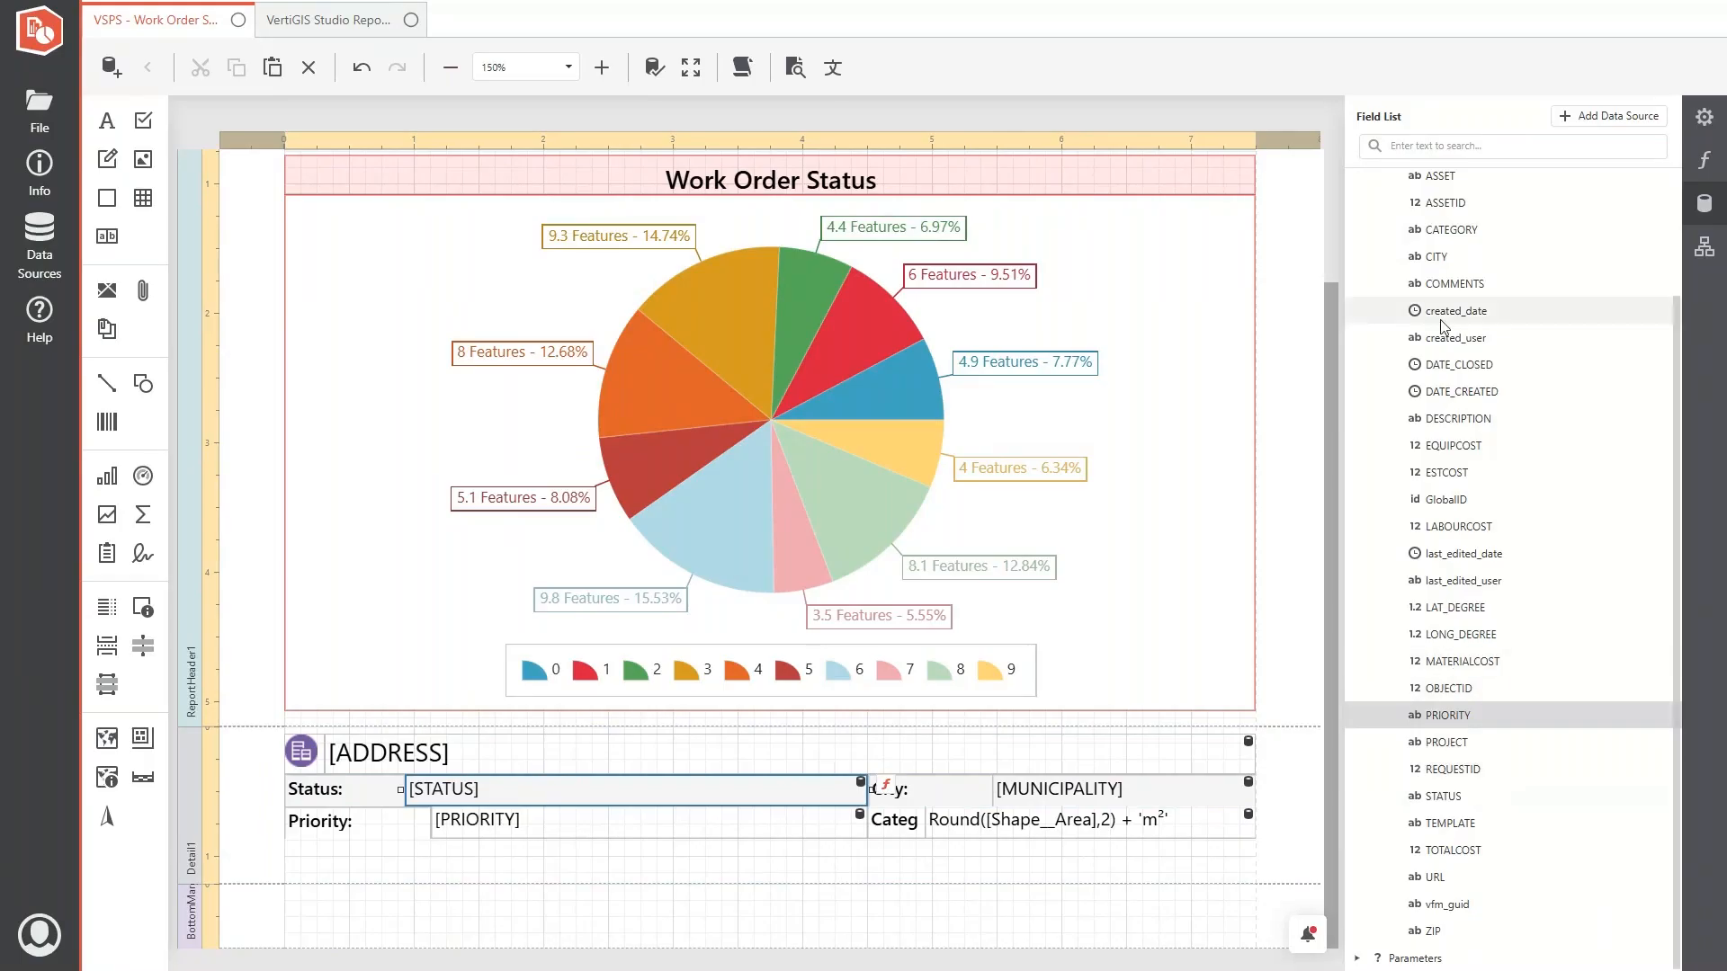
pyautogui.moveTo(1436, 257); pyautogui.dragTo(1077, 771)
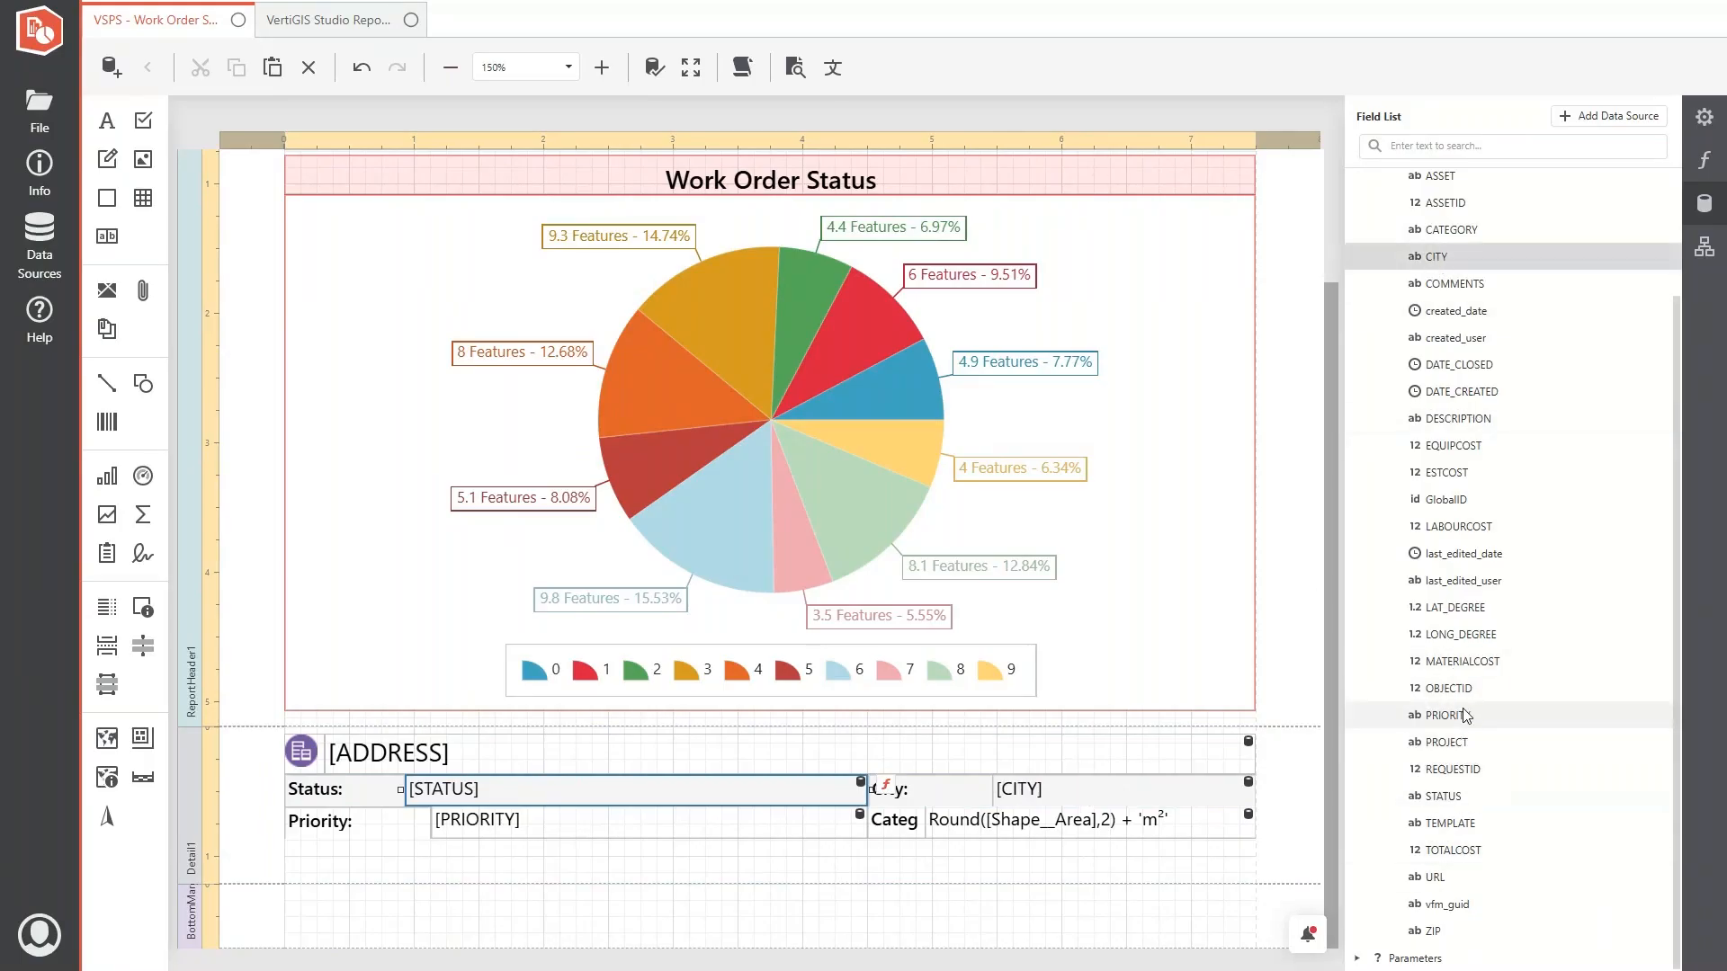
pyautogui.moveTo(1451, 231); pyautogui.dragTo(1054, 825)
pyautogui.click(420, 825)
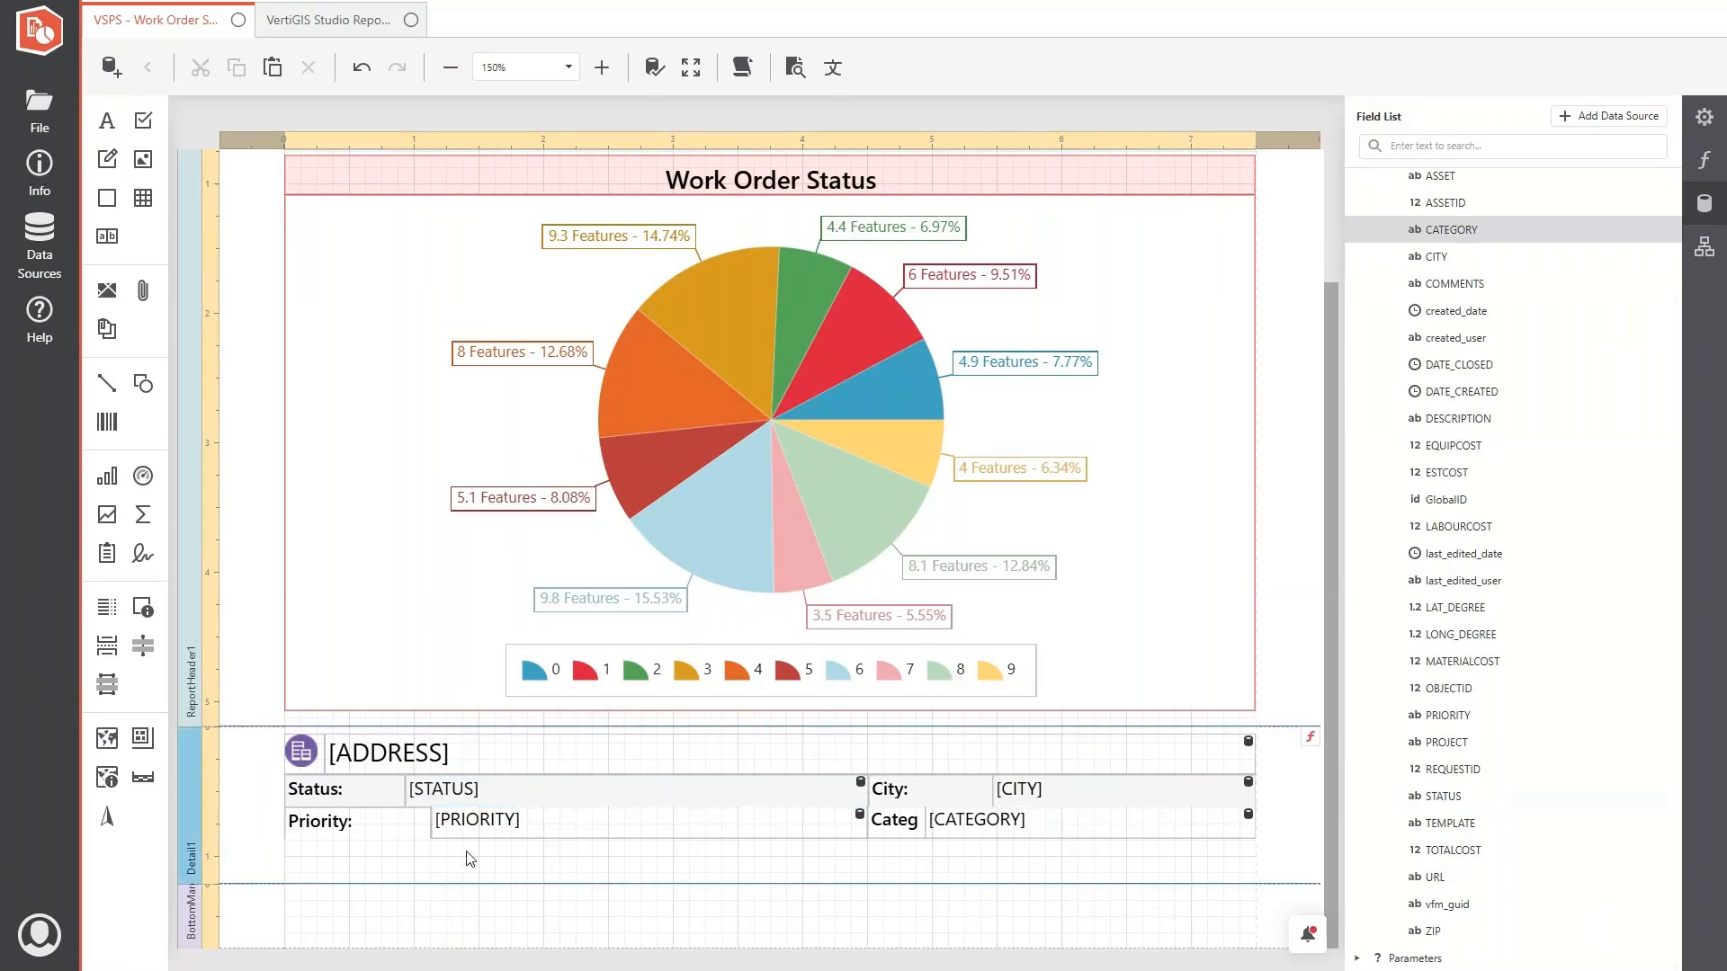
# - Distribute the columns of the detail table evenly
pyautogui.click(540, 796)
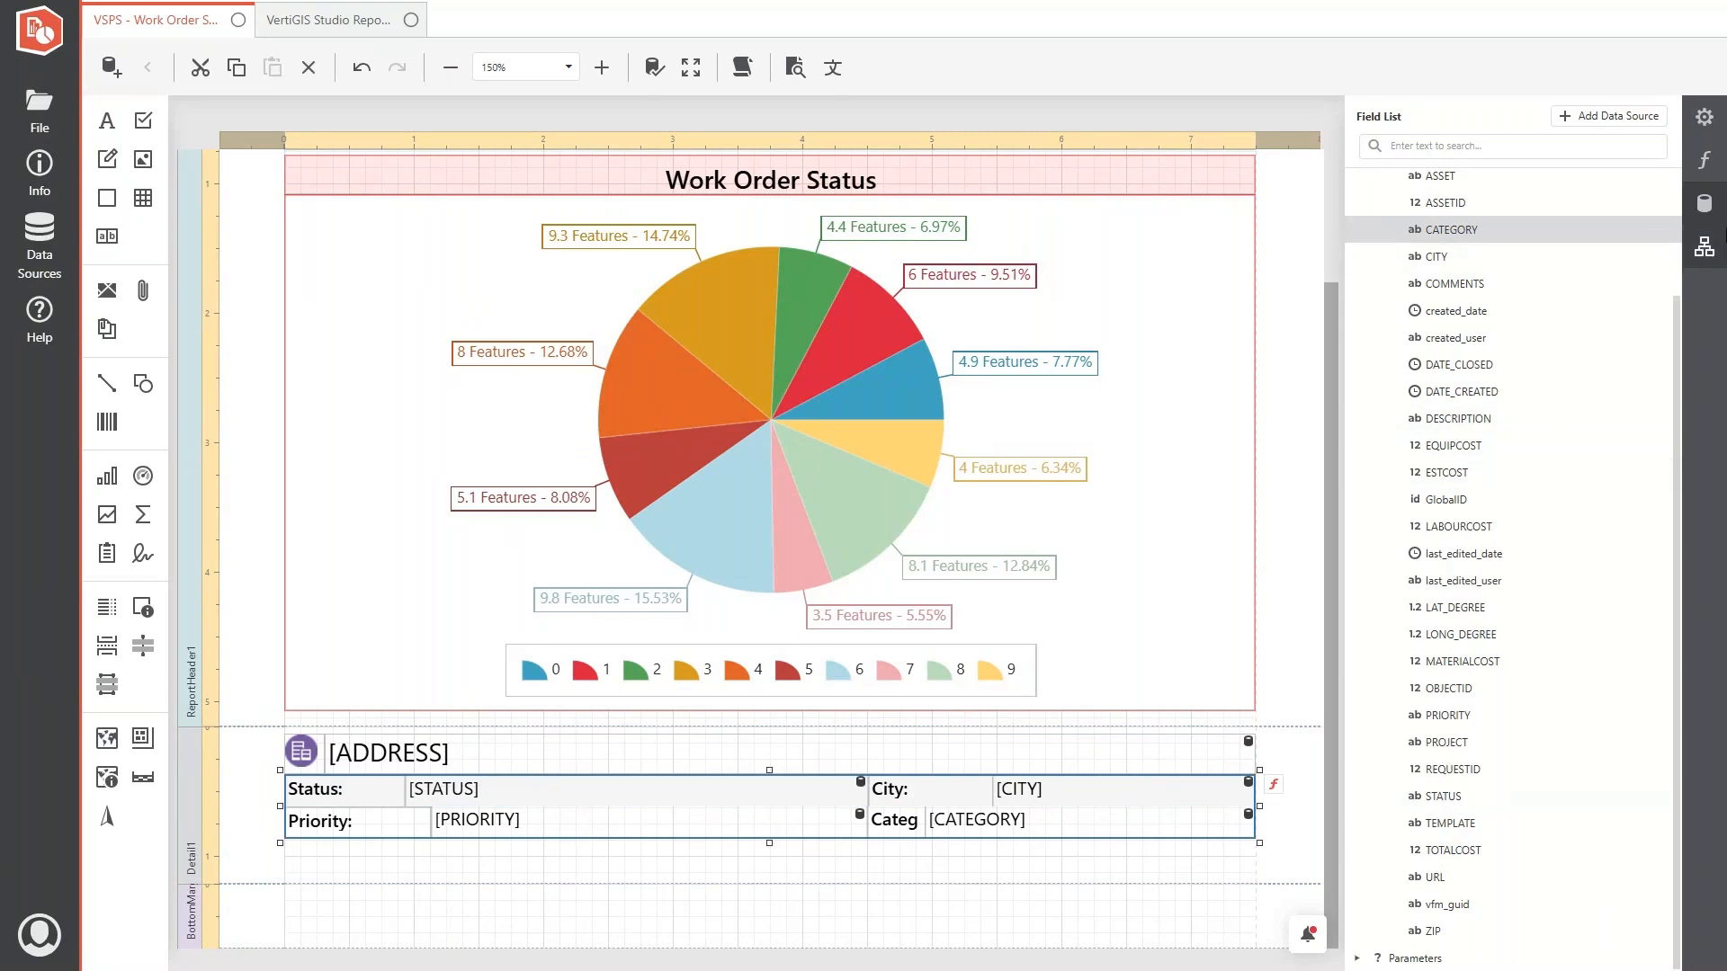
pyautogui.click(1704, 120)
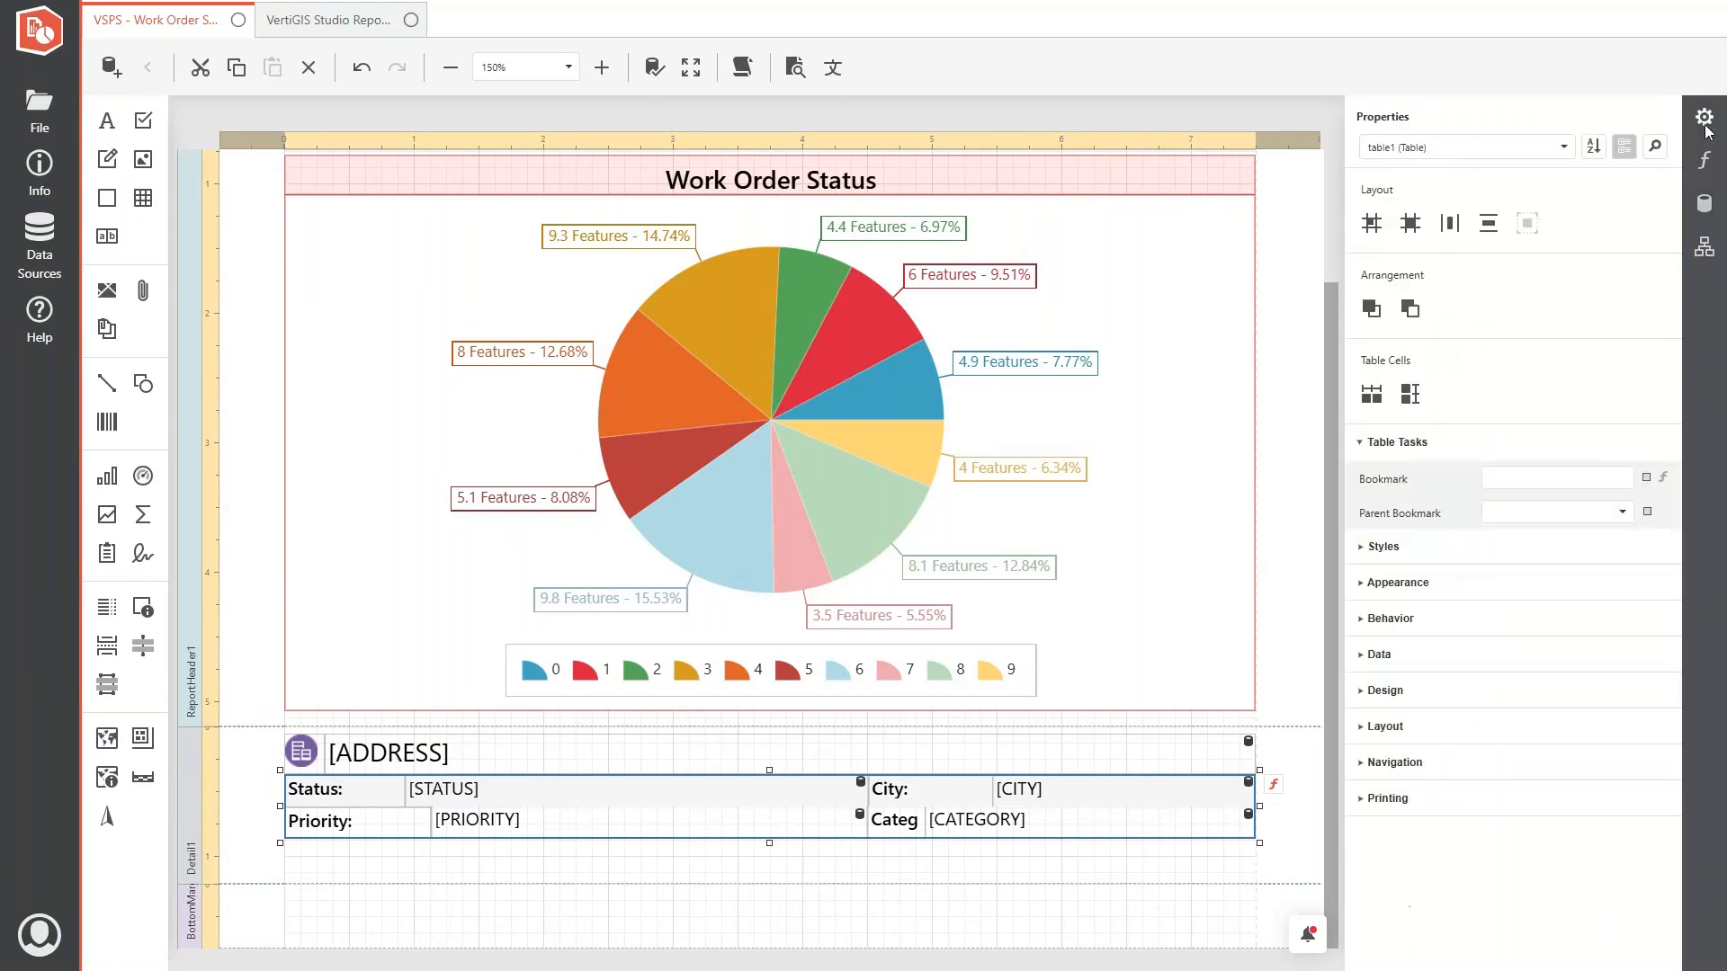
pyautogui.click(1372, 393)
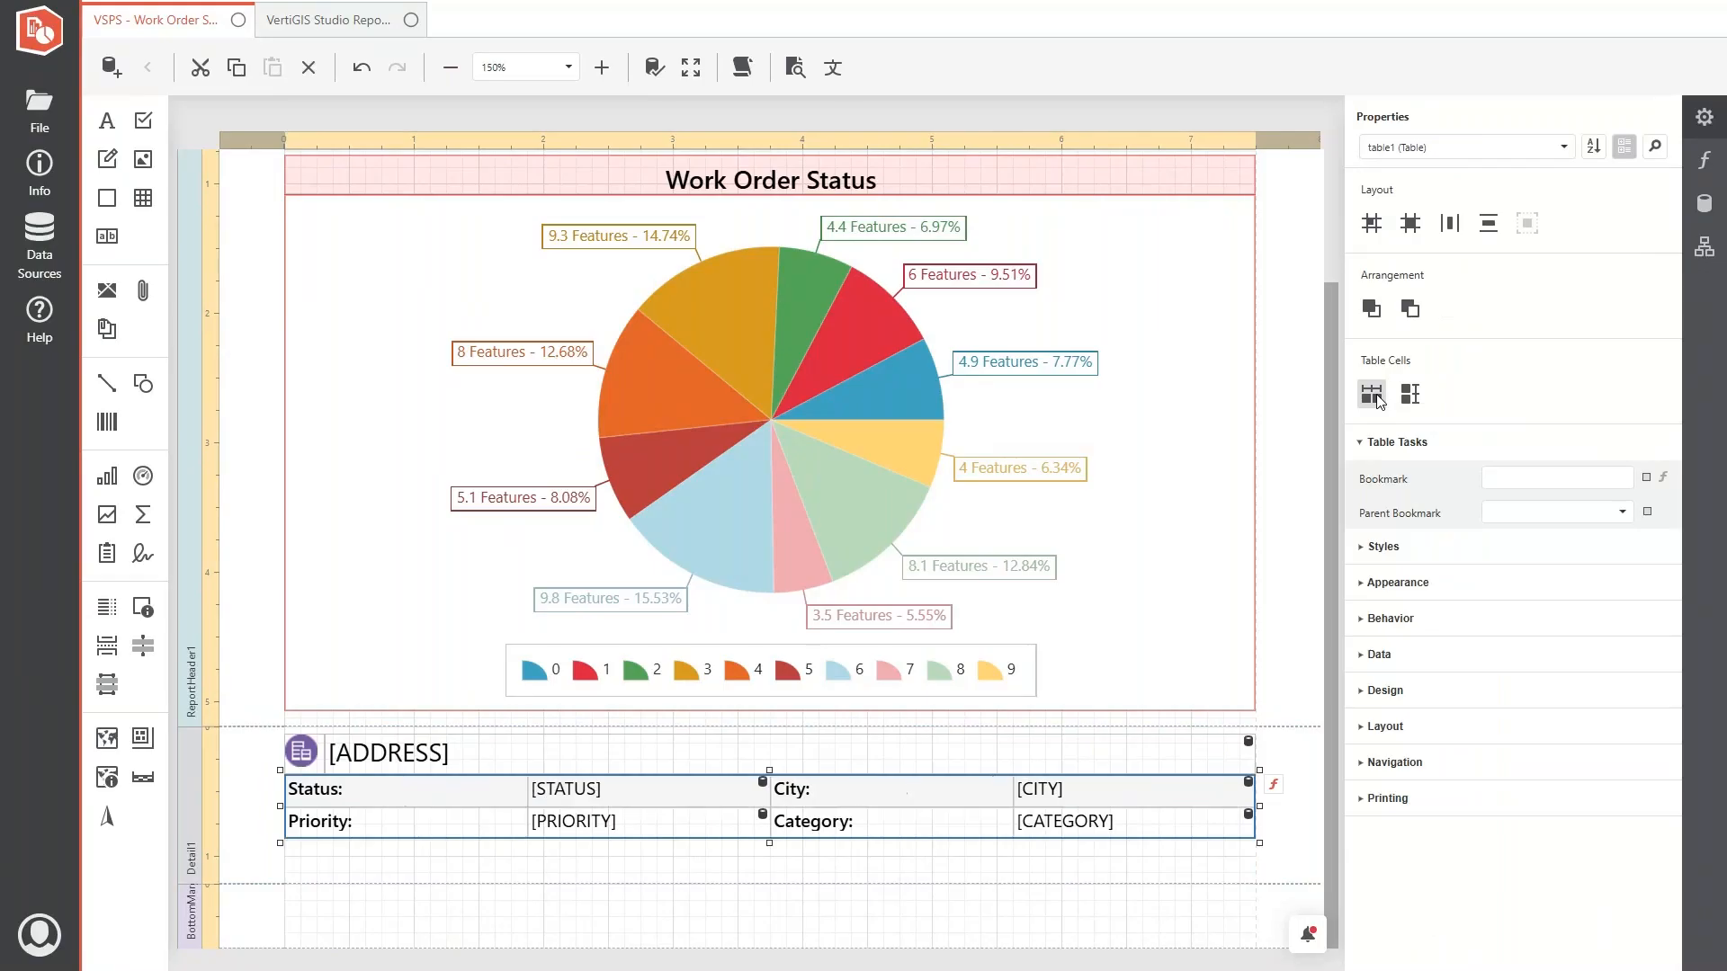
pyautogui.click(838, 876)
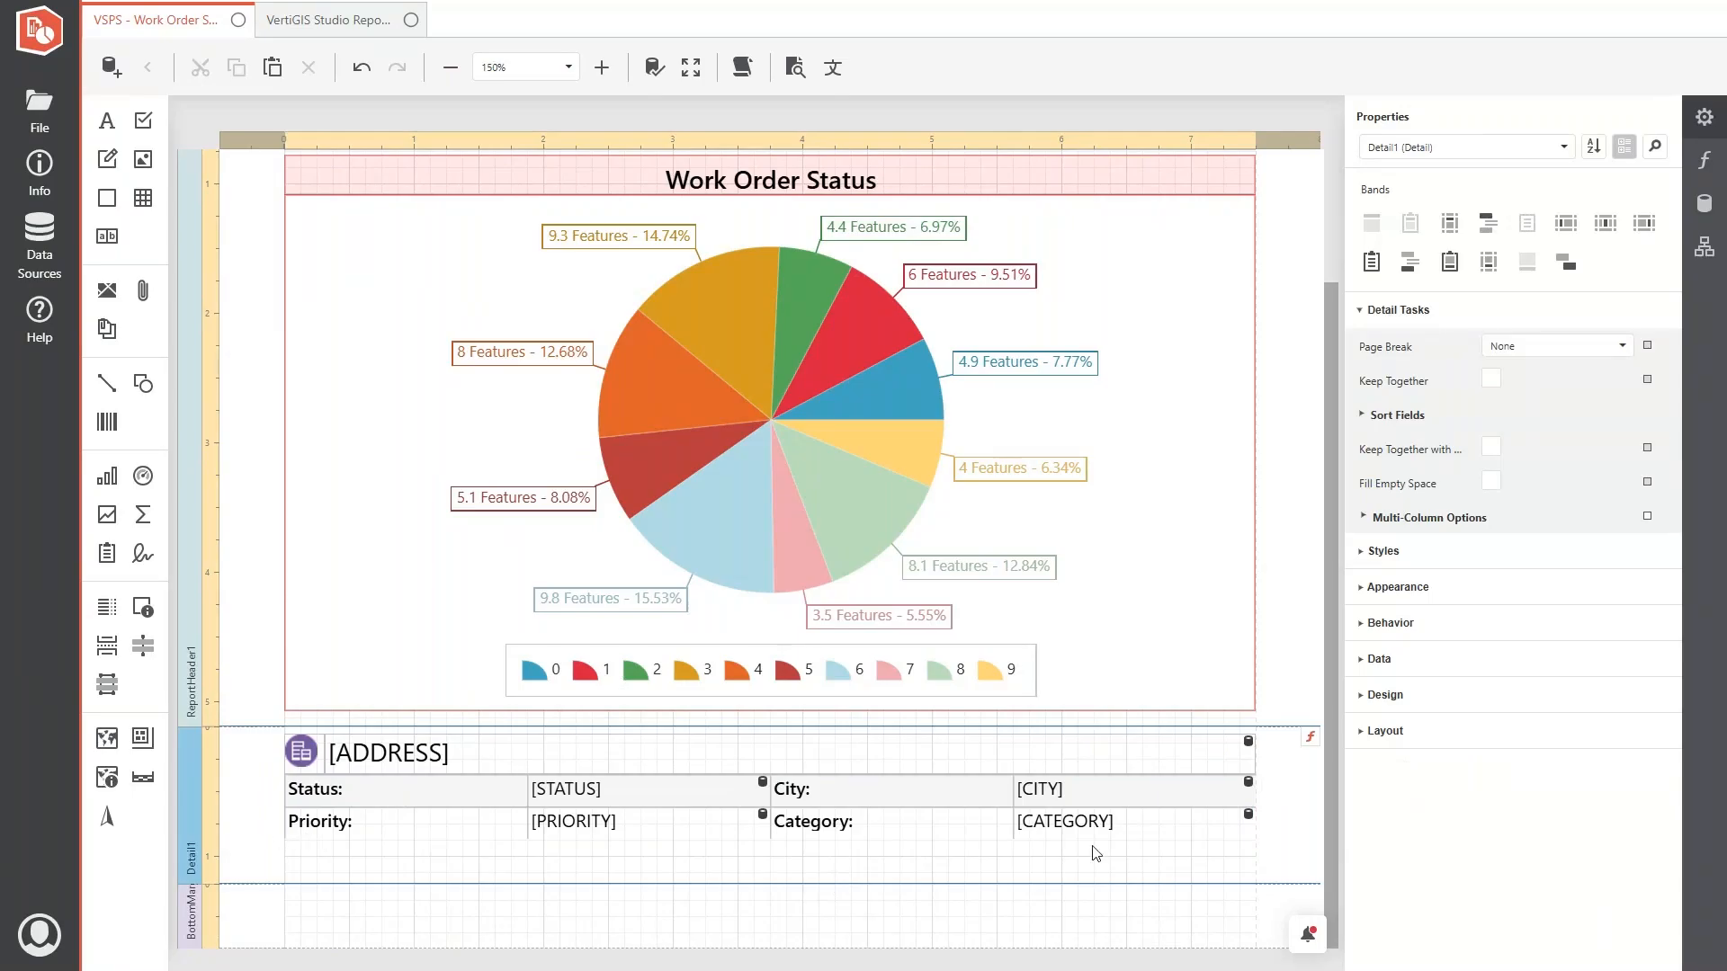
# - Copy the feature picture box from the sample report into the detail band, and narrow the address label and table to fit beside it
pyautogui.click(310, 19)
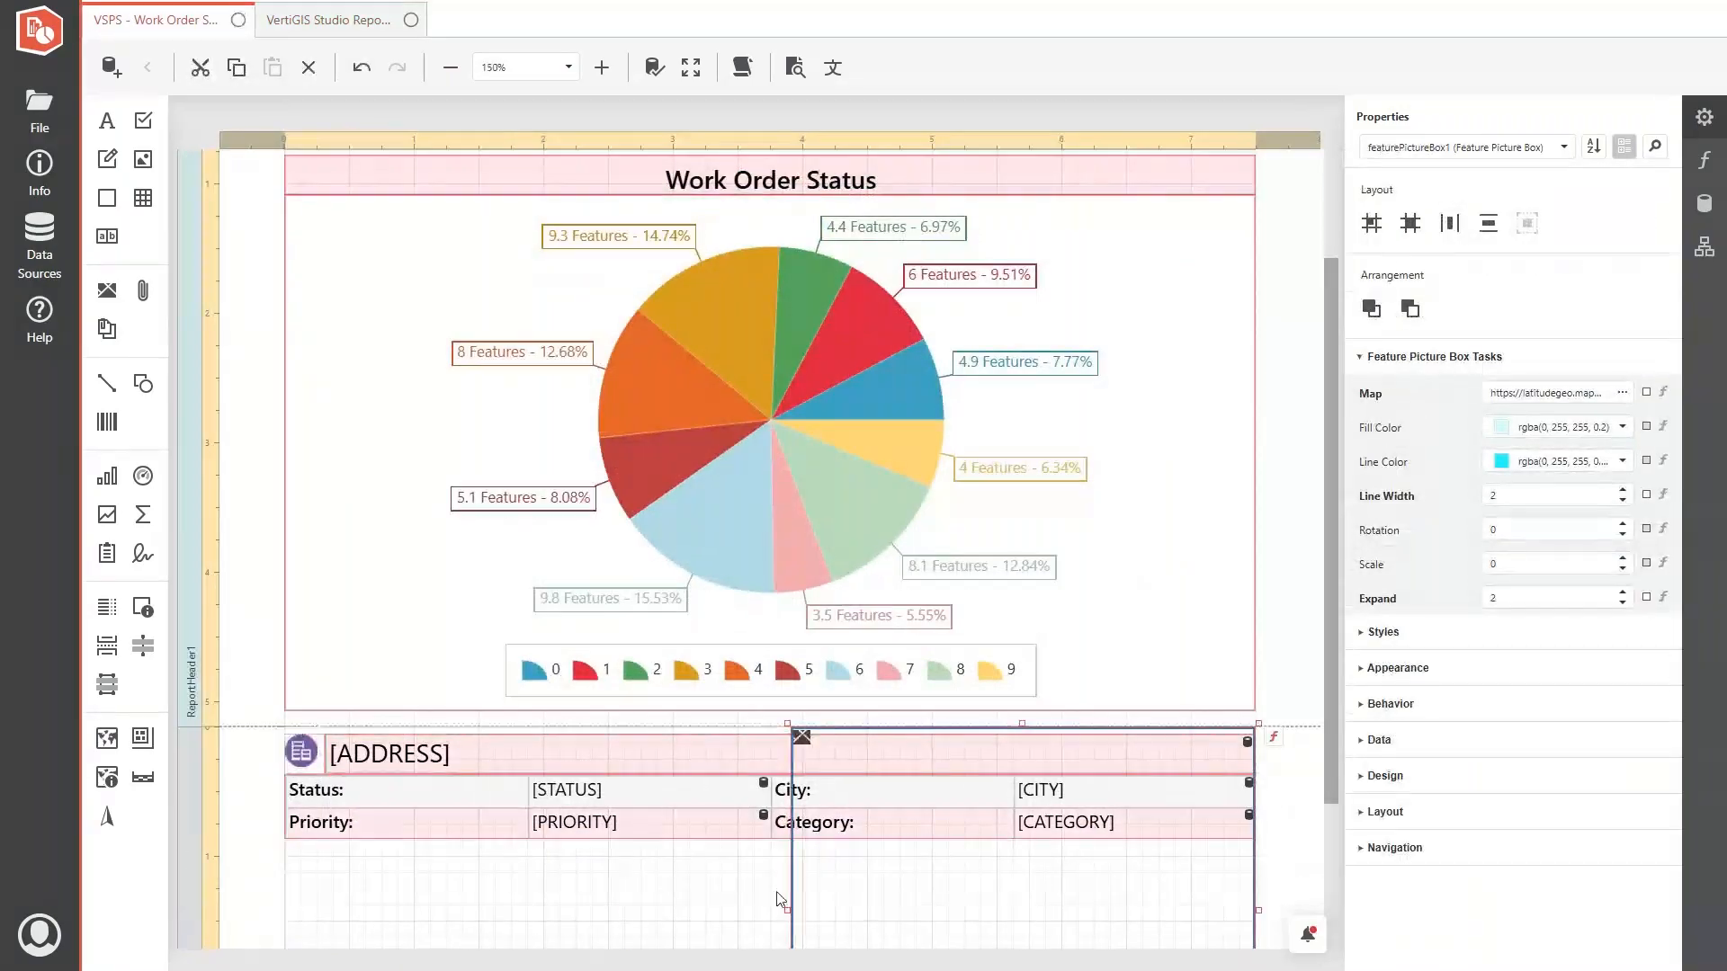
pyautogui.moveTo(682, 889); pyautogui.dragTo(720, 765)
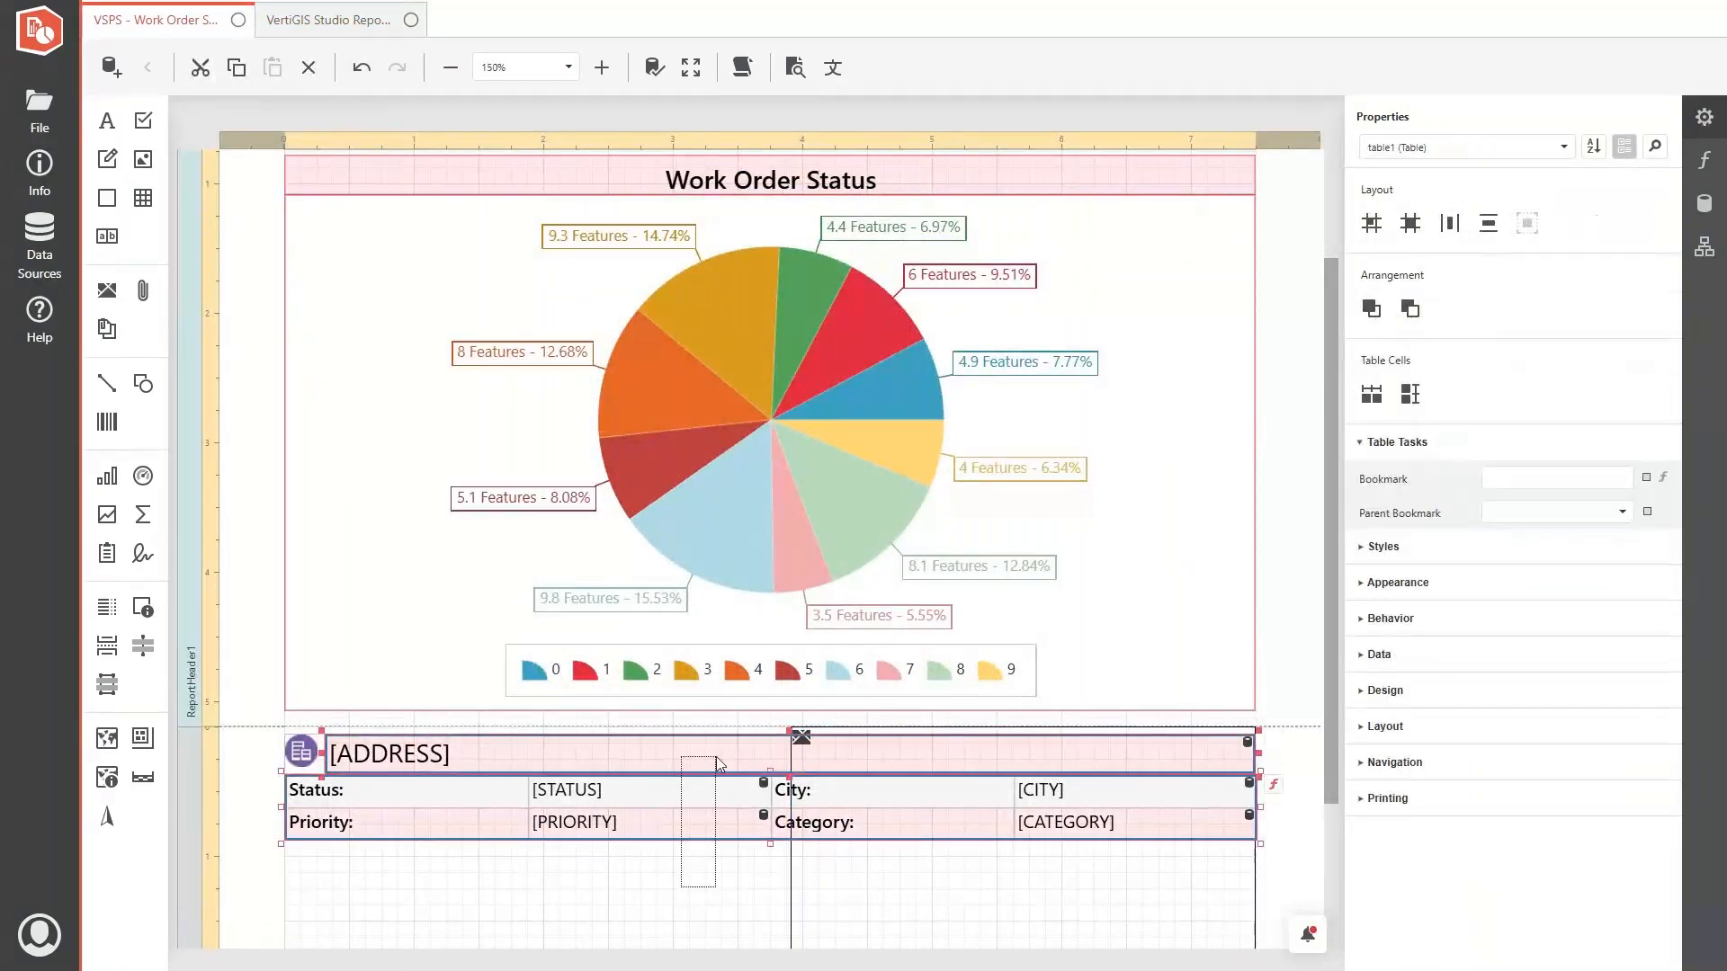
pyautogui.moveTo(1262, 812); pyautogui.dragTo(767, 812)
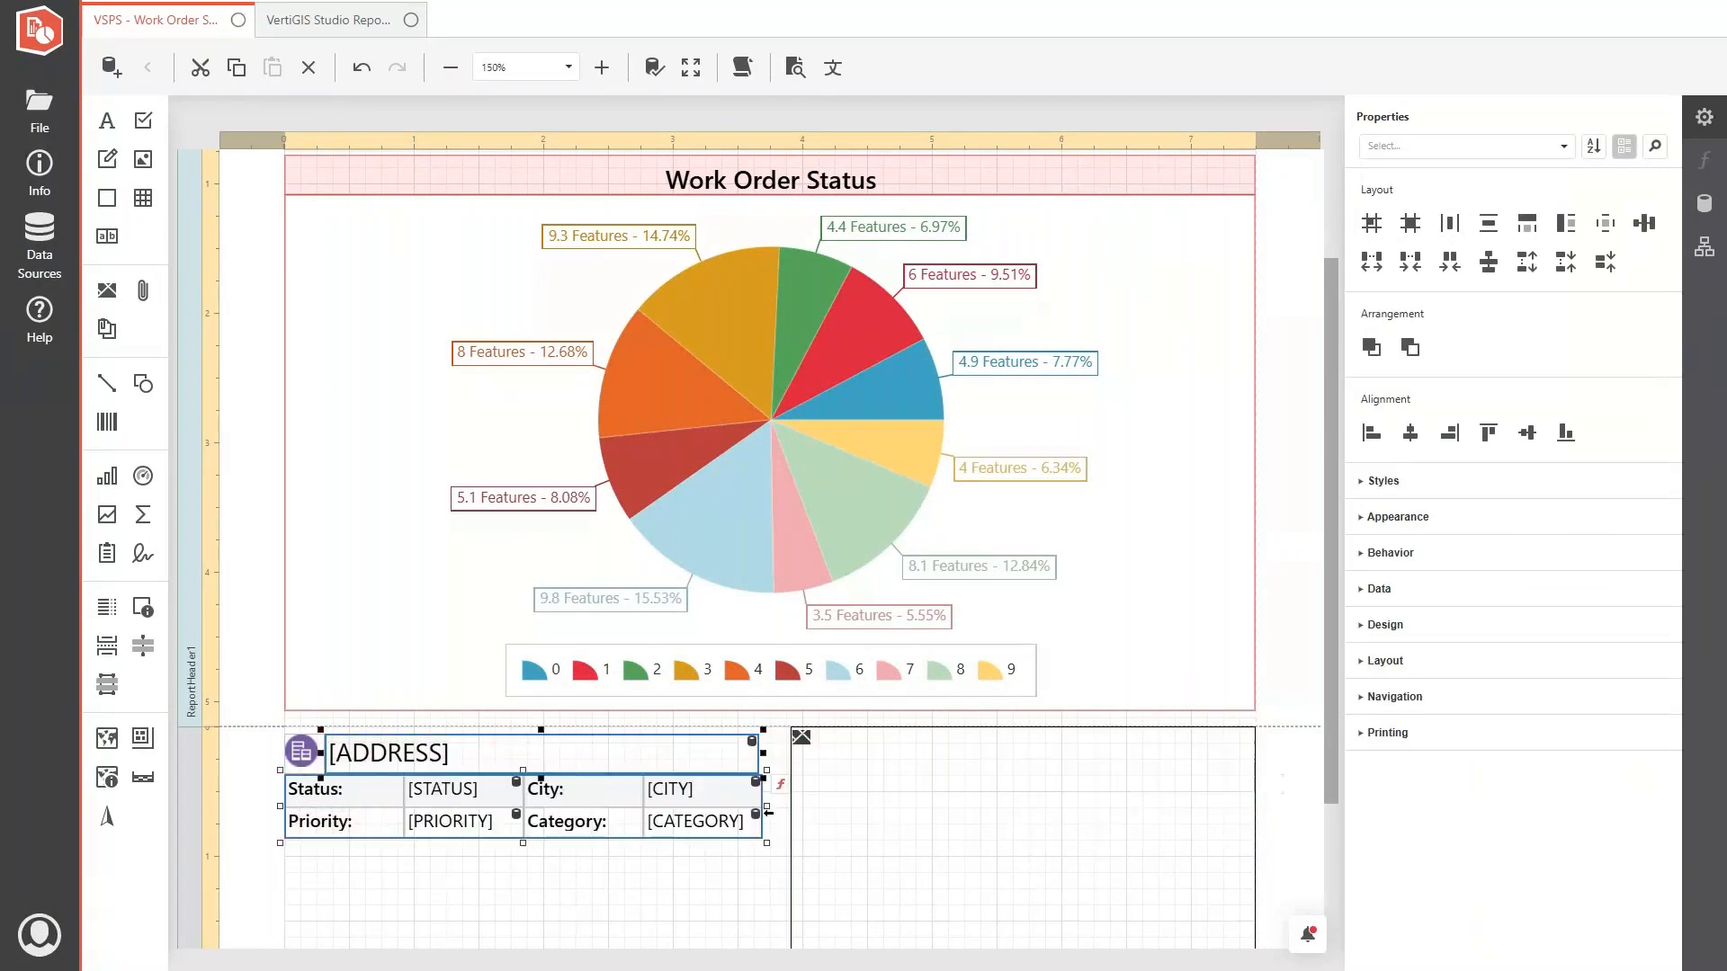
pyautogui.click(709, 886)
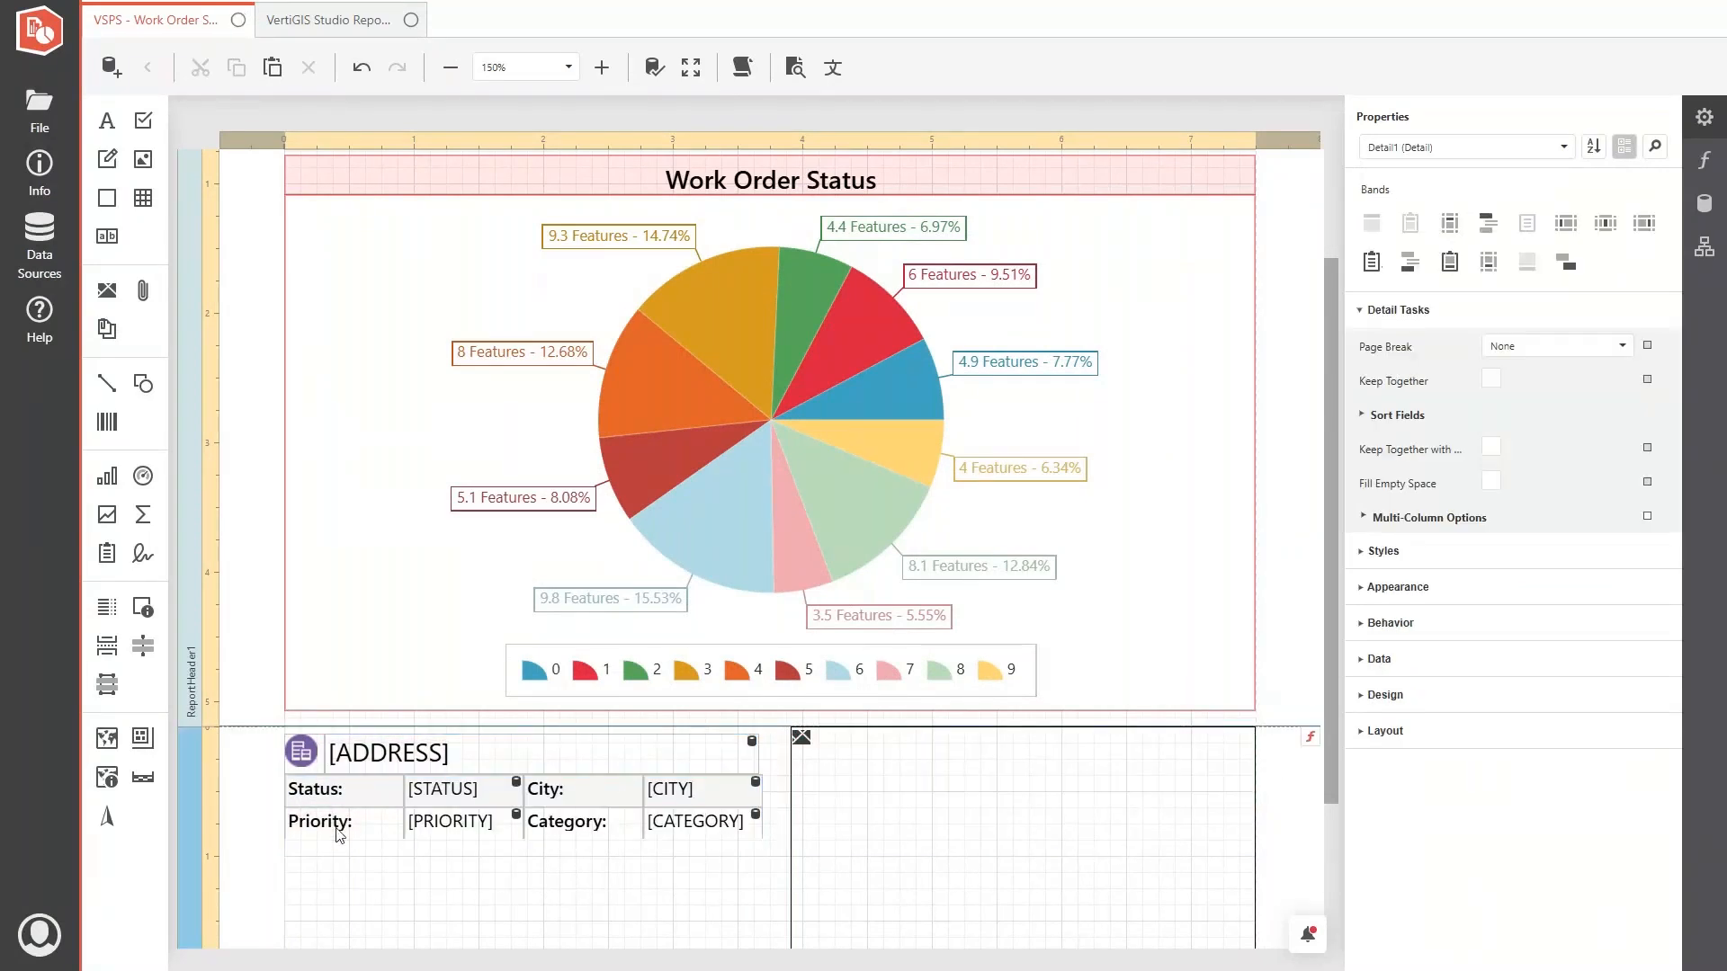
# - Resize the feature picture box to about 3.7 by 1.7 inches and set its scale to 5000
pyautogui.click(839, 853)
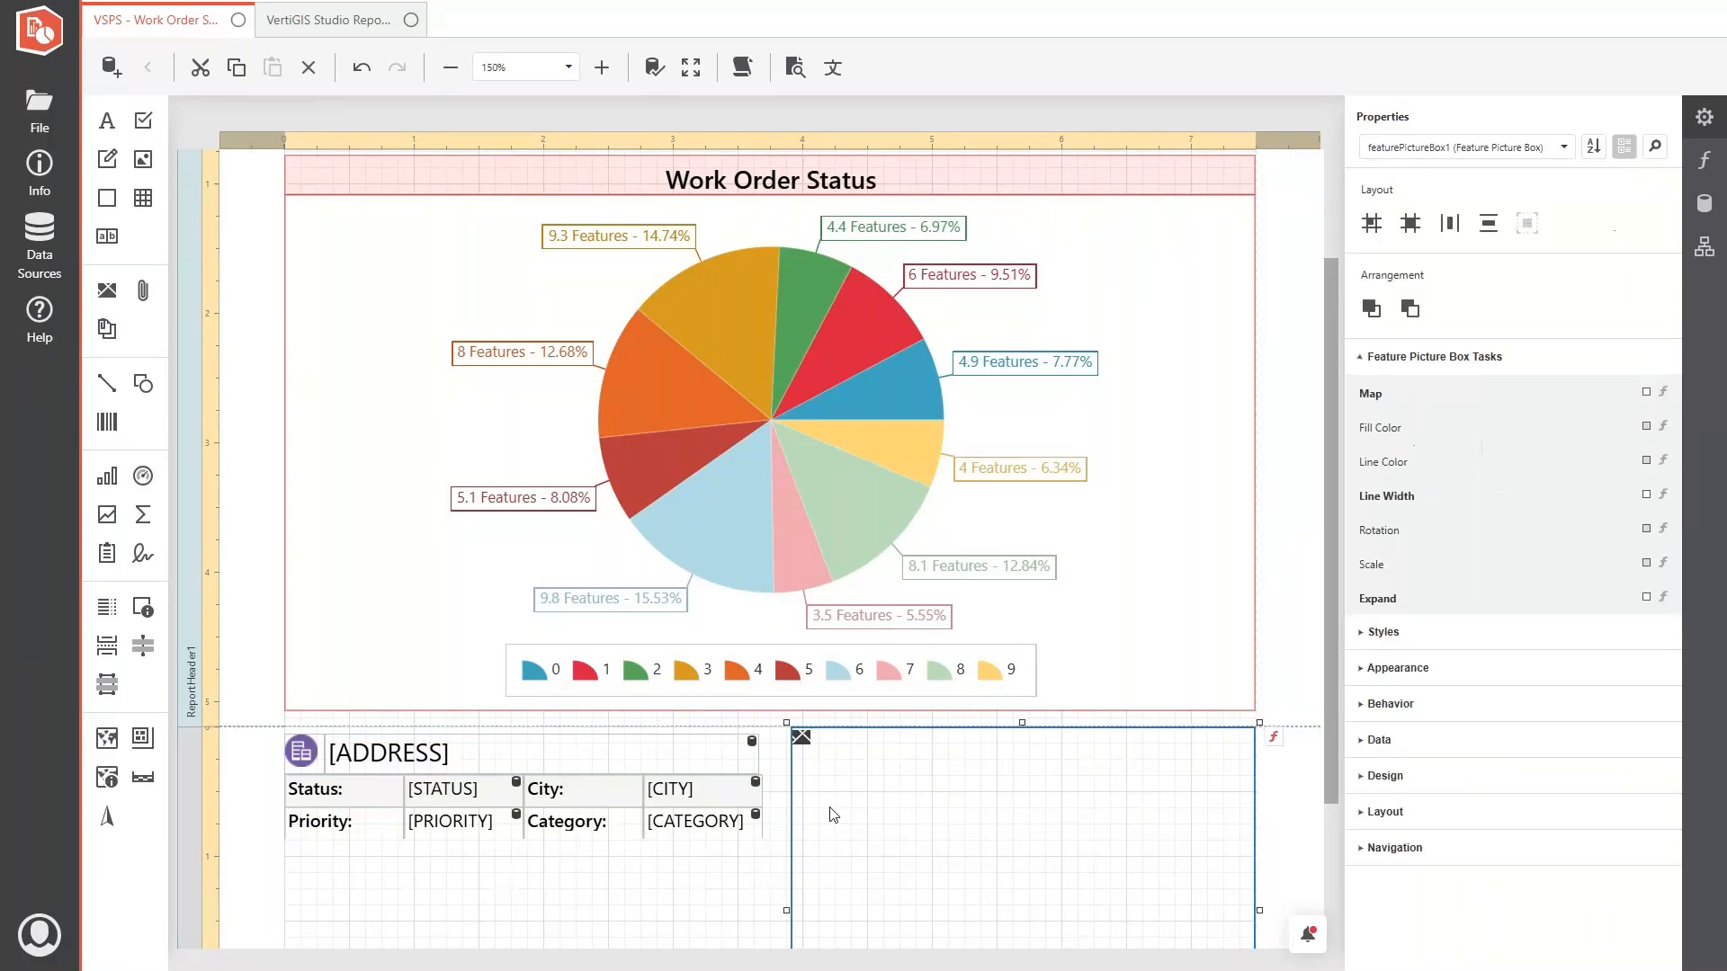
pyautogui.scroll(-2, 838, 807)
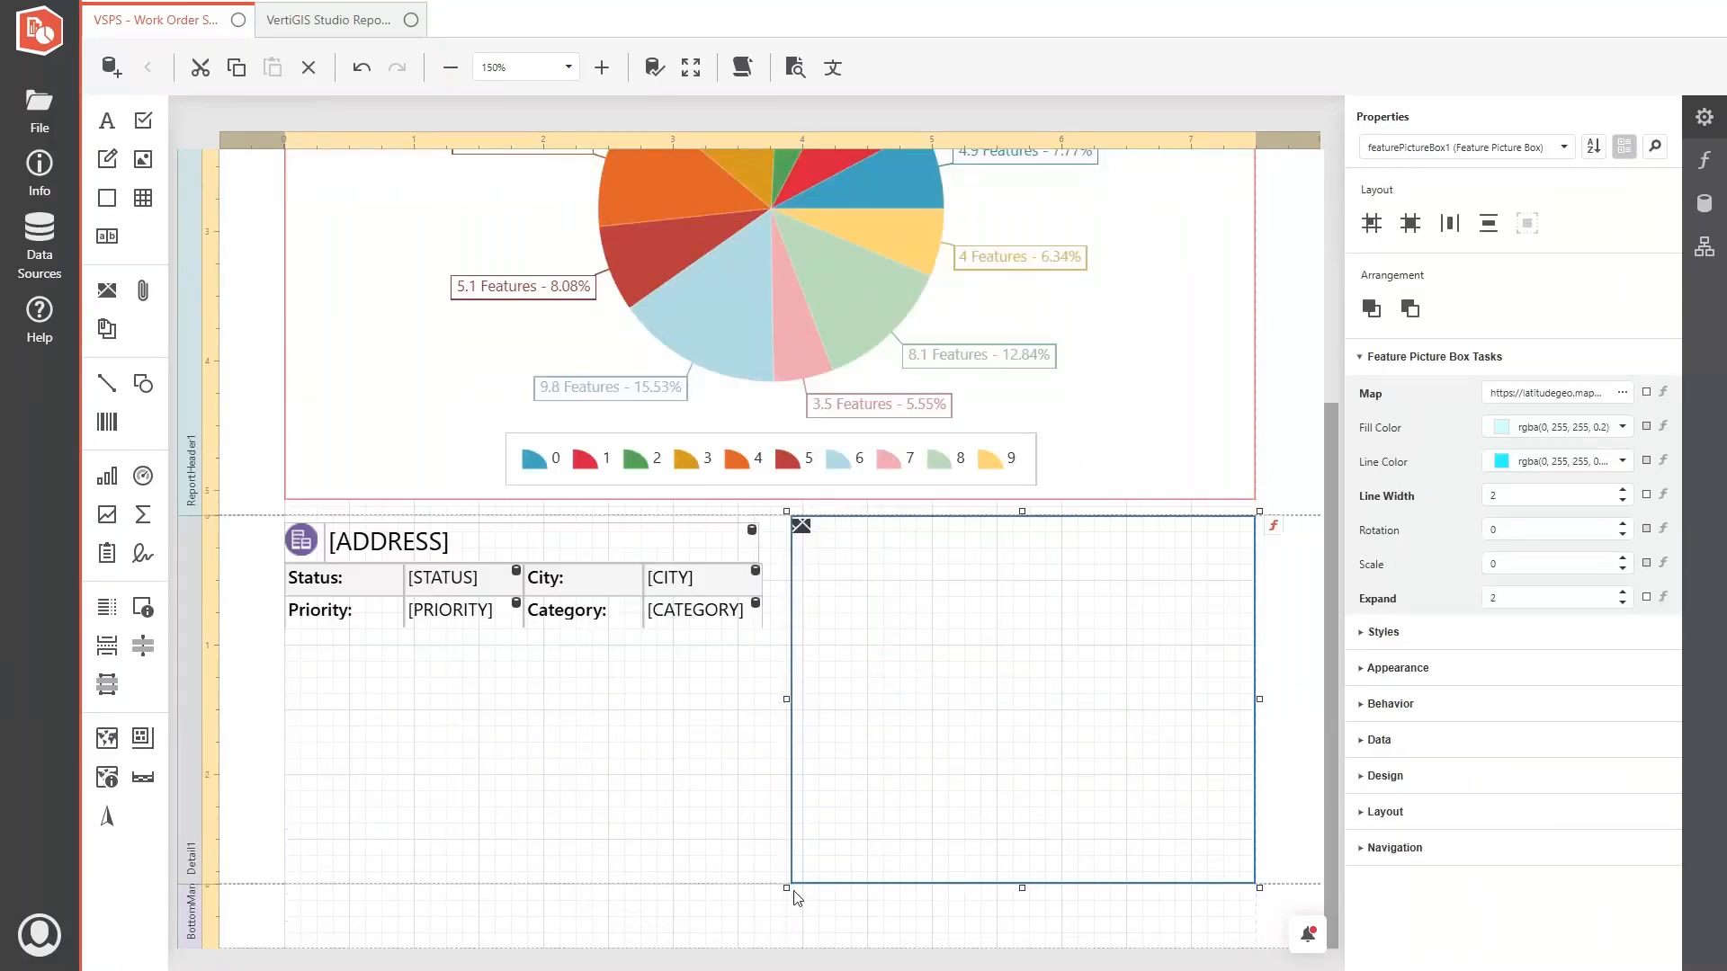
pyautogui.moveTo(787, 888); pyautogui.dragTo(773, 739)
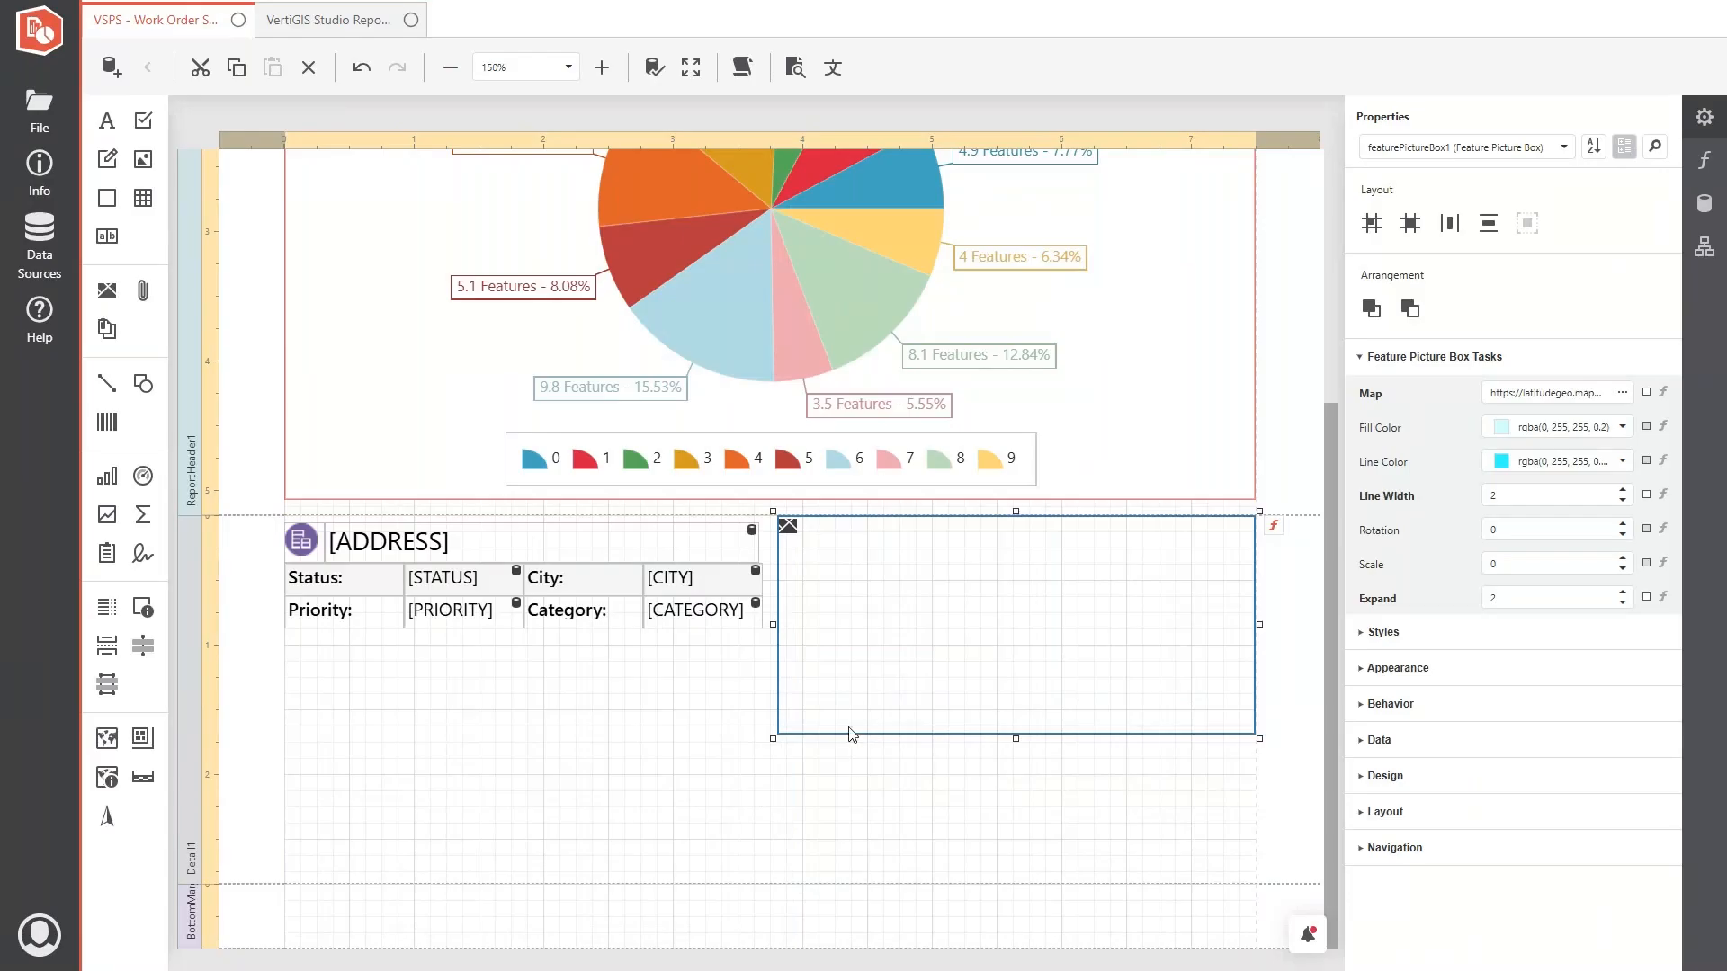
pyautogui.click(1509, 566)
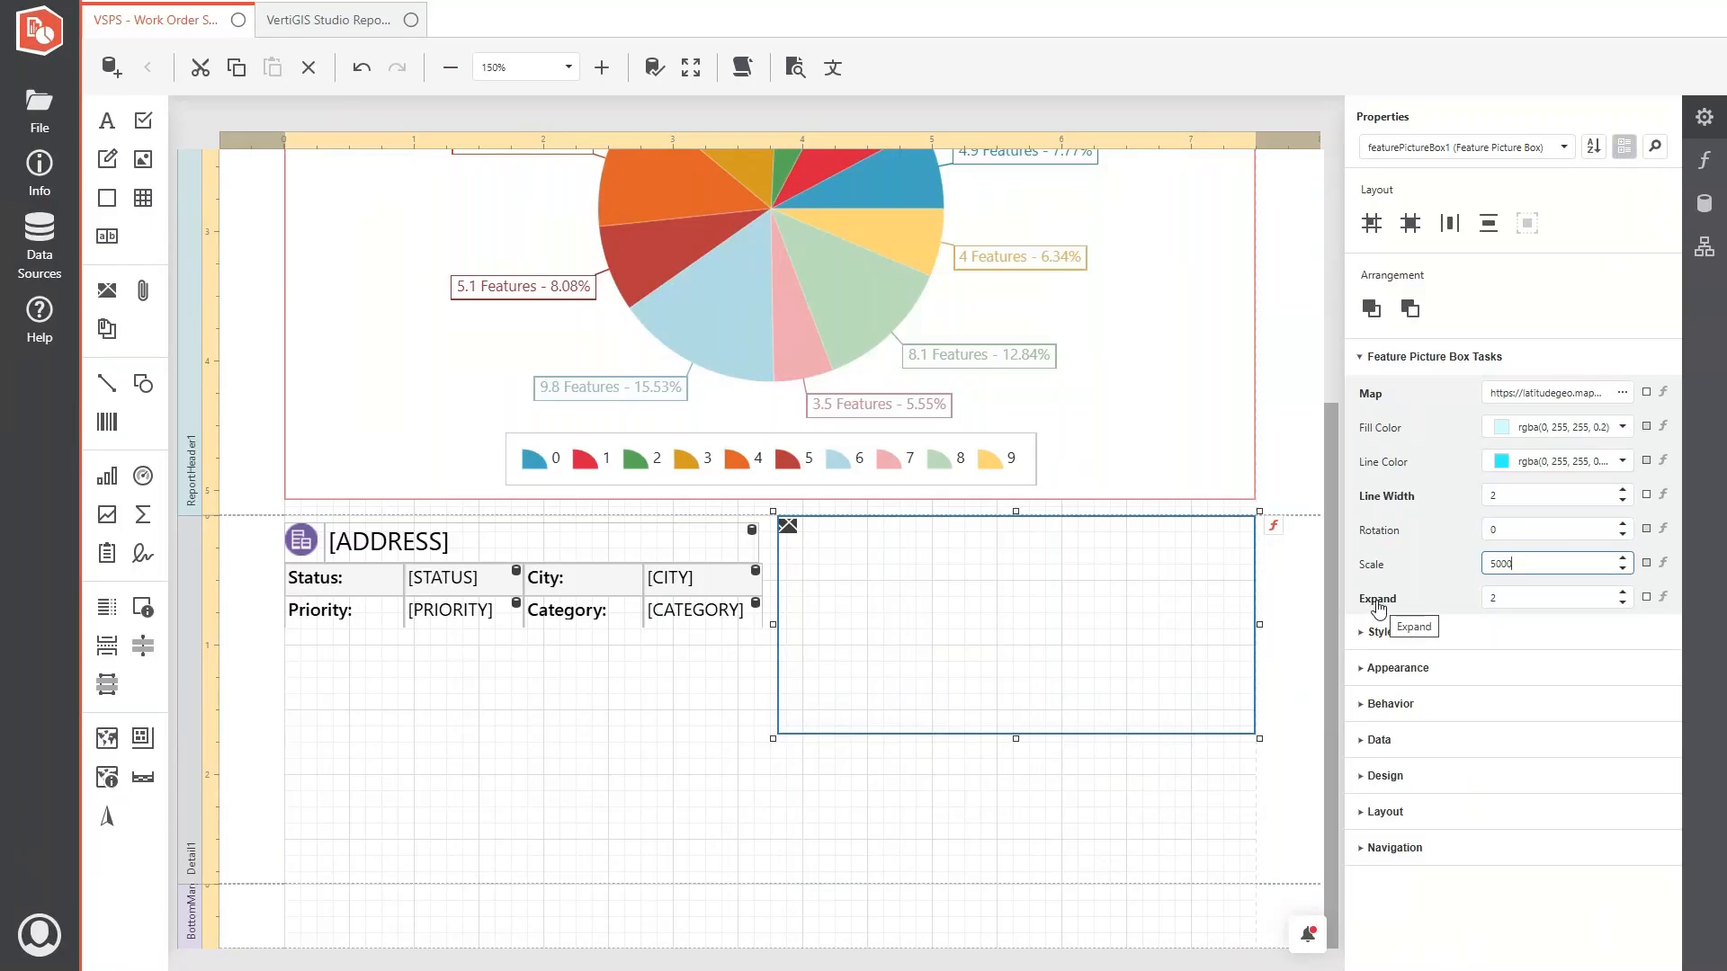
pyautogui.click(706, 721)
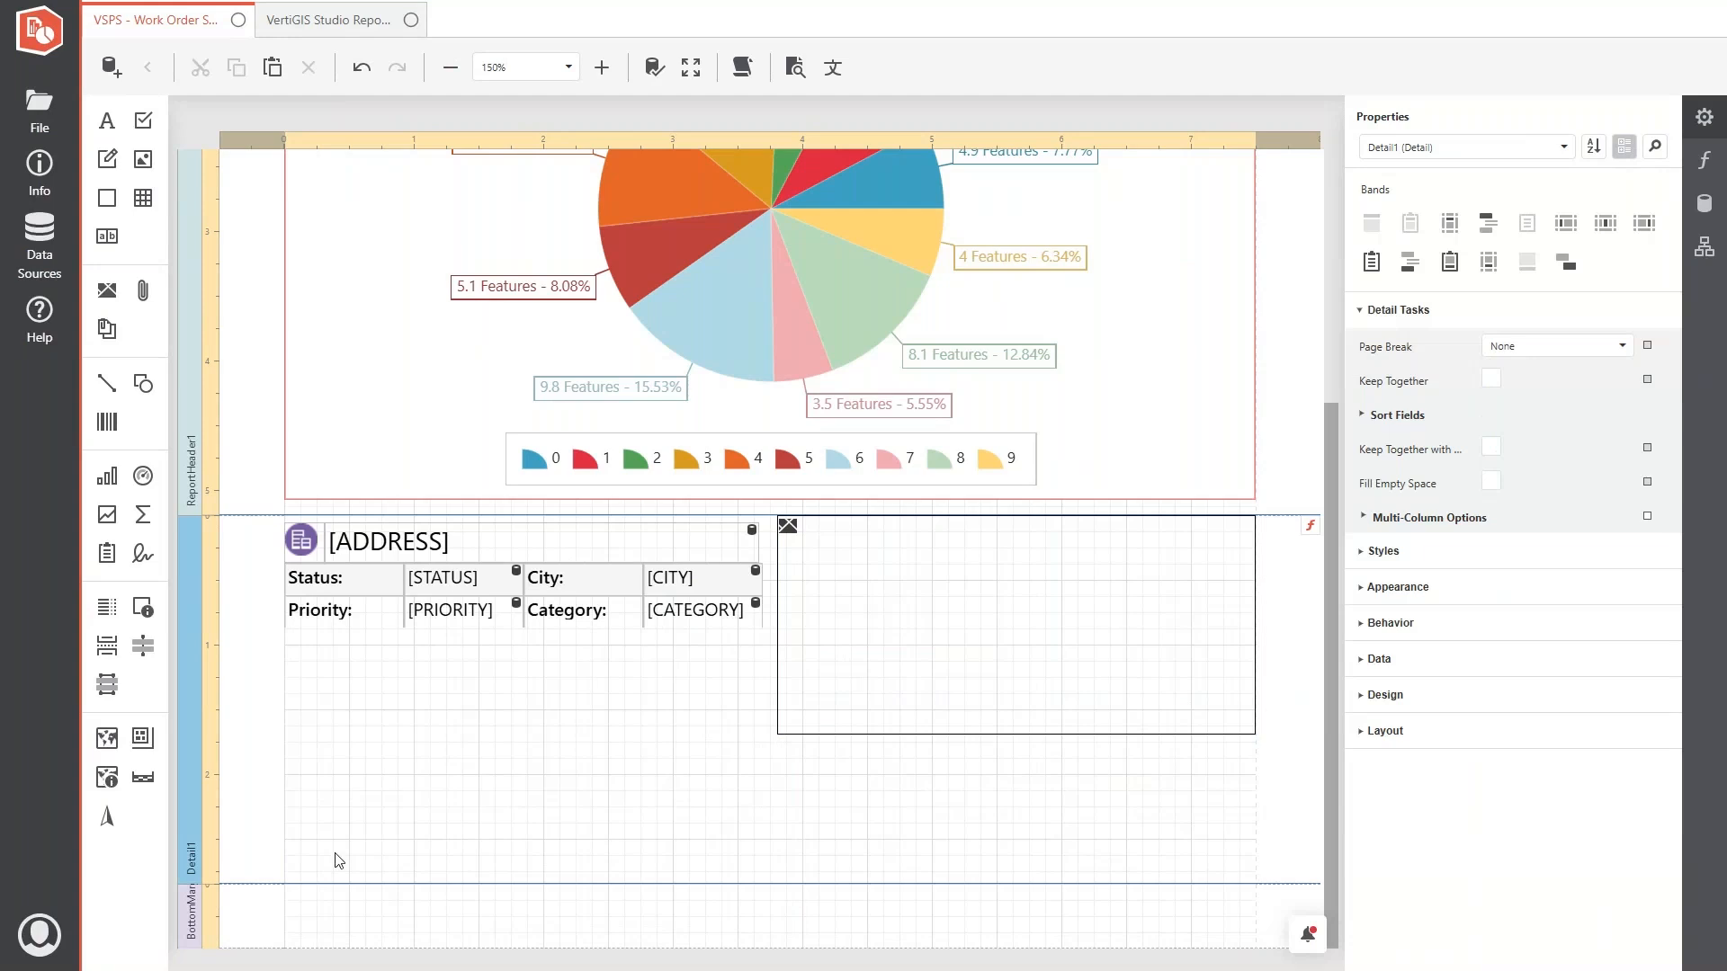
# - Shorten the pie chart by about 0.6 inches and reduce the detail and report header bands to the height of their content
pyautogui.moveTo(265, 886); pyautogui.dragTo(295, 755)
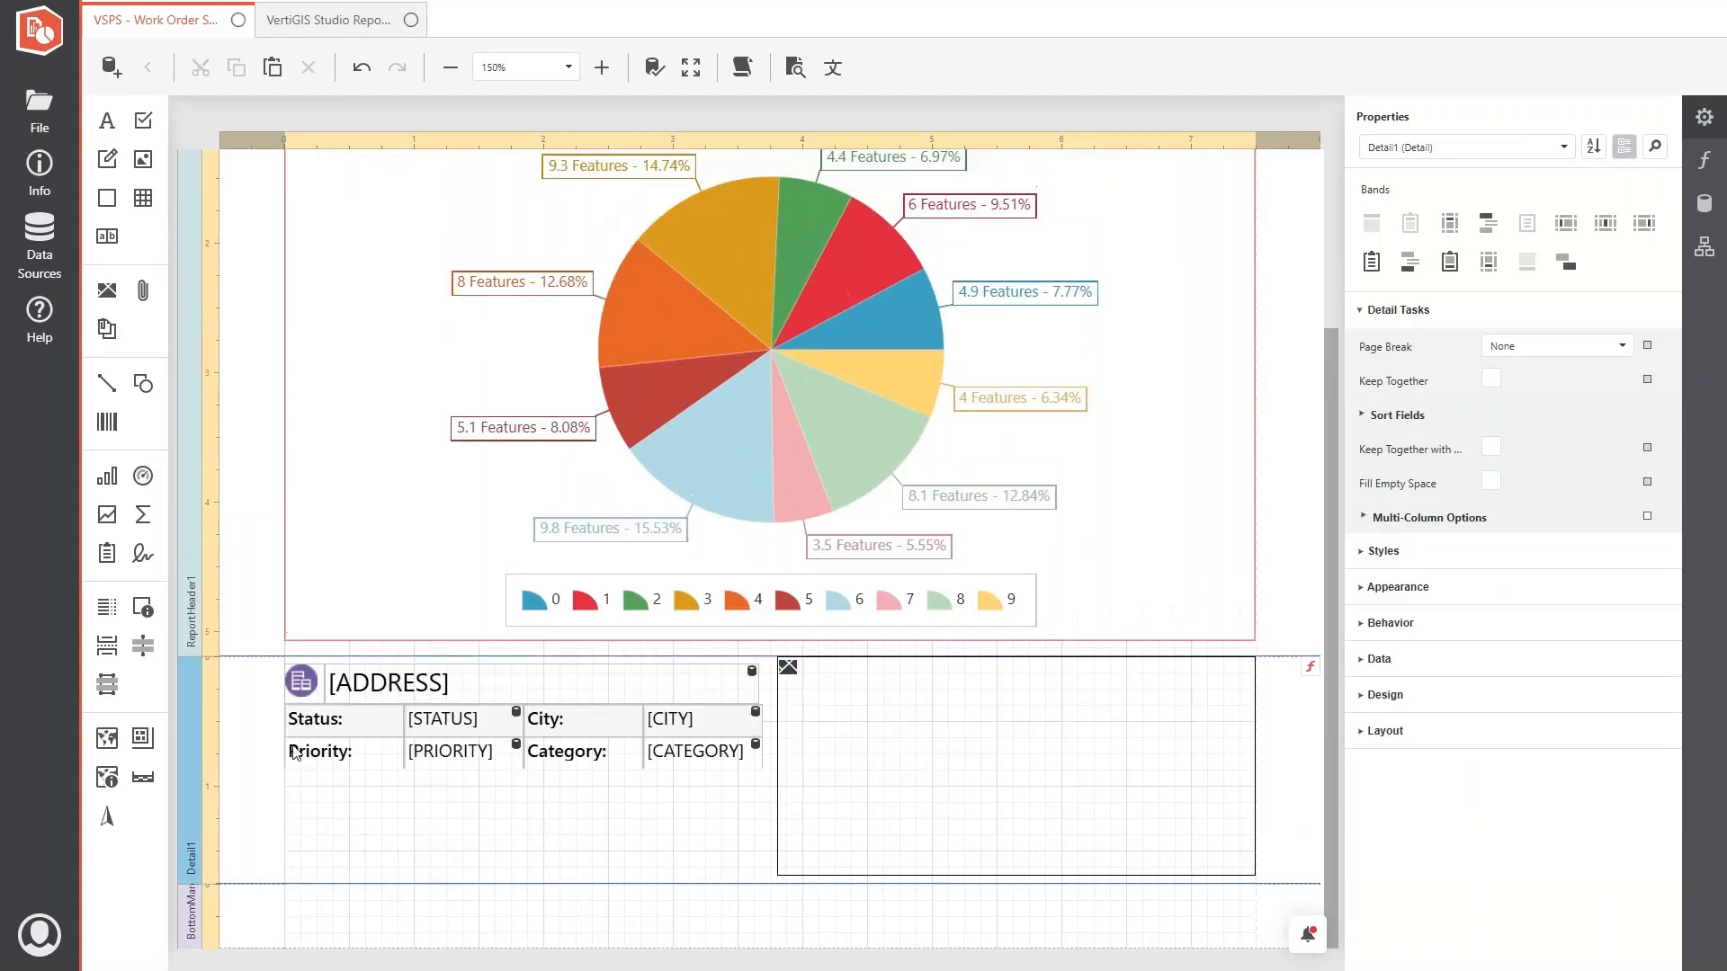
pyautogui.click(438, 529)
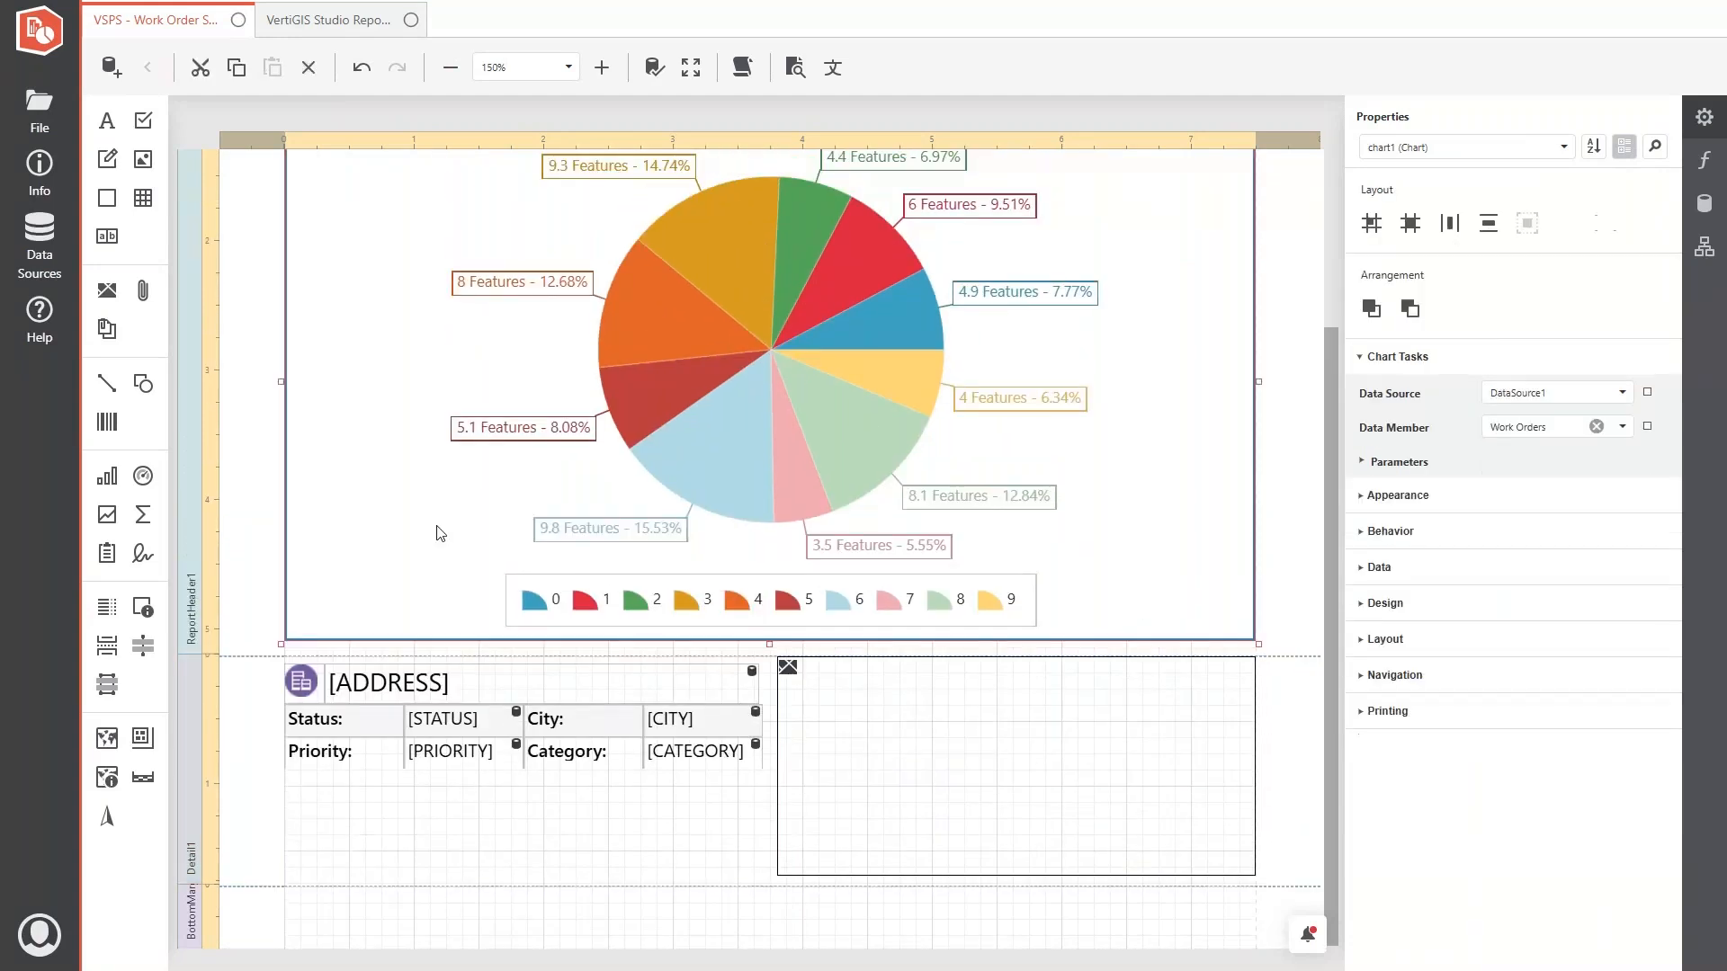
pyautogui.moveTo(767, 640); pyautogui.dragTo(768, 557)
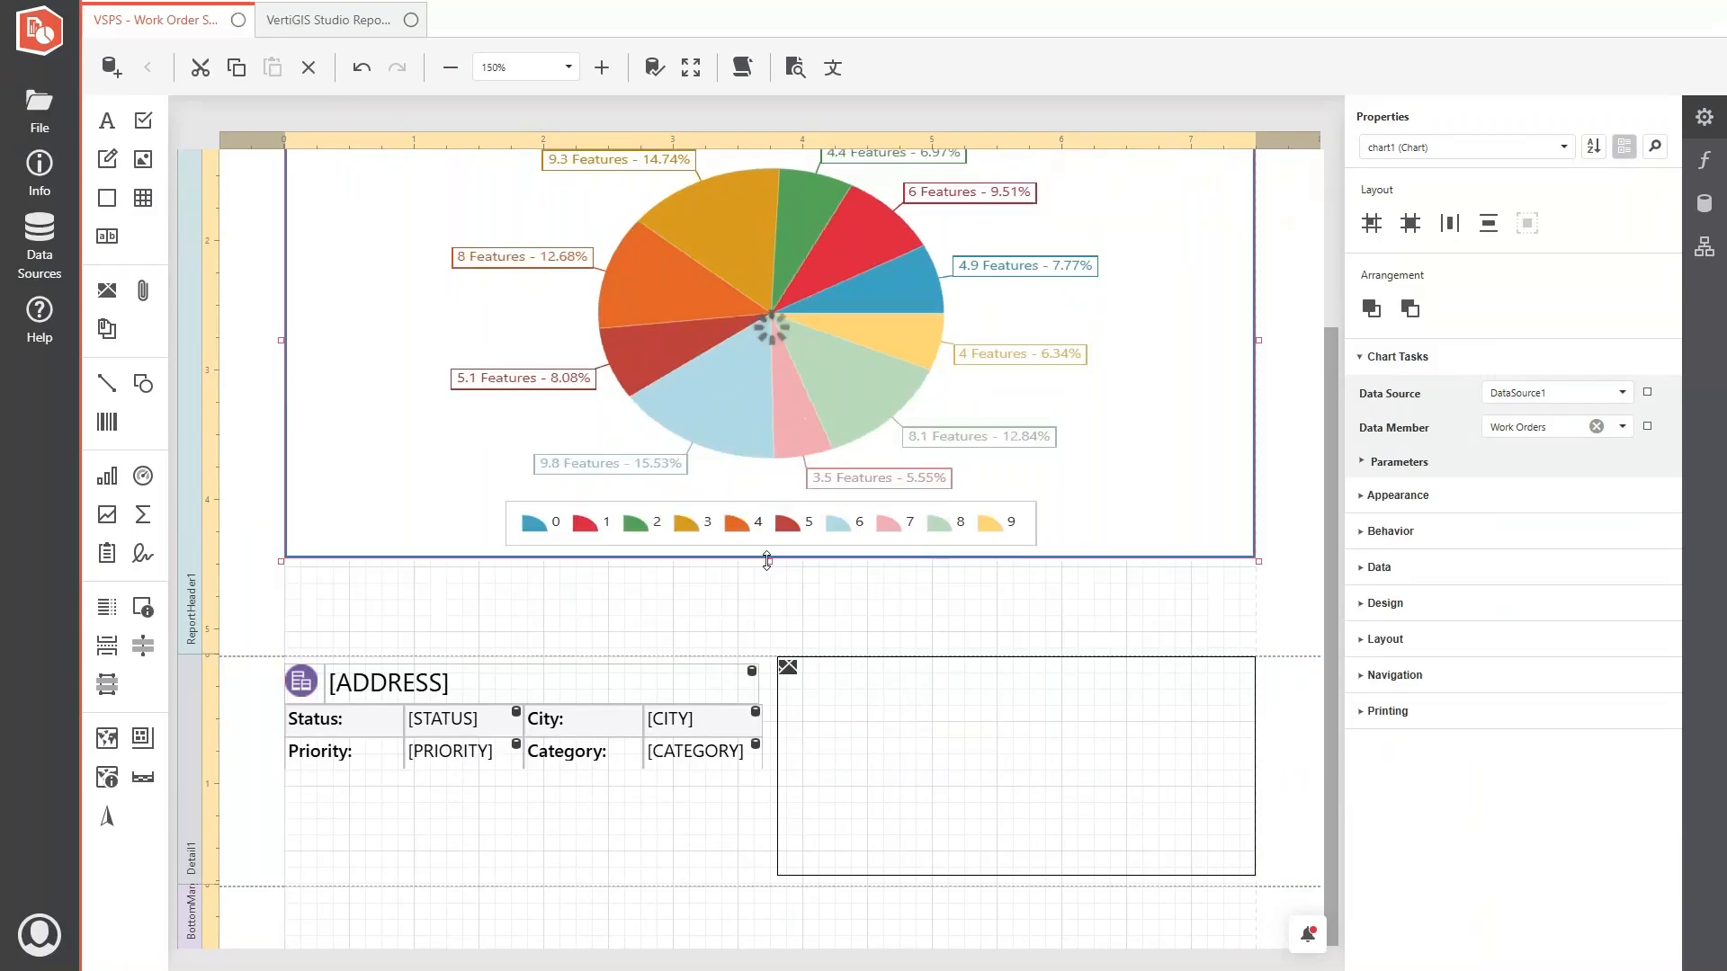
pyautogui.click(250, 644)
pyautogui.moveTo(247, 657); pyautogui.dragTo(266, 570)
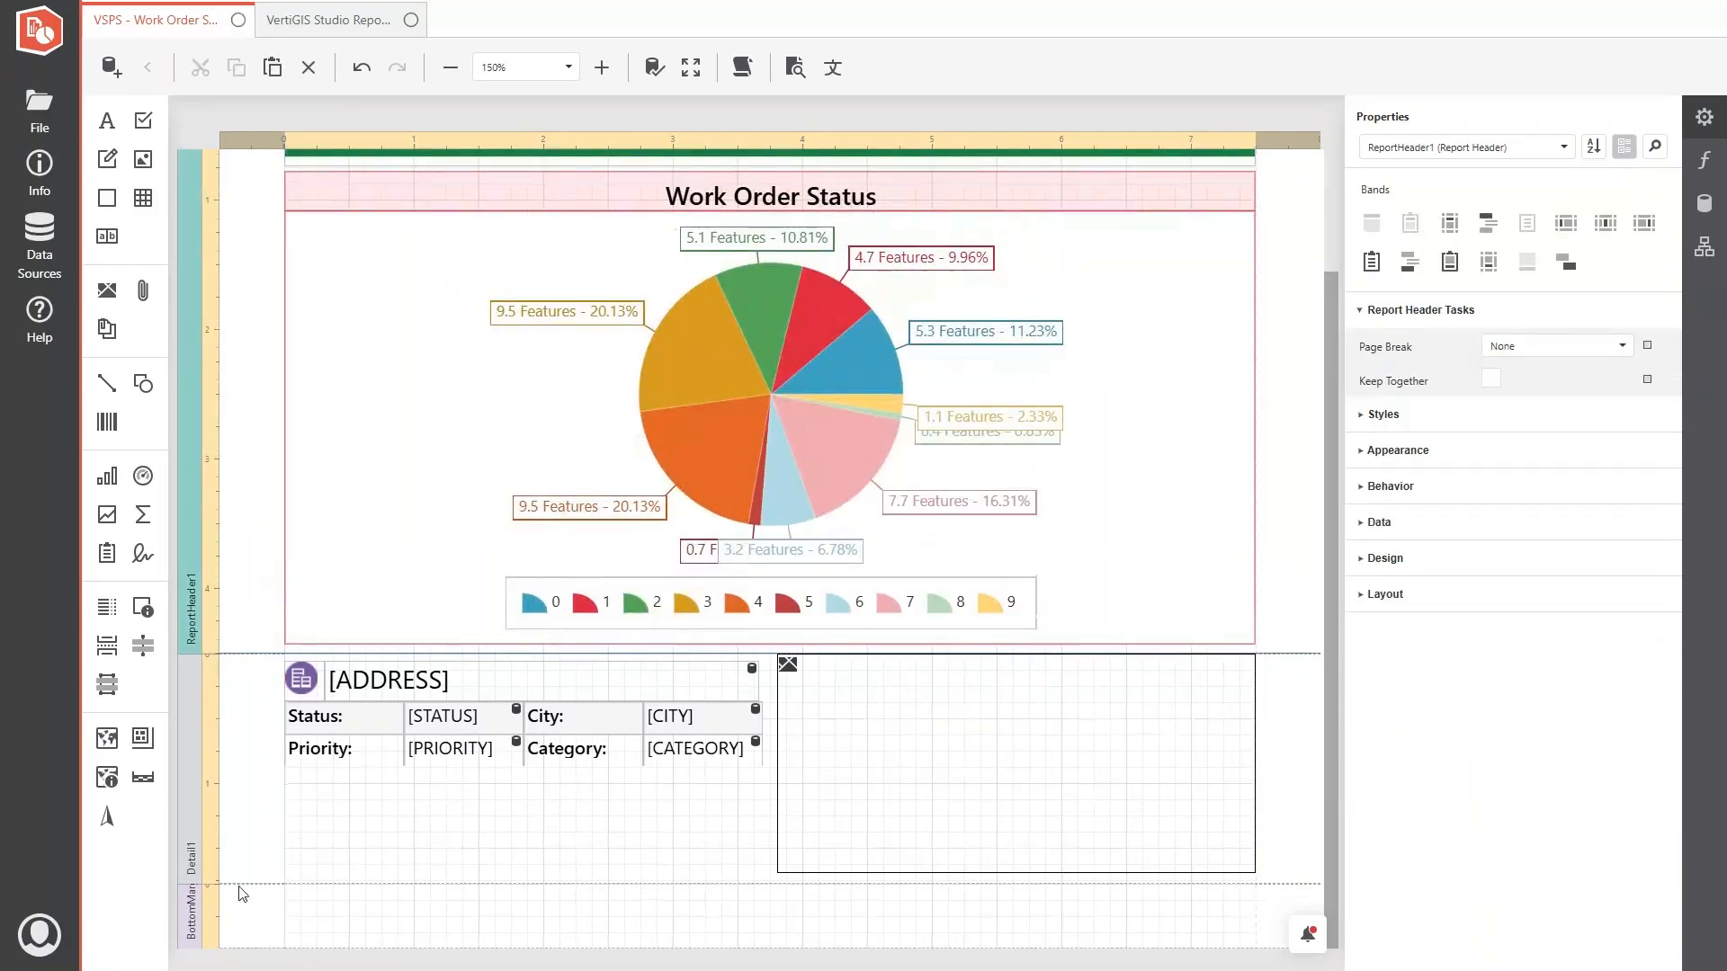
# - Copy the green line, date and page number fields from the sample report's footer into the work order report's bottom margin, and save the report
pyautogui.scroll(2, 457, 824)
pyautogui.scroll(-2, 457, 825)
pyautogui.click(867, 895)
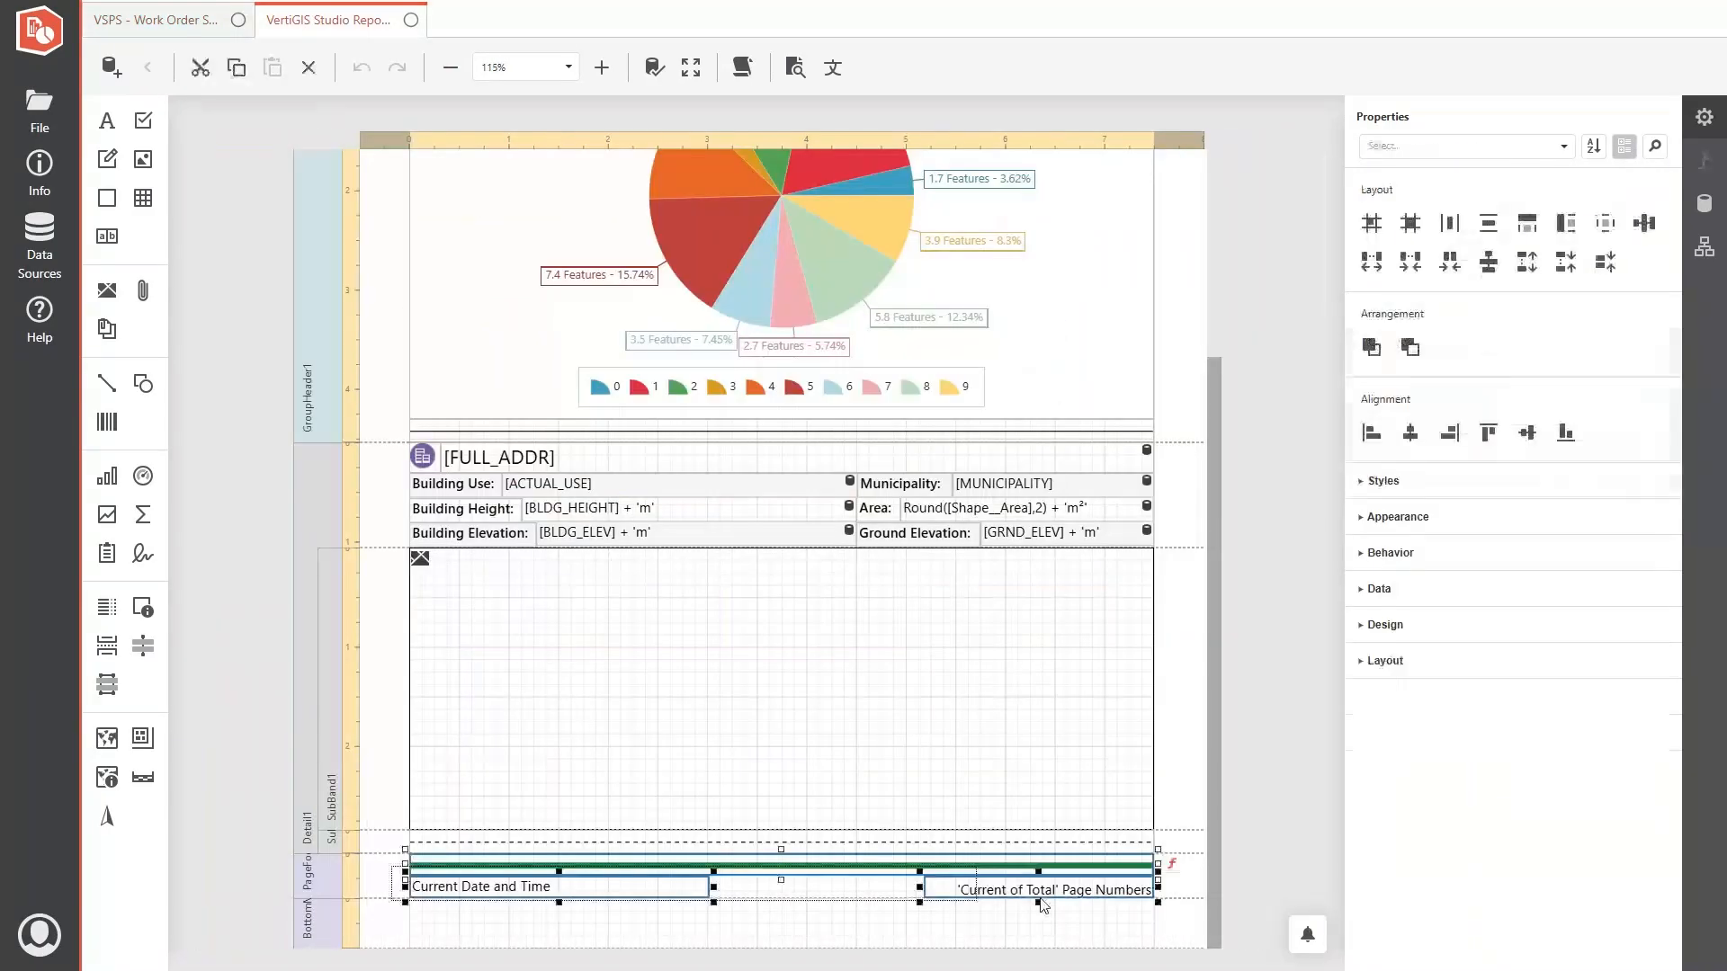
pyautogui.click(186, 25)
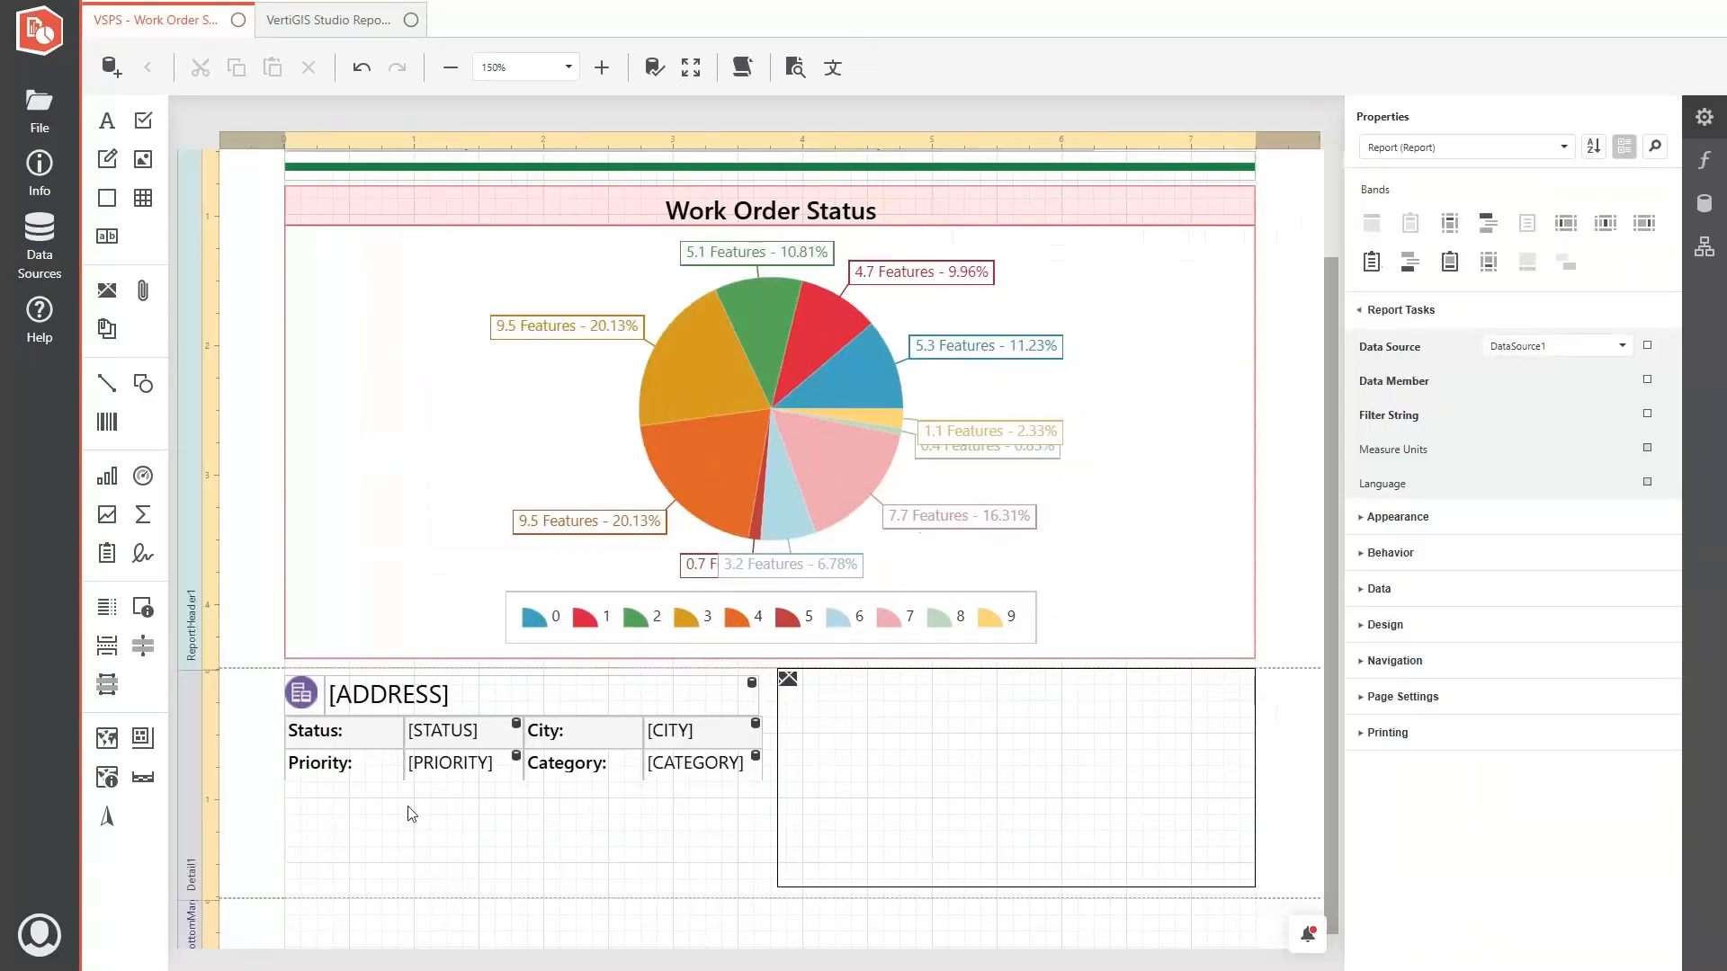
pyautogui.hotkey('ctrl', 'v')
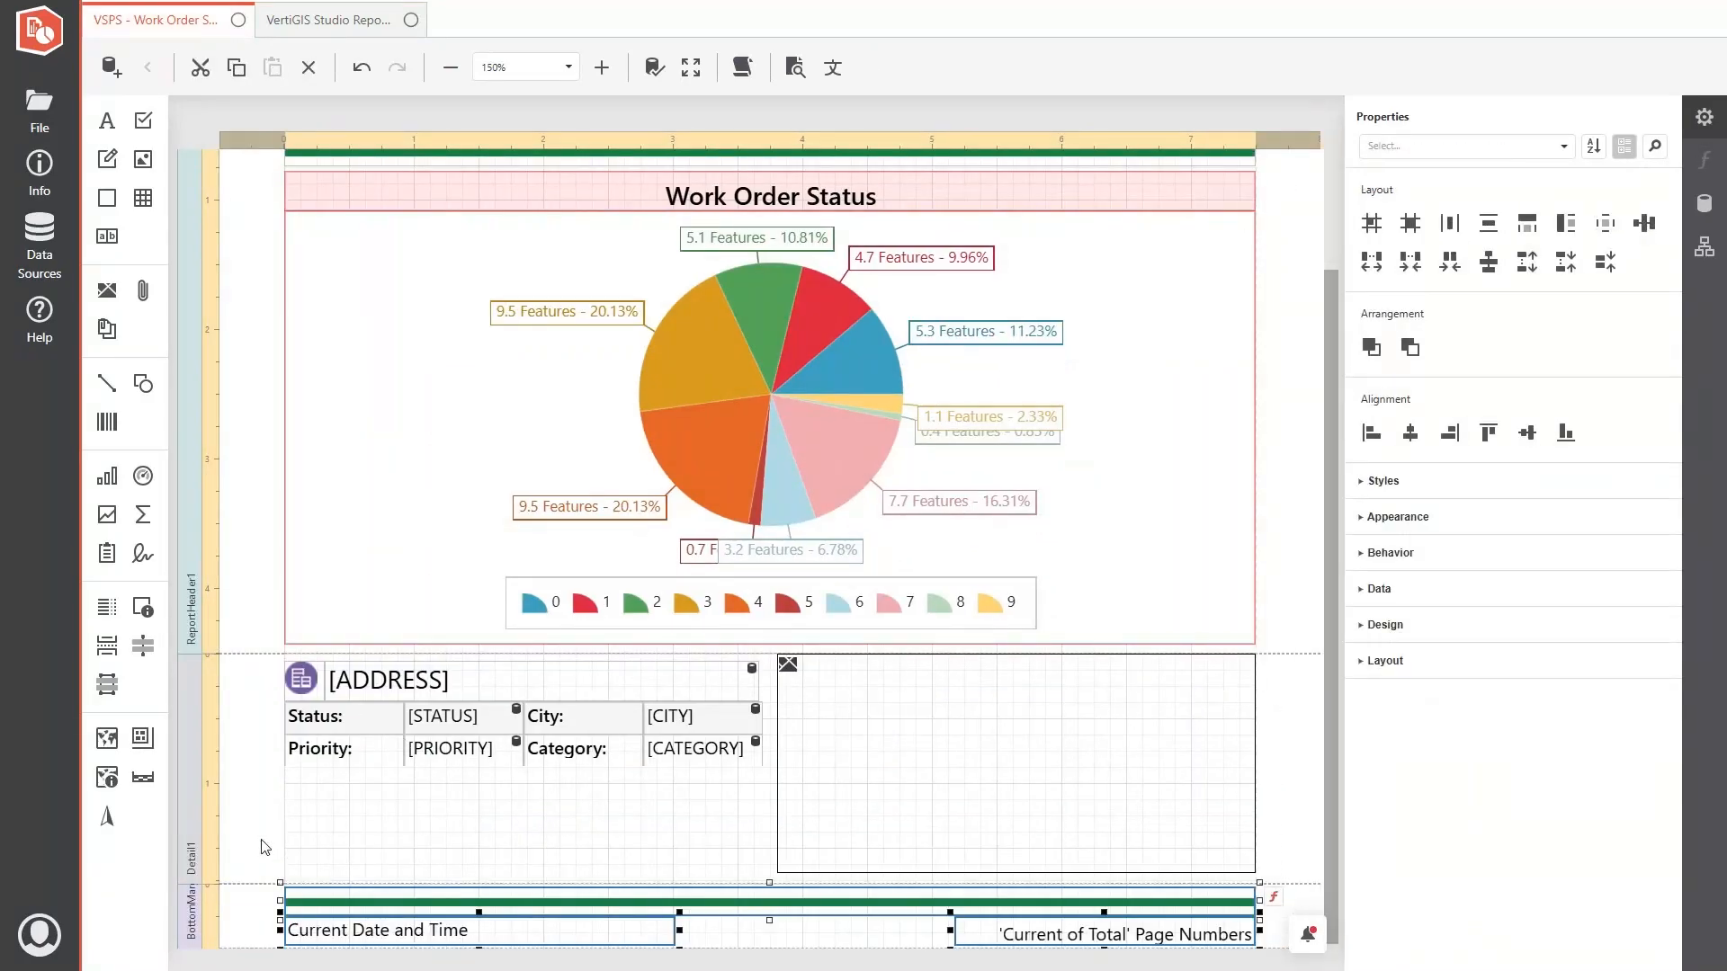
pyautogui.scroll(3, 306, 773)
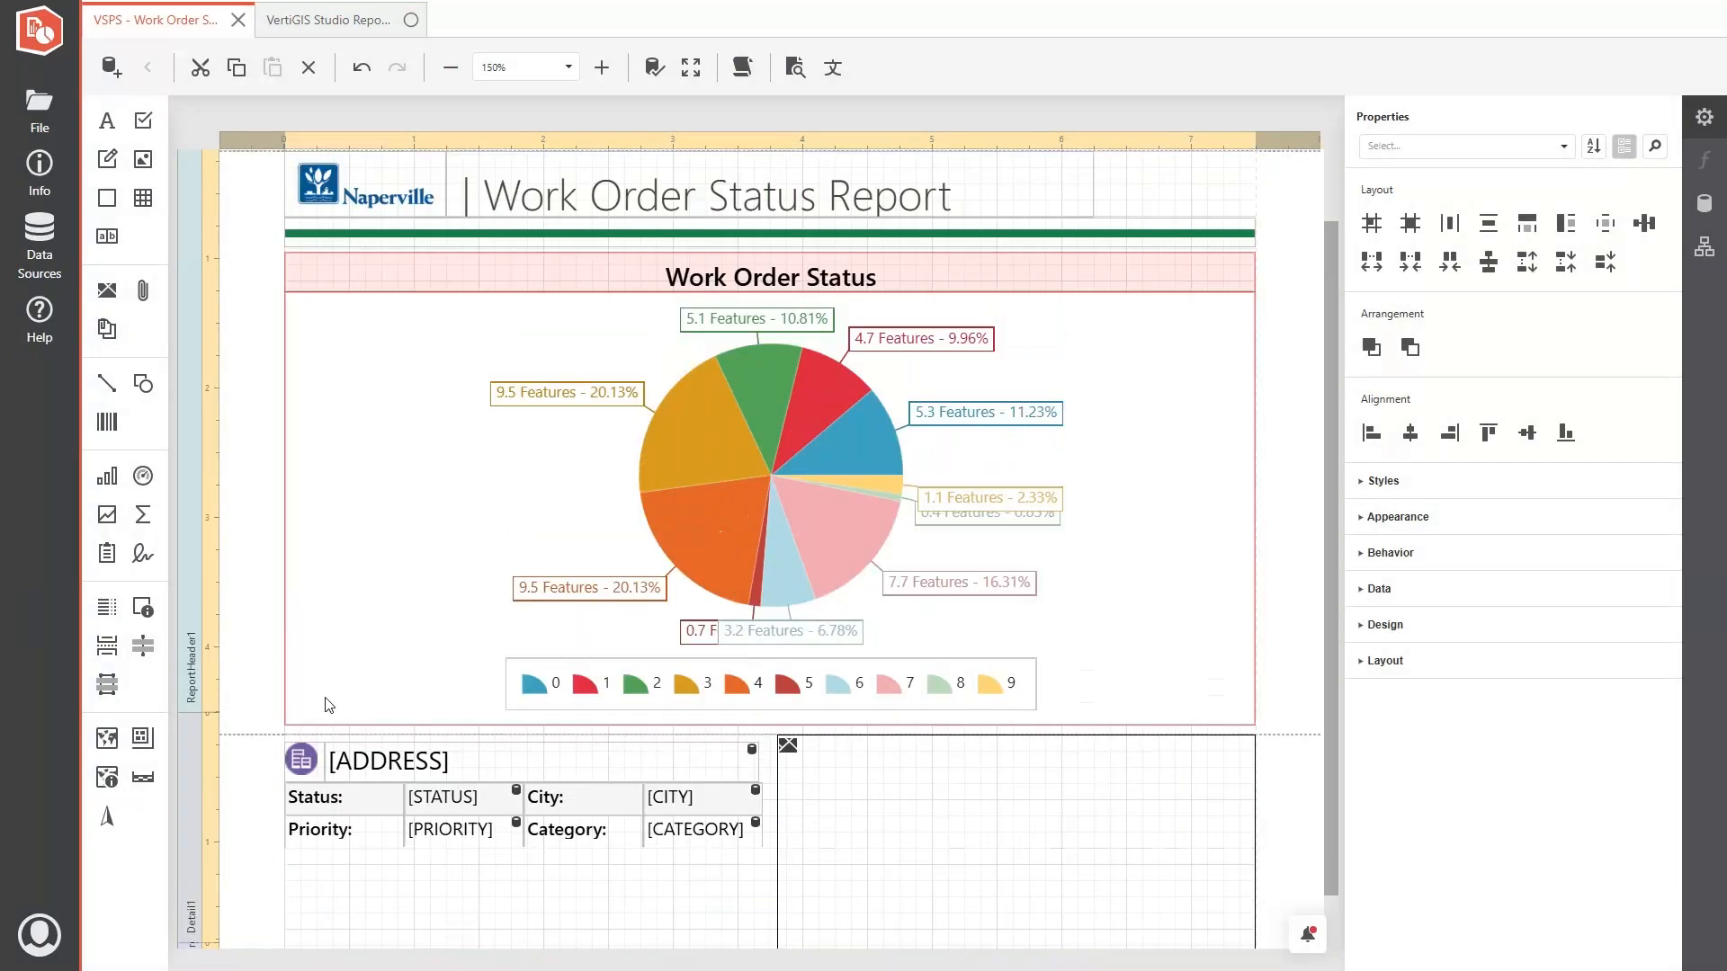
# - Leave full-screen view, check the Work Order Status Report's info details and switch to the VertiGIS Studio Web designer
pyautogui.click(864, 63)
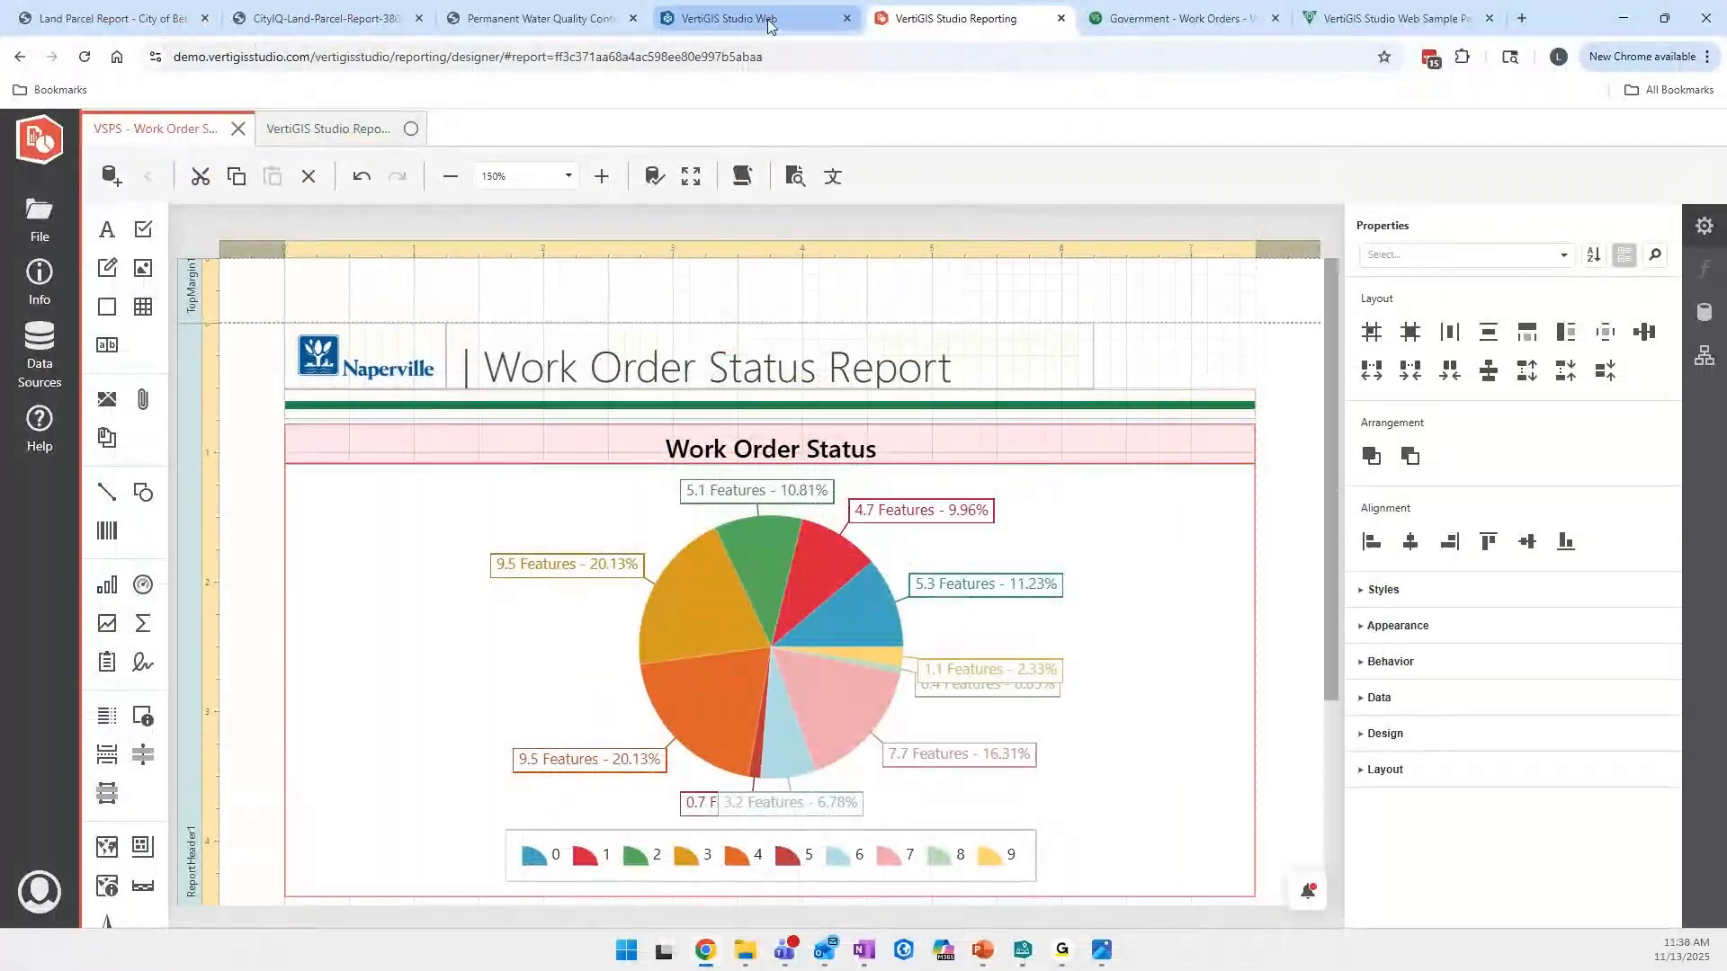
pyautogui.click(728, 18)
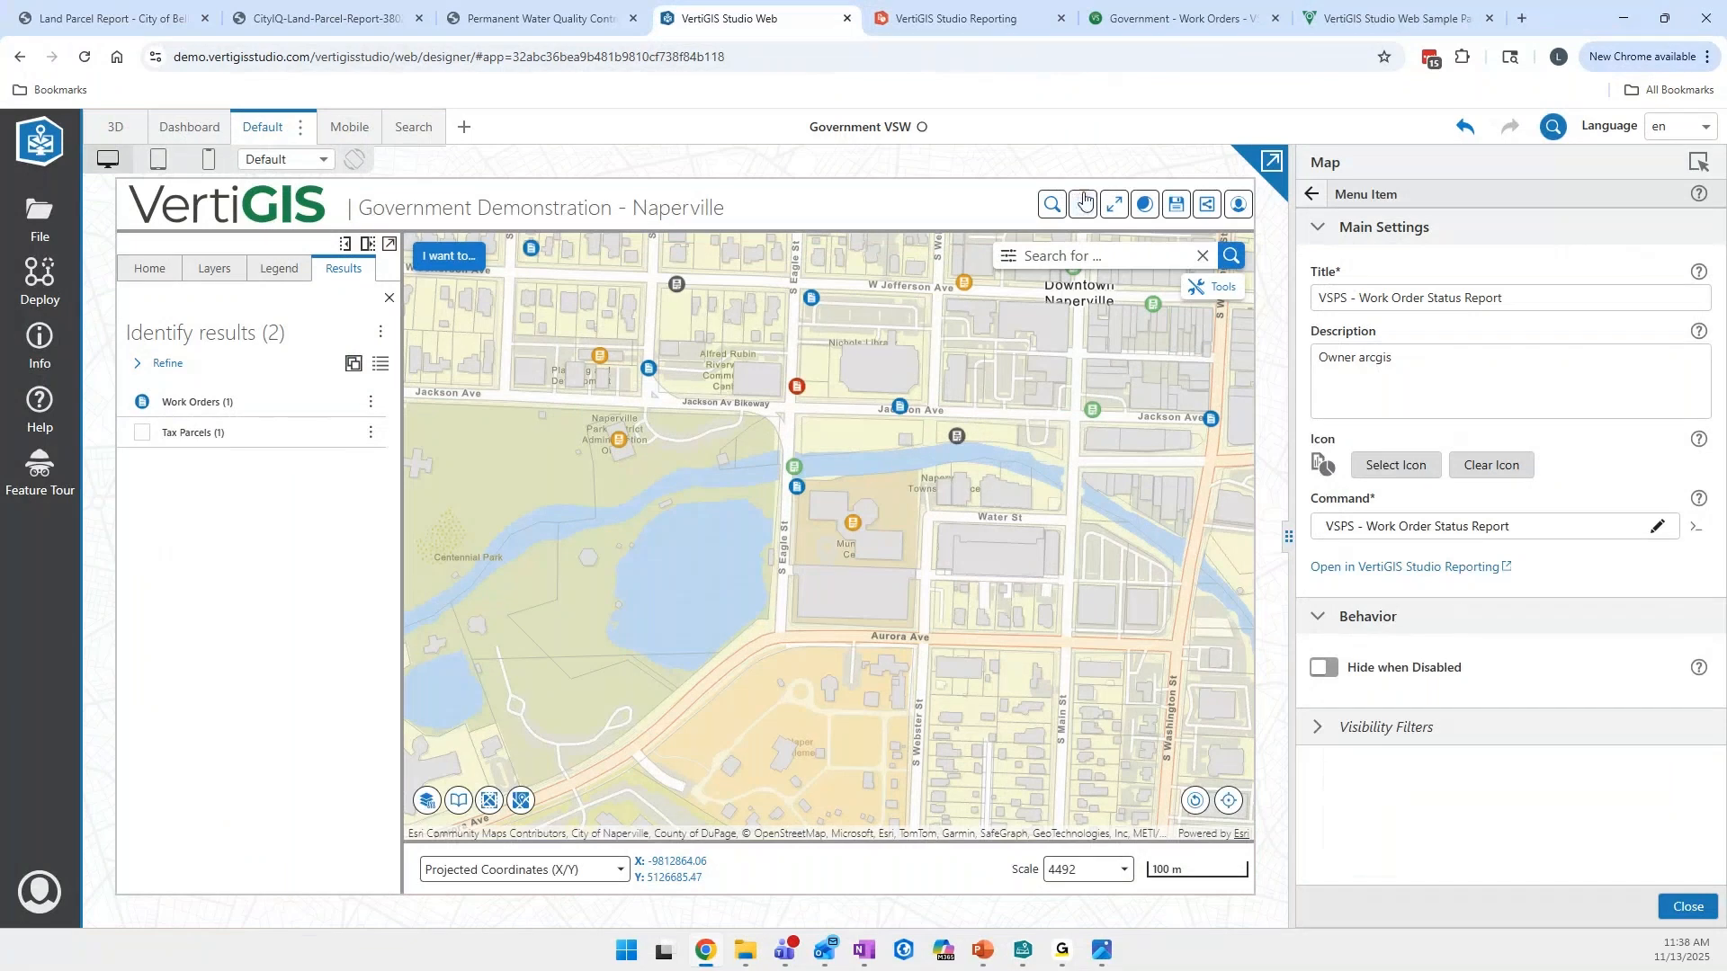
pyautogui.click(955, 18)
pyautogui.click(39, 278)
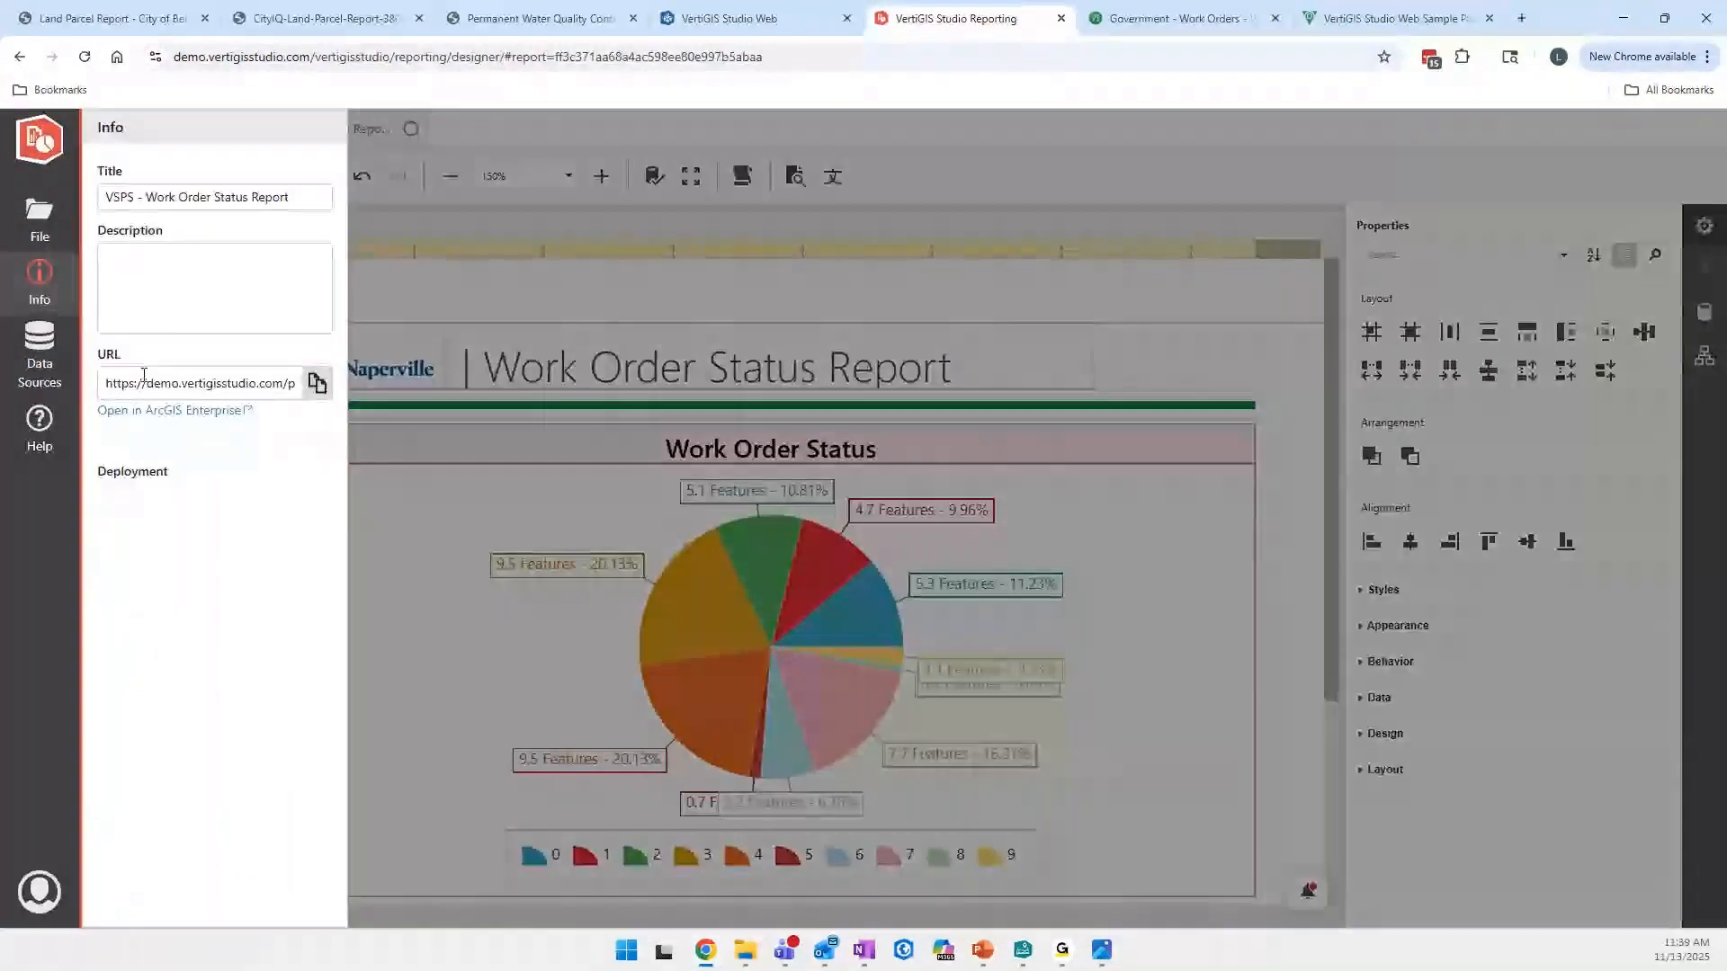
pyautogui.click(729, 18)
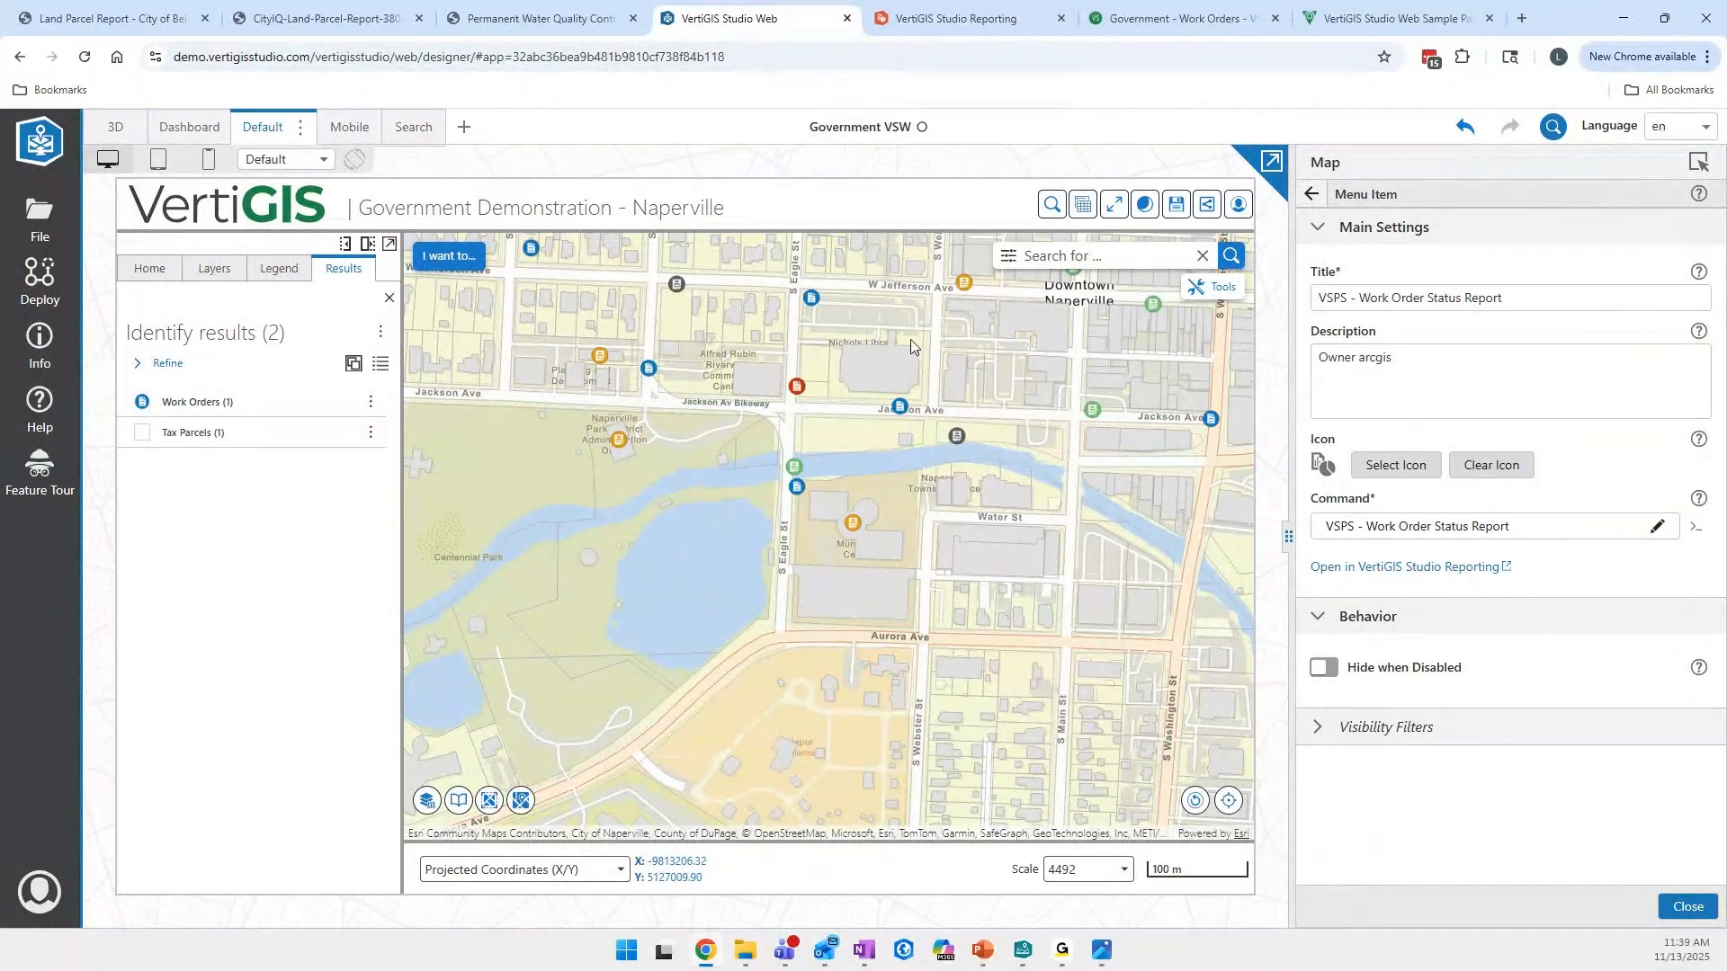
# - Identify map features within a rectangle along S Eagle St below Jackson Ave, and close the results
pyautogui.click(435, 262)
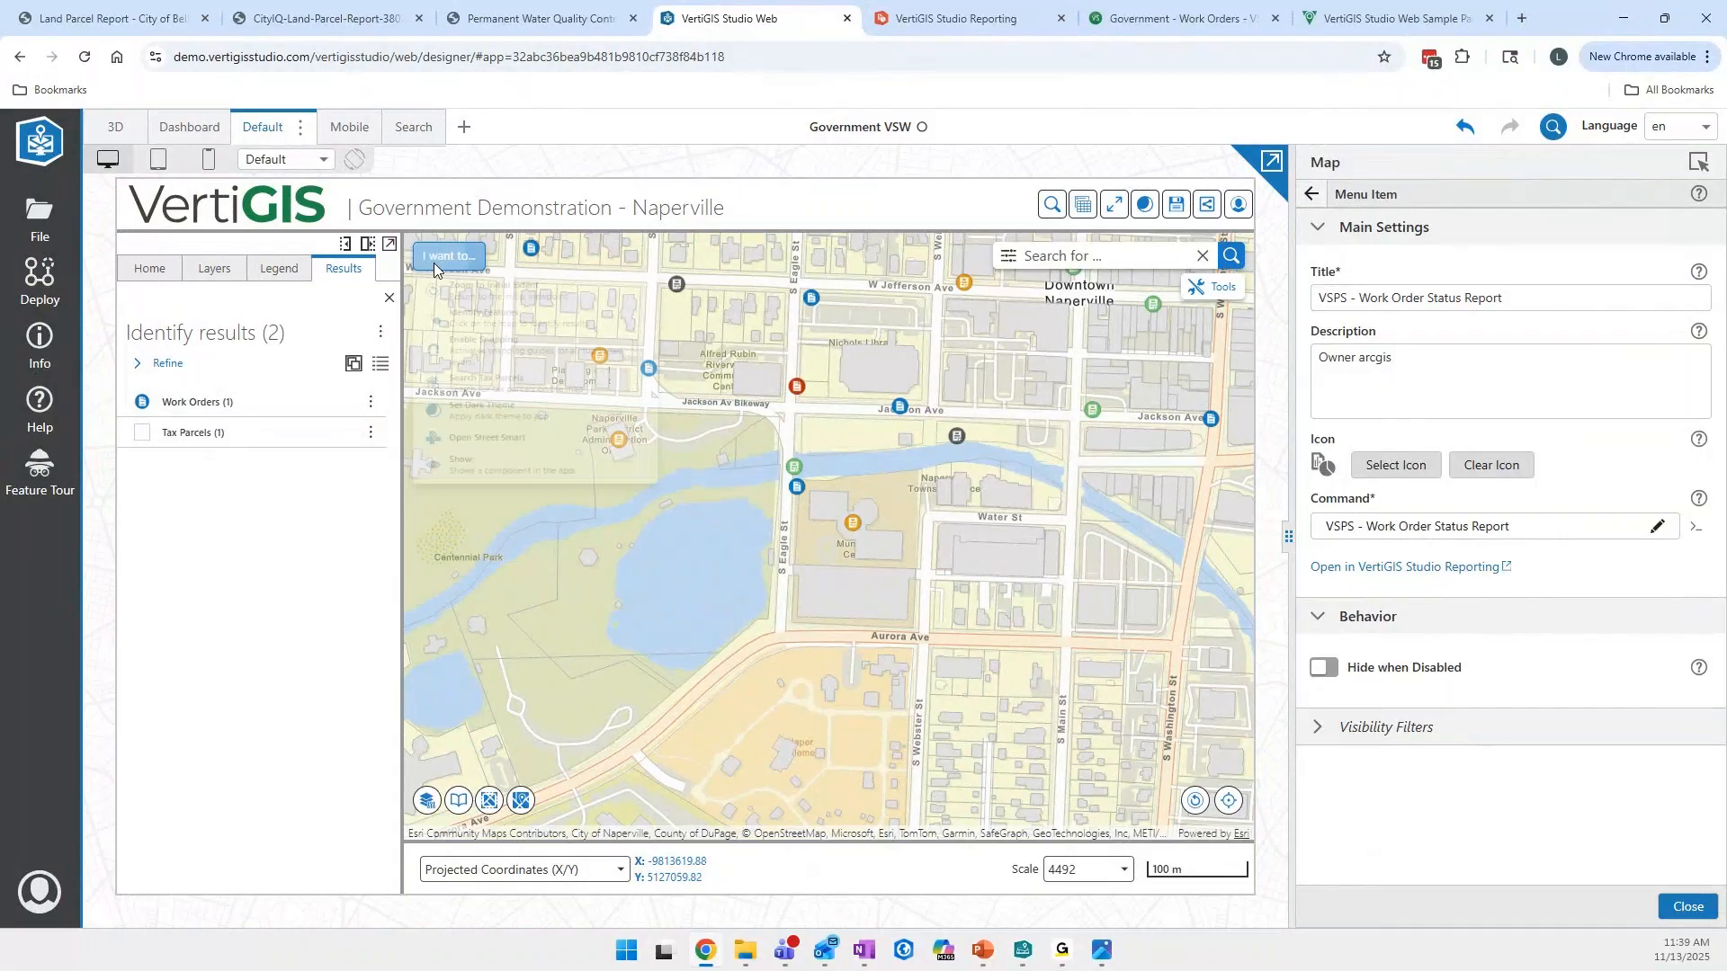
pyautogui.click(486, 318)
pyautogui.moveTo(769, 364); pyautogui.dragTo(795, 477)
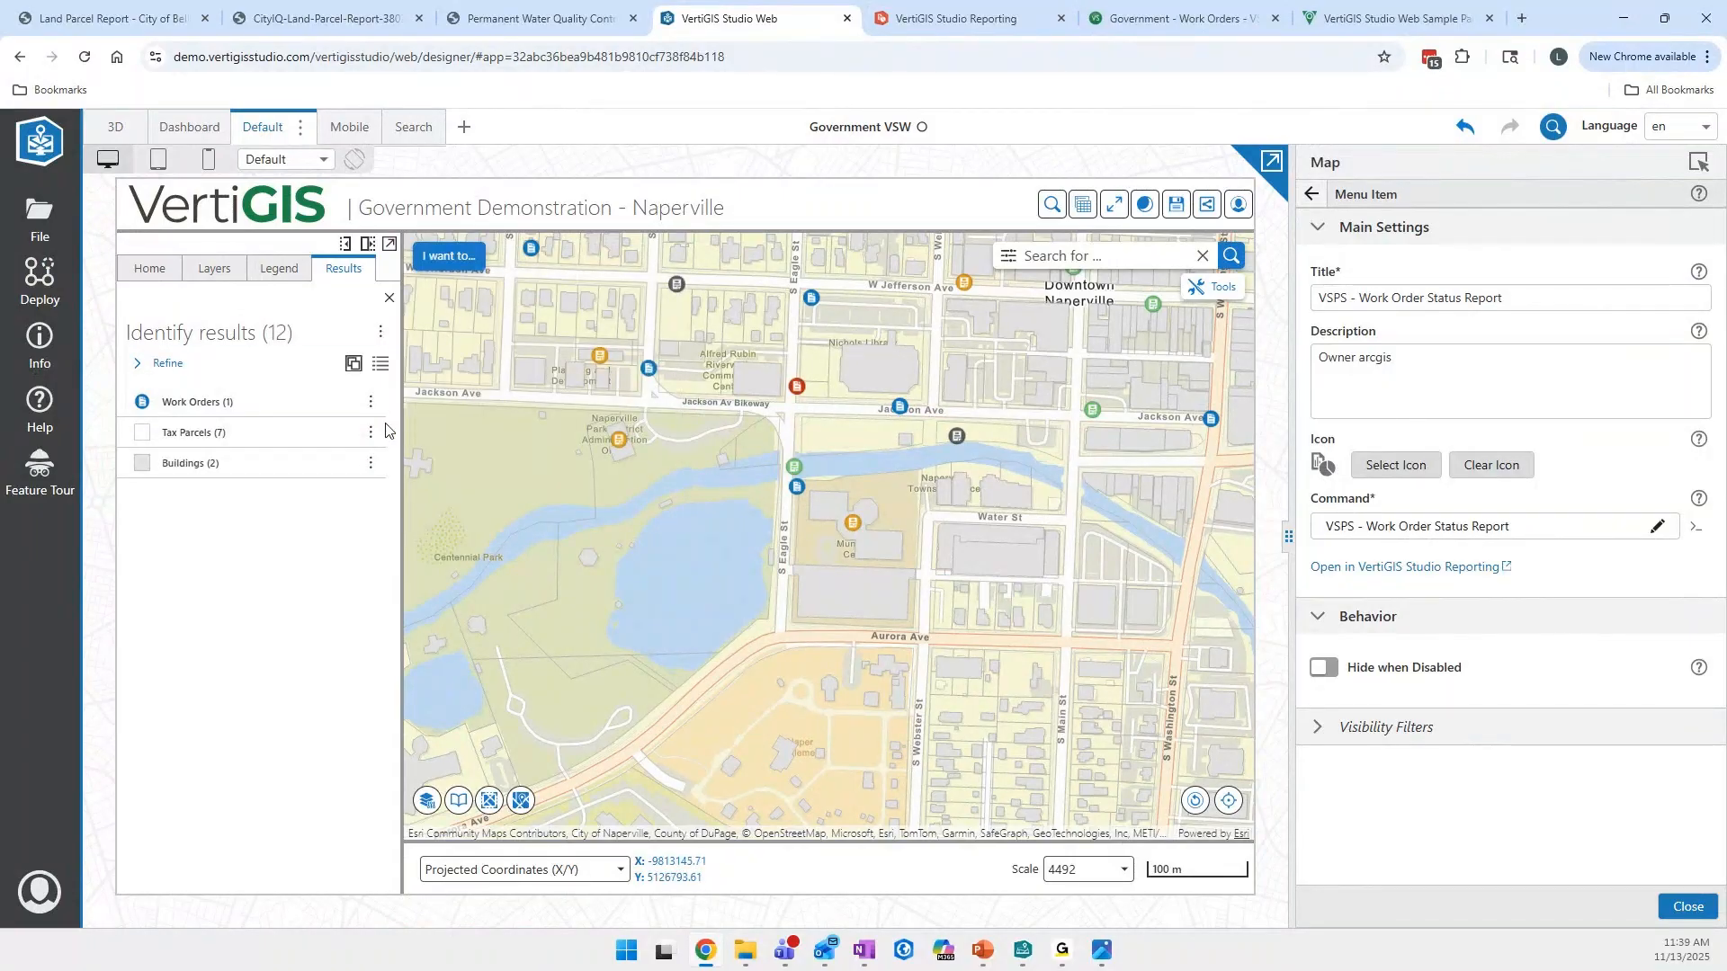
pyautogui.click(389, 297)
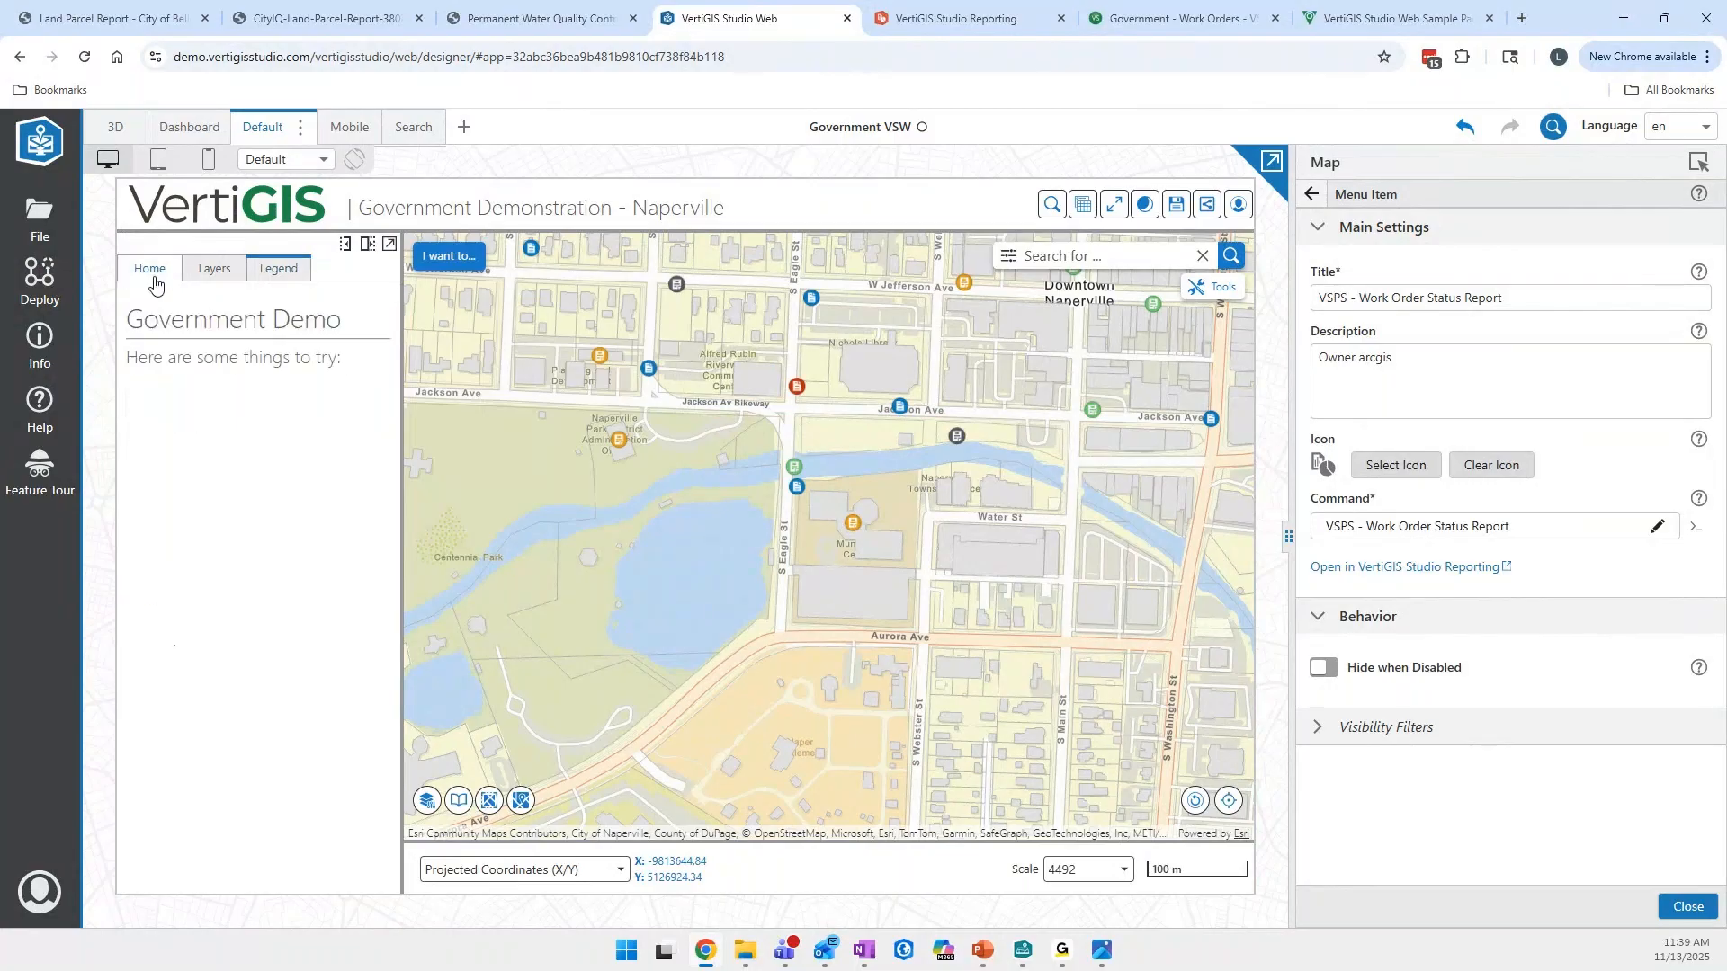
# - Identify features within a rectangle along S Eagle St across Jackson Ave, run VSPS - Work Order Status Report on the work orders, and list them
pyautogui.click(219, 431)
pyautogui.moveTo(752, 358); pyautogui.dragTo(812, 504)
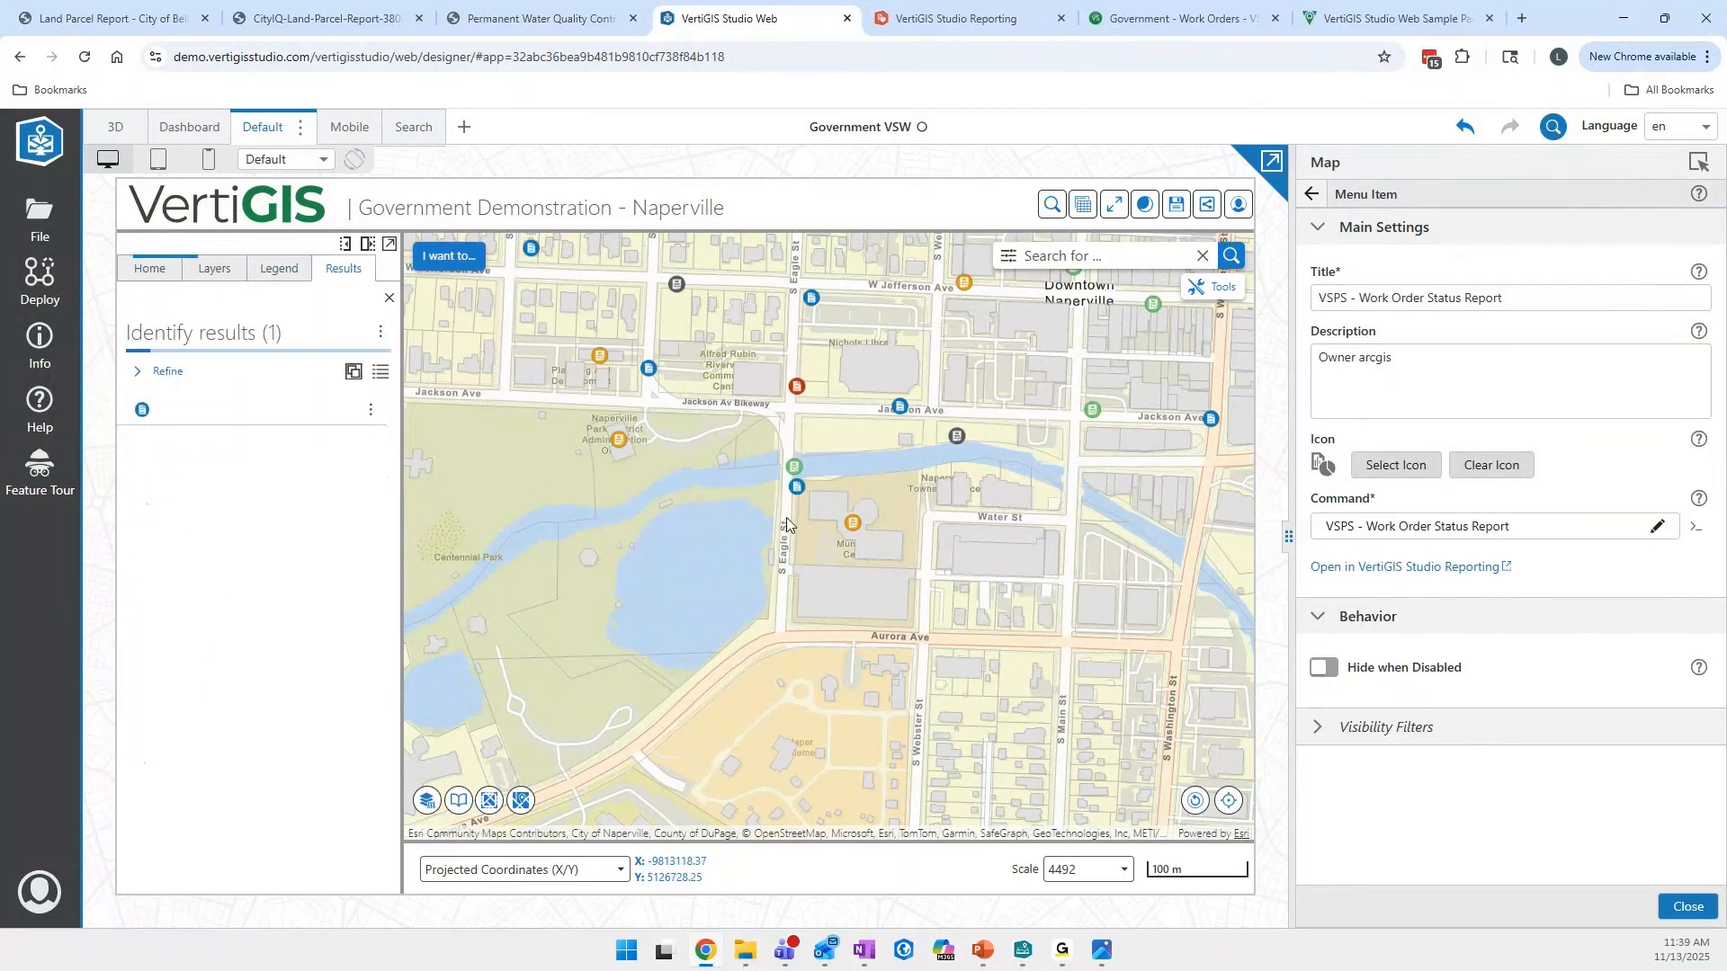
pyautogui.click(371, 401)
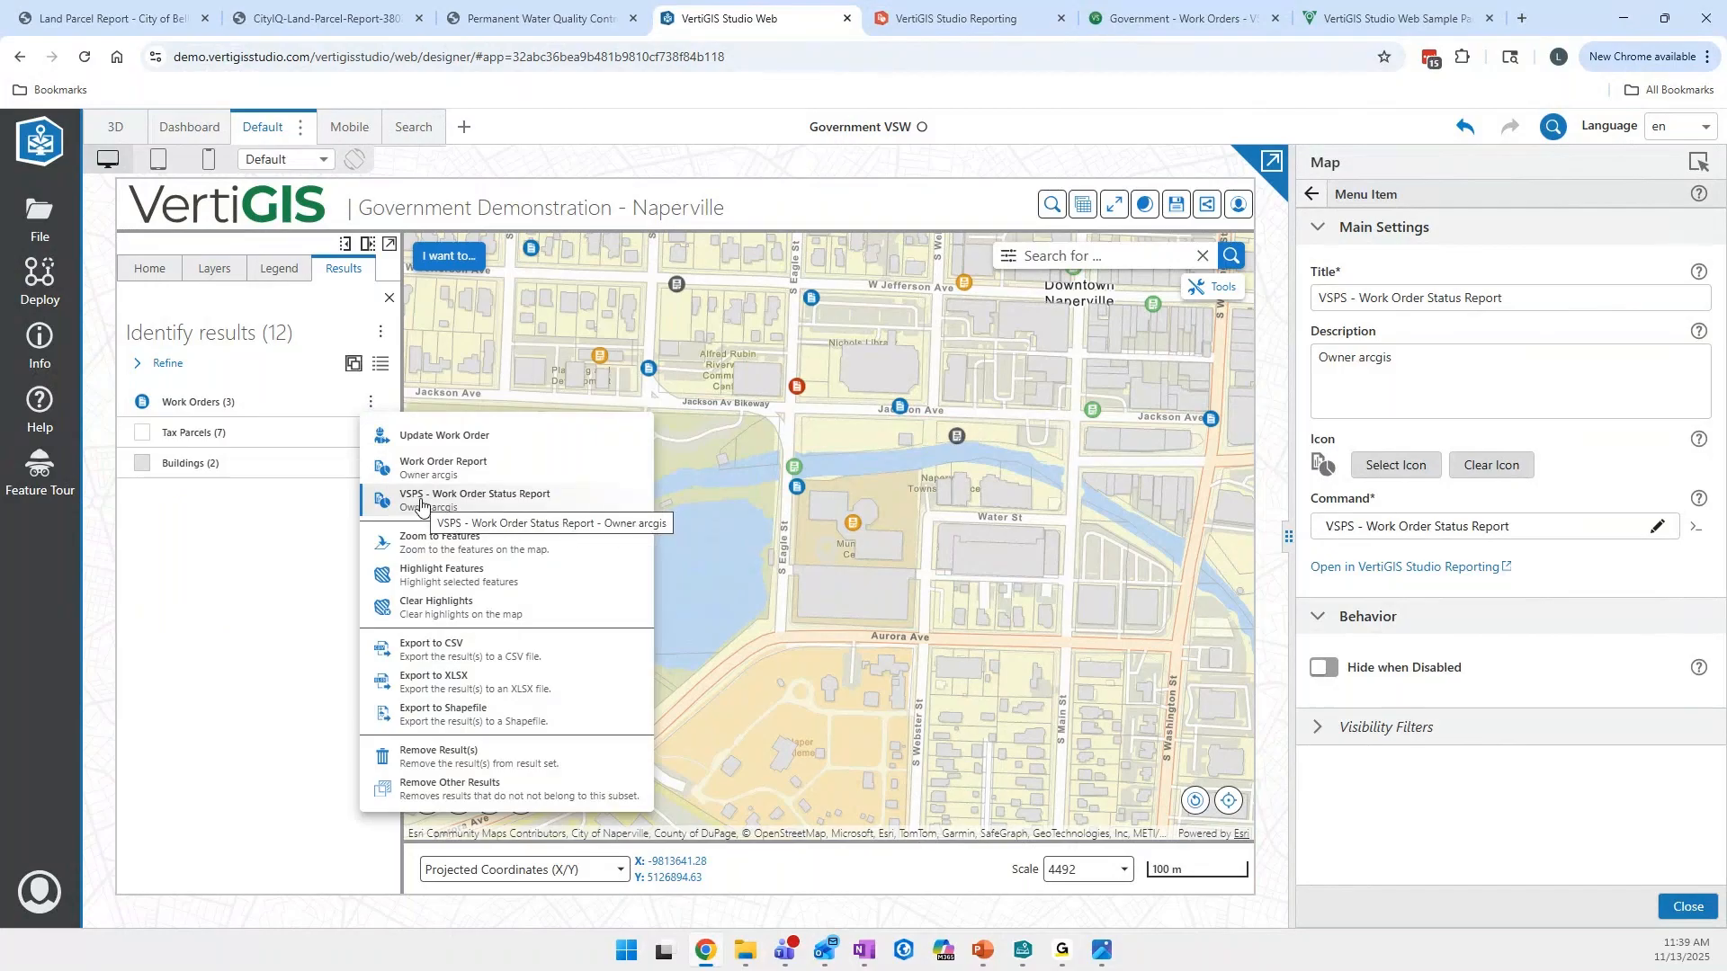
pyautogui.click(420, 505)
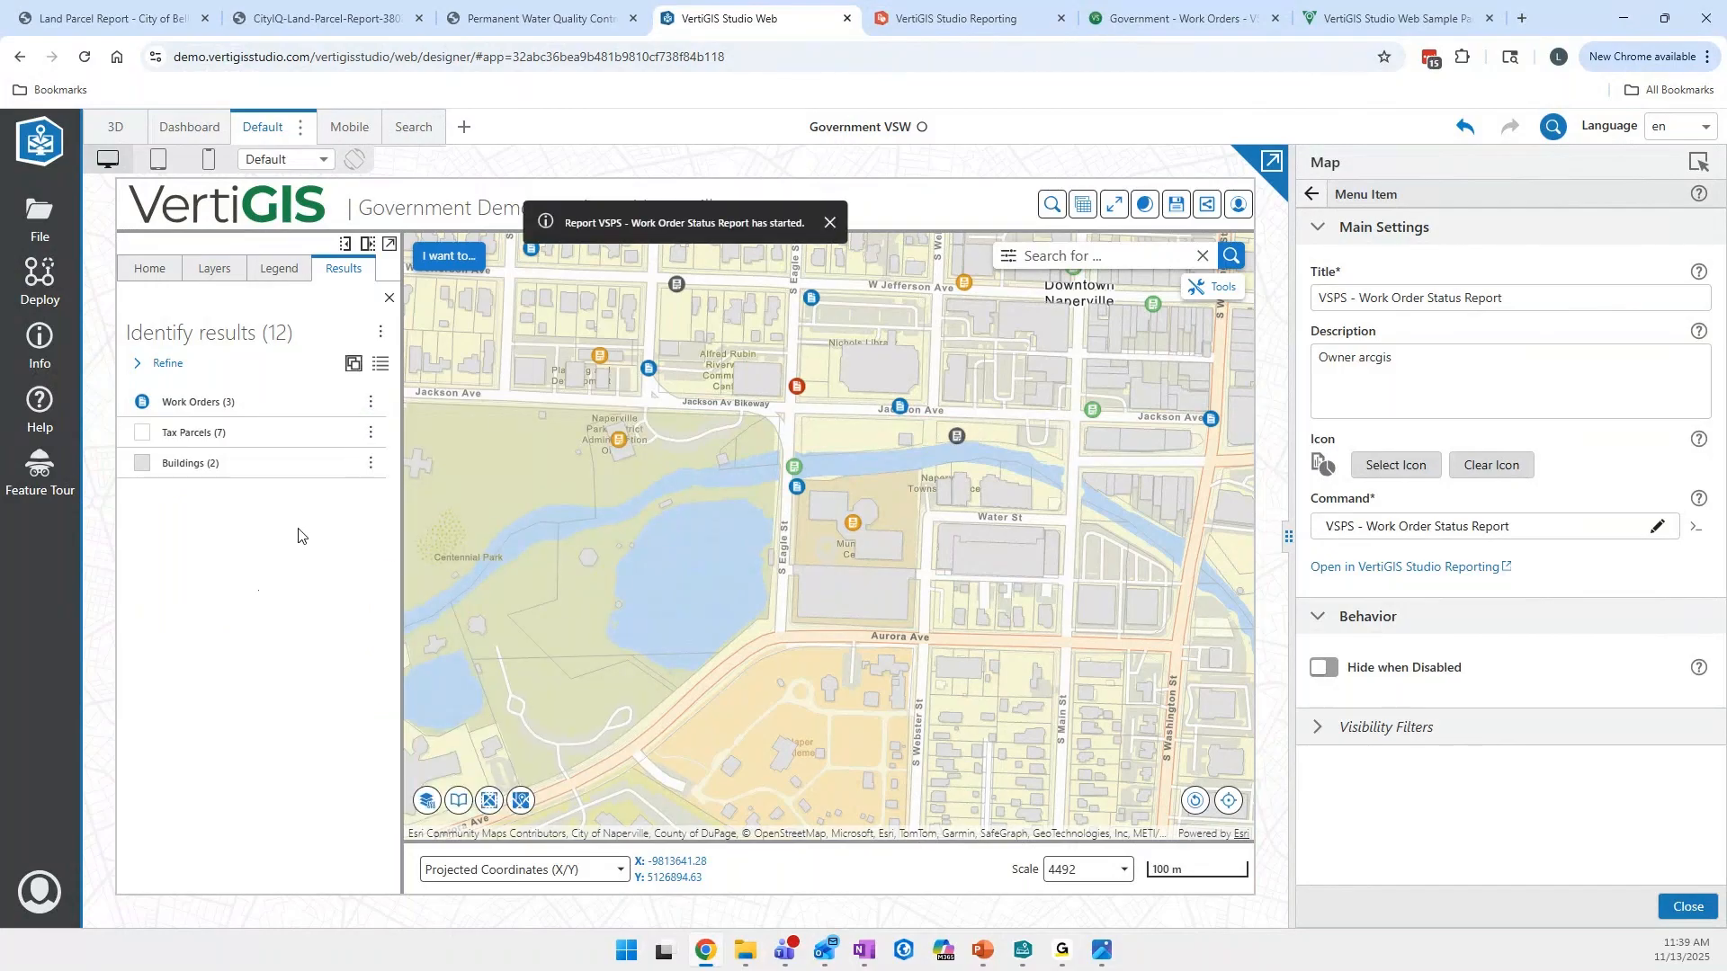
pyautogui.click(208, 404)
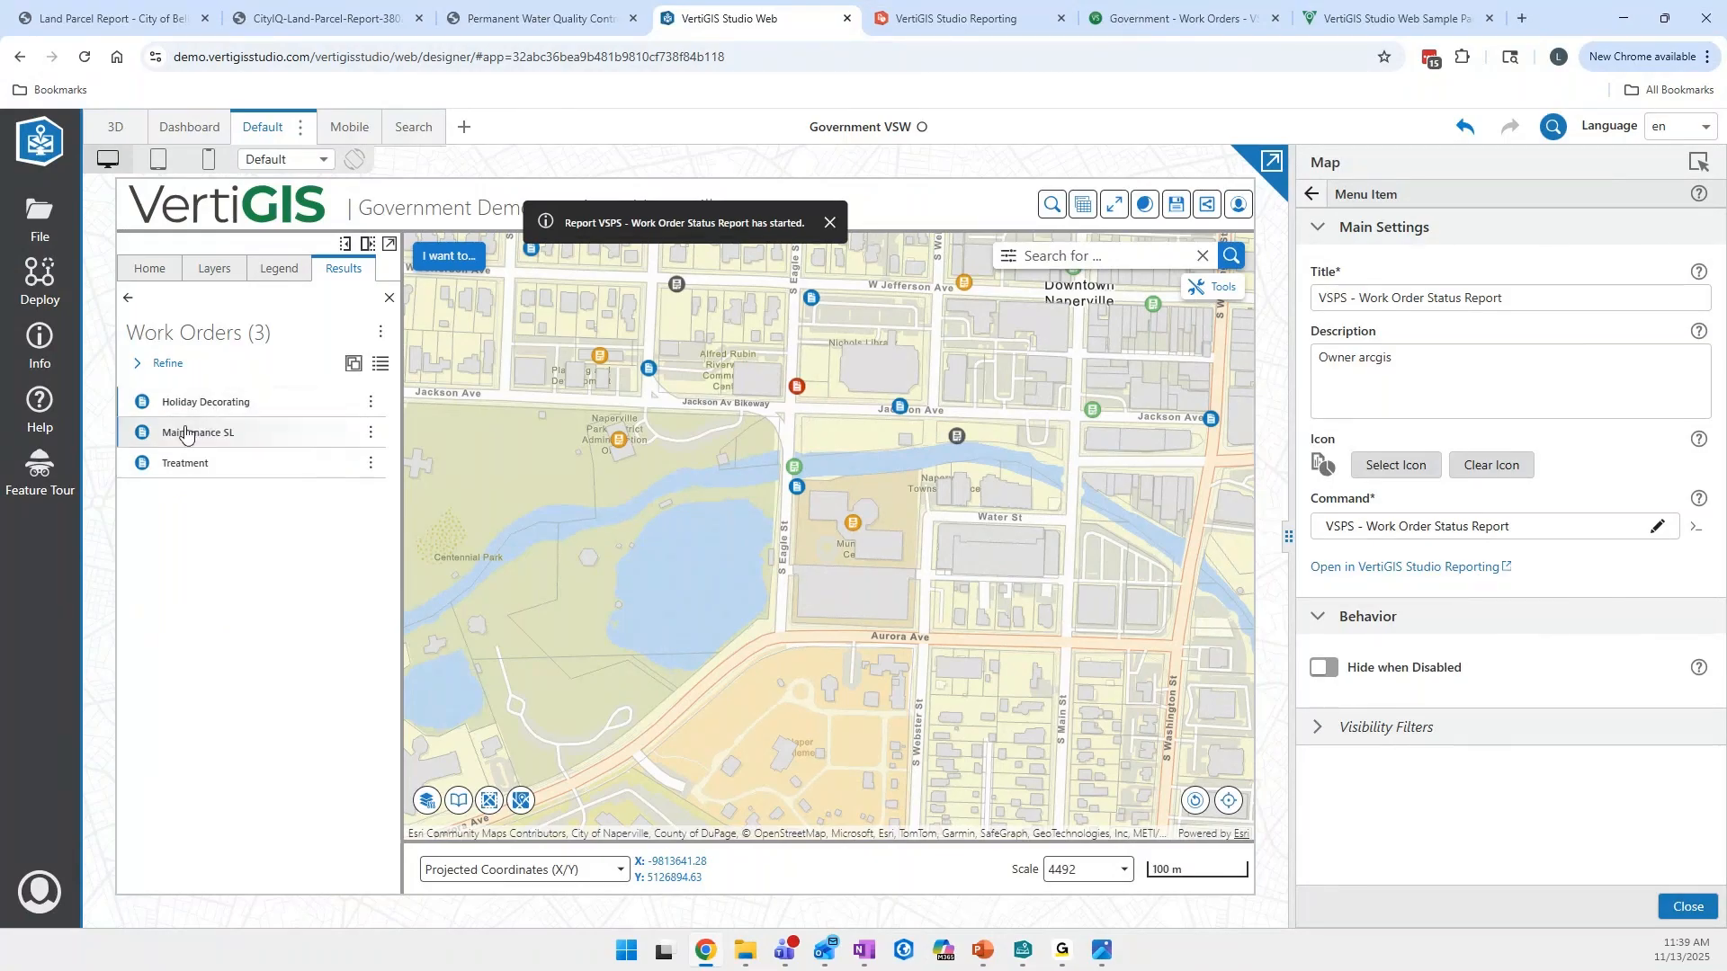
# - Switch to the VertiGIS Studio Reporting designer, close the report info and view the FeatureIds parameter in the field list
pyautogui.click(943, 31)
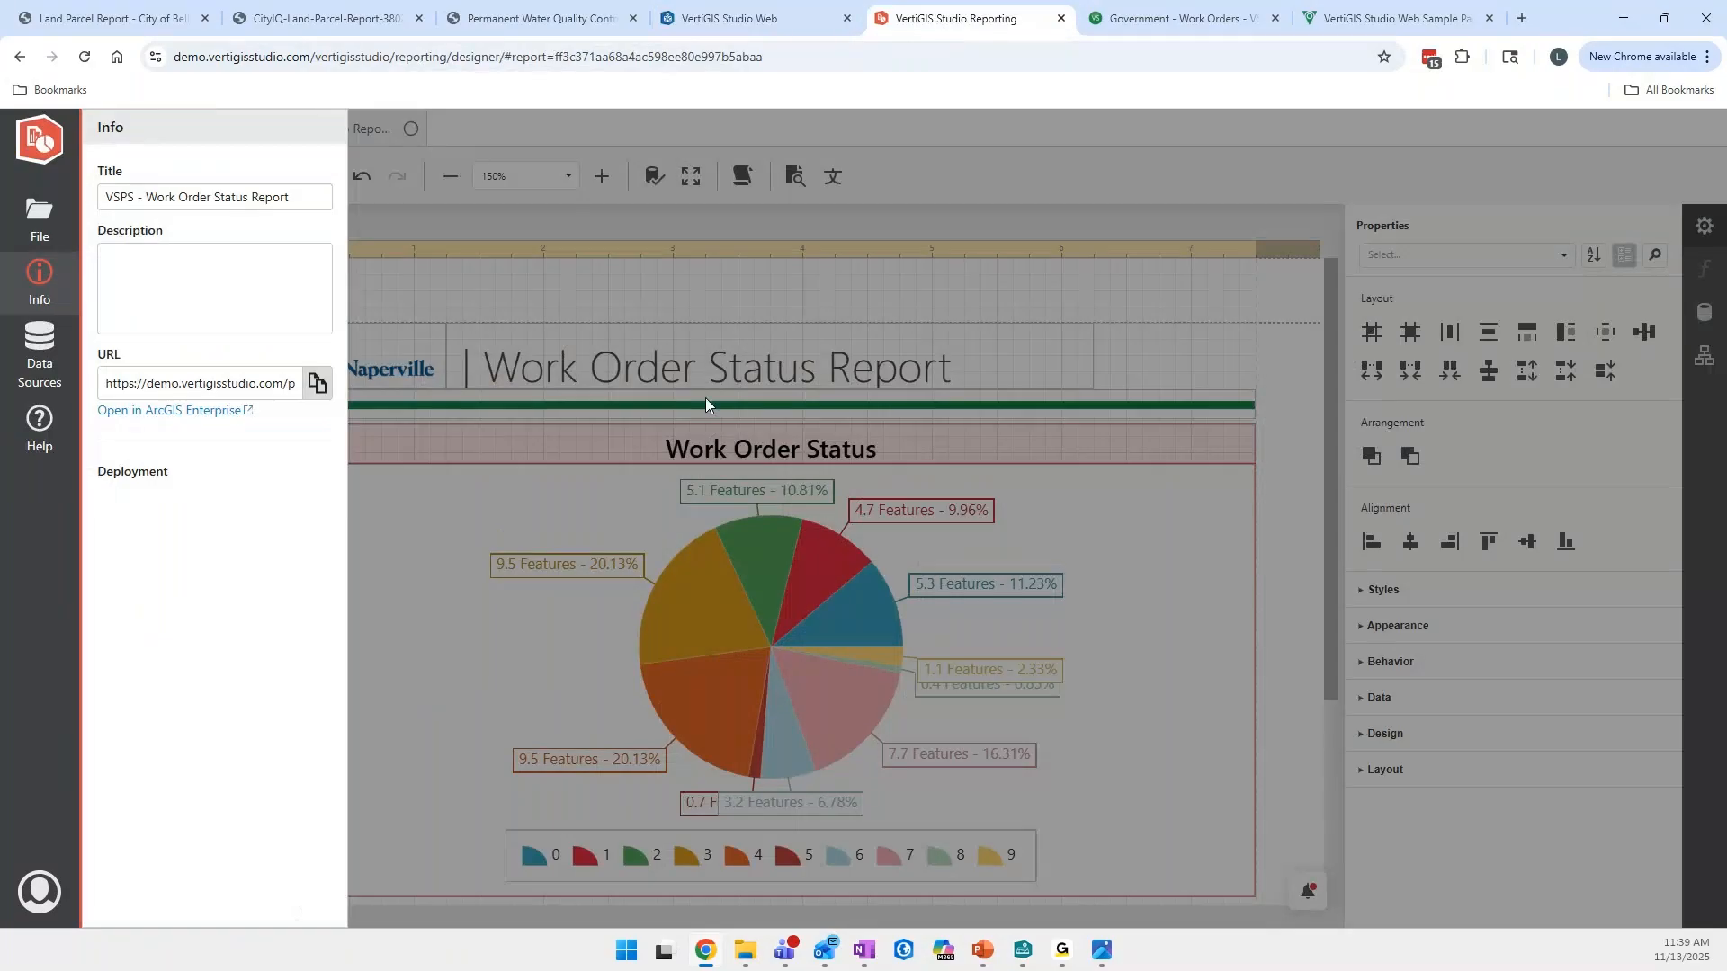
pyautogui.click(769, 311)
pyautogui.click(1416, 321)
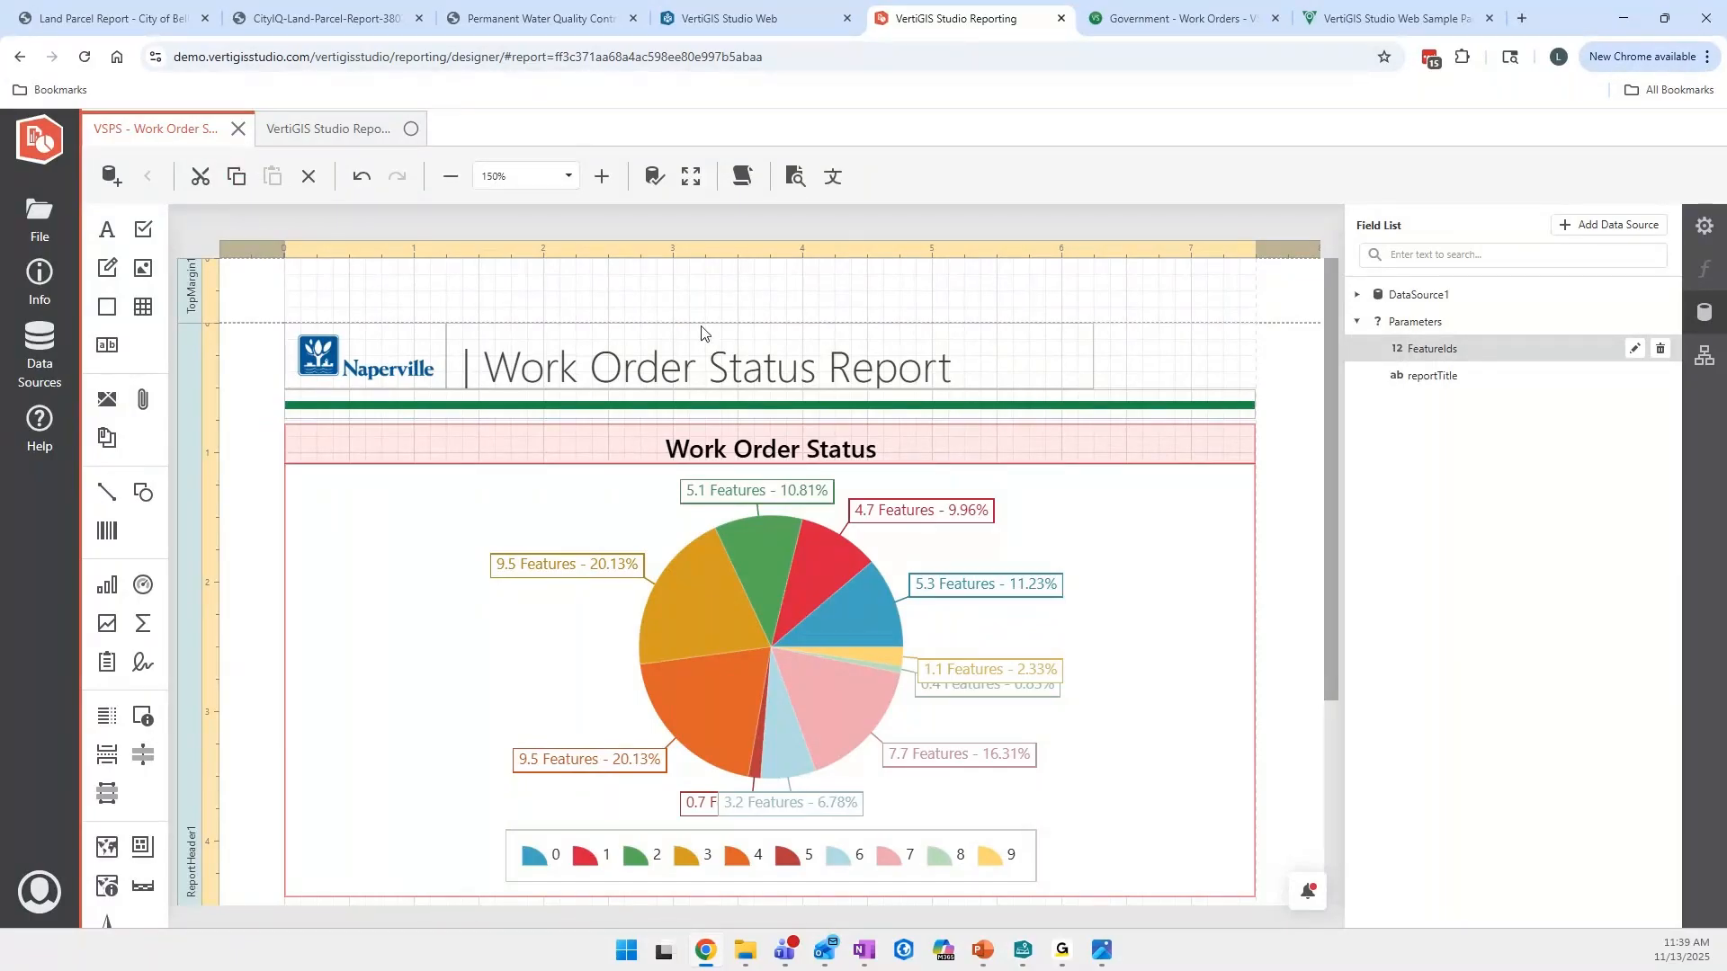
pyautogui.click(589, 295)
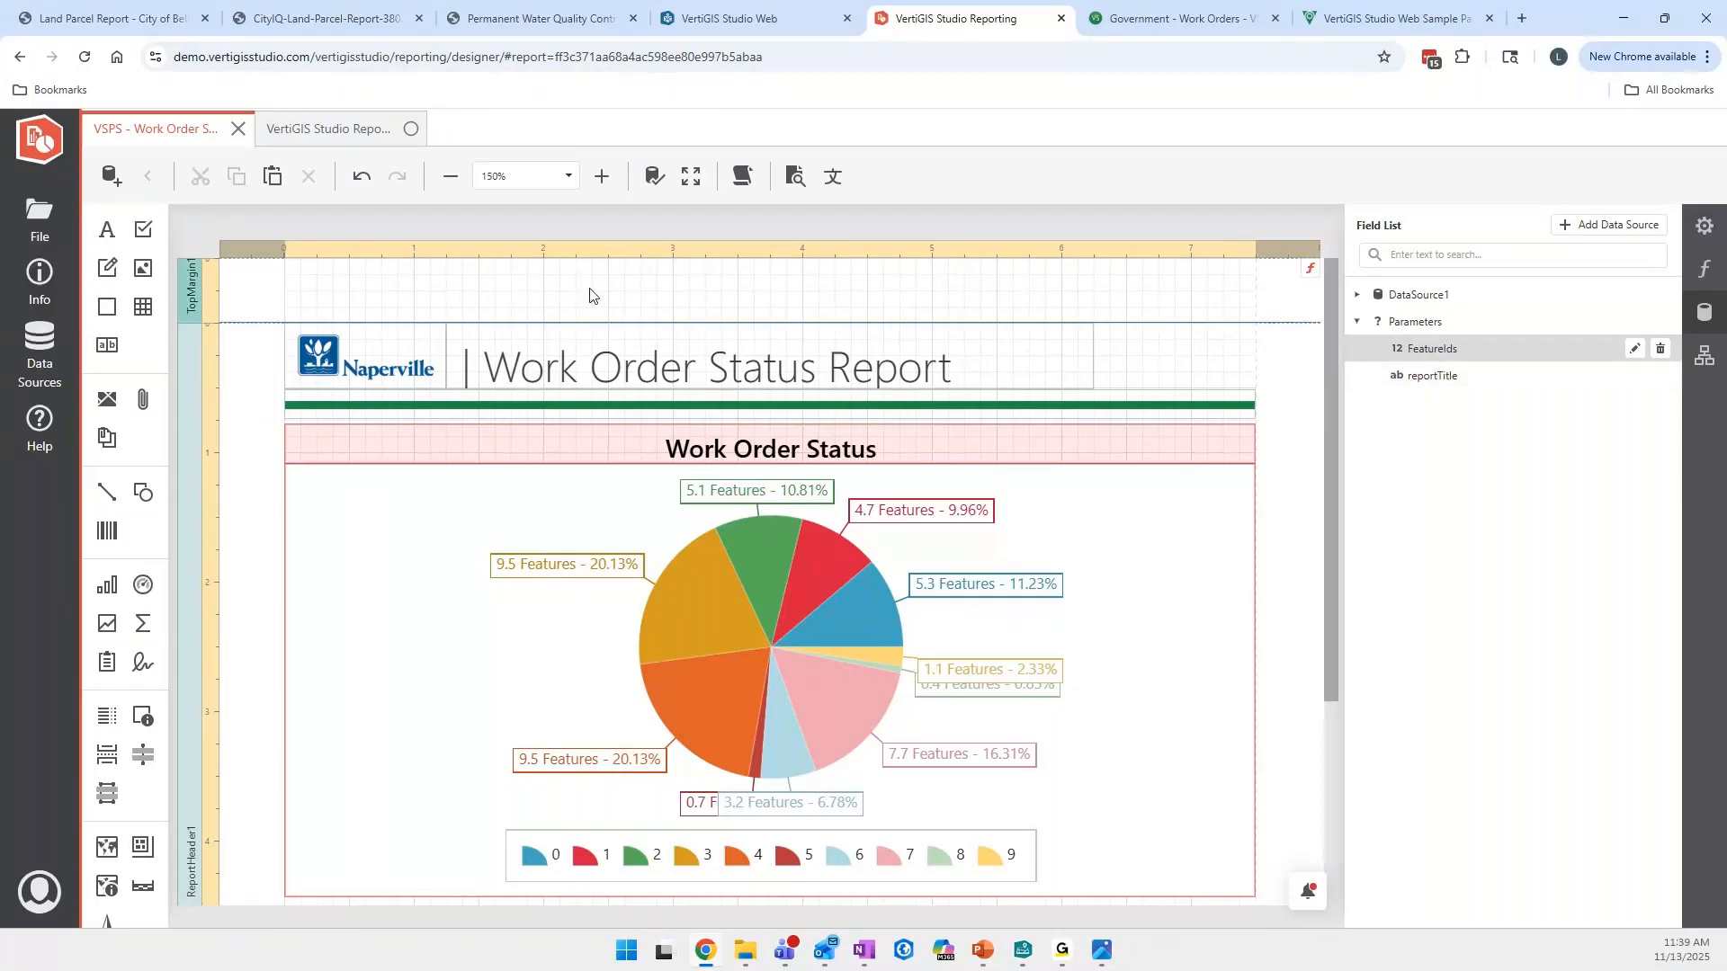
# - Return to VertiGIS Studio Web and open the finished Work Order Status Report from its download link
pyautogui.click(726, 18)
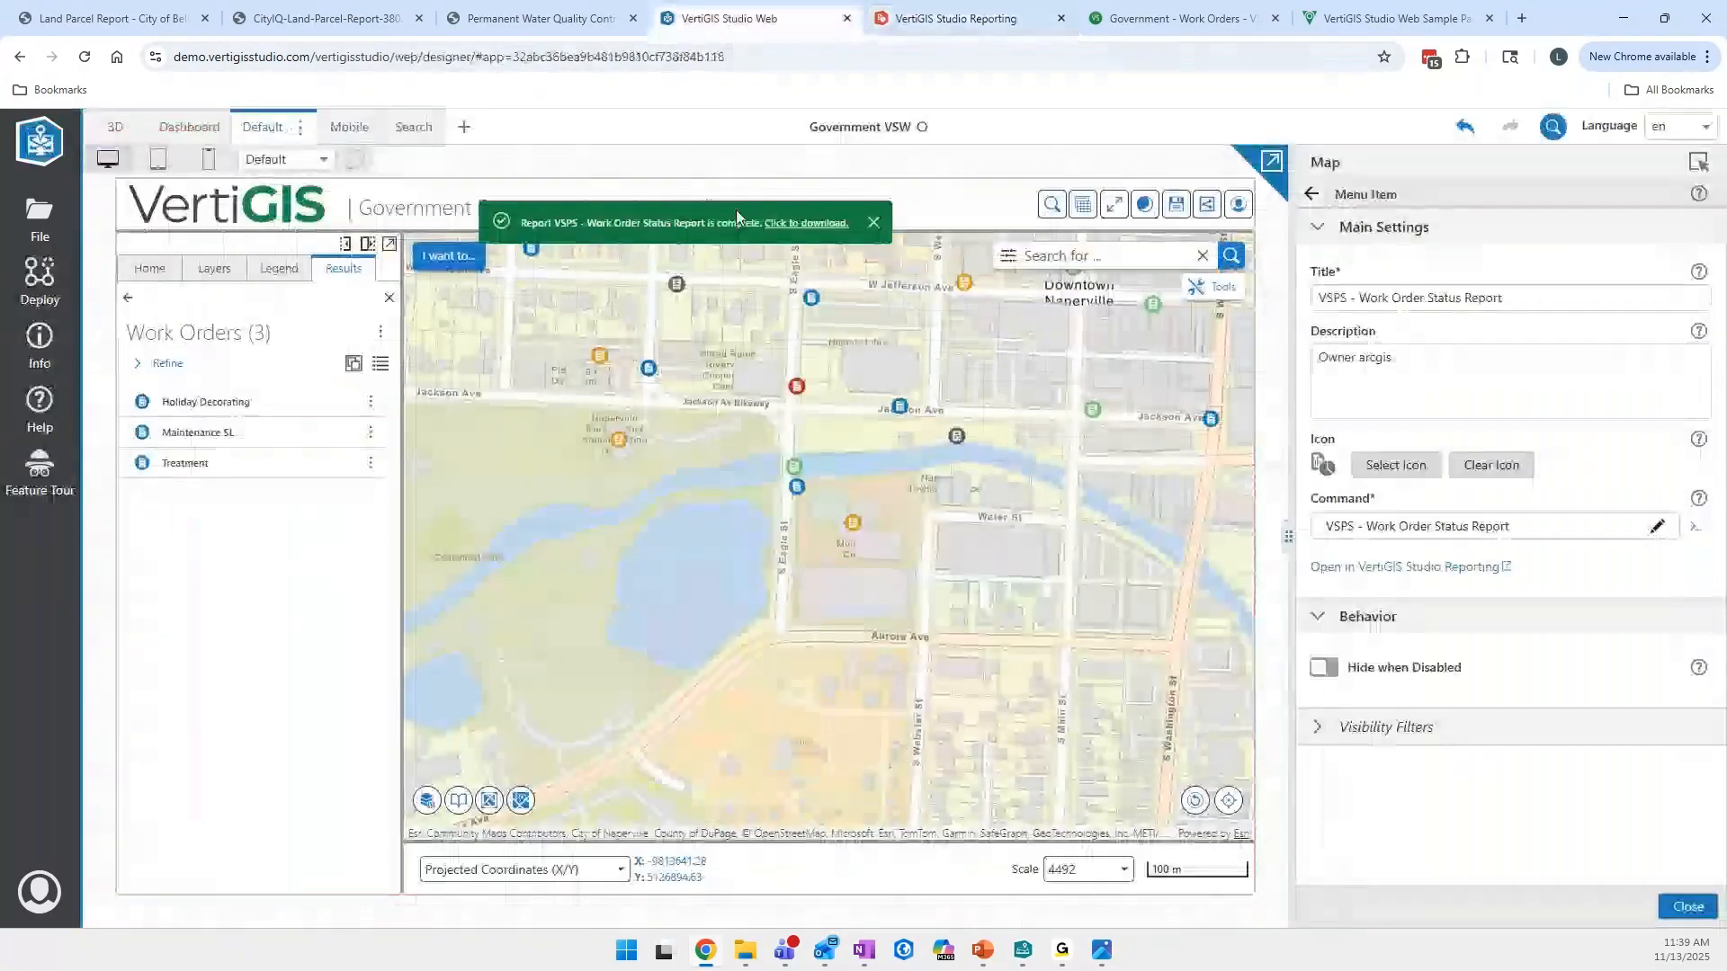
pyautogui.click(809, 223)
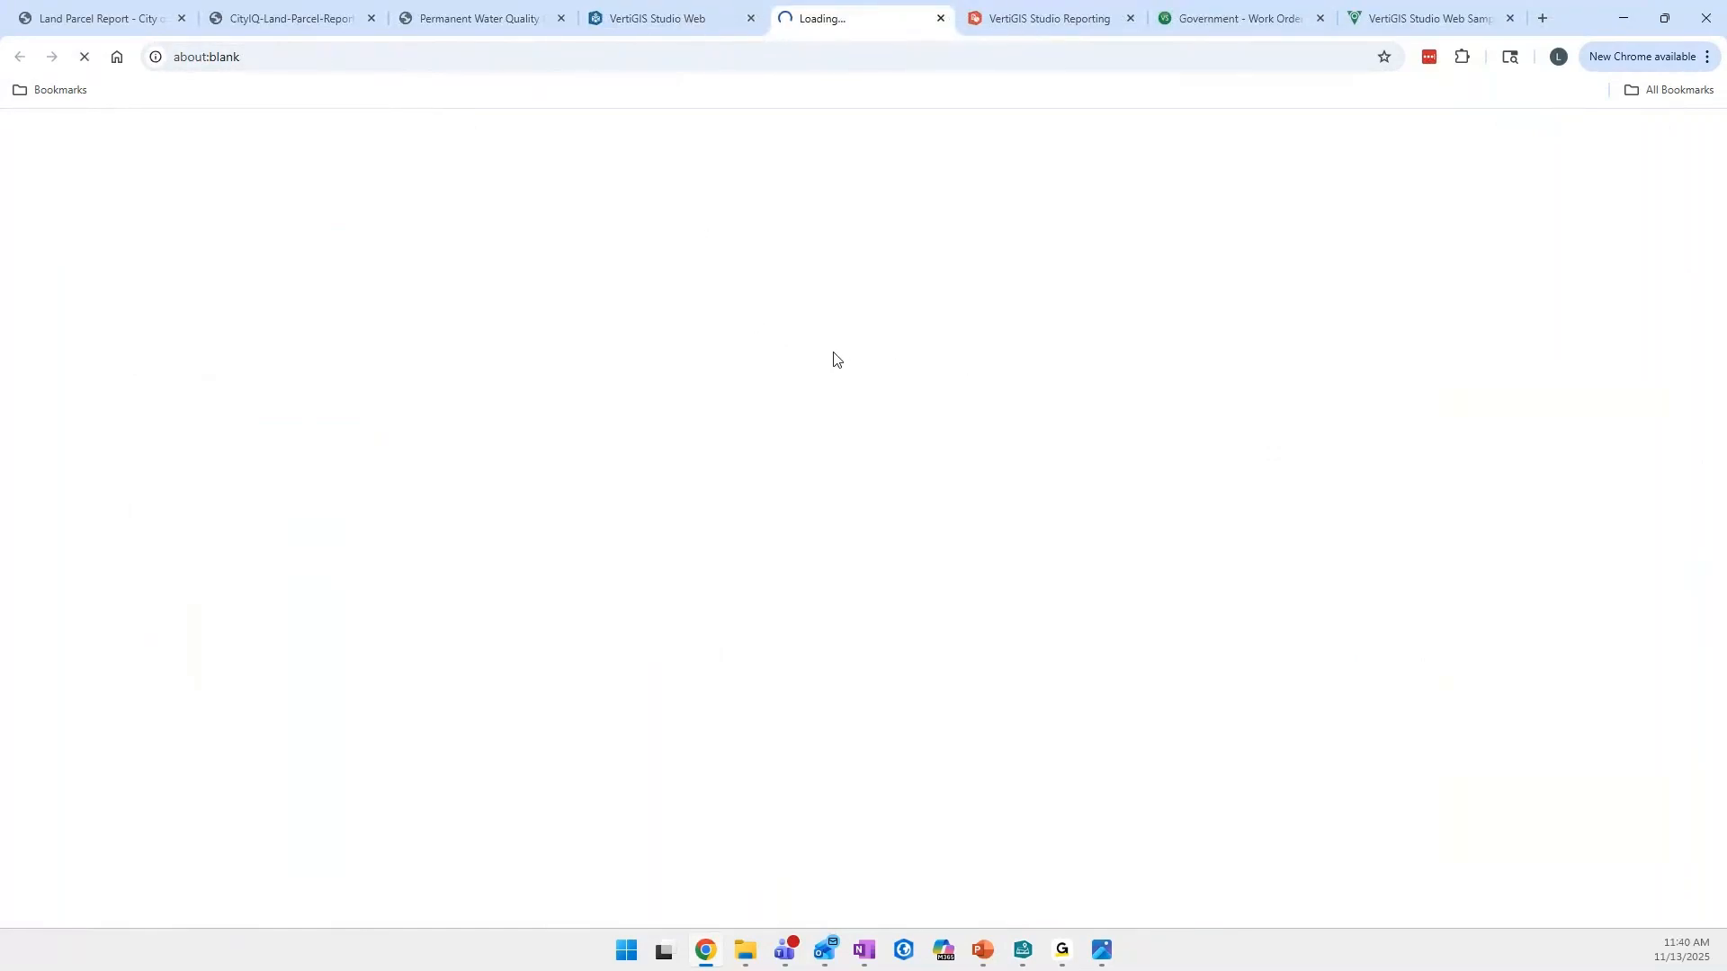
pyautogui.click(674, 25)
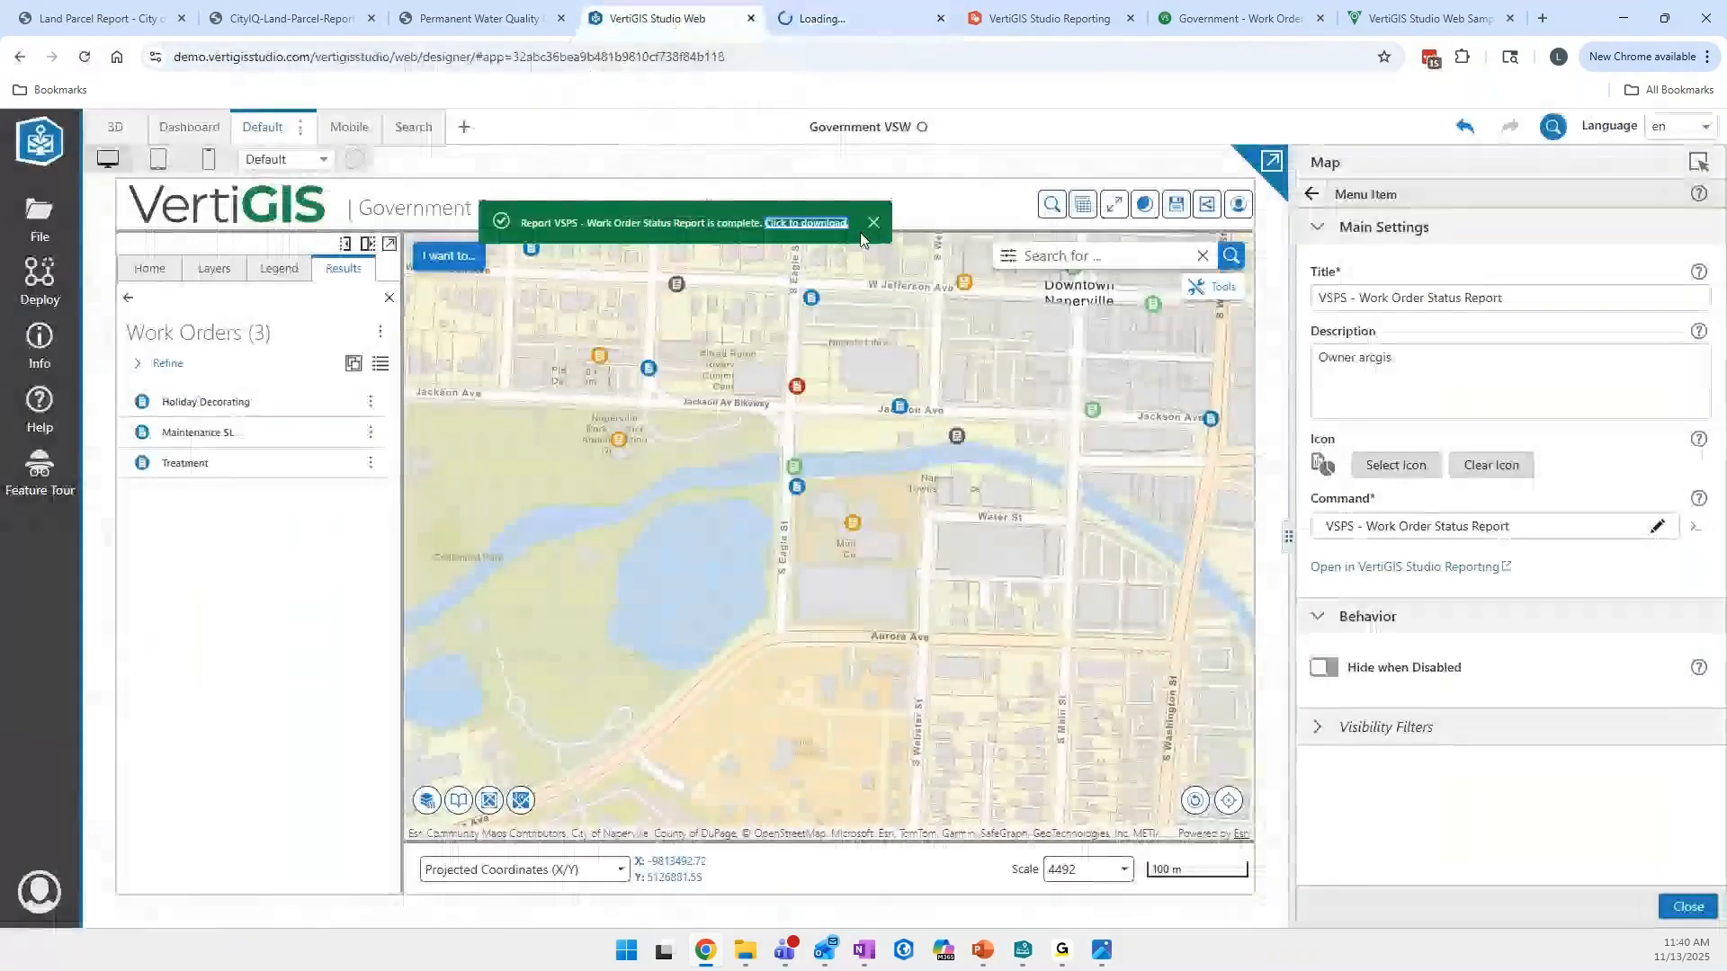
pyautogui.click(855, 19)
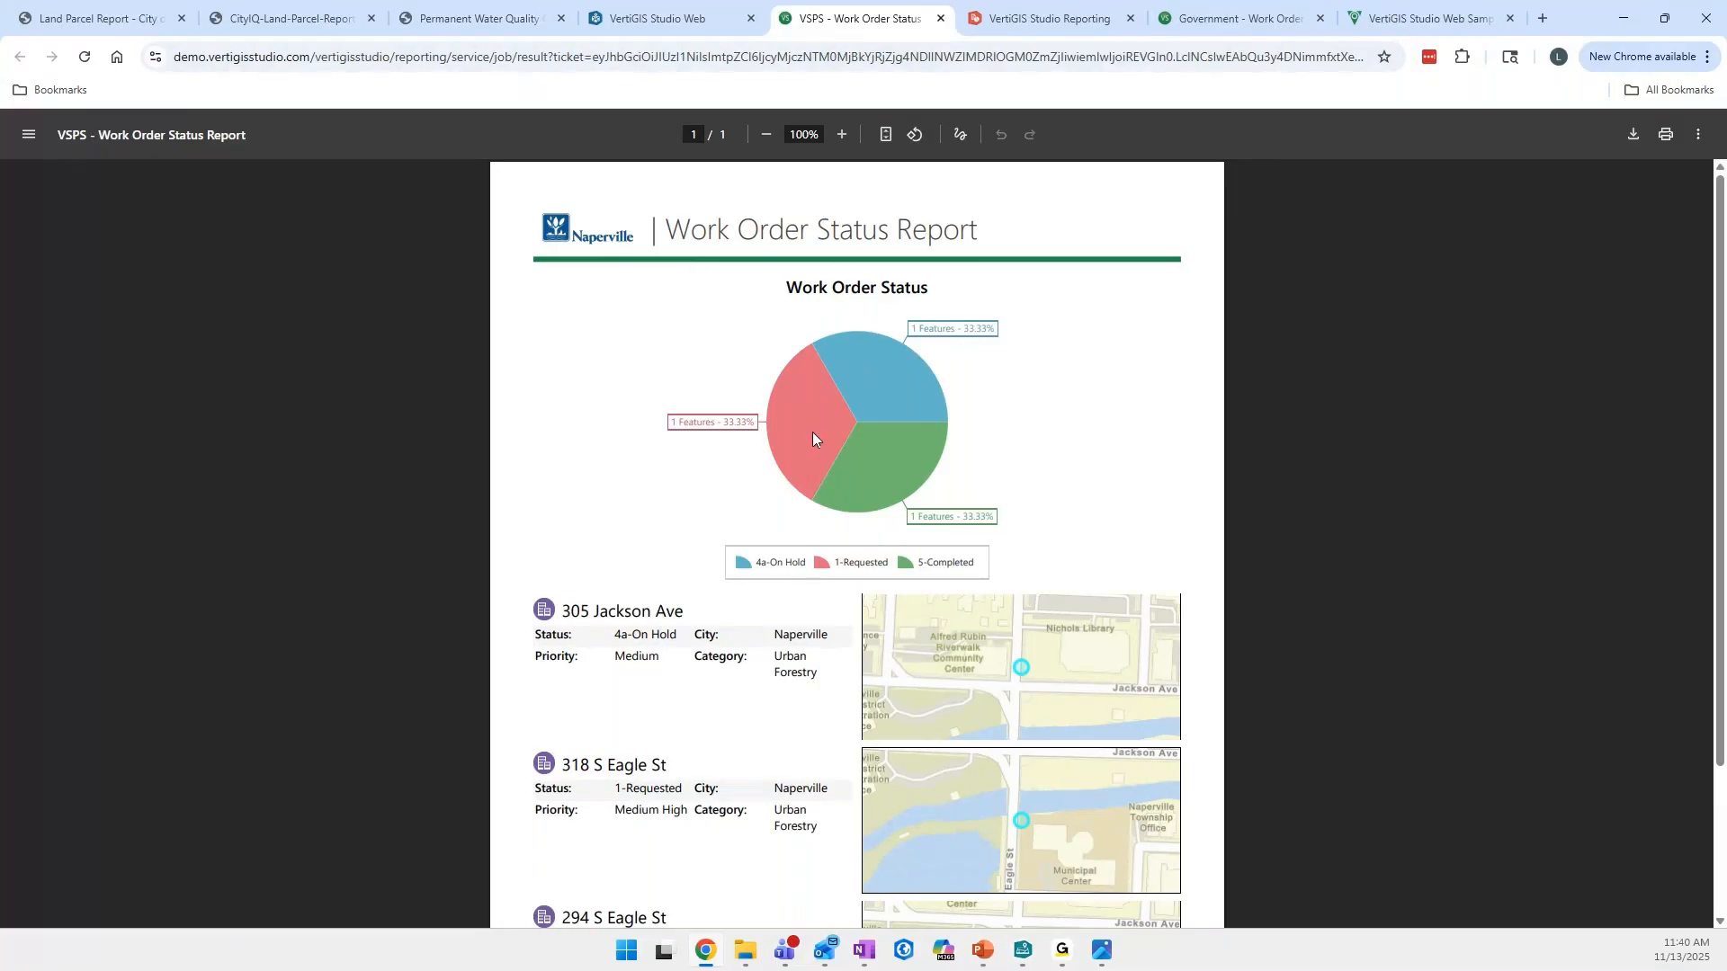
# - Examine the generated report's pie chart, work order details and maps, and footer date and page number at a larger zoom
pyautogui.scroll(-2, 751, 474)
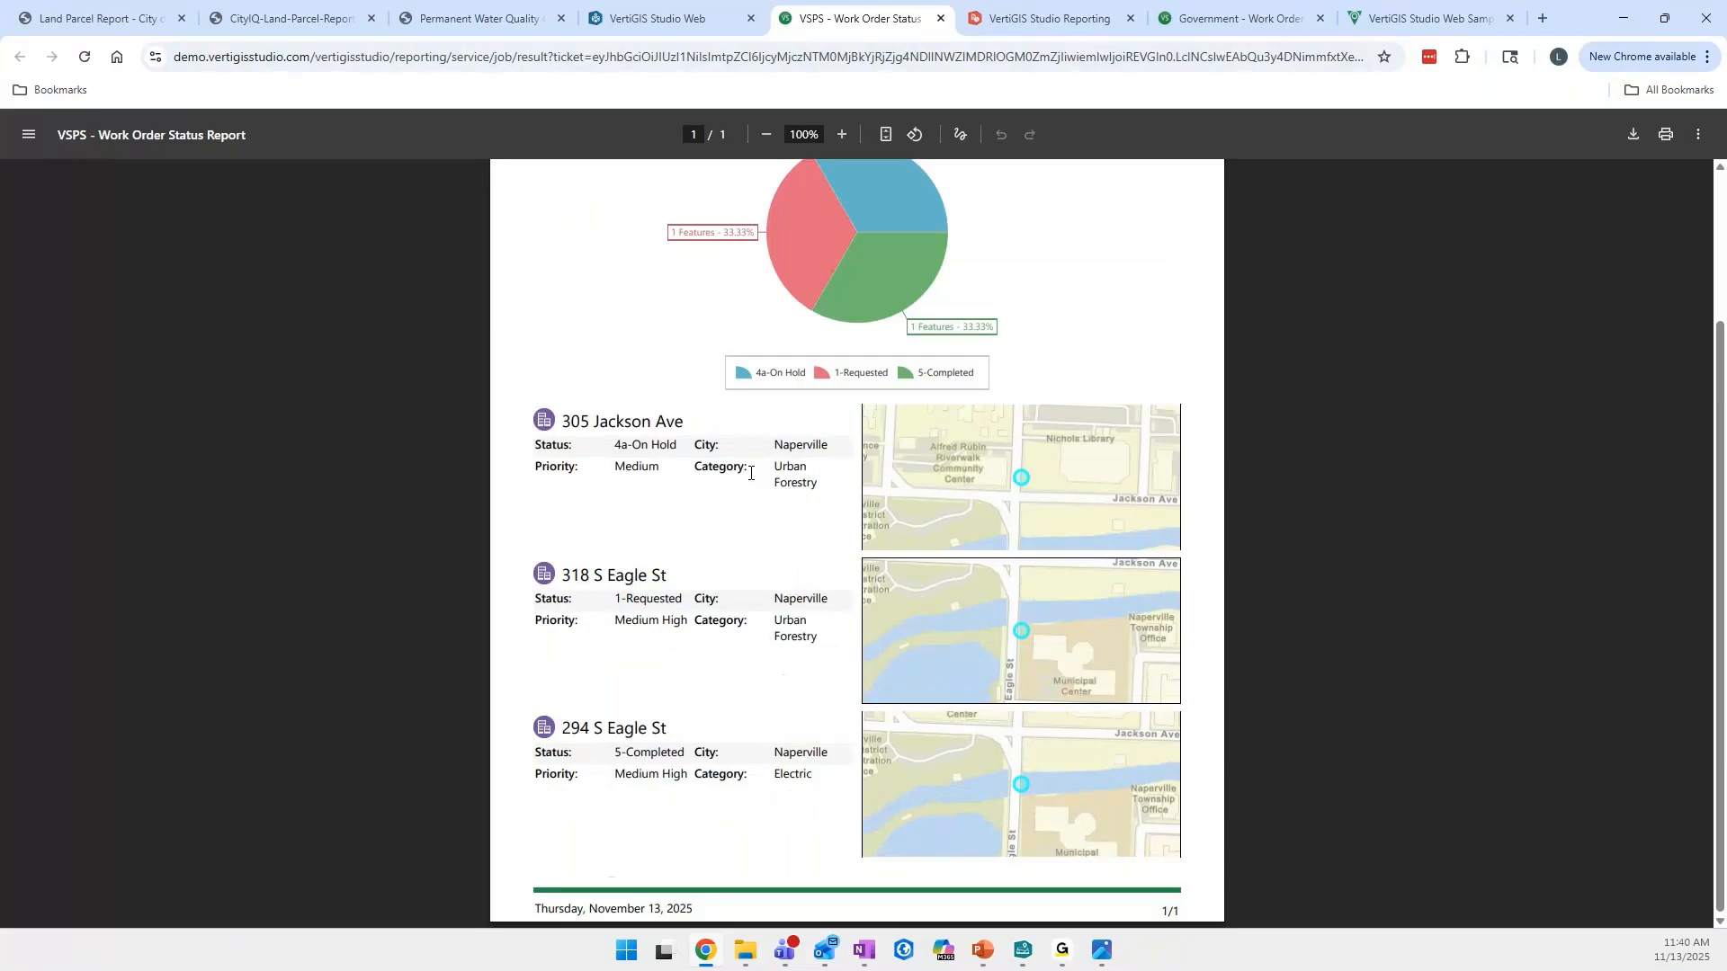
pyautogui.keyDown('ctrl'); pyautogui.scroll(3, 779, 491); pyautogui.keyUp('ctrl')
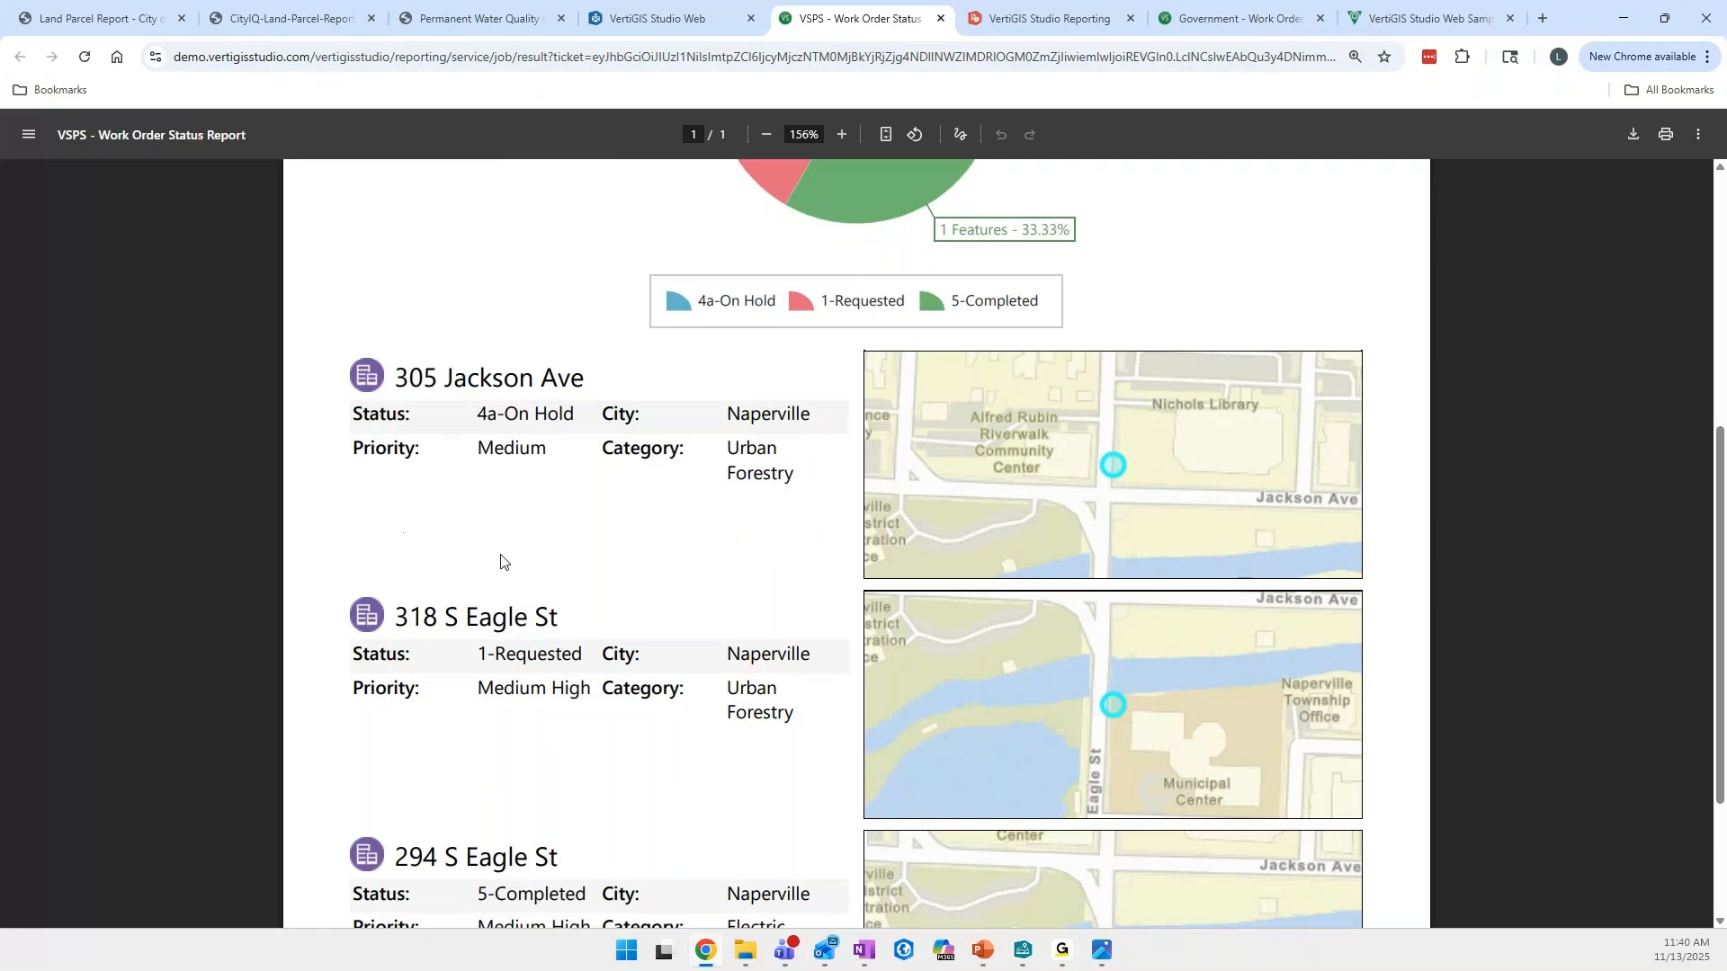
pyautogui.scroll(-3, 501, 560)
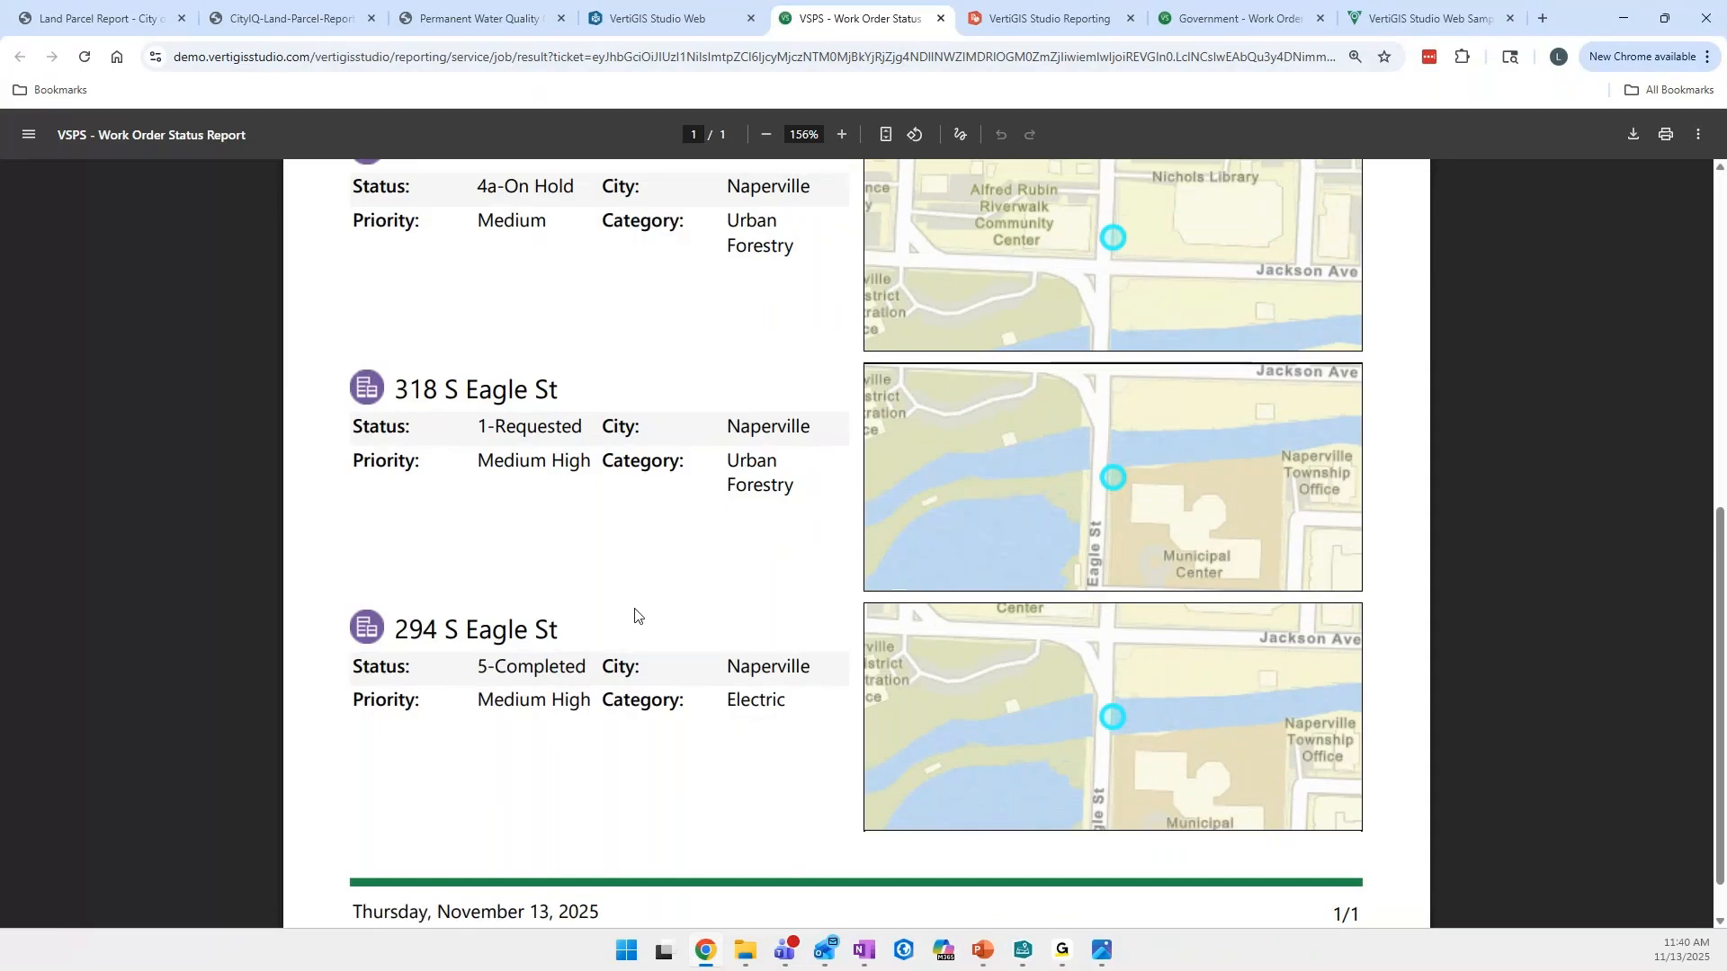
pyautogui.scroll(8, 639, 608)
pyautogui.scroll(1, 629, 620)
pyautogui.scroll(-8, 597, 710)
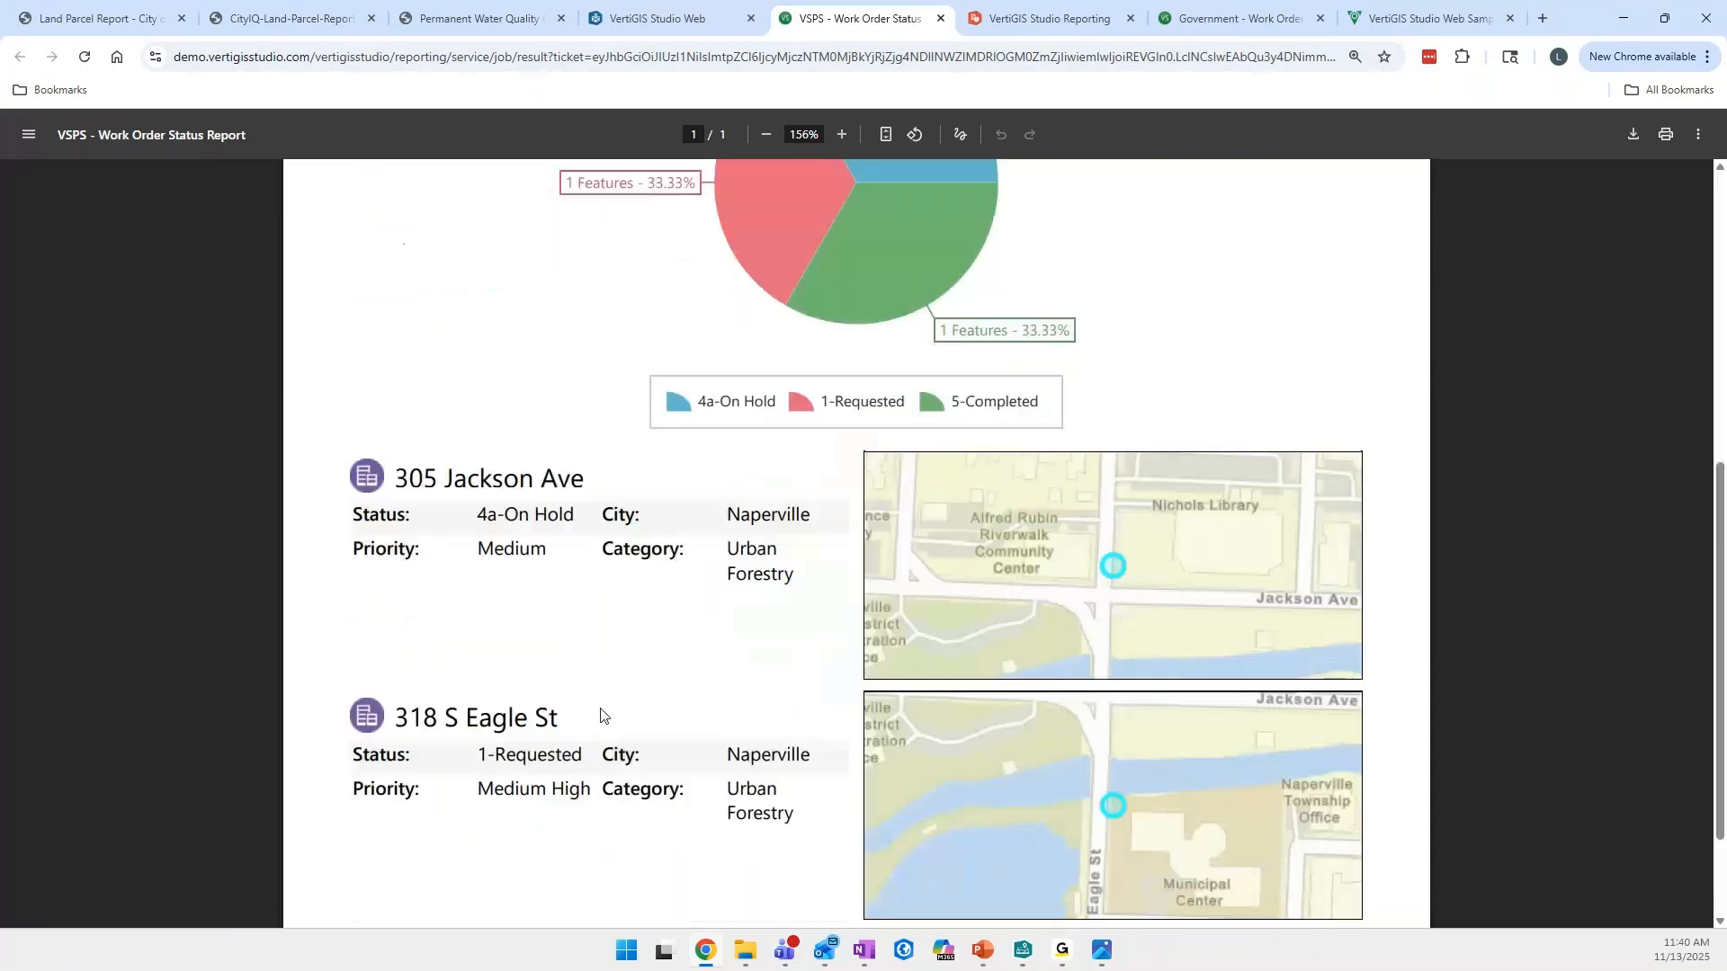
pyautogui.moveTo(353, 899); pyautogui.dragTo(618, 912)
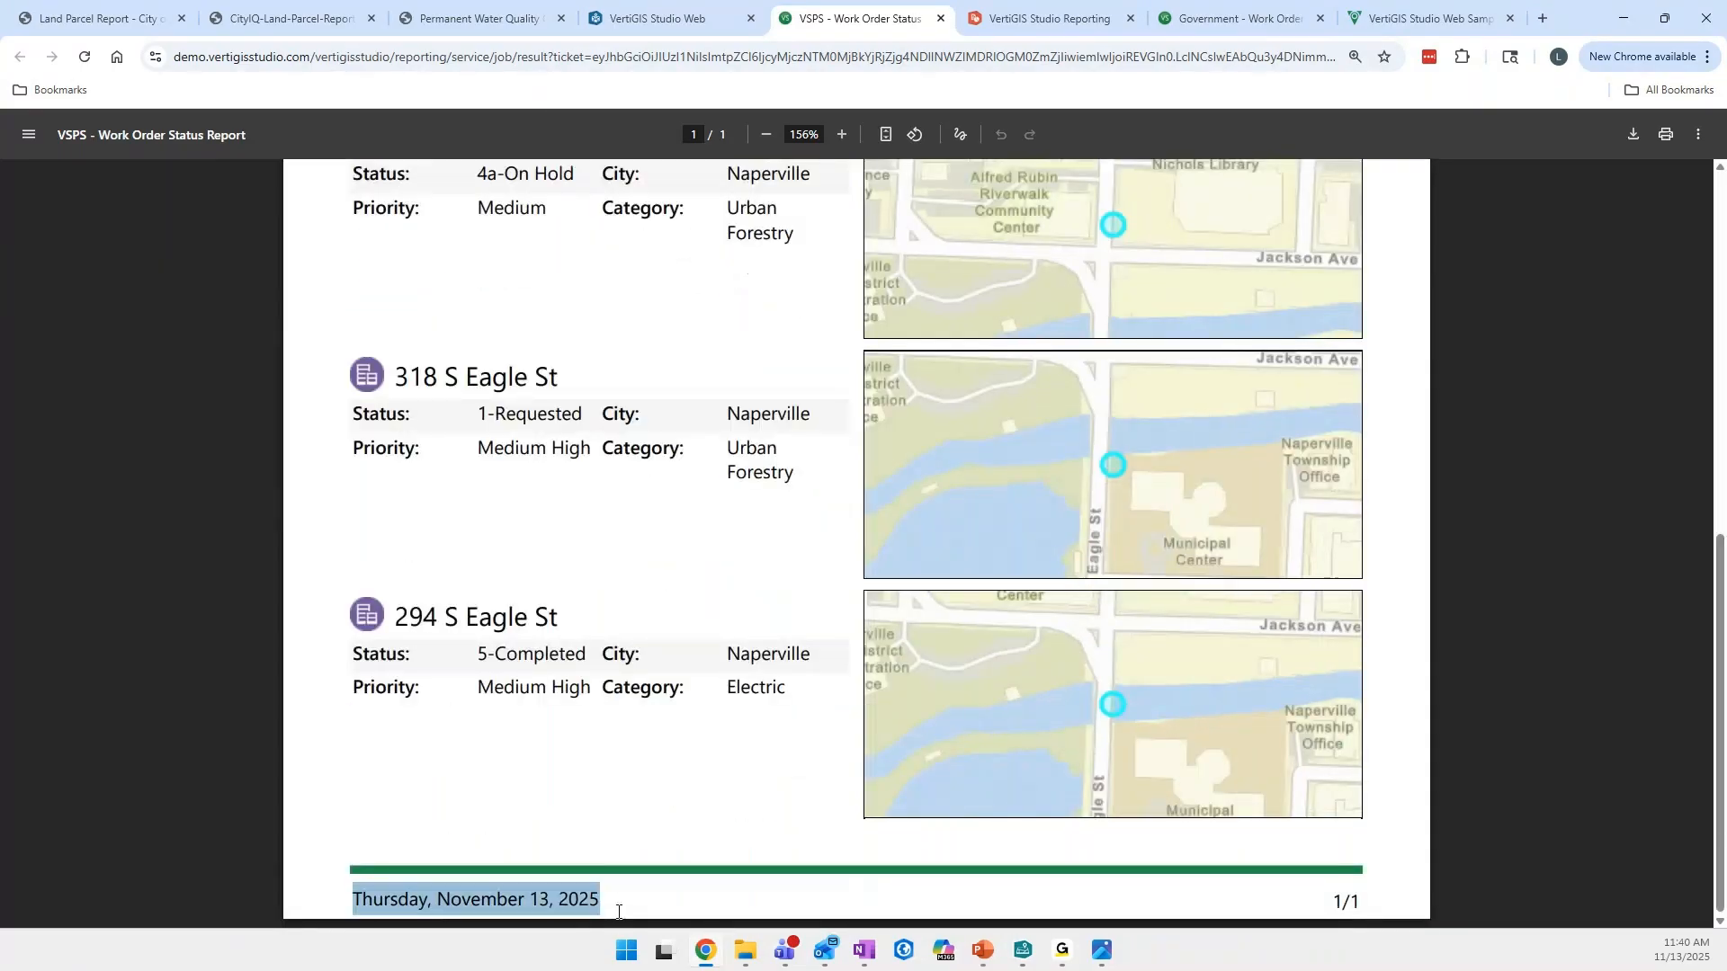
pyautogui.click(617, 912)
pyautogui.scroll(2, 957, 766)
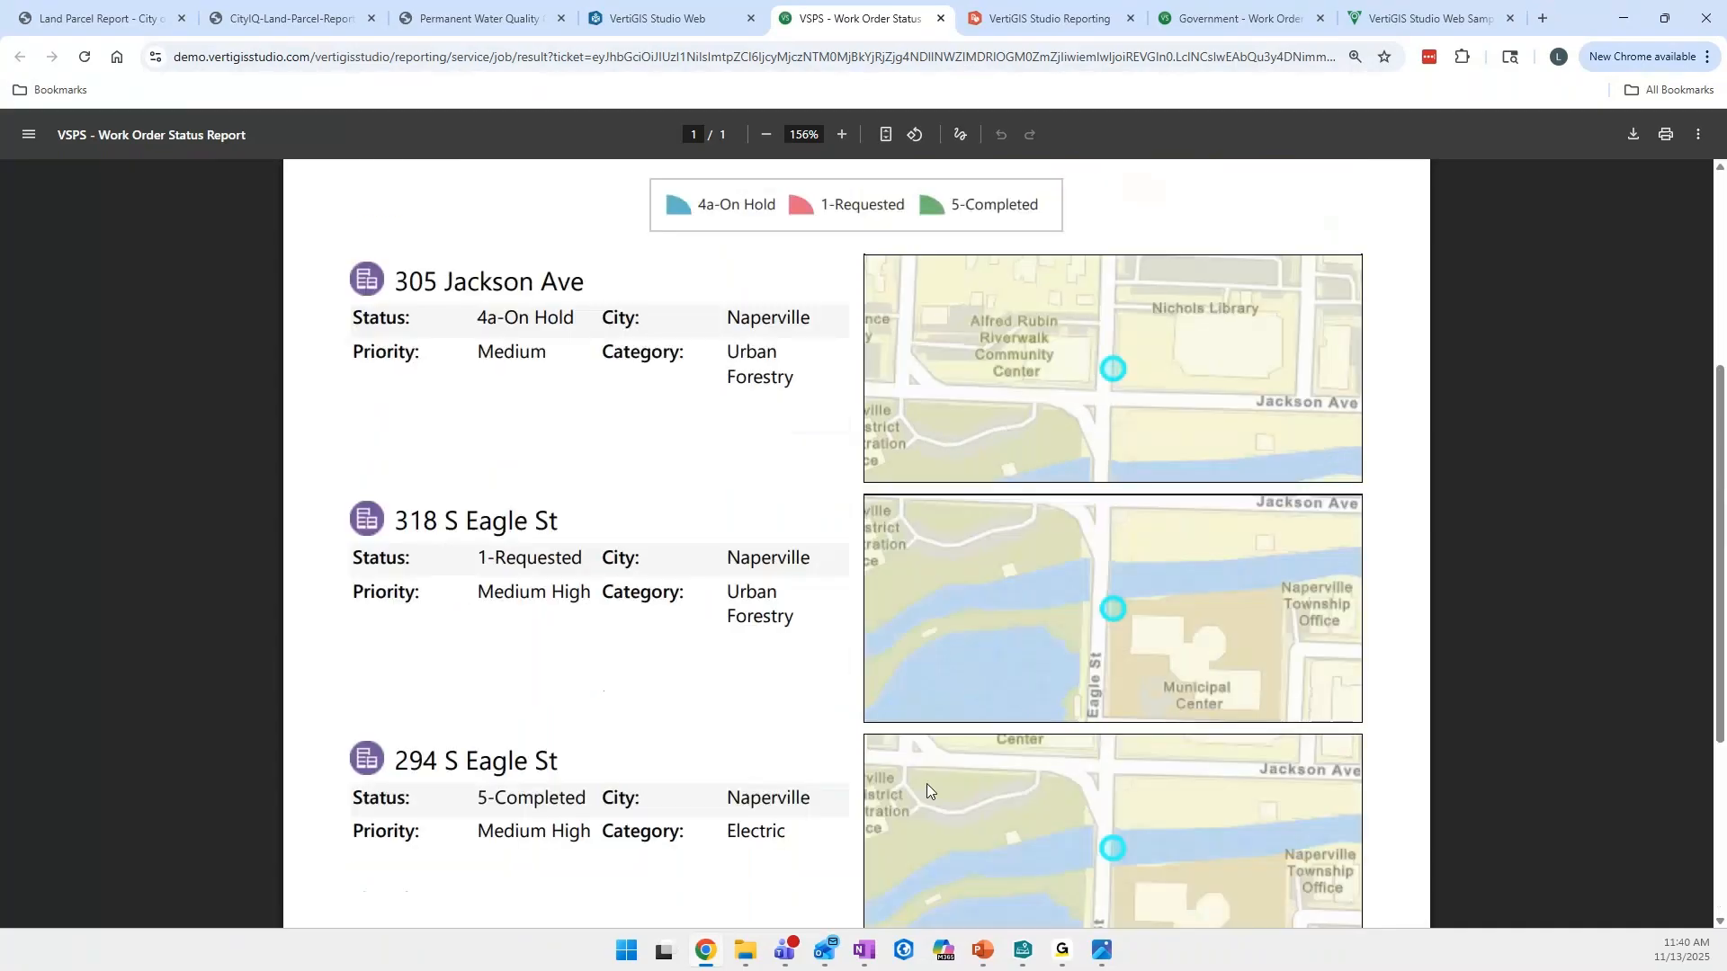
pyautogui.scroll(7, 926, 785)
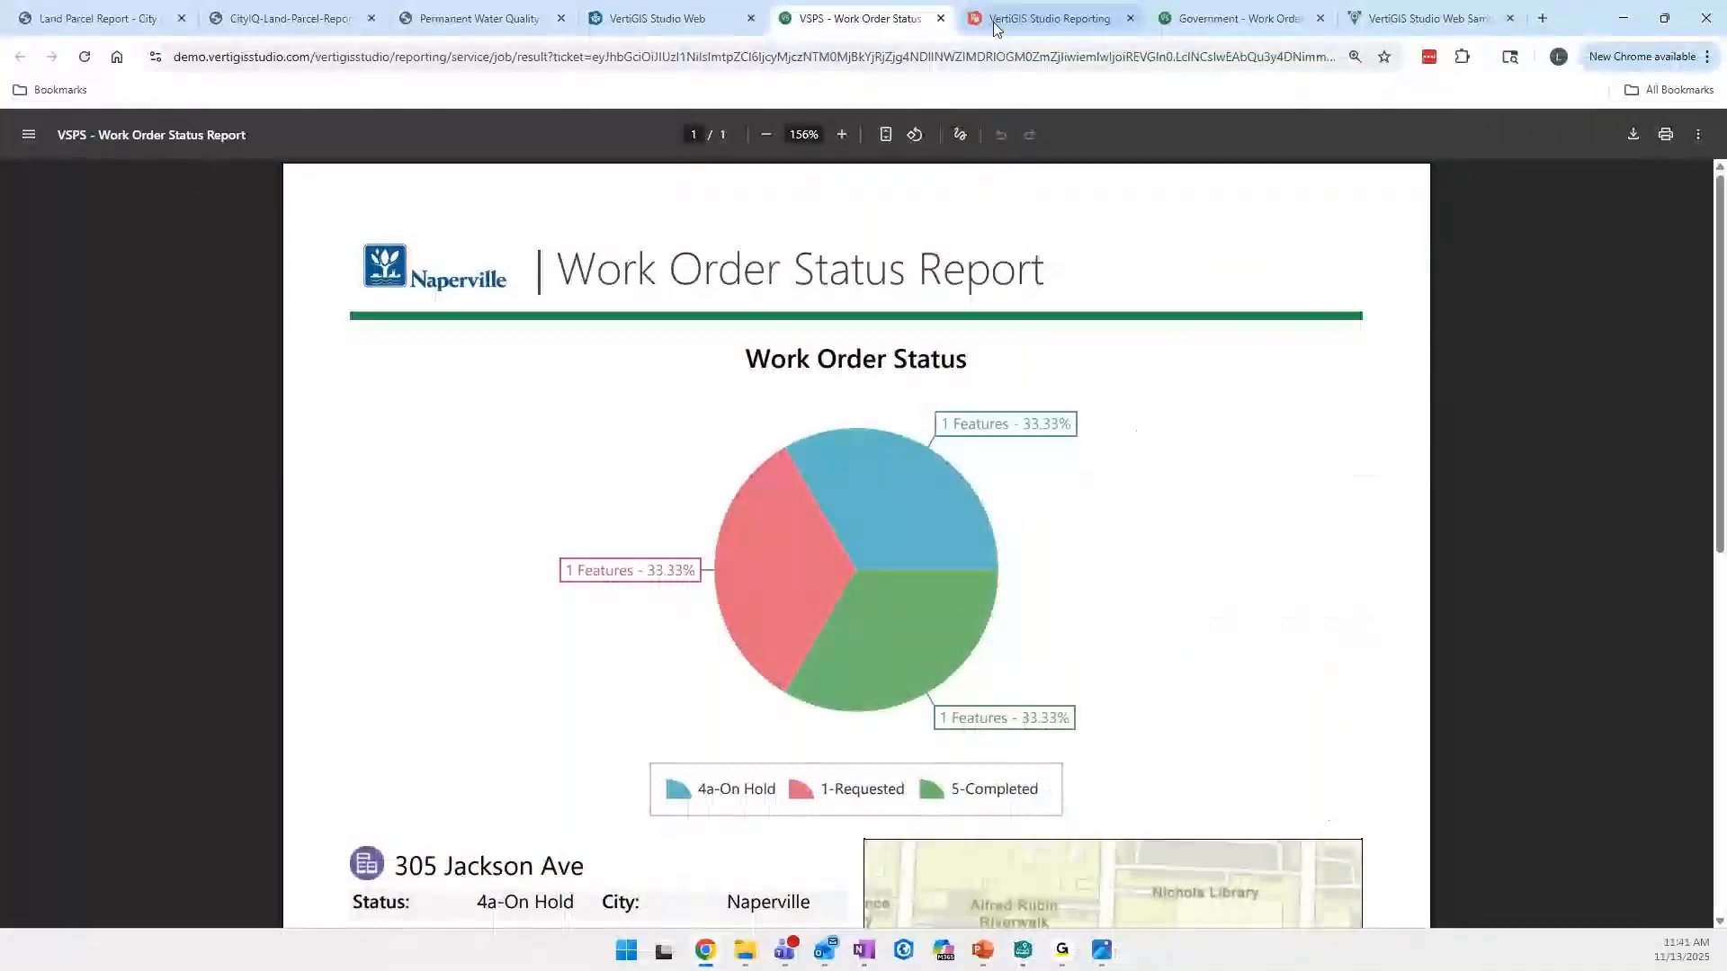
# - Switch back to the Reporting designer and review the text properties of the STATUS table cell in the detail band, then deselect the cell
pyautogui.click(1020, 27)
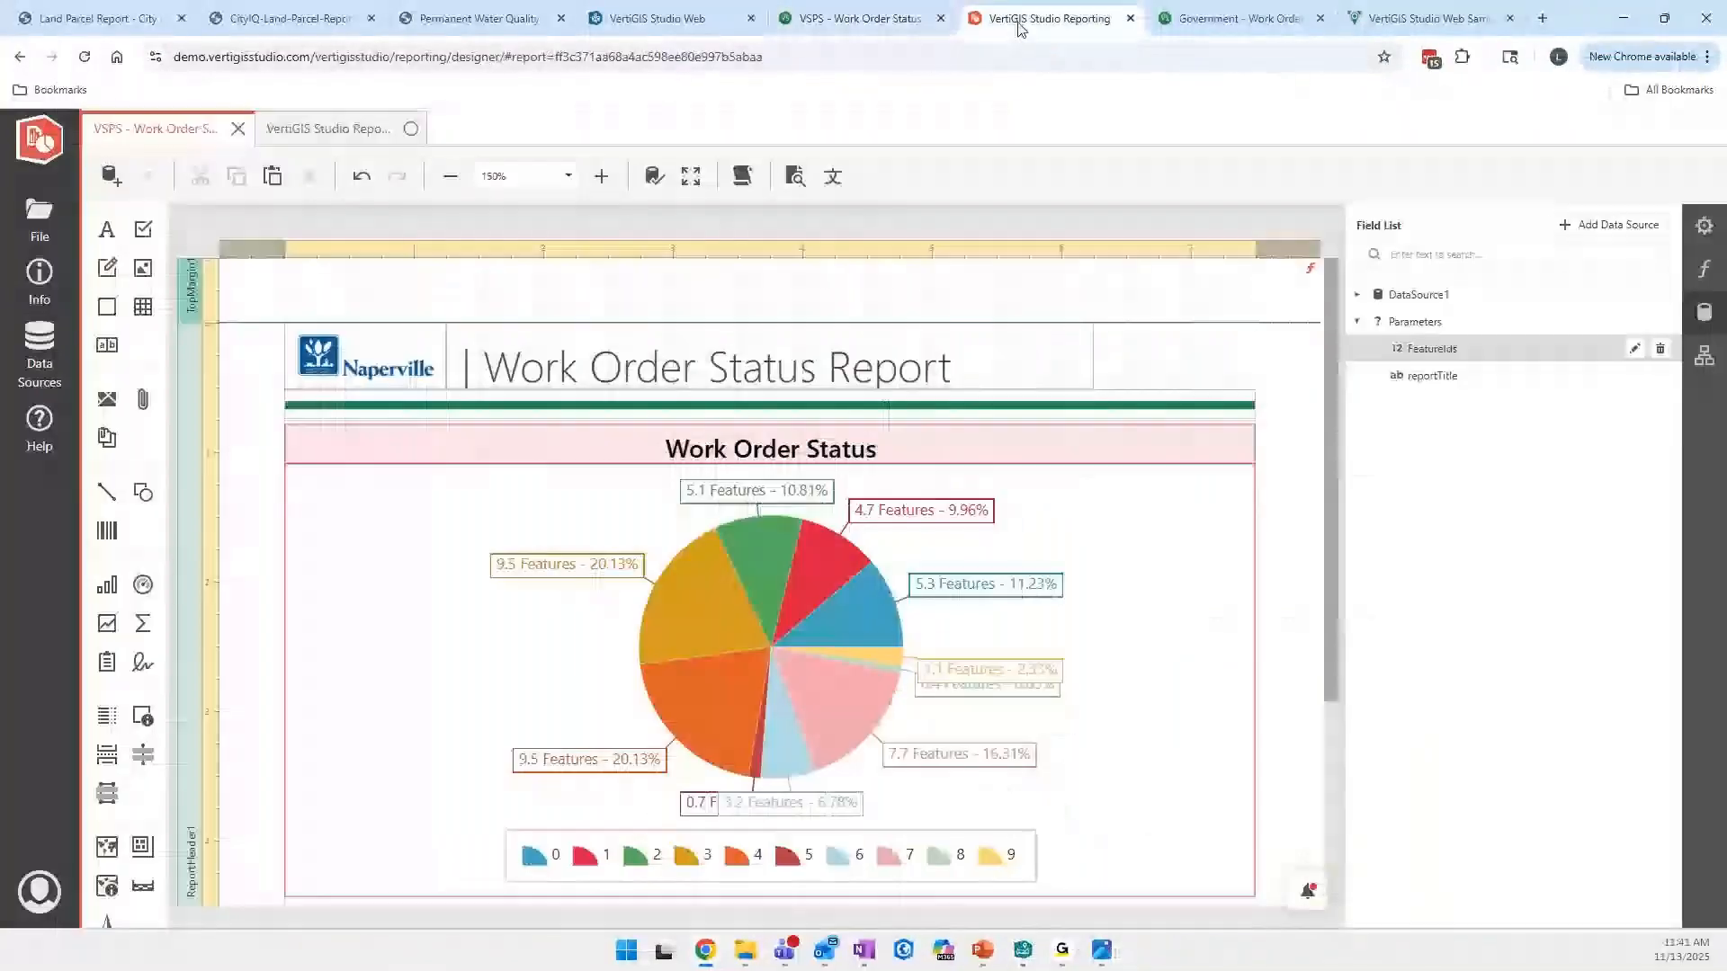
pyautogui.scroll(-3, 215, 464)
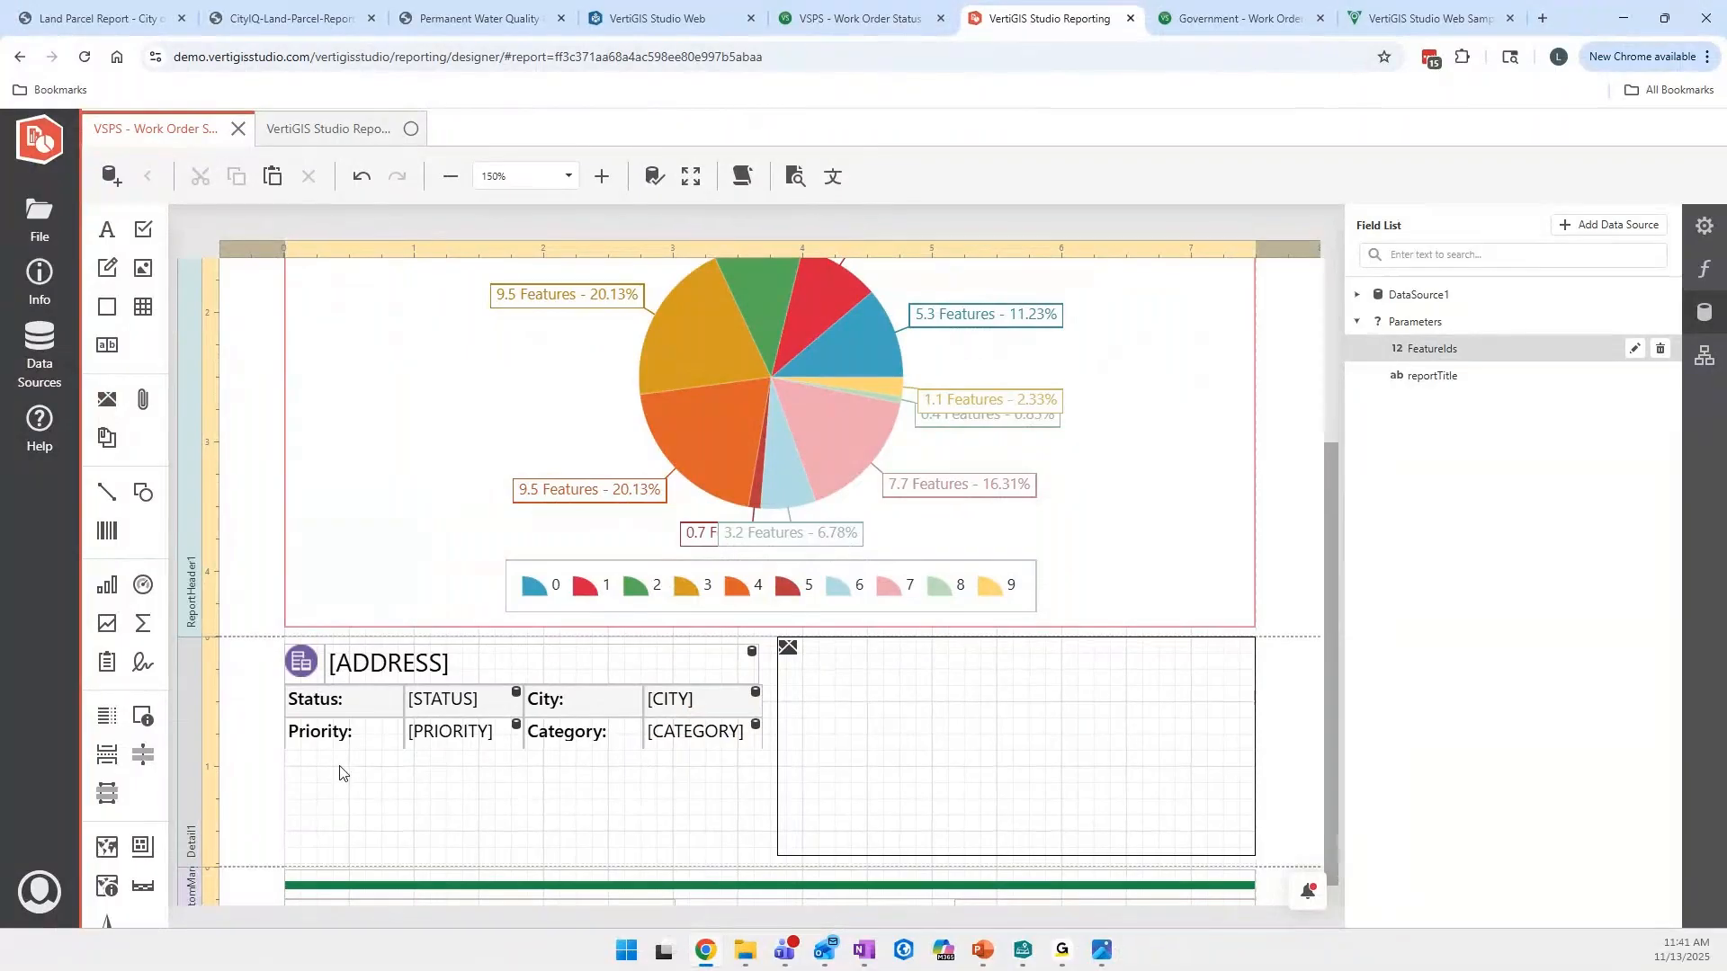
pyautogui.click(430, 715)
pyautogui.click(1704, 226)
pyautogui.scroll(-3, 1468, 608)
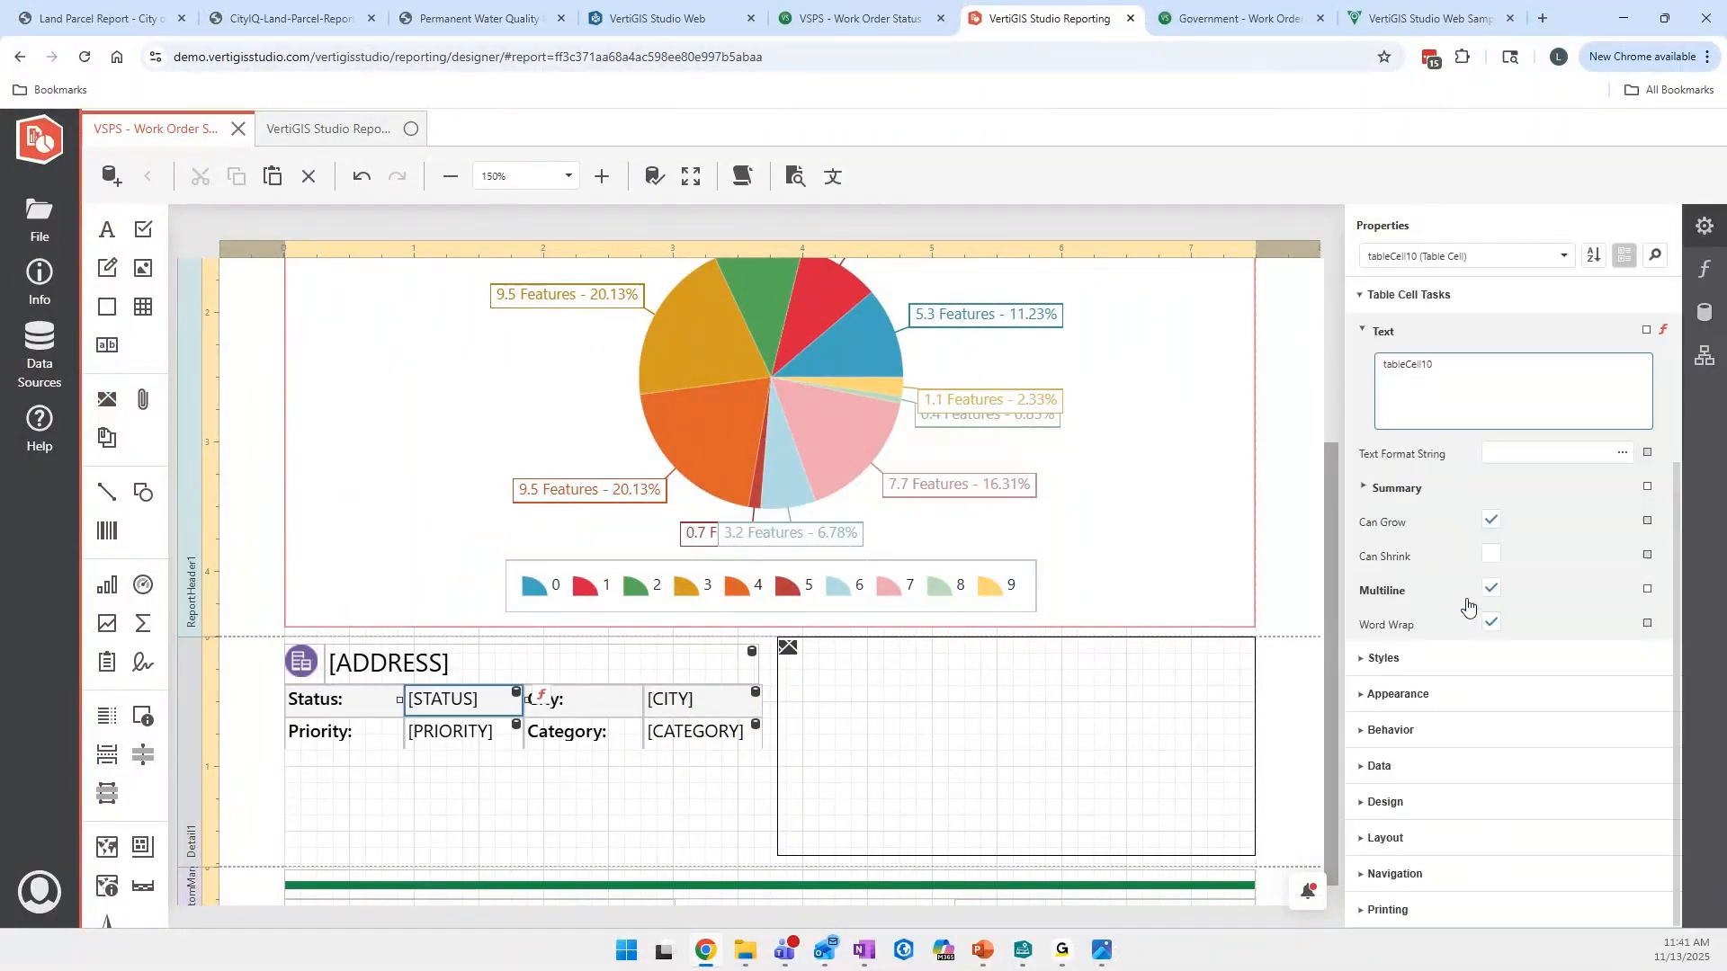
pyautogui.scroll(3, 1453, 627)
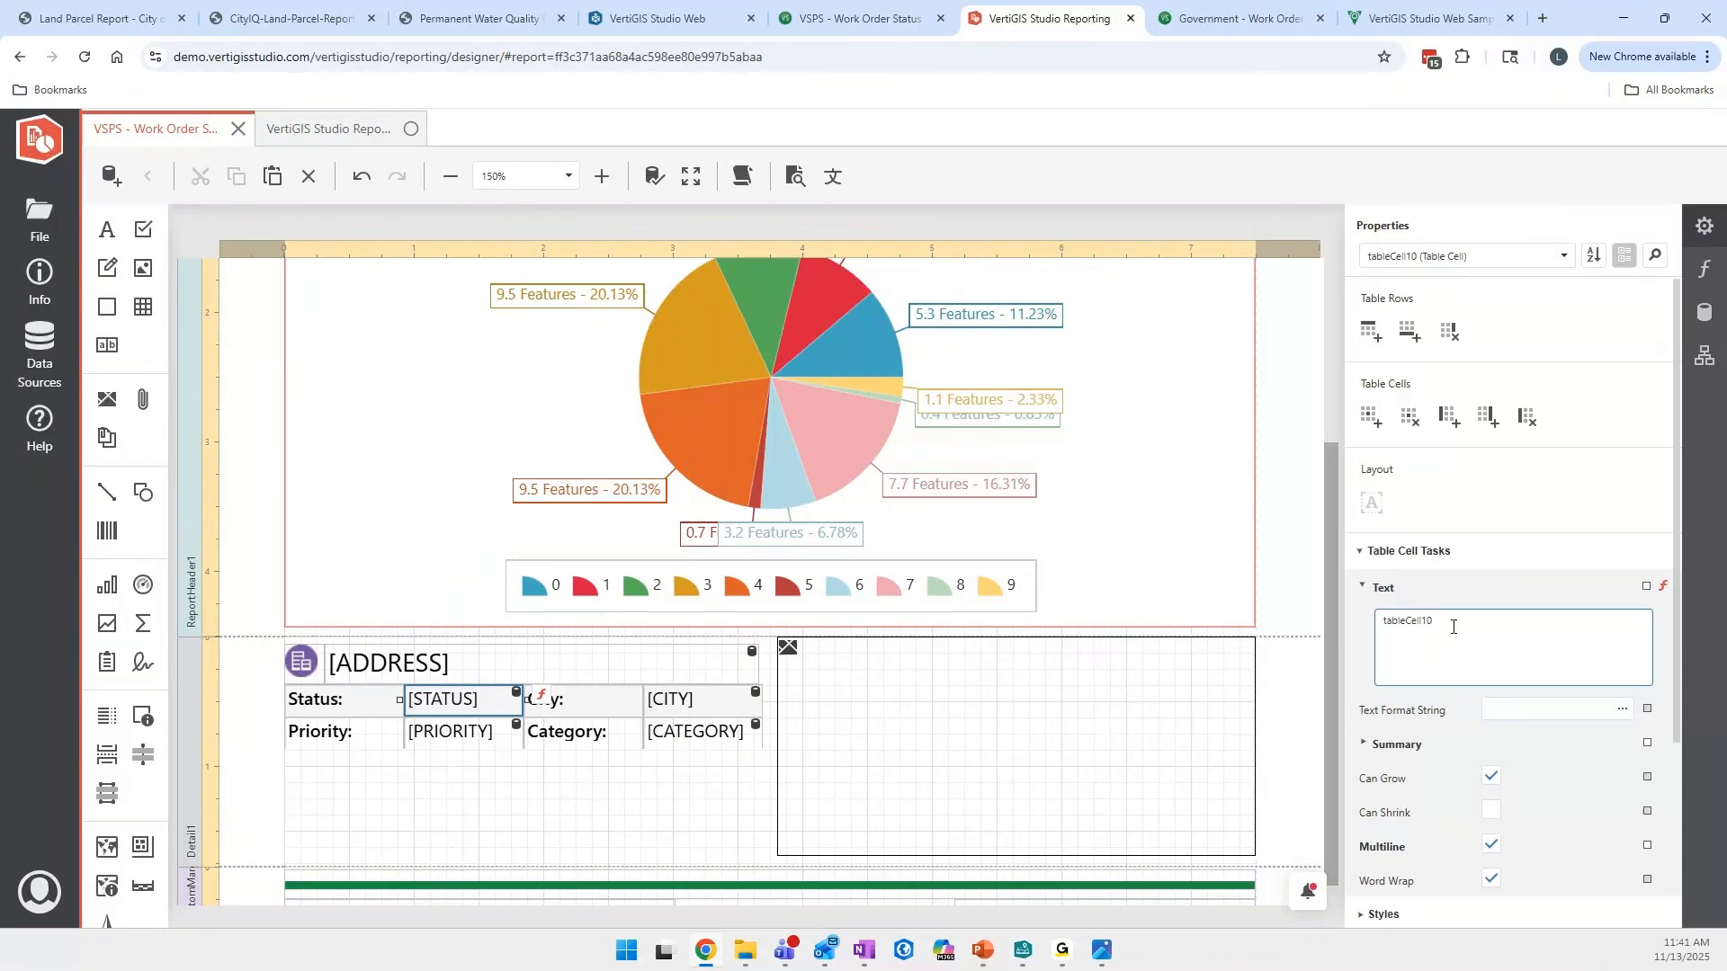
pyautogui.click(659, 804)
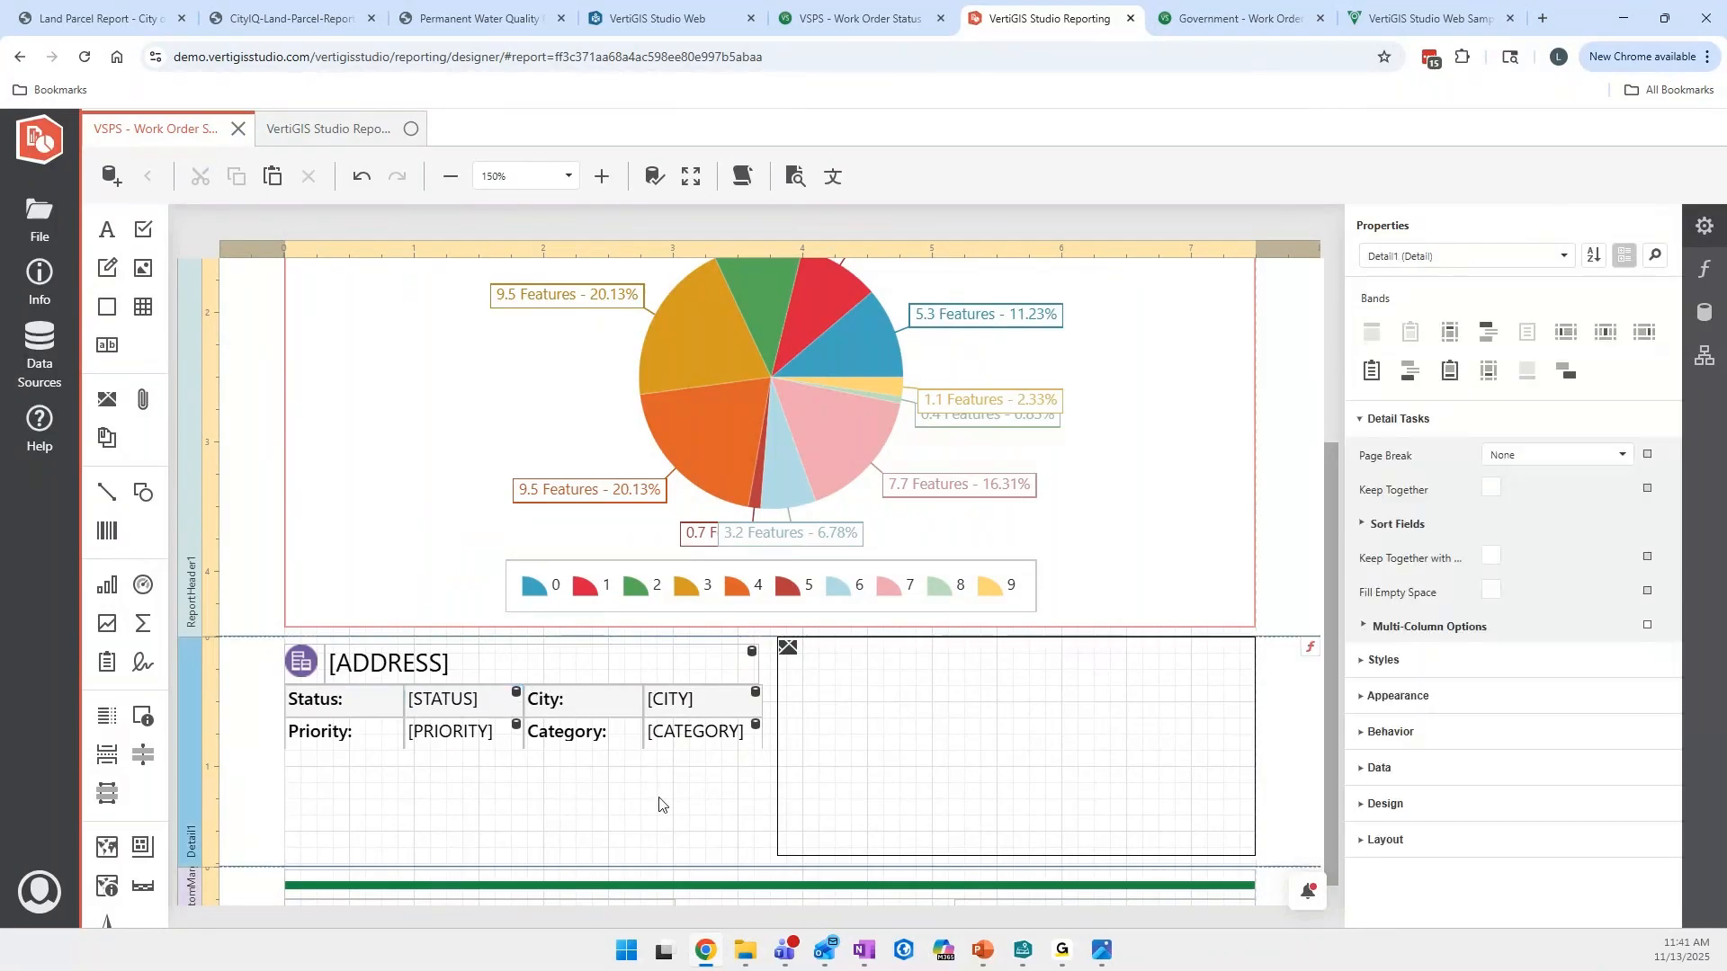